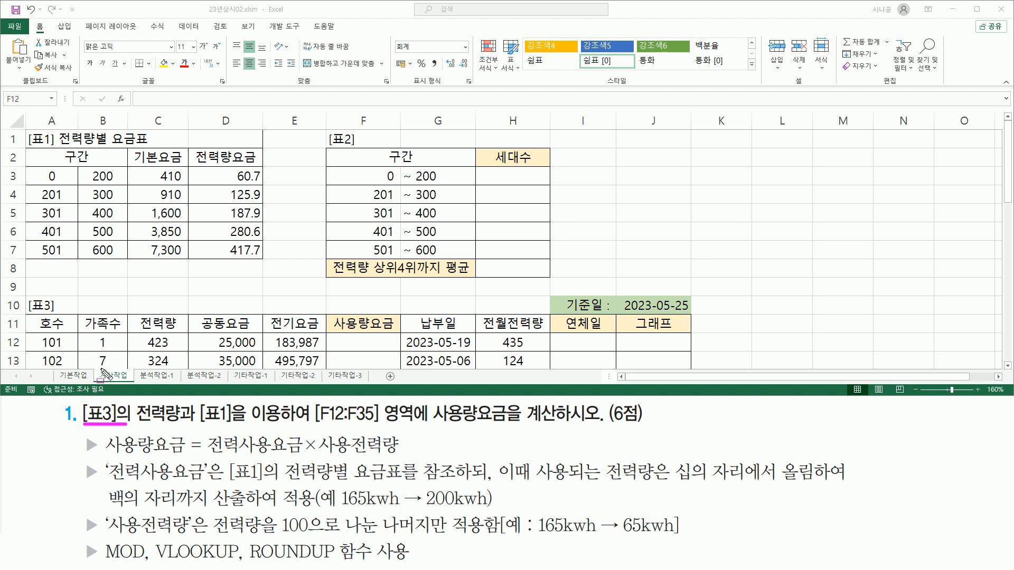
Read the task's first sentence and locate the [표3] 전력량 column, the [표1] rate table and the answer range F12:F35.
key(Escape)
drag(1008, 196, 1008, 174)
drag(134, 423, 188, 422)
drag(23, 295, 72, 310)
mouse_move(135, 315)
mouse_down()
mouse_move(182, 333)
mouse_move(173, 365)
mouse_up()
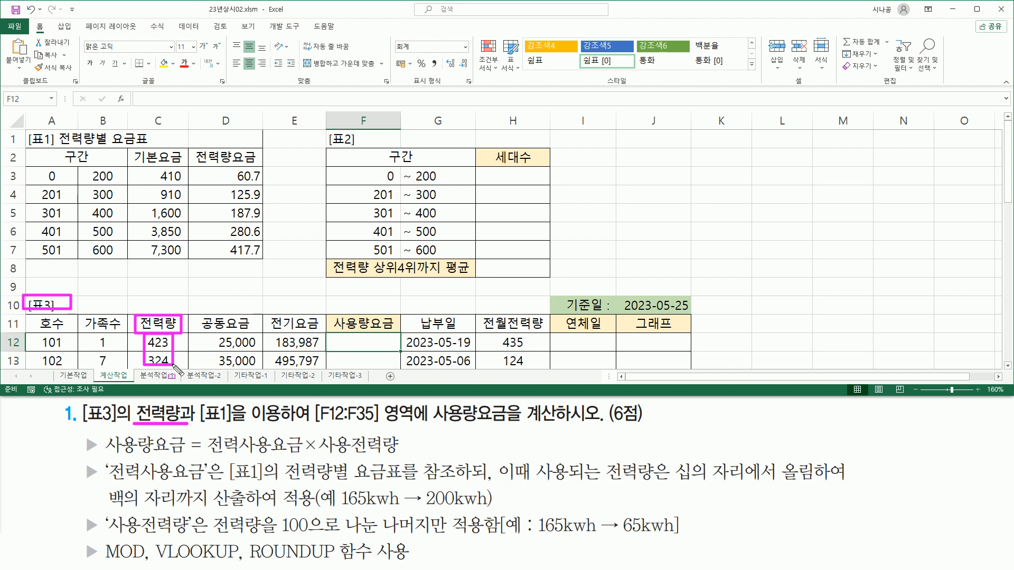
drag(199, 422, 309, 423)
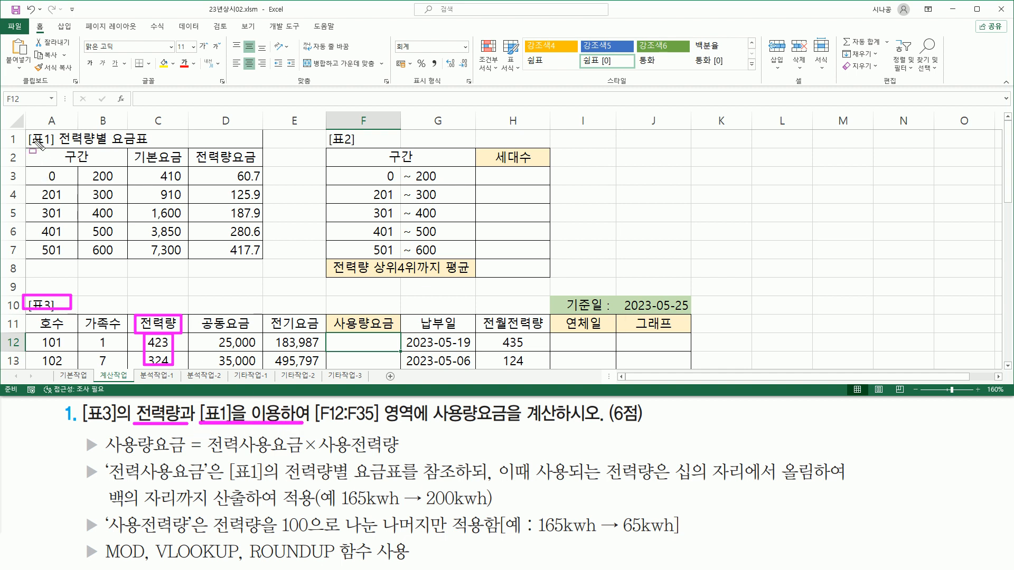
drag(29, 132, 262, 259)
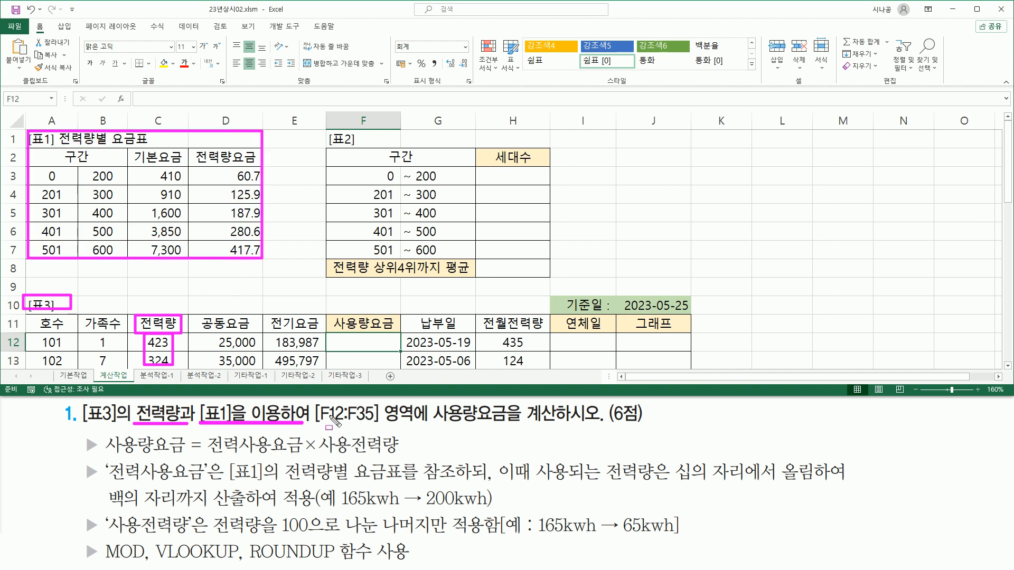
mouse_move(313, 401)
mouse_down()
mouse_move(334, 440)
mouse_move(509, 426)
mouse_up()
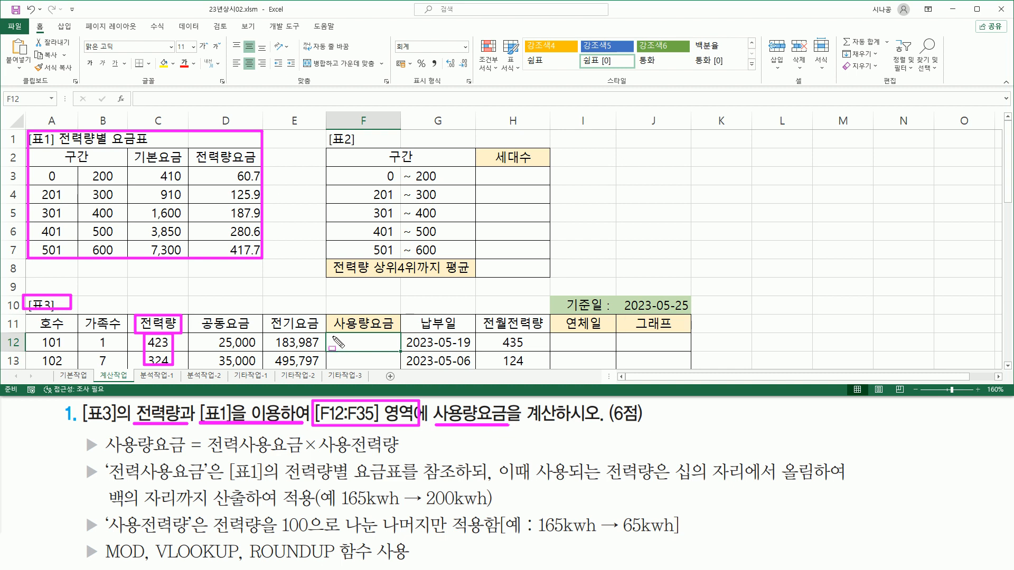
drag(328, 336, 399, 367)
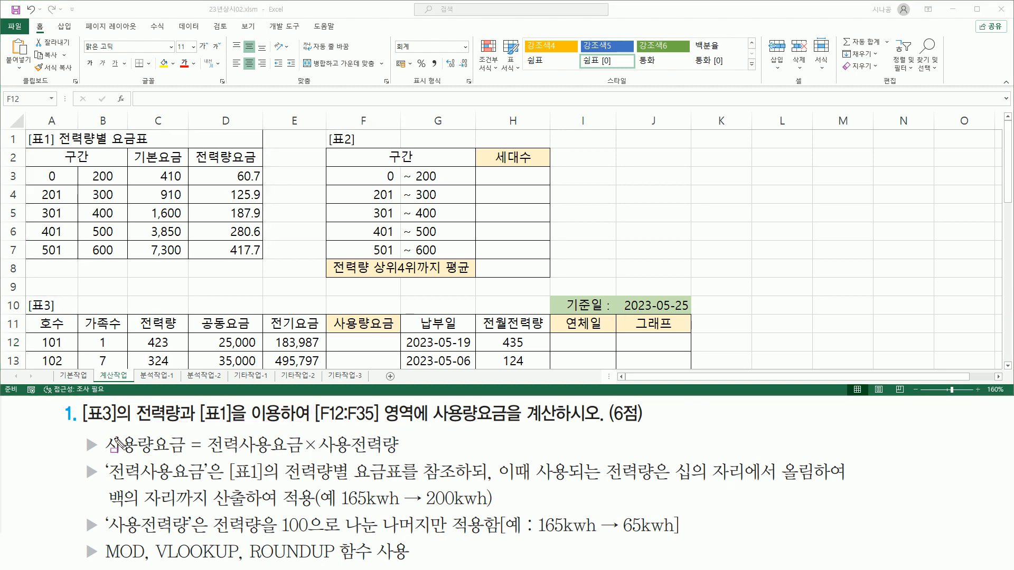
Examine the 사용량요금 formula and how 전력사용요금 is looked up in [표1] from the 구간 and 전력량요금 columns.
drag(105, 434, 190, 458)
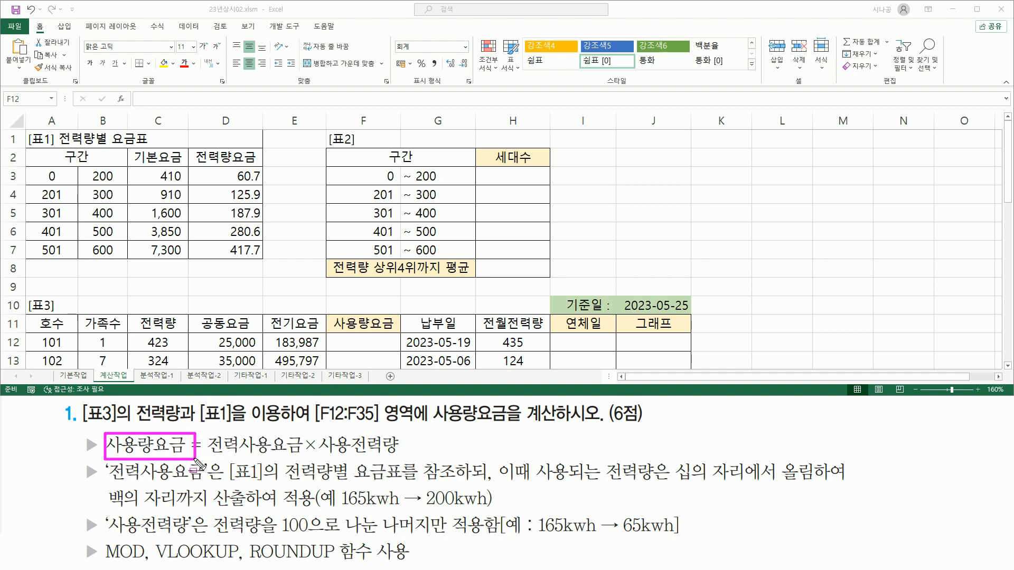
drag(330, 335, 387, 347)
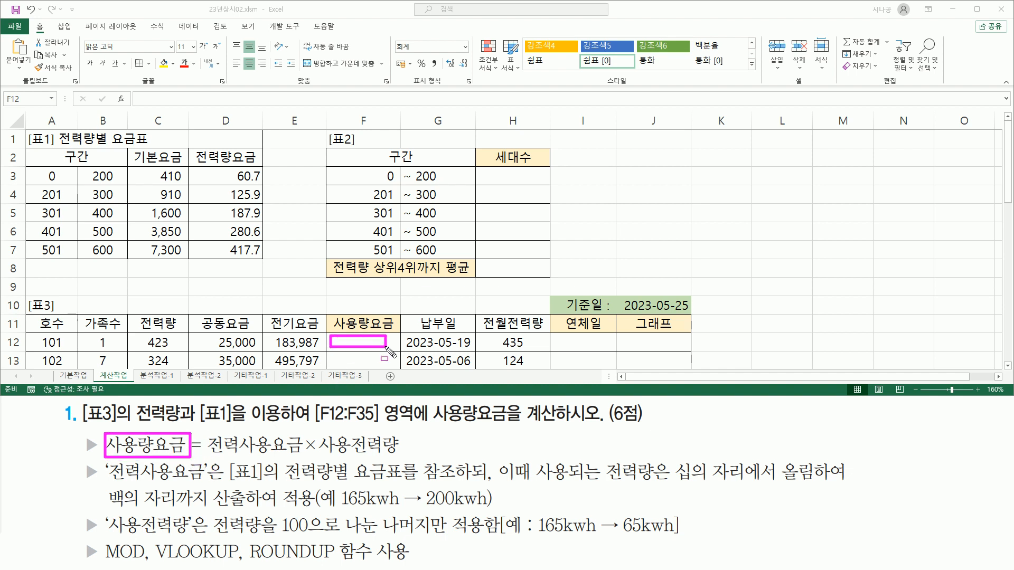
drag(205, 455, 401, 454)
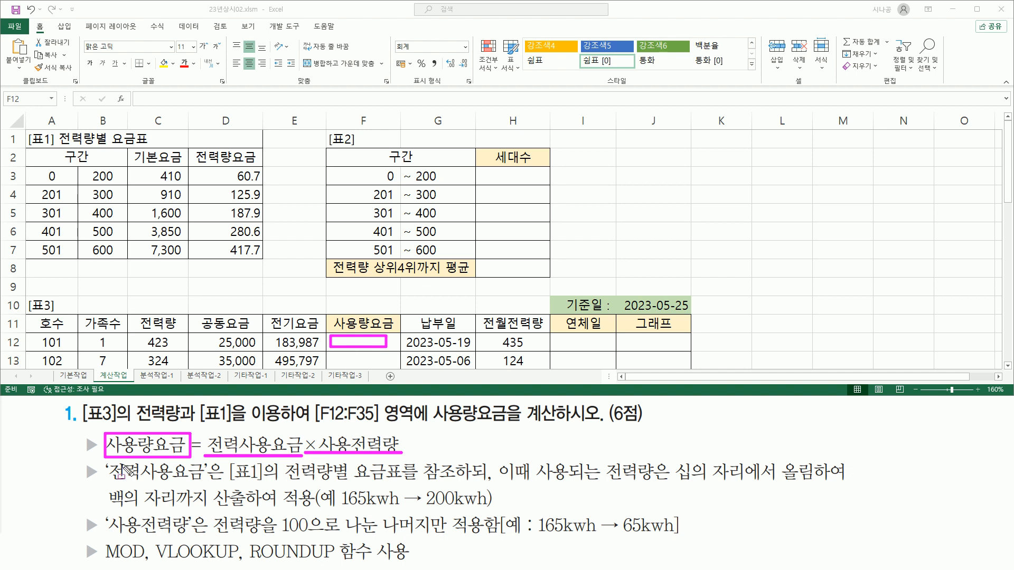
drag(109, 484, 206, 484)
mouse_move(251, 436)
mouse_down()
mouse_move(260, 444)
mouse_move(272, 428)
mouse_up()
mouse_move(231, 484)
mouse_down()
mouse_move(279, 484)
mouse_move(294, 465)
mouse_move(283, 483)
mouse_move(469, 483)
mouse_up()
drag(30, 133, 260, 259)
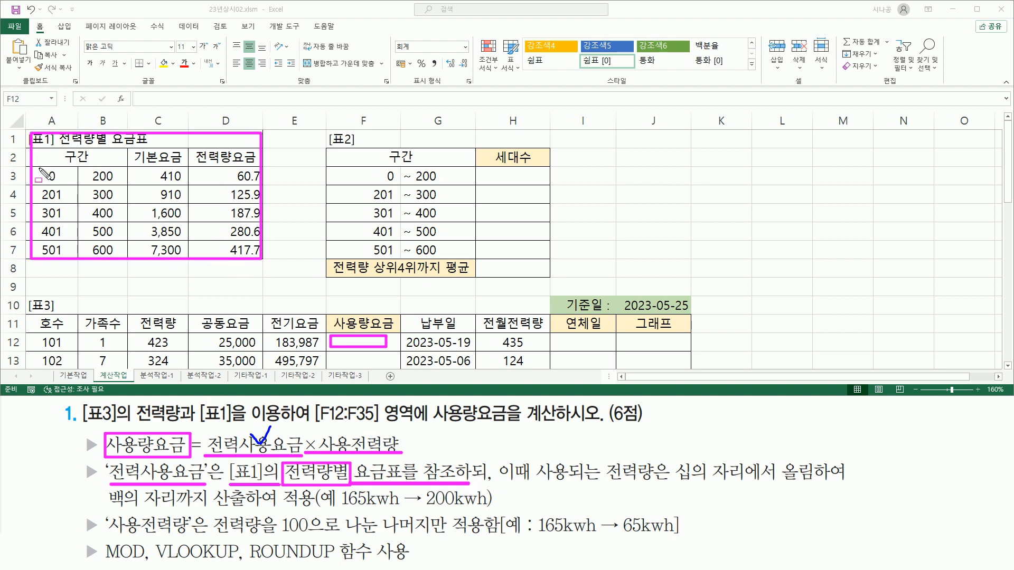
drag(40, 169, 123, 260)
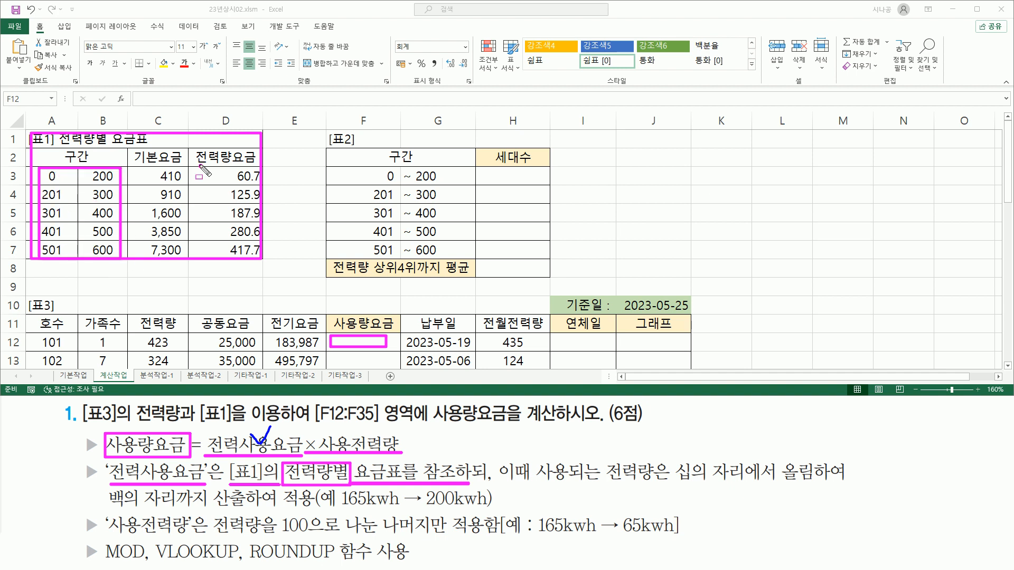
drag(201, 167, 263, 255)
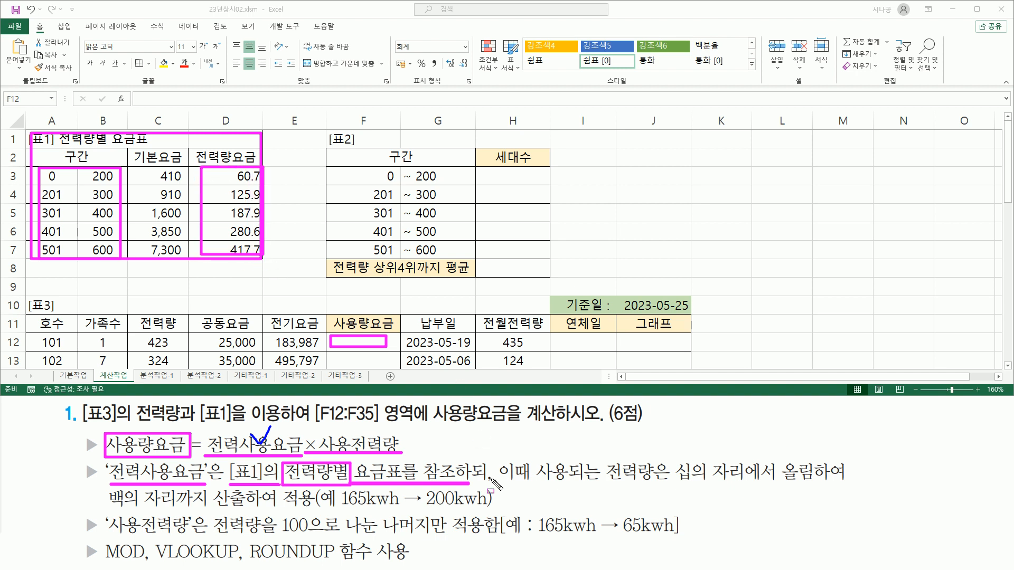
Study the rule for rounding the 전력량 up from the tens to the hundreds place before the [표1] lookup, using C12 as the example.
mouse_move(500, 481)
mouse_down()
mouse_move(594, 482)
mouse_move(669, 460)
mouse_move(670, 489)
mouse_move(820, 483)
mouse_up()
mouse_move(107, 509)
mouse_down()
mouse_move(279, 510)
mouse_move(296, 487)
mouse_move(314, 513)
mouse_up()
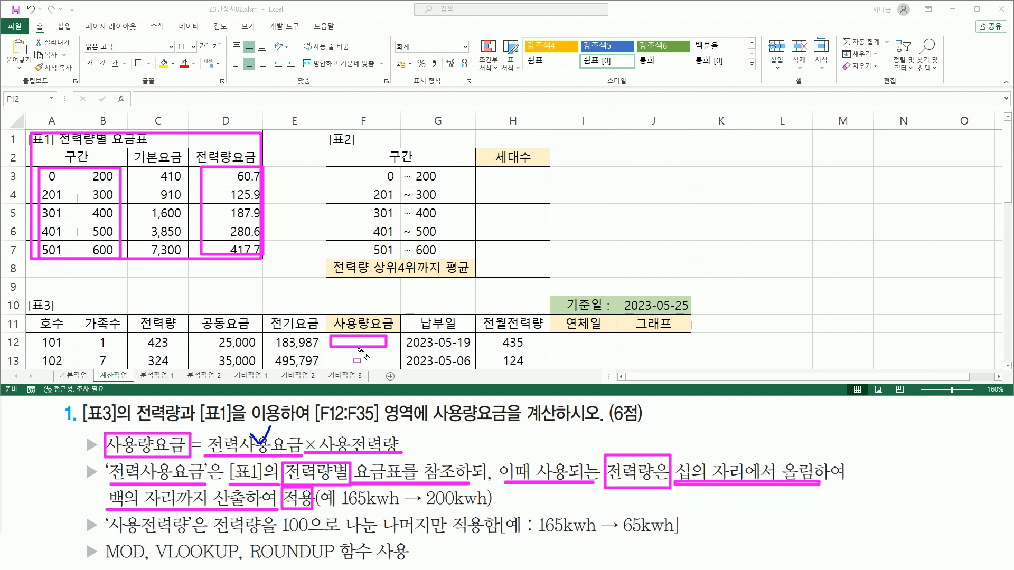
drag(332, 336, 394, 349)
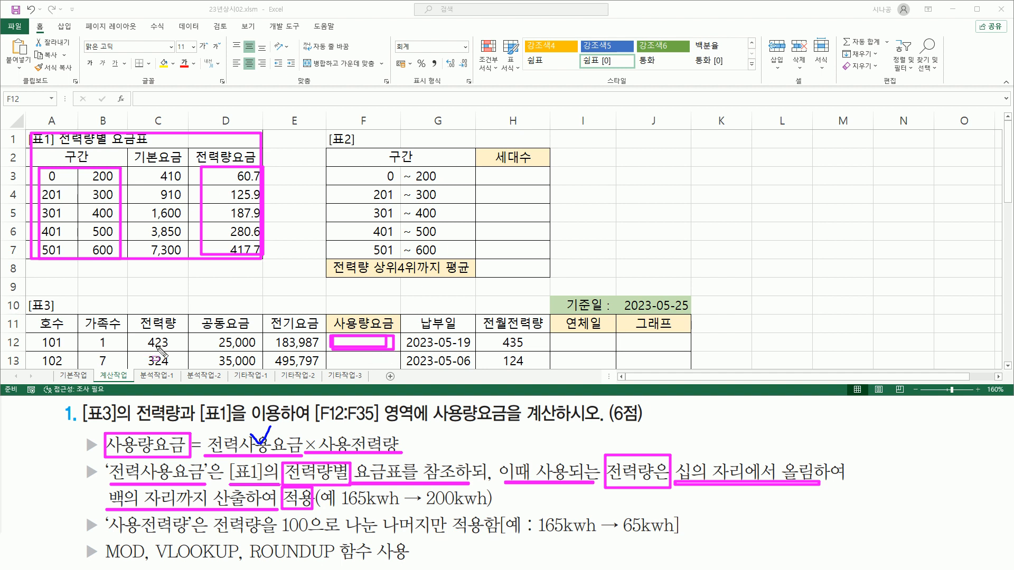
drag(141, 349, 169, 349)
drag(701, 453, 736, 429)
drag(789, 453, 816, 443)
drag(106, 509, 259, 510)
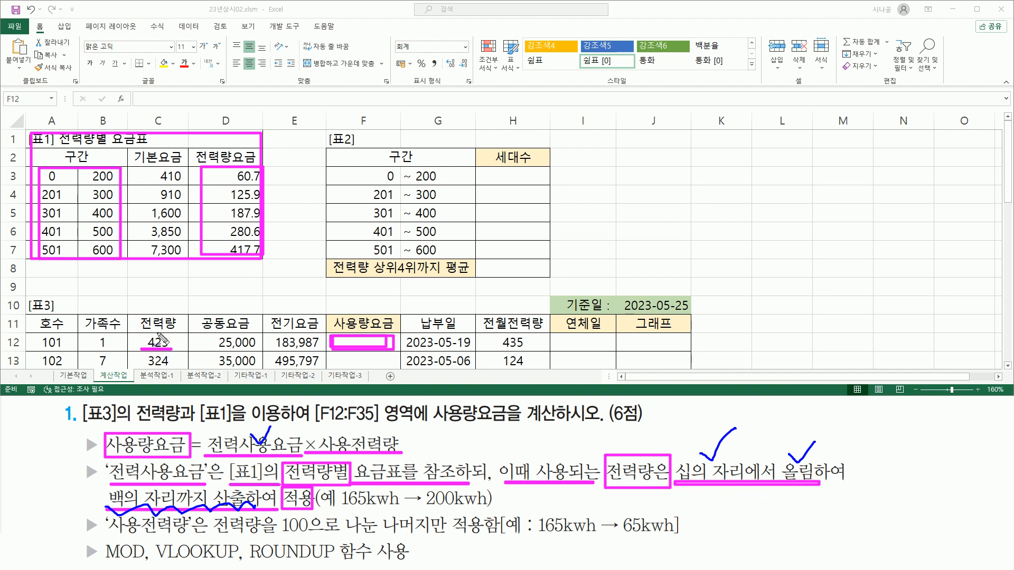
drag(159, 336, 162, 329)
mouse_move(822, 482)
mouse_down()
mouse_move(774, 469)
mouse_move(824, 481)
mouse_move(823, 491)
mouse_up()
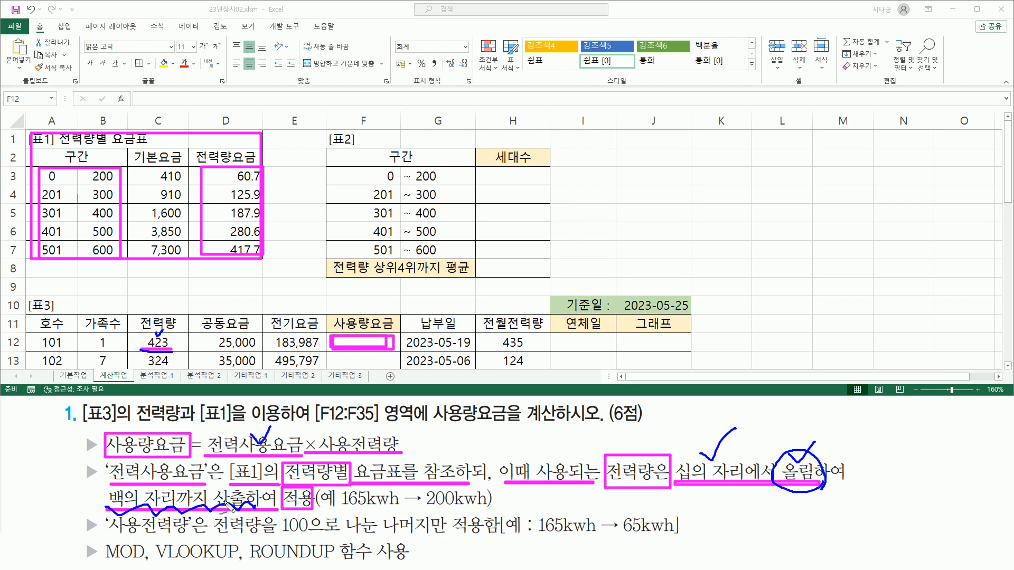
drag(74, 155, 51, 201)
mouse_move(142, 161)
mouse_down()
mouse_move(148, 152)
mouse_move(88, 212)
mouse_up()
drag(185, 170, 142, 217)
drag(217, 178, 179, 235)
drag(243, 204, 206, 251)
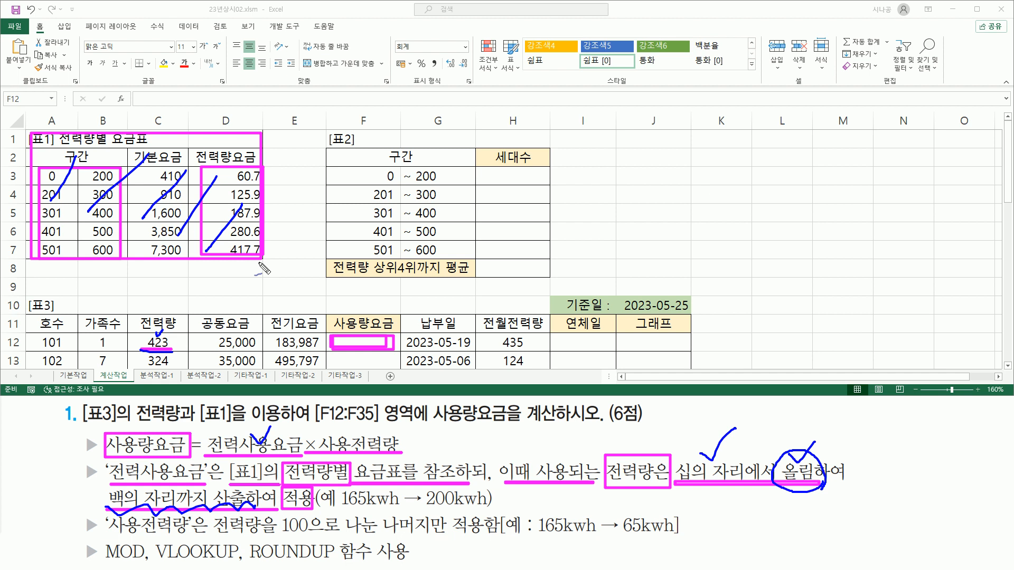
Review the rounding-up requirement for C12 against the permitted functions MOD, VLOOKUP and ROUNDUP.
key(Escape)
drag(141, 336, 177, 351)
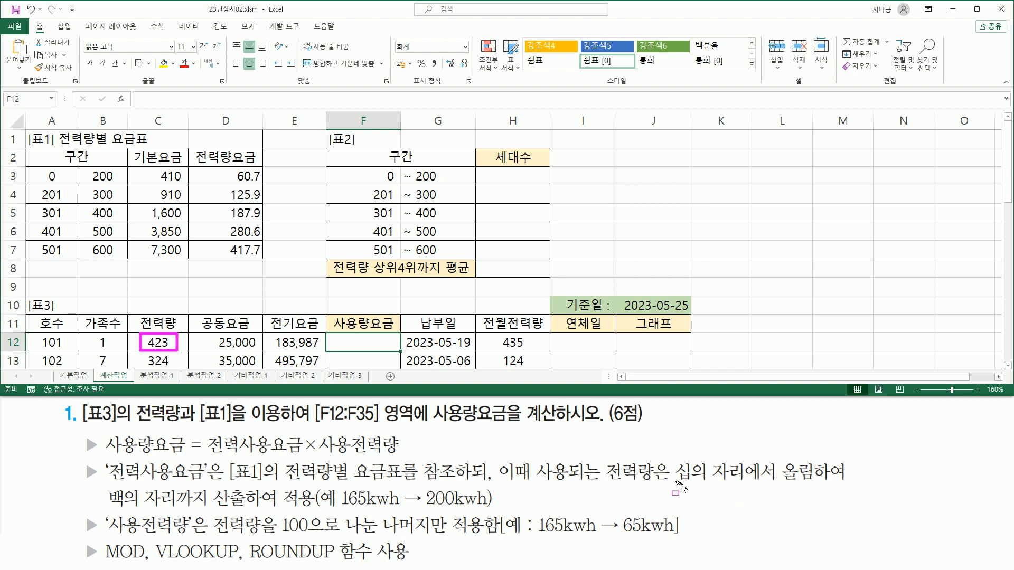
drag(674, 482, 831, 484)
mouse_move(100, 484)
mouse_down()
mouse_move(106, 499)
mouse_move(246, 515)
mouse_up()
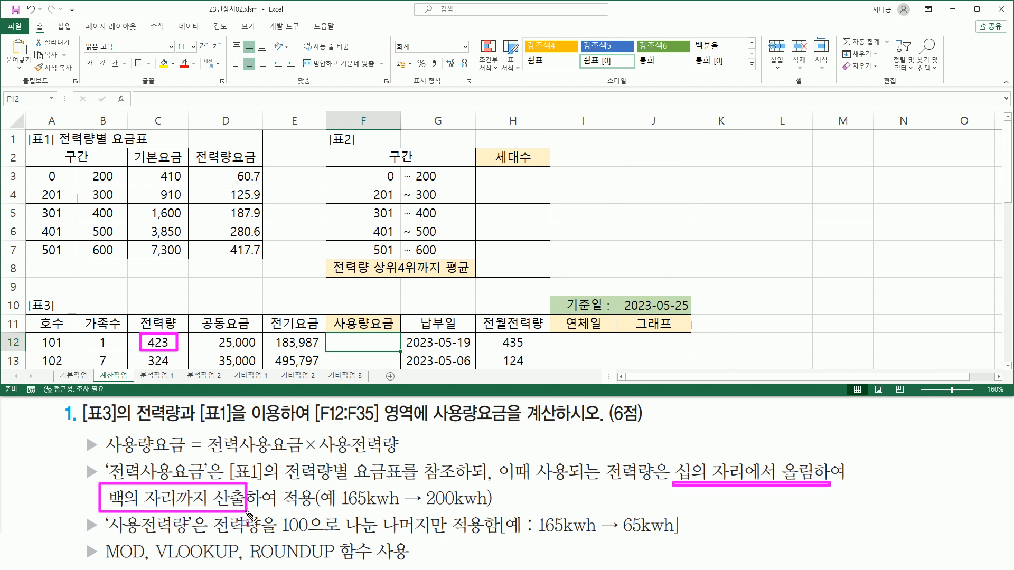
mouse_move(783, 454)
mouse_down()
mouse_move(792, 482)
mouse_move(814, 486)
mouse_up()
mouse_move(245, 540)
mouse_down()
mouse_move(256, 555)
mouse_move(431, 565)
mouse_up()
key(Escape)
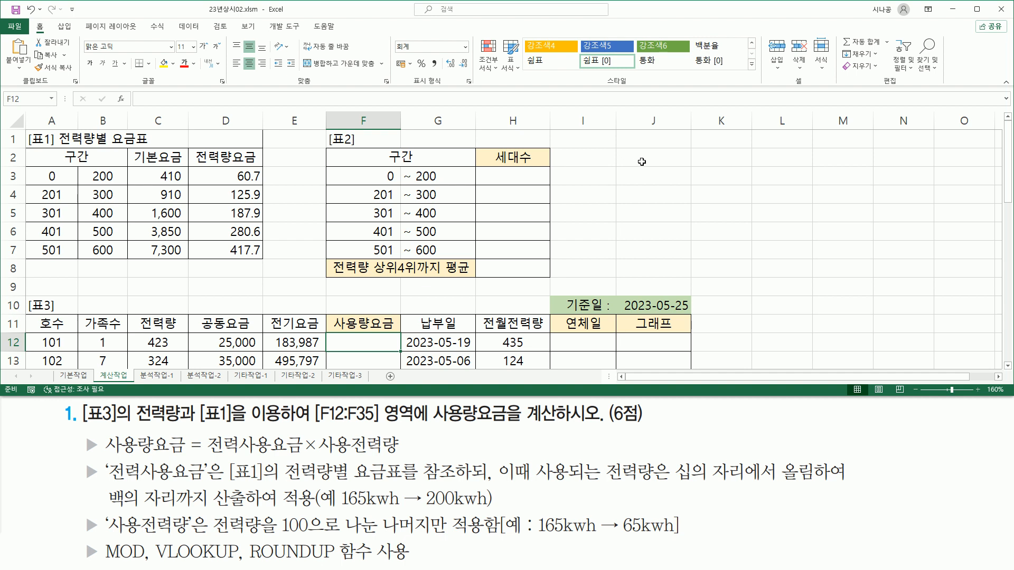
Enter the heading 값 in J2 and the sample number 12345.12345 in J3, and widen column J slightly.
click(636, 159)
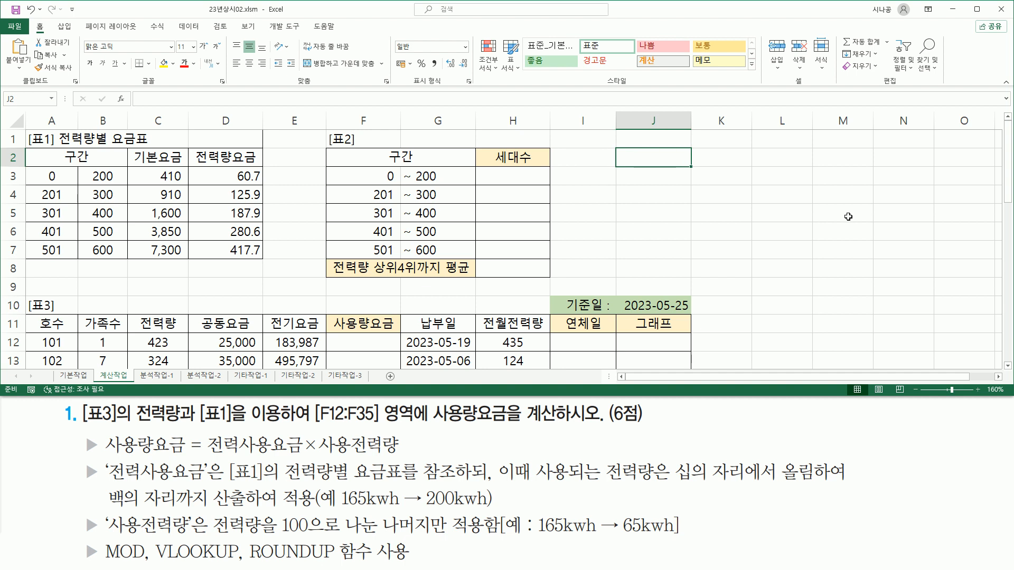
text(값)
key(Return)
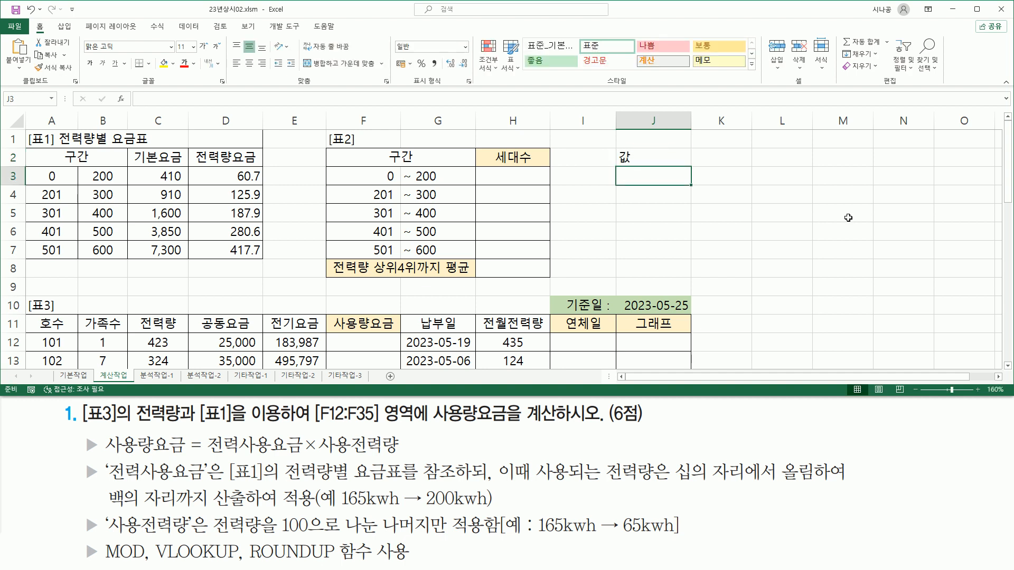
text(1234)
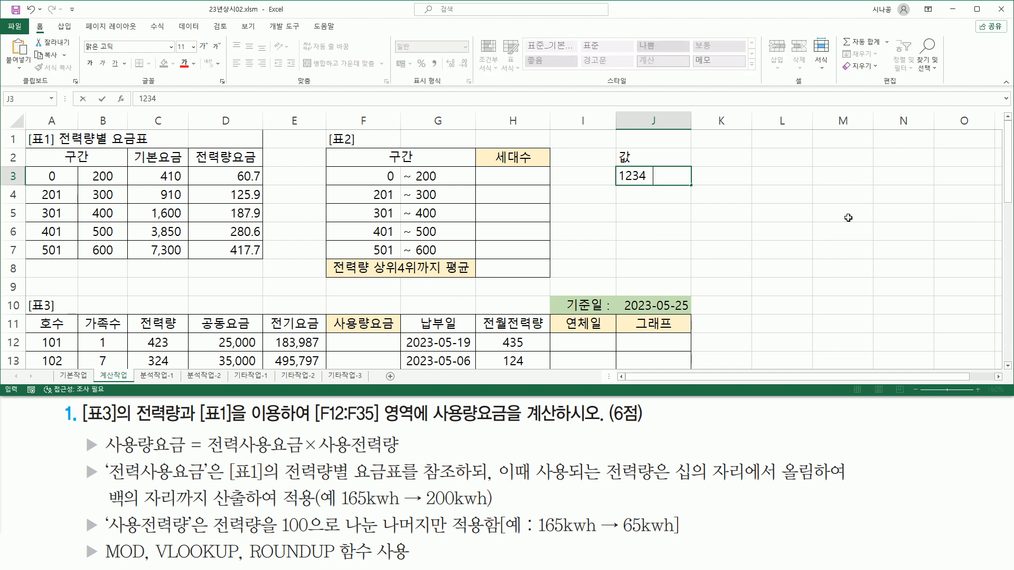
text(5.12345)
key(Return)
key(Up)
drag(691, 123, 696, 125)
Enter the heading 자릿수 in K2 and list the digit counts 3, 2, 1, 0, -1, -2 and -3 in K3:K9.
click(713, 178)
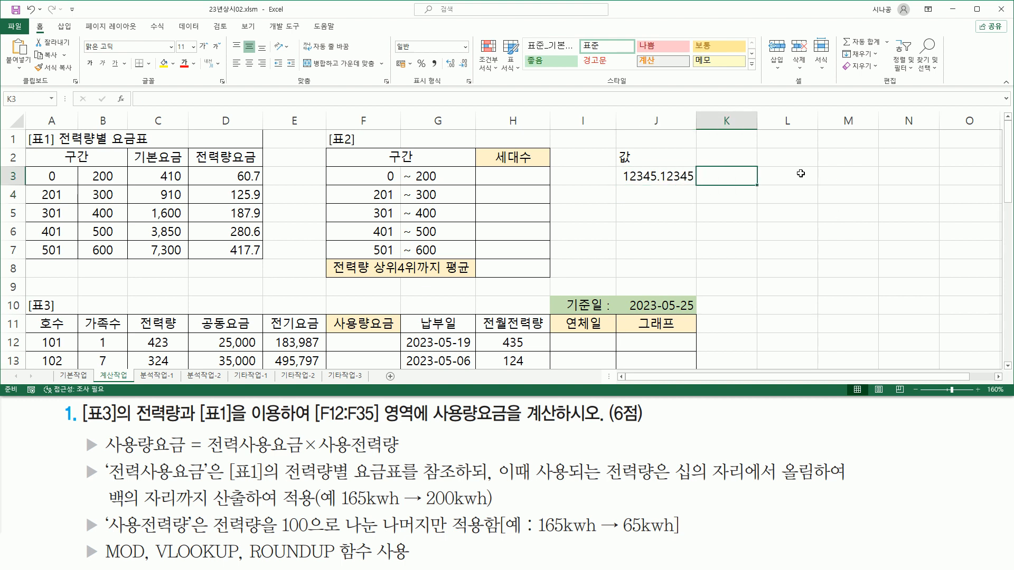
click(753, 156)
text(ㅈ)
text(자릿수)
key(Return)
text(3)
key(Return)
text(2)
key(Return)
text(1)
key(Return)
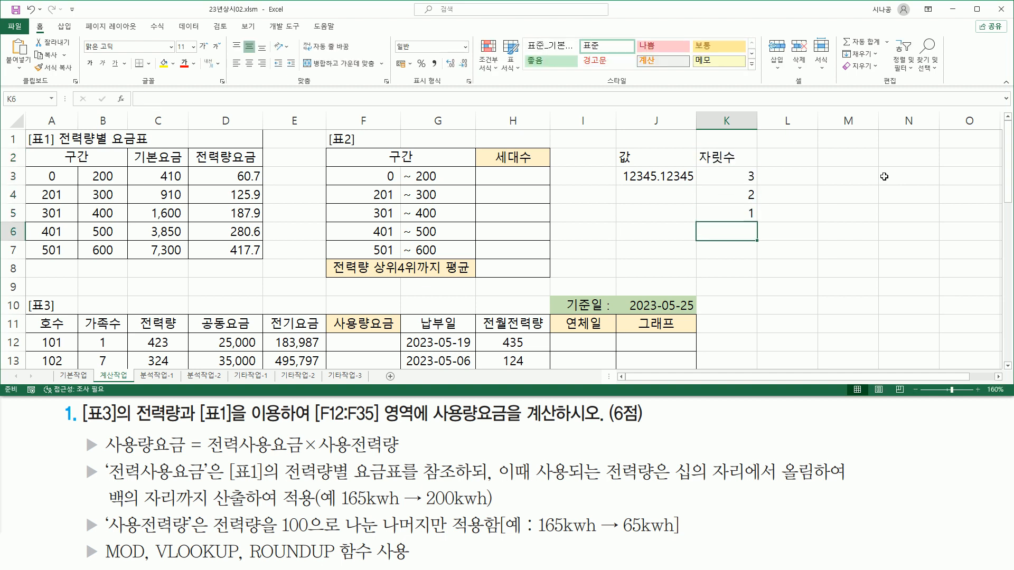
text(0)
key(Return)
text(-1)
key(Return)
text(-2)
key(Return)
text(-3)
key(Return)
Fill the sample number in J3 down through J9.
key(Up)
key(Up)
key(Up)
key(Up)
key(Up)
key(Up)
key(Up)
key(Left)
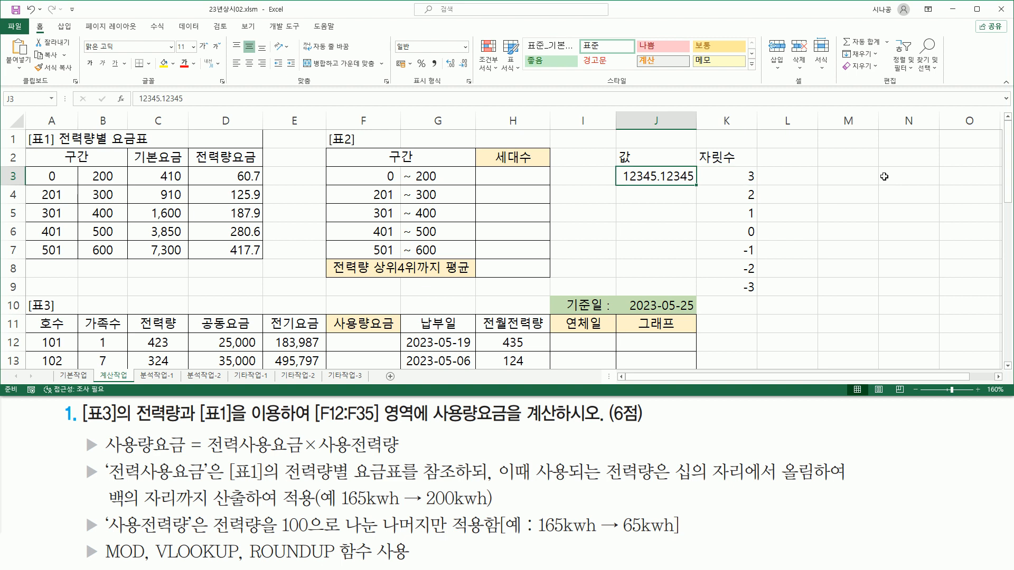
key(ctrl+c)
key(Down)
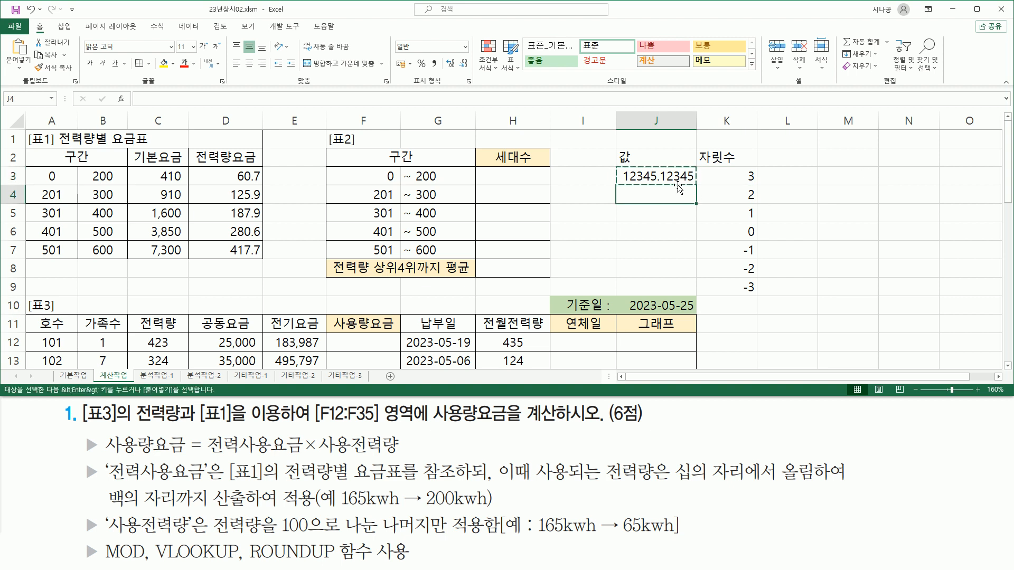
click(693, 180)
drag(698, 185, 697, 295)
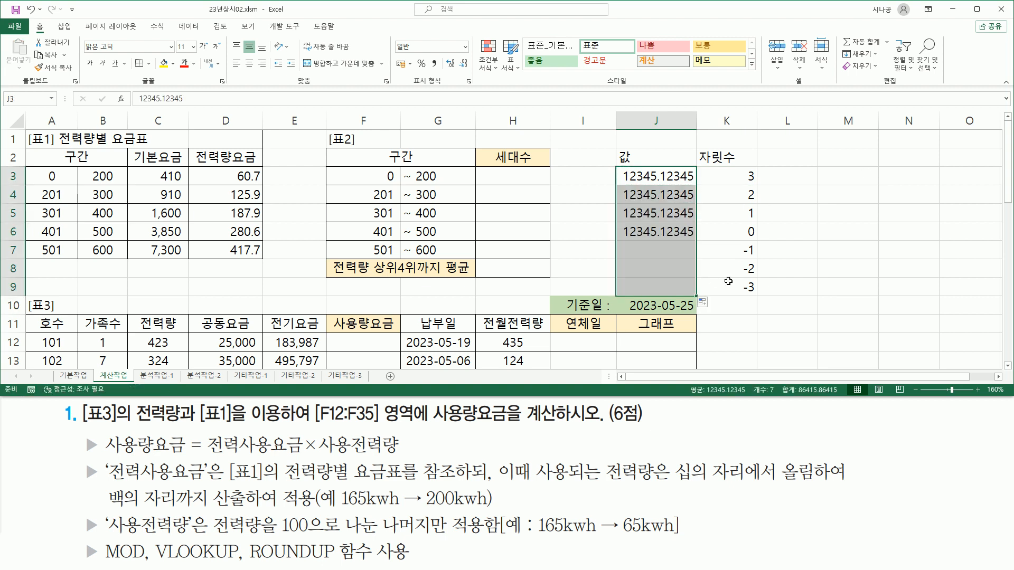
Enter the formula =ROUNDUP(J3,K3) in L3.
click(796, 164)
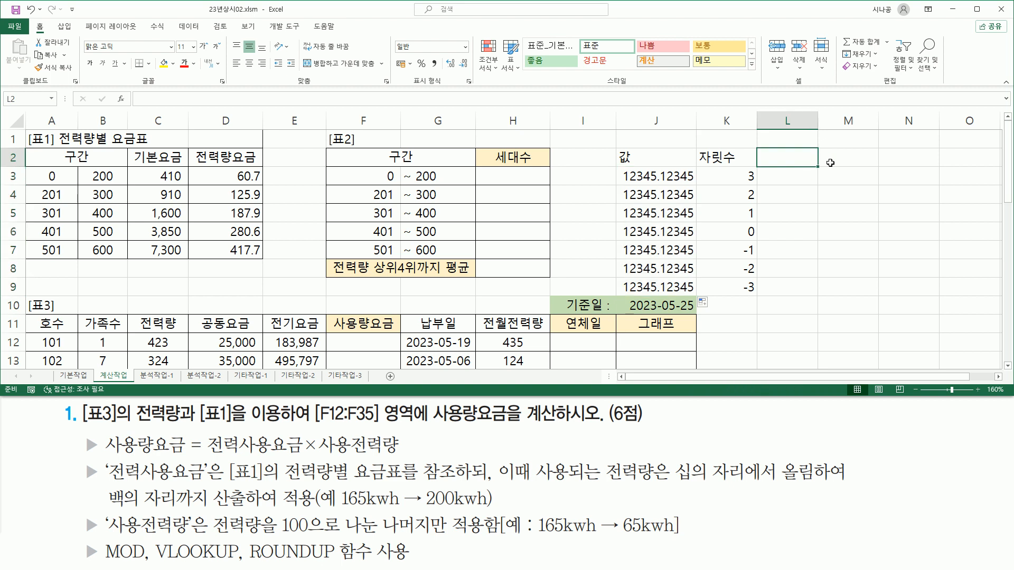
key(Down)
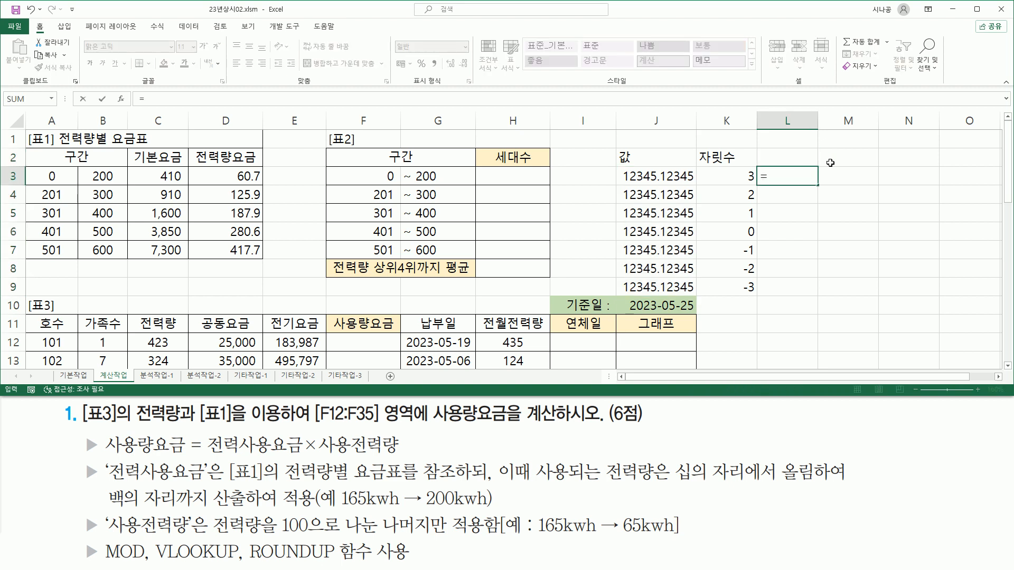
text(round)
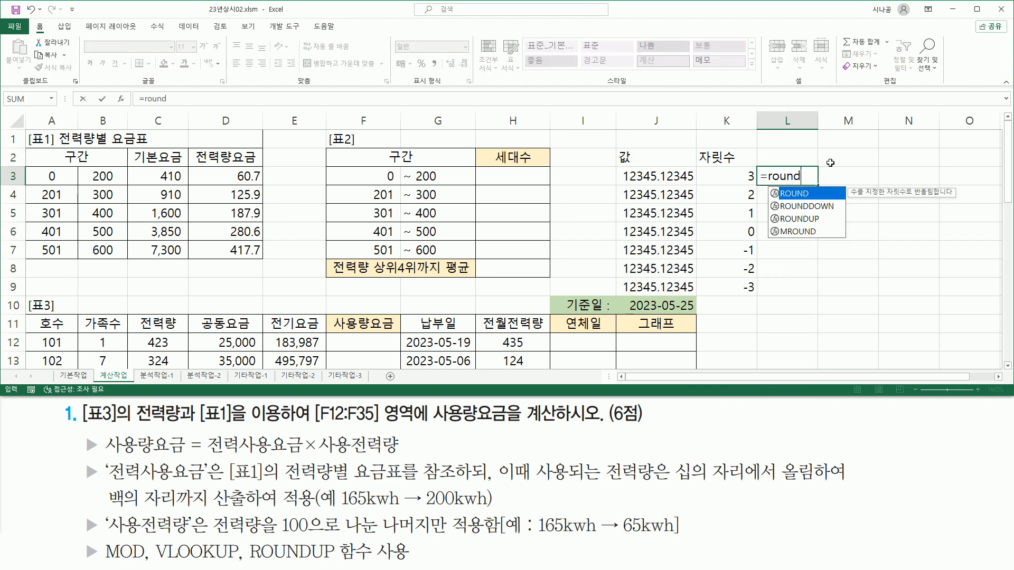
text(up)
key(Tab)
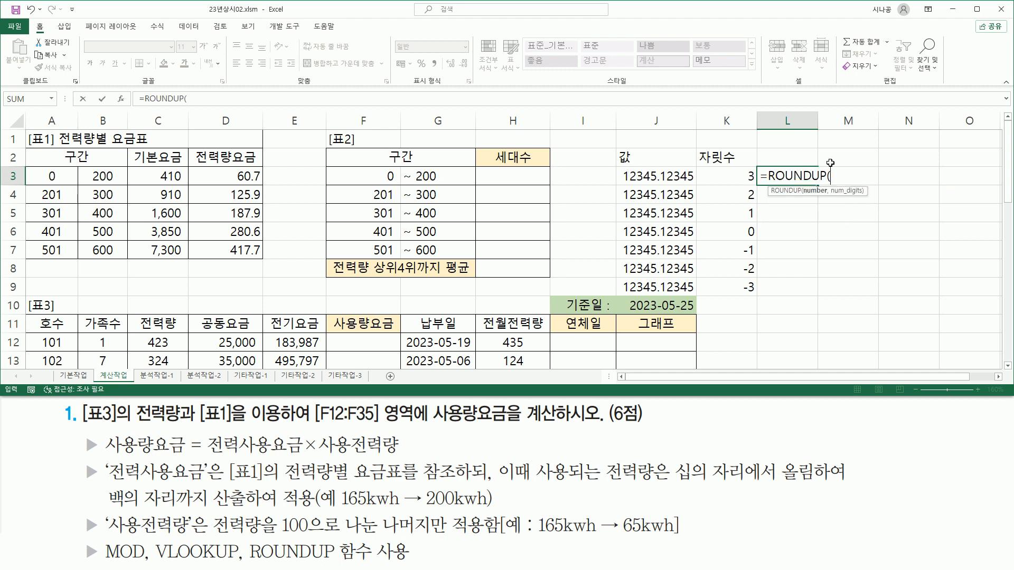
click(672, 173)
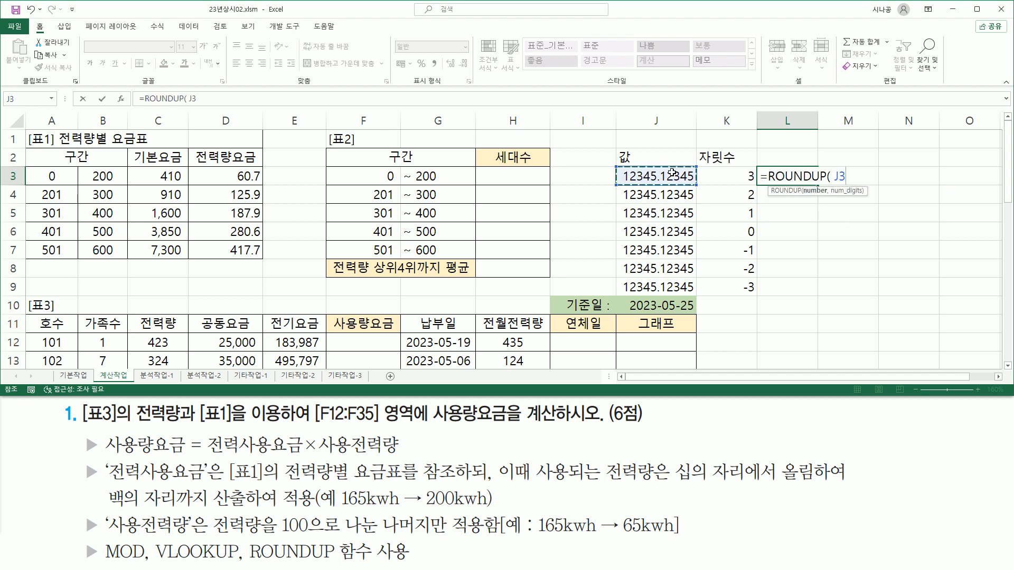
text(,)
click(721, 180)
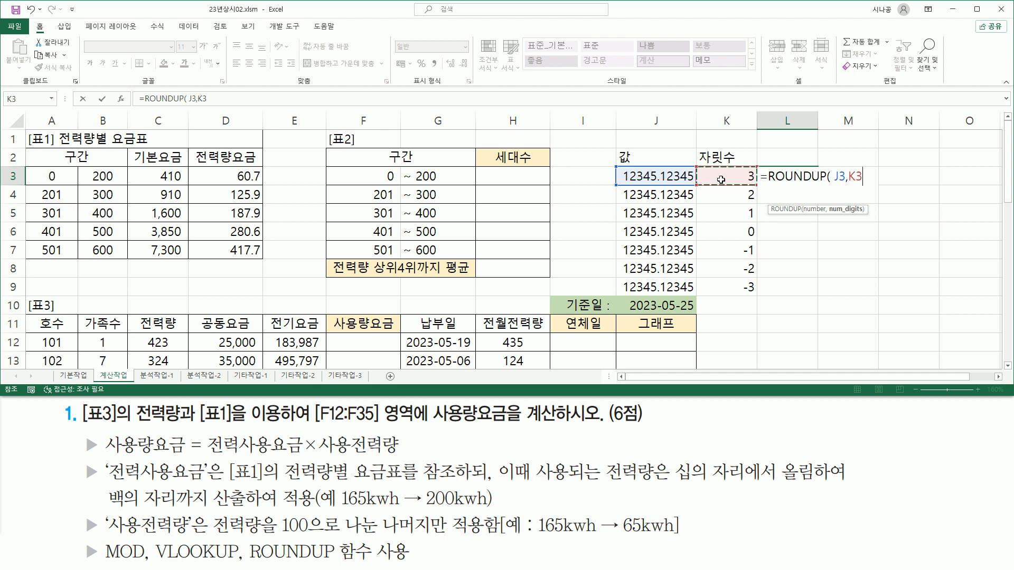
text())
key(Return)
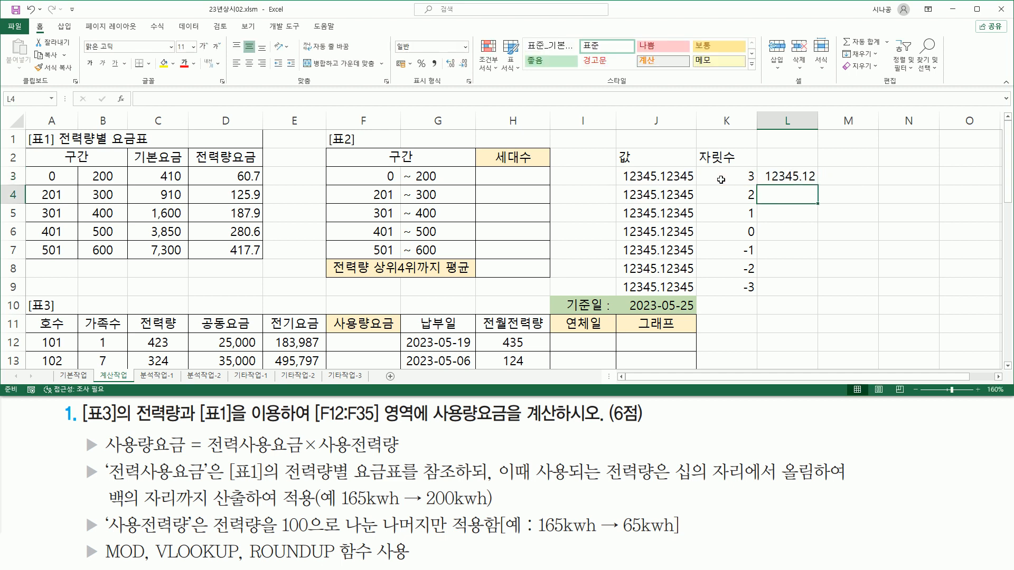
Fill the ROUNDUP formula from L3 down to L9 and widen column L to show the full results.
click(807, 176)
drag(819, 184, 816, 292)
drag(818, 120, 829, 120)
click(867, 174)
key(ctrl+Up)
drag(743, 183, 751, 183)
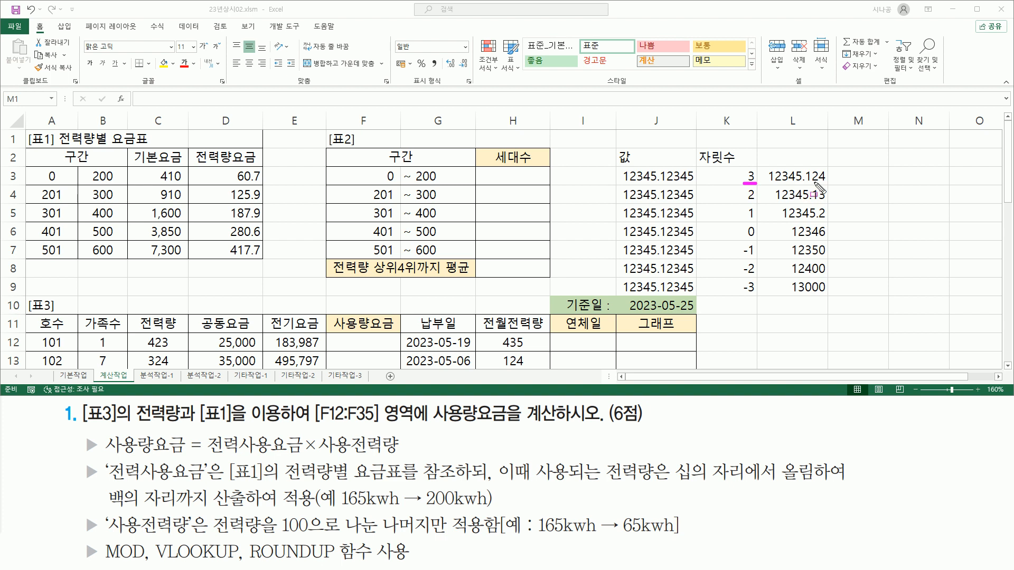
Compare each digit count in K3:K9 with its rounded result in L3:L9.
drag(808, 183, 826, 183)
drag(744, 201, 759, 202)
drag(812, 201, 824, 202)
drag(744, 219, 759, 219)
drag(819, 221, 827, 221)
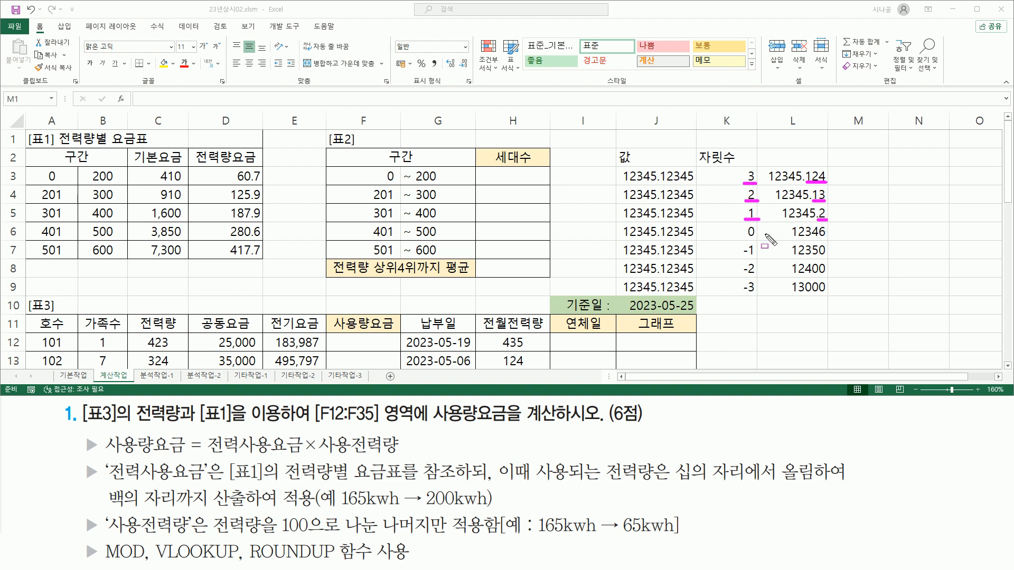
drag(746, 238, 757, 238)
drag(793, 239, 827, 241)
drag(741, 257, 758, 258)
drag(813, 259, 824, 258)
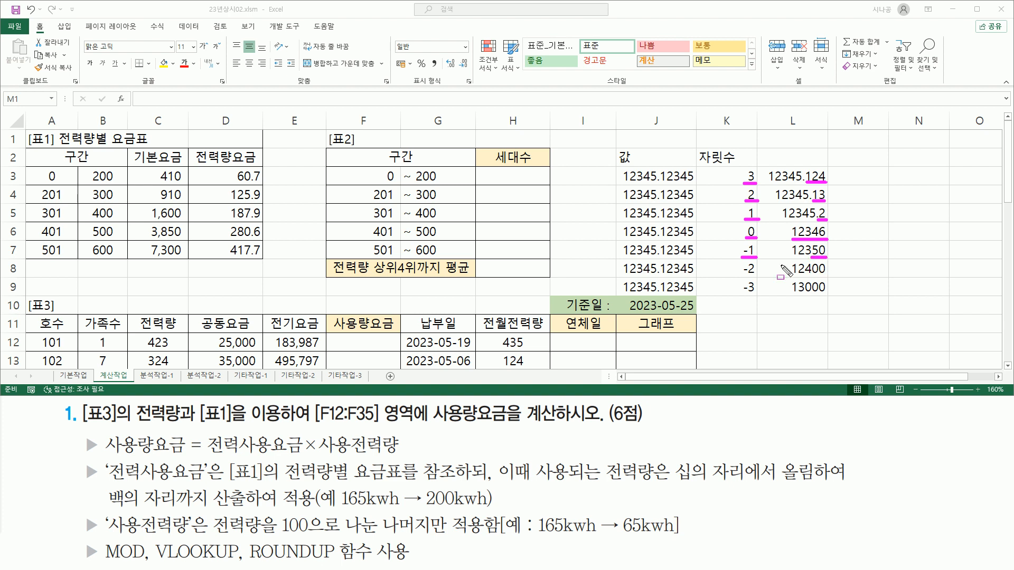
drag(742, 274, 759, 274)
drag(808, 276, 826, 275)
drag(741, 294, 756, 294)
drag(799, 293, 823, 293)
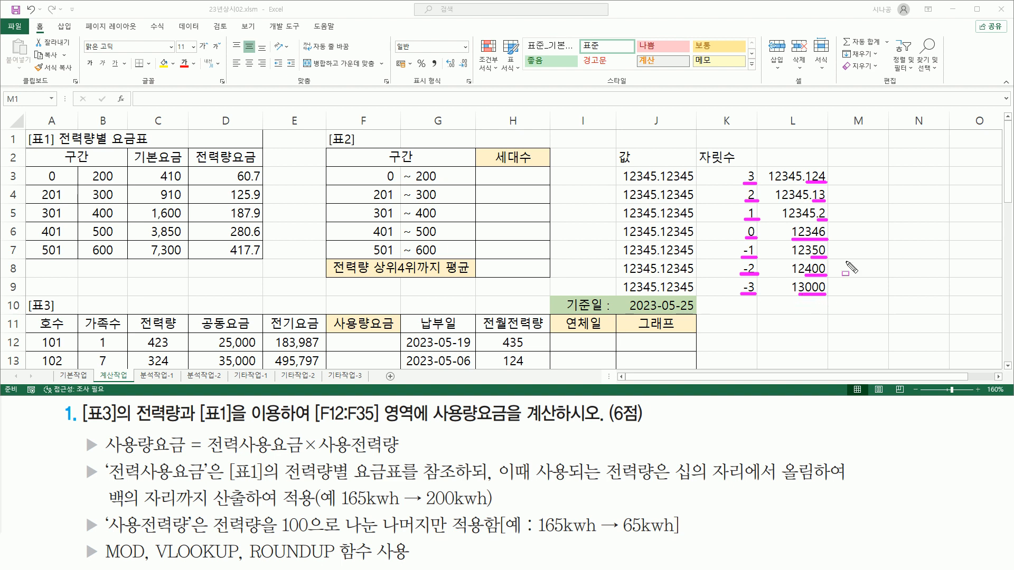
key(Escape)
Label the negative-digit results in M7:M9 with 십의자리까지, 백의자리까지 and 천의자리까지.
click(875, 246)
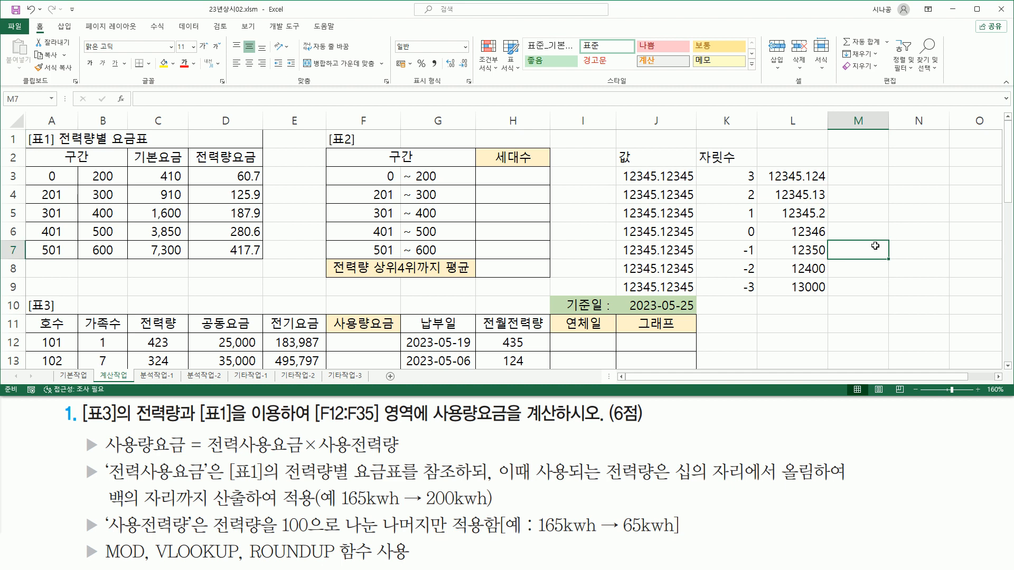
text(tlq)
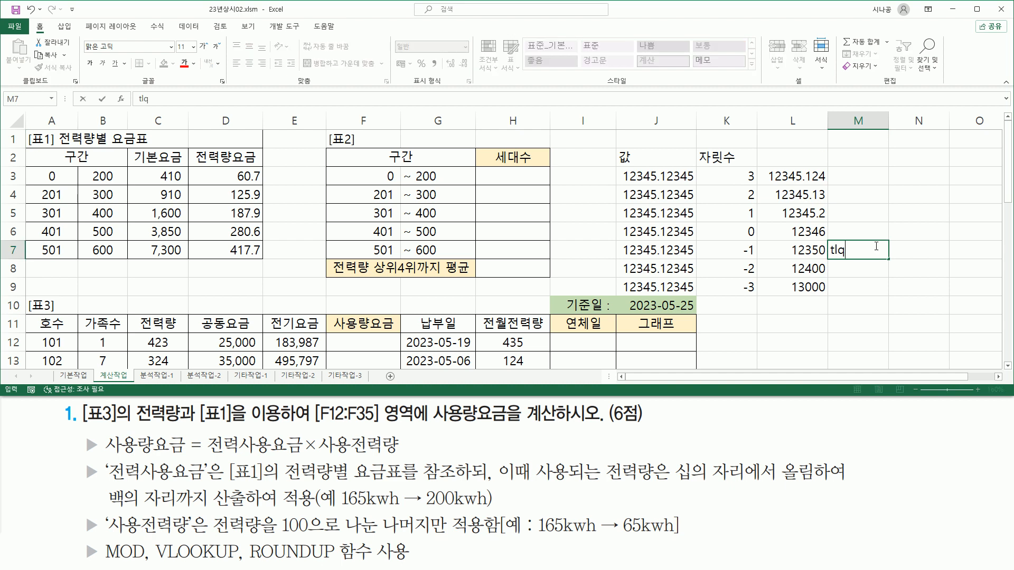
text(십의자리까지)
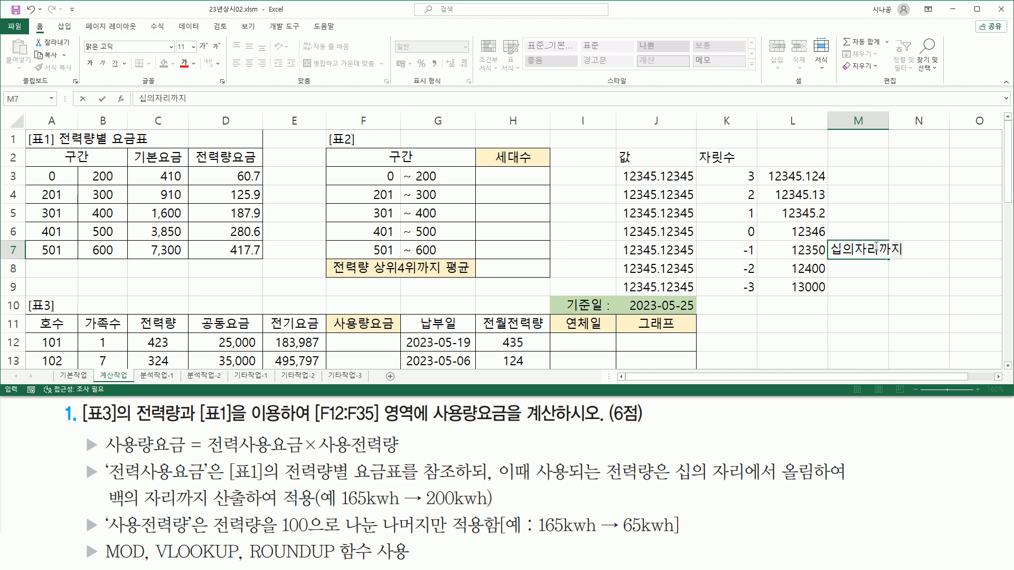
key(Return)
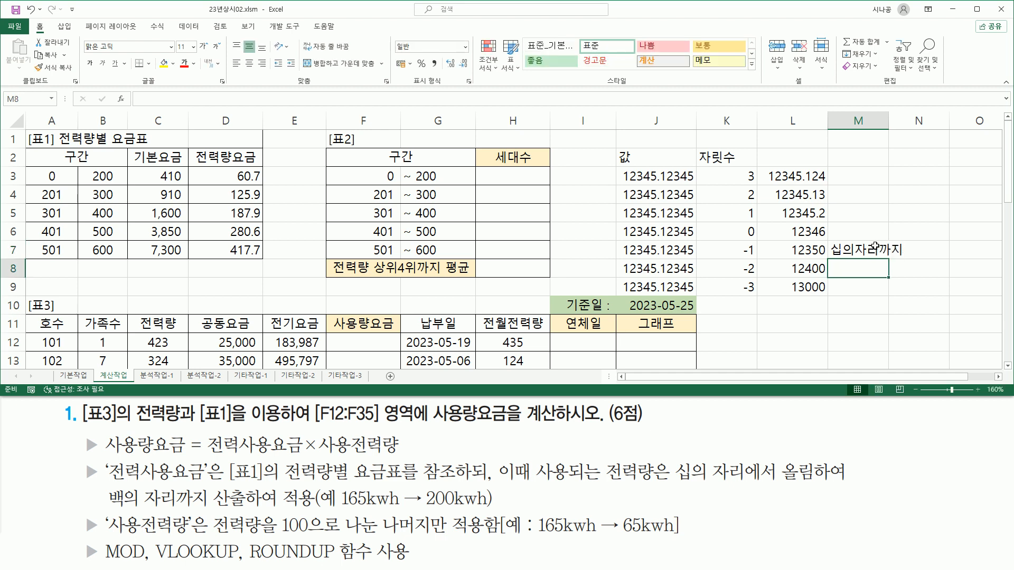
text(백의)
text(자리까지)
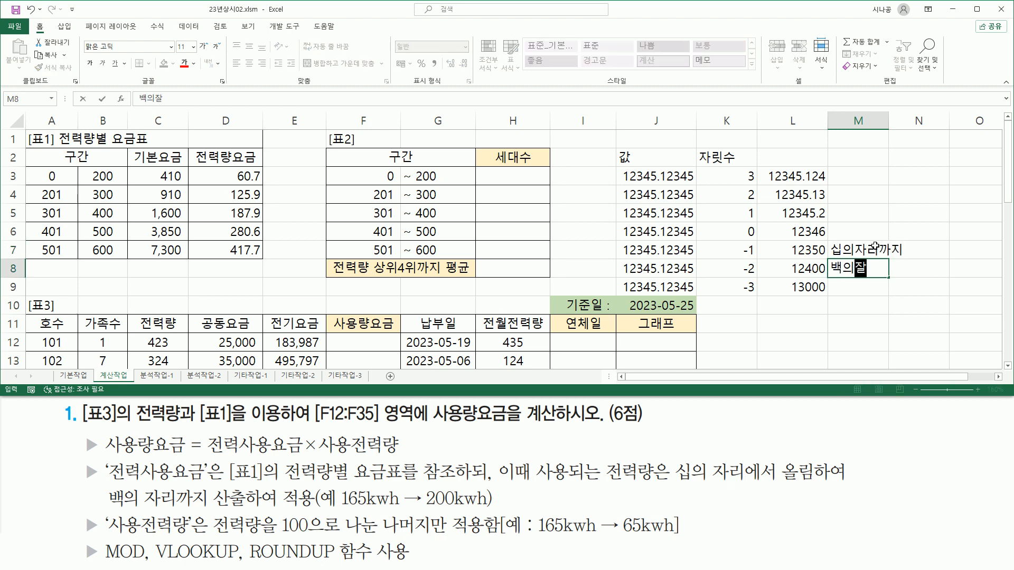
key(Return)
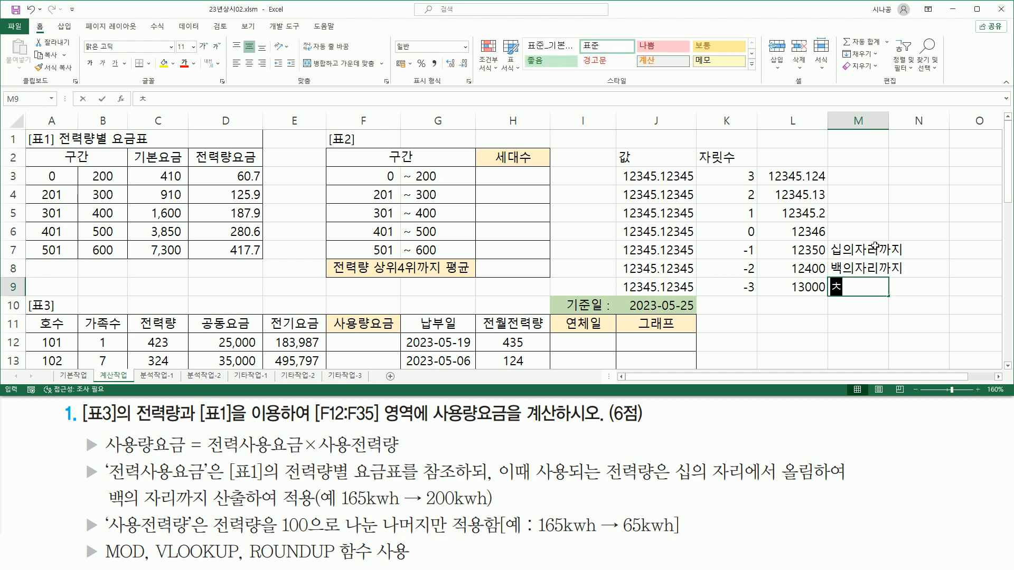
text(천의잘)
text(리까지)
key(Return)
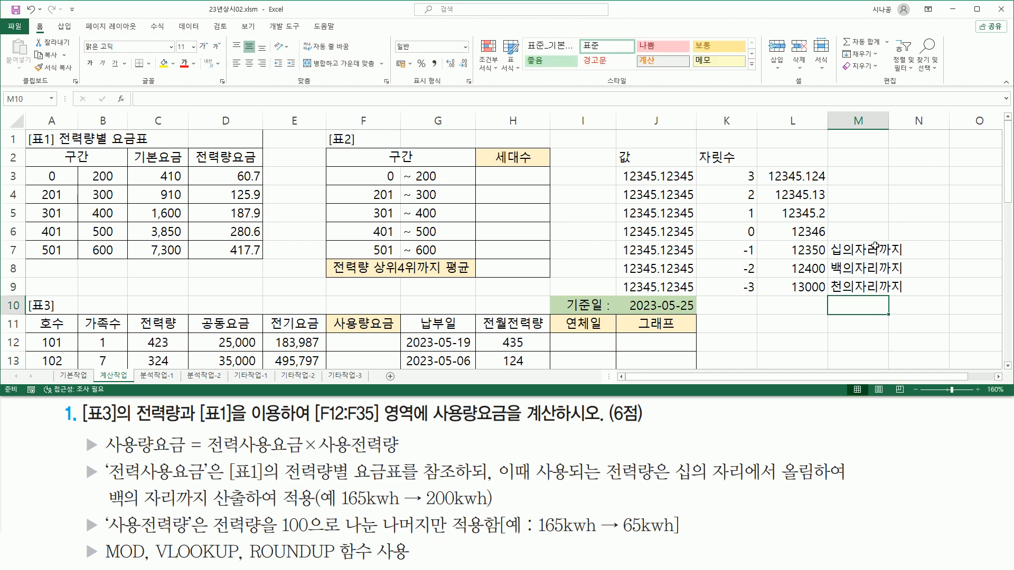
Match the task's rounding requirement, 백의 자리까지, against the digit counts in K7:K9 and the place labels in M7:M9.
click(861, 216)
drag(671, 482, 822, 482)
mouse_move(101, 487)
mouse_down()
mouse_move(113, 510)
mouse_move(213, 511)
mouse_up()
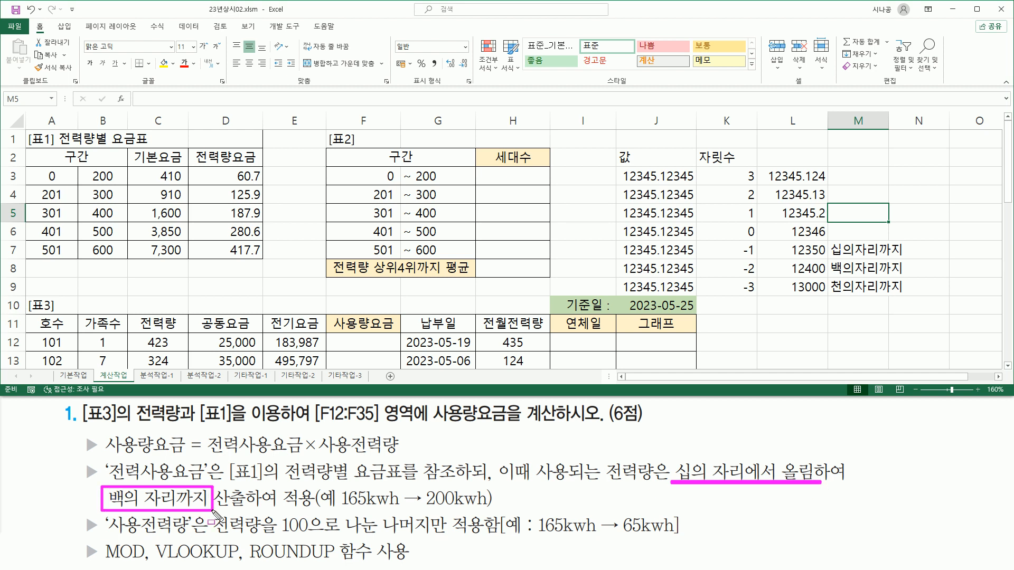
mouse_move(700, 238)
mouse_down()
mouse_move(700, 266)
mouse_move(760, 298)
mouse_up()
mouse_move(828, 239)
mouse_down()
mouse_move(870, 296)
mouse_move(908, 300)
mouse_up()
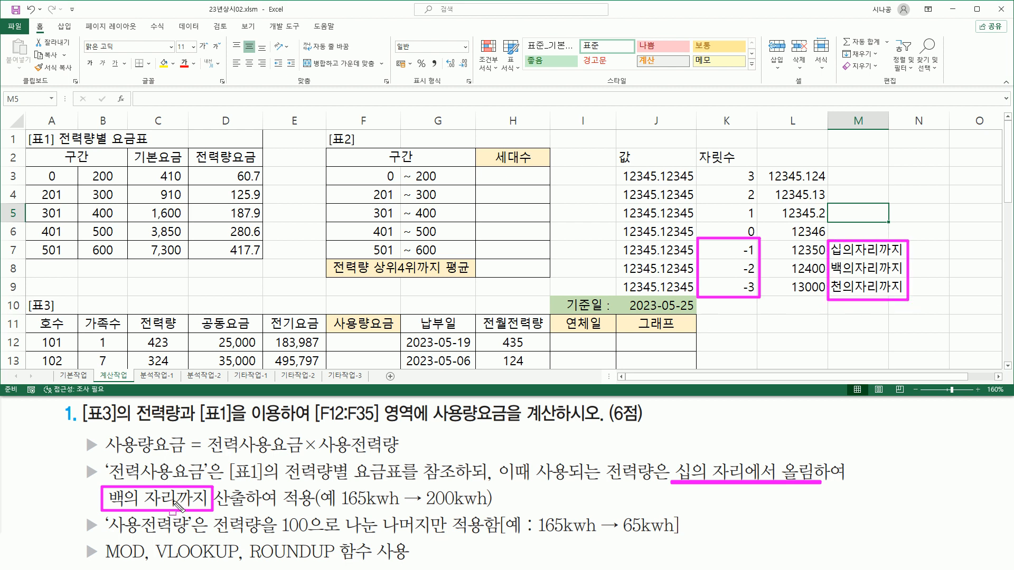
drag(214, 511, 254, 511)
drag(734, 278, 909, 276)
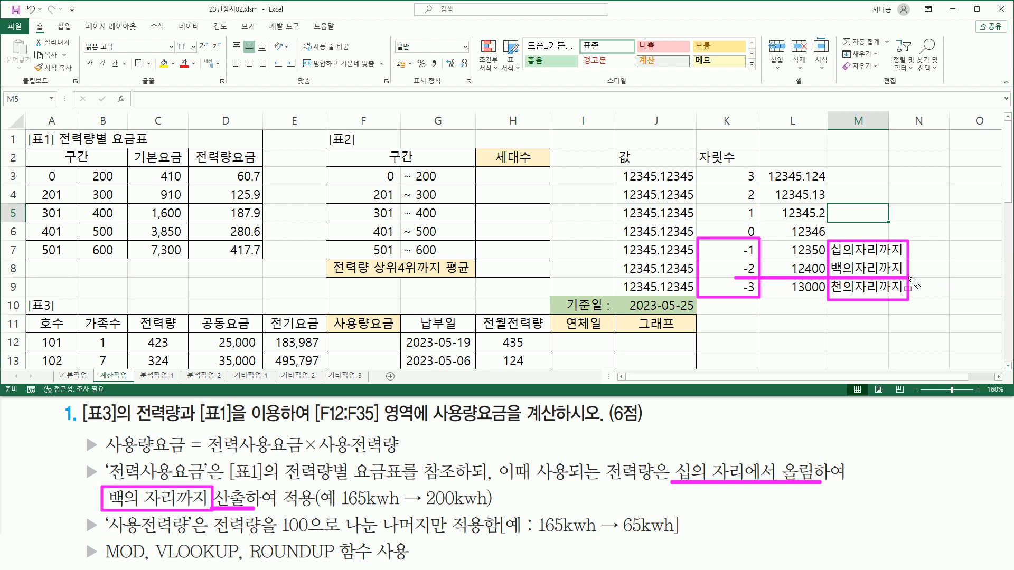
key(Escape)
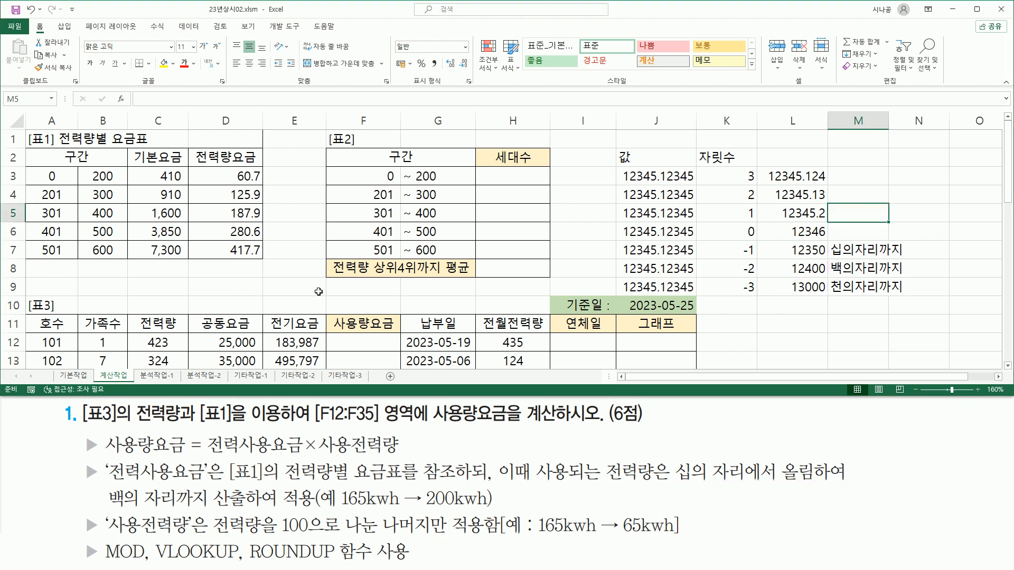
Enter the formula =ROUNDUP( C12, -2 ) in F12 to round the 전력량 value up to the hundreds place.
drag(143, 337, 173, 349)
key(Escape)
click(356, 341)
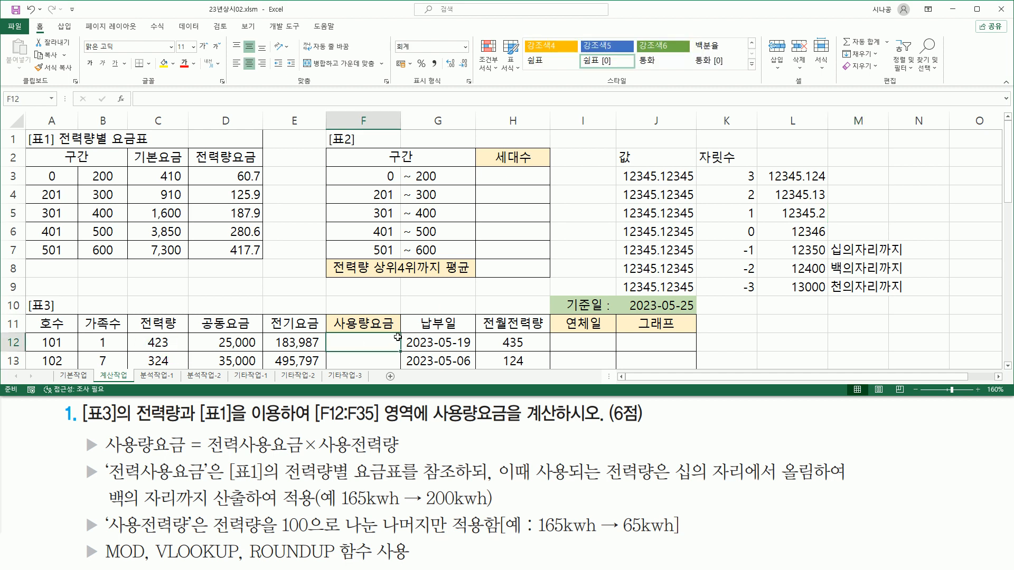
text(=r)
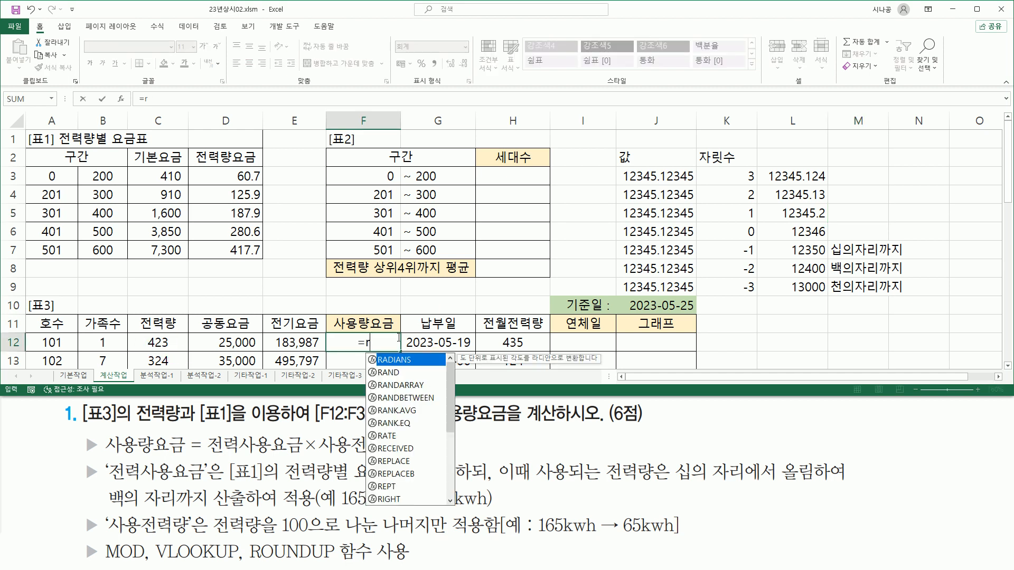
text(ound)
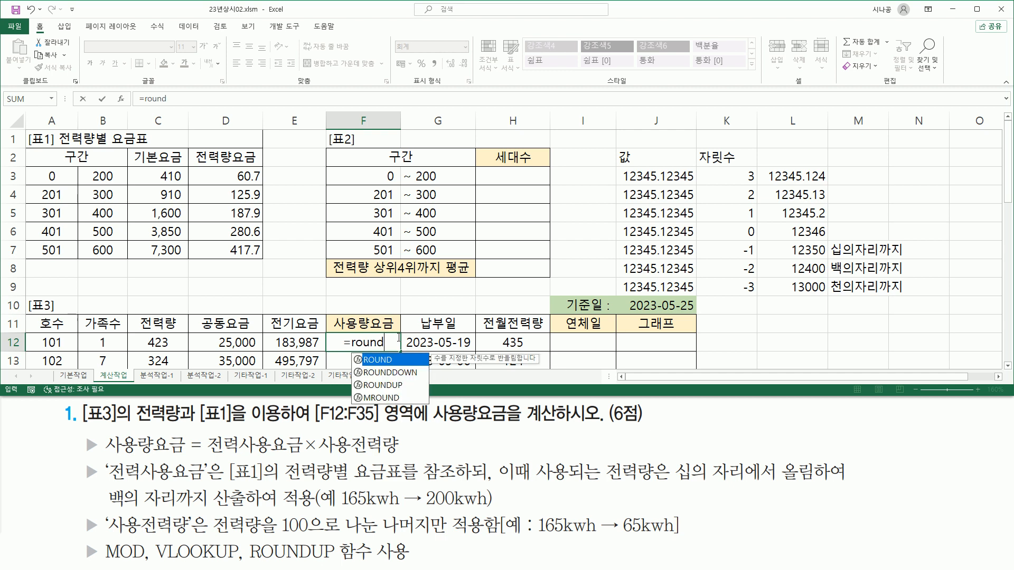
text(up)
key(Tab)
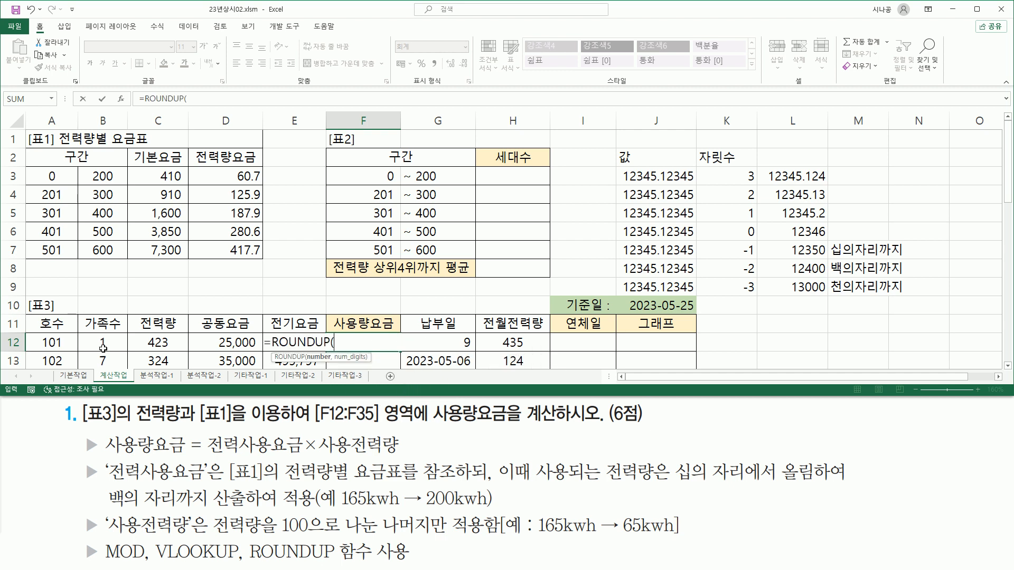
click(154, 343)
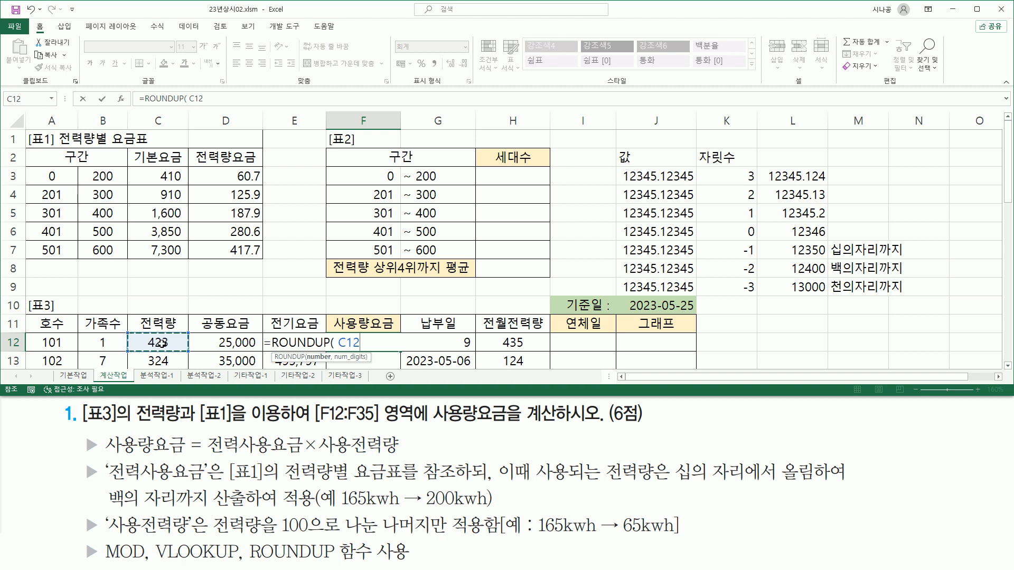
text(, -2)
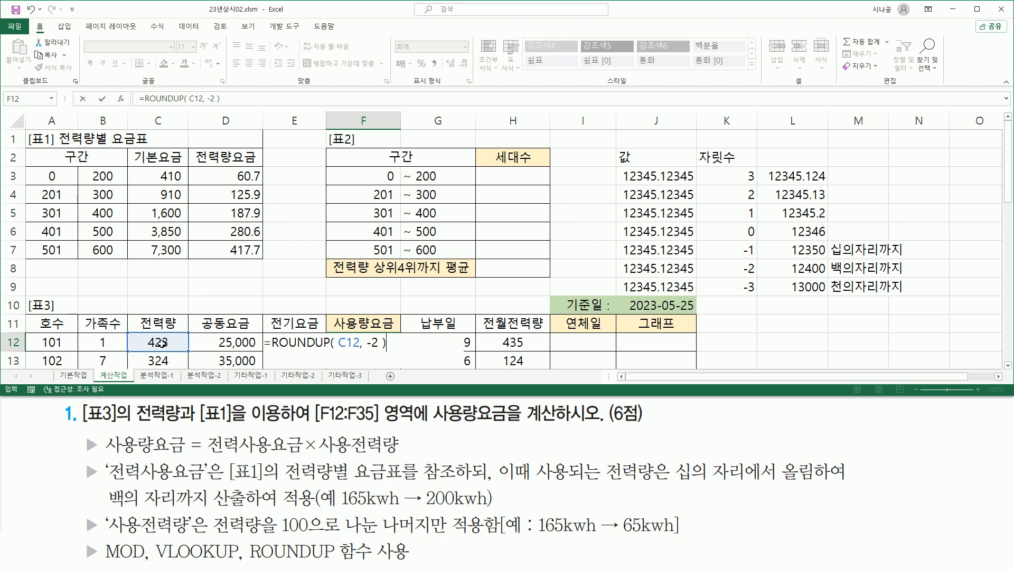
key(Return)
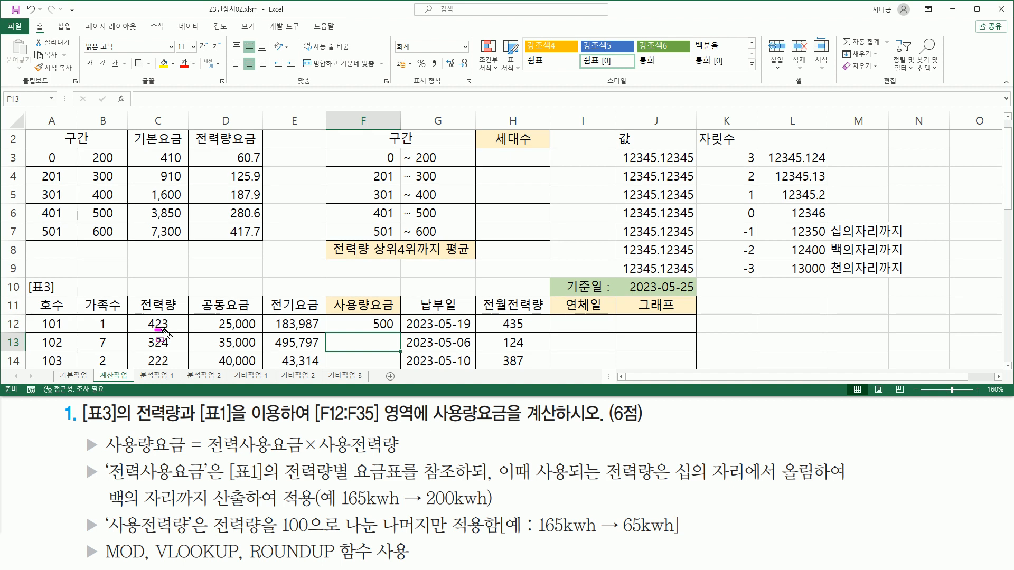
Fill the ROUNDUP formula from F12 down to F35.
drag(367, 329, 399, 329)
click(396, 330)
mouse_move(401, 333)
mouse_down()
mouse_move(403, 439)
mouse_move(400, 336)
mouse_up()
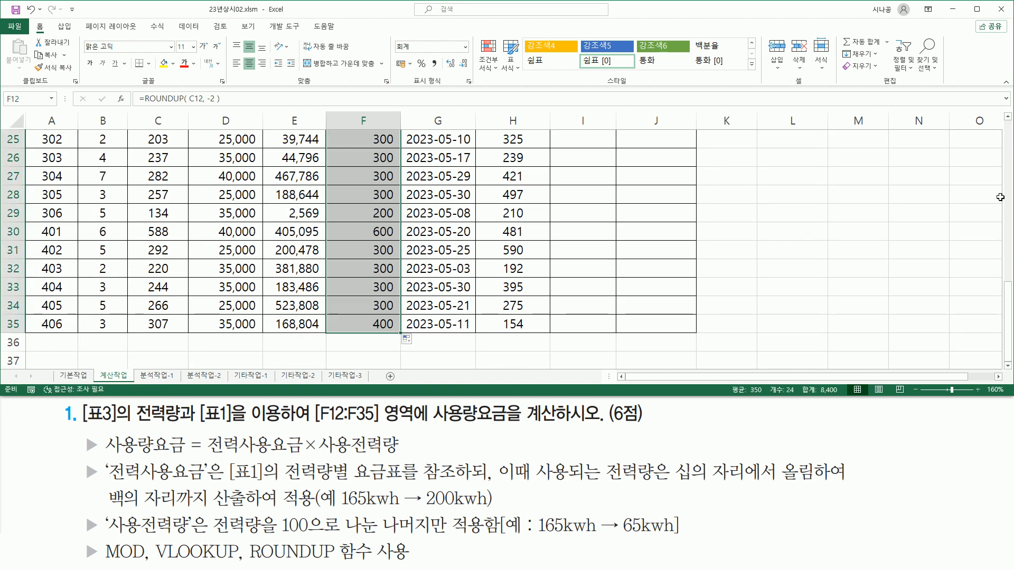
drag(1012, 299, 1008, 132)
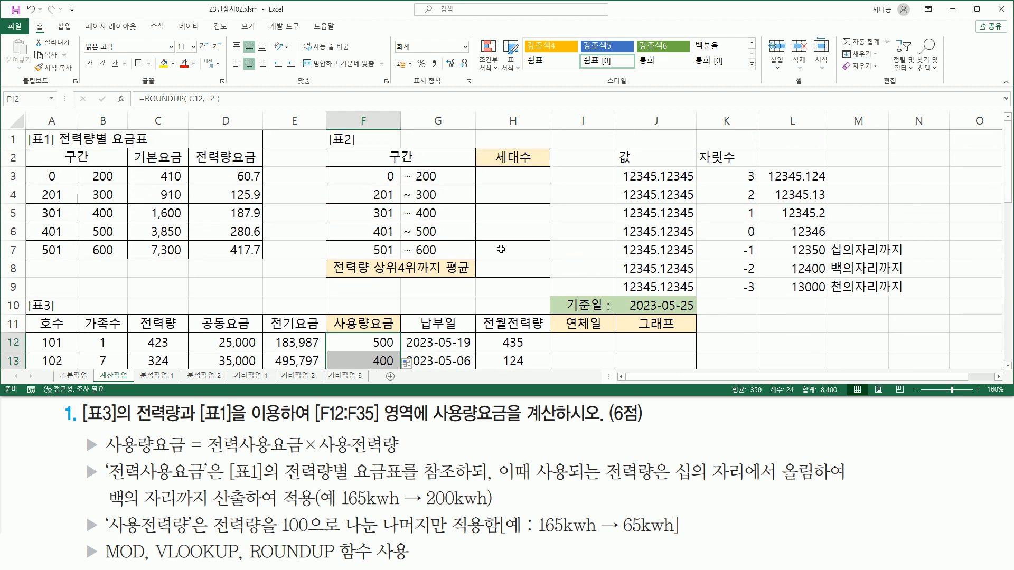
Examine how the rounded value in F12 relates to the 구간 ranges and the 전력량요금 column of 표1 for a VLOOKUP.
click(361, 343)
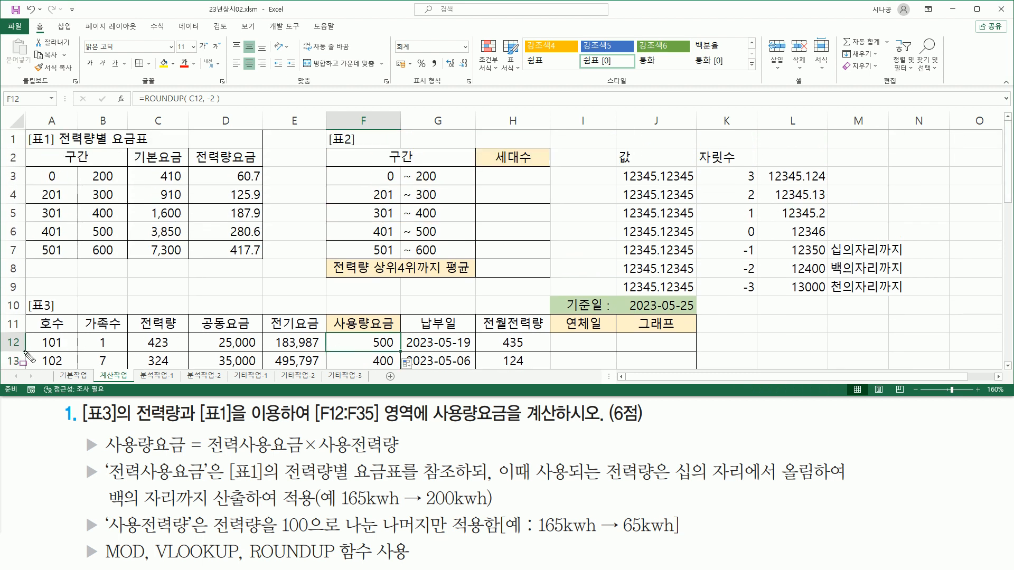
drag(333, 335, 396, 351)
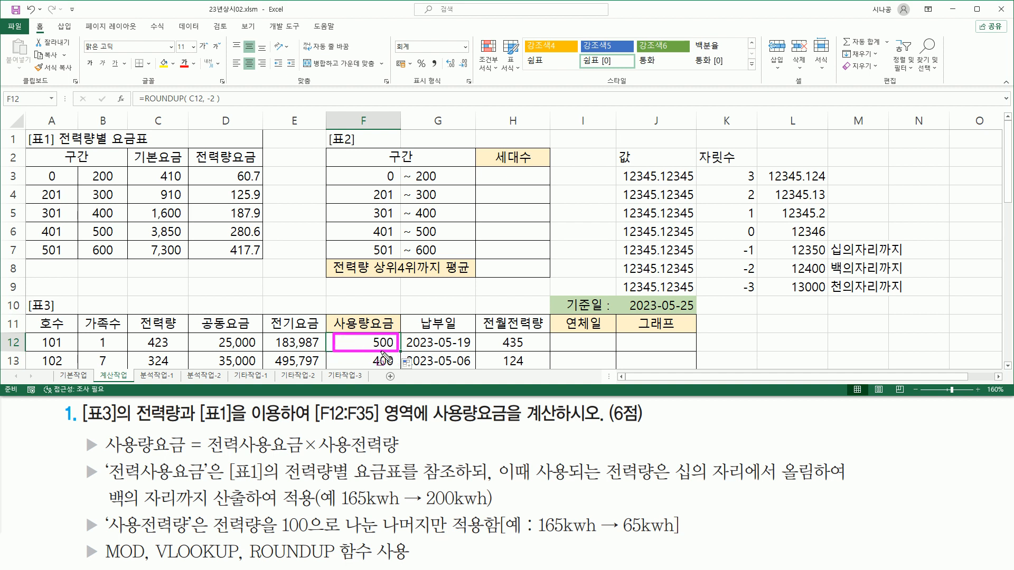
mouse_move(190, 148)
mouse_down()
mouse_move(197, 164)
mouse_move(263, 168)
mouse_move(266, 262)
mouse_up()
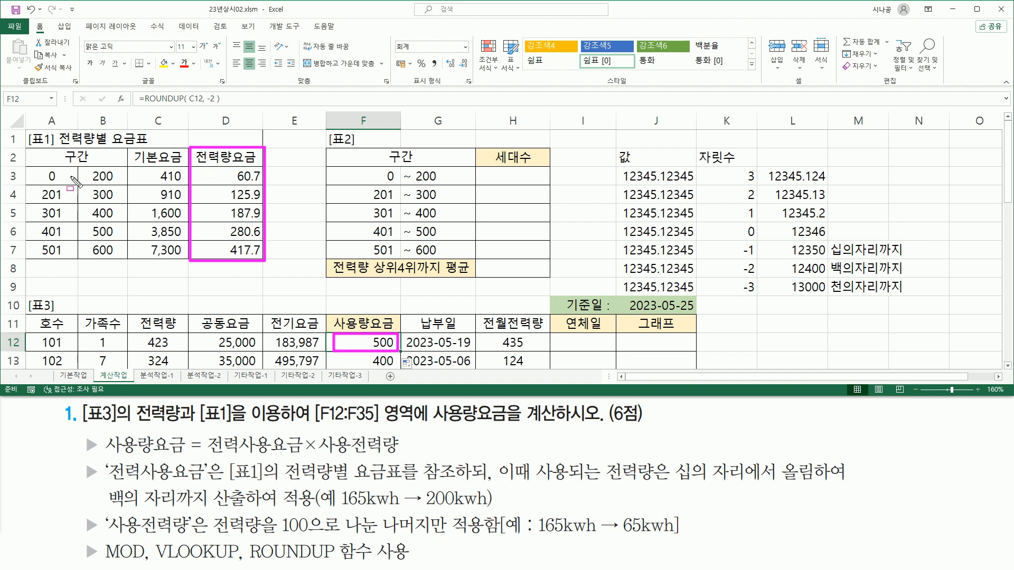
mouse_move(29, 164)
mouse_down()
mouse_move(88, 253)
mouse_move(125, 259)
mouse_up()
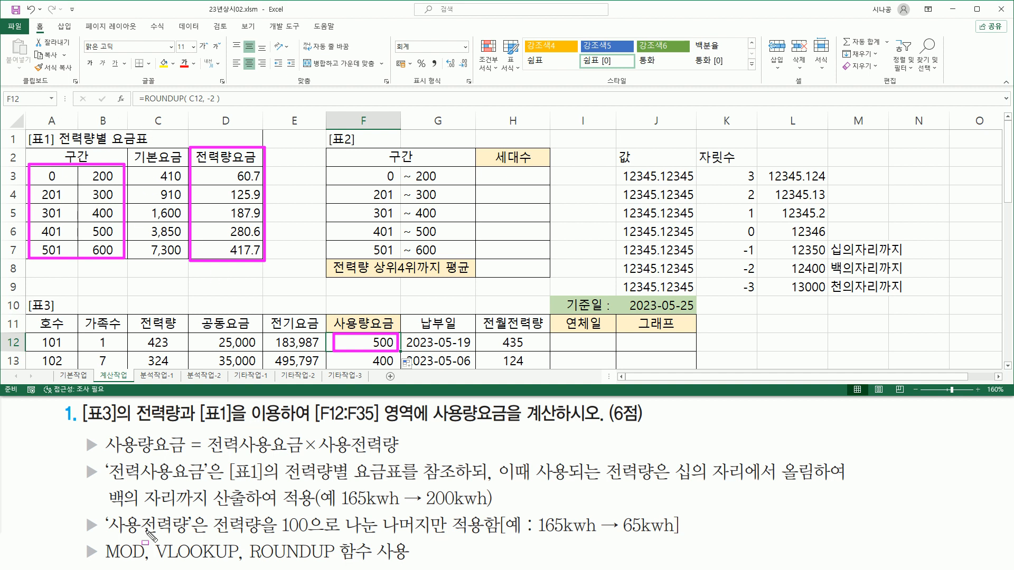
mouse_move(153, 538)
mouse_down()
mouse_move(167, 555)
mouse_move(242, 567)
mouse_up()
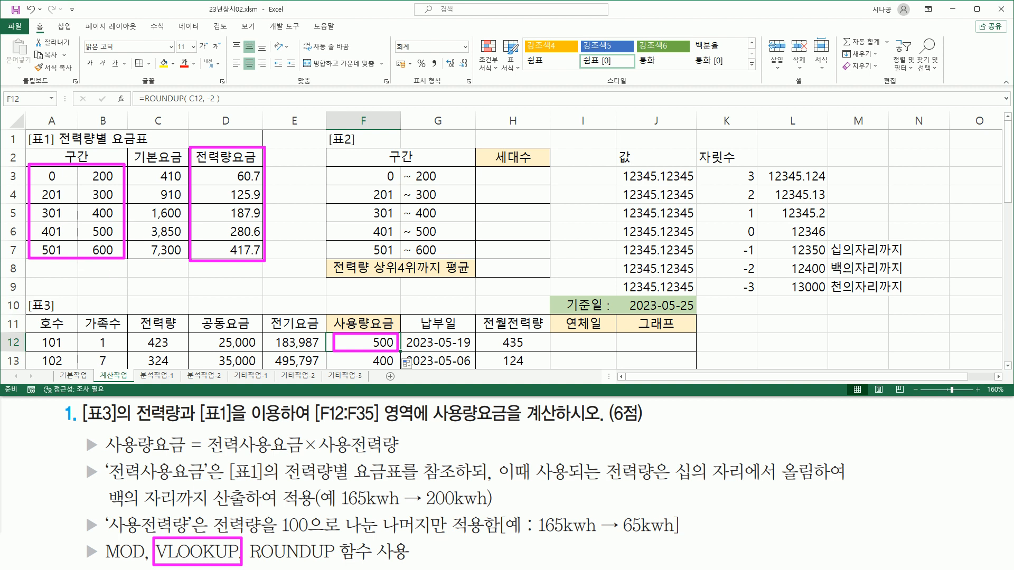
drag(58, 162, 54, 244)
drag(107, 162, 112, 258)
drag(164, 159, 165, 243)
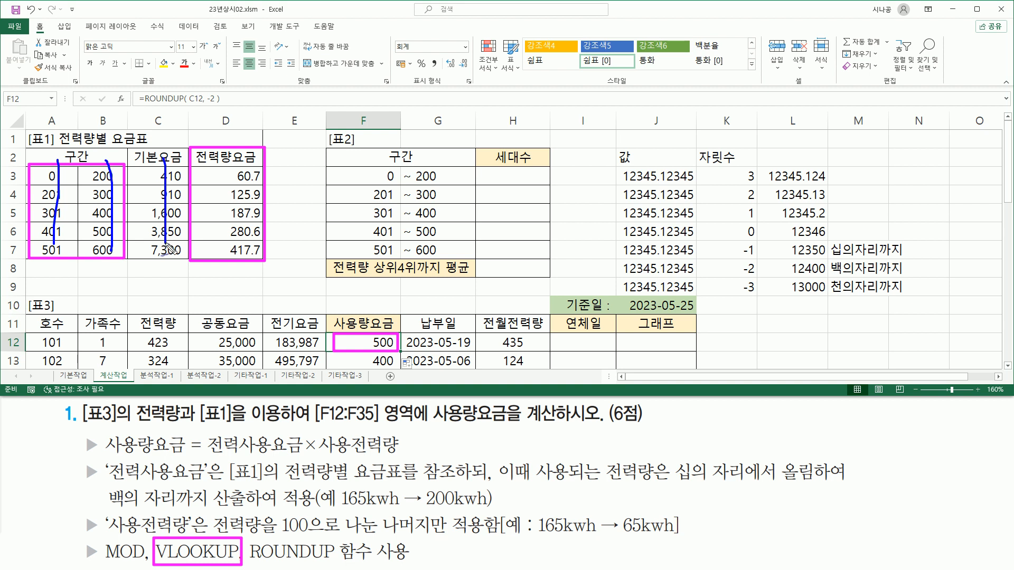
drag(234, 168, 233, 248)
mouse_move(196, 528)
mouse_down()
mouse_move(206, 539)
mouse_move(228, 510)
mouse_up()
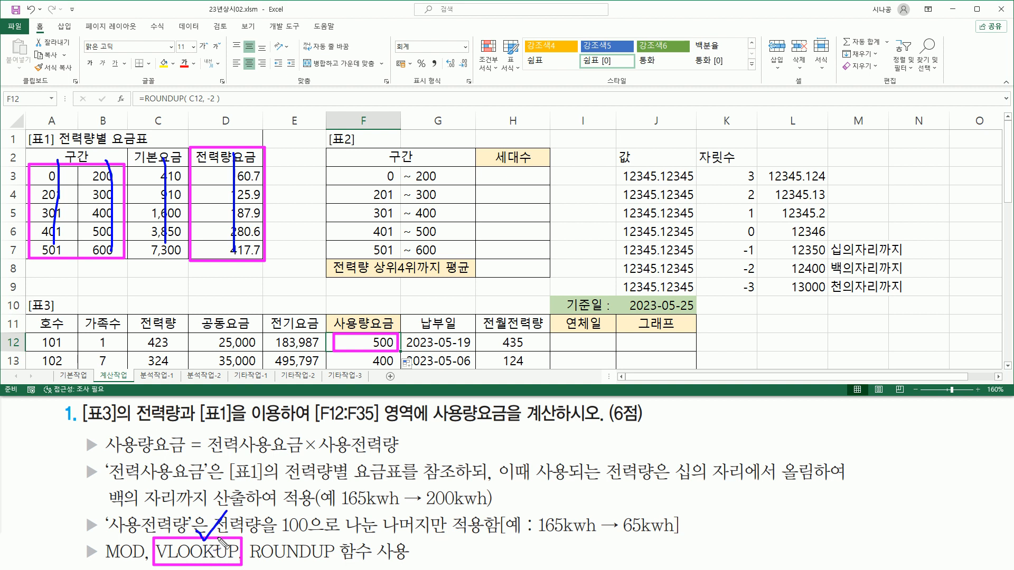
drag(181, 253, 186, 251)
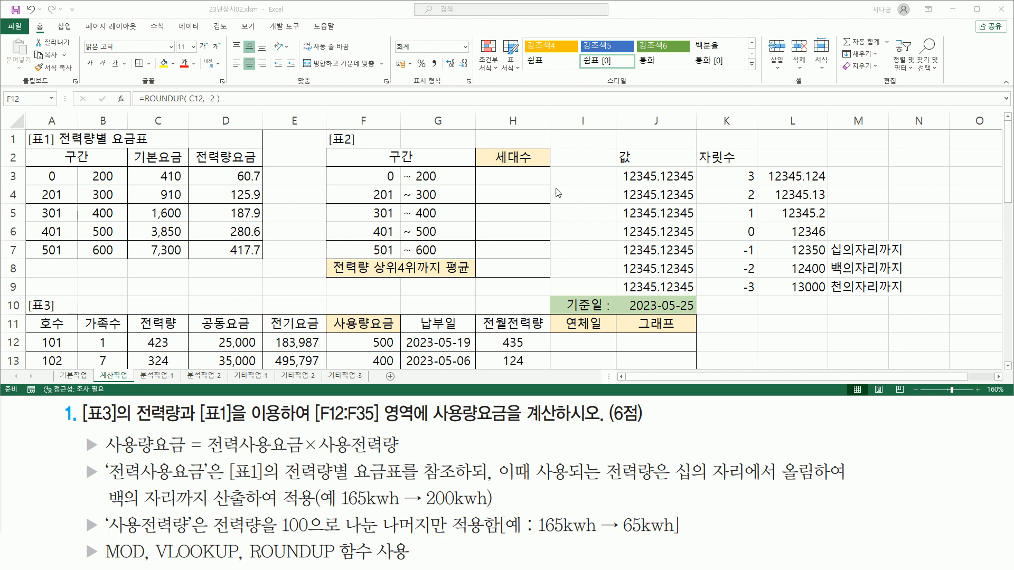
key(Escape)
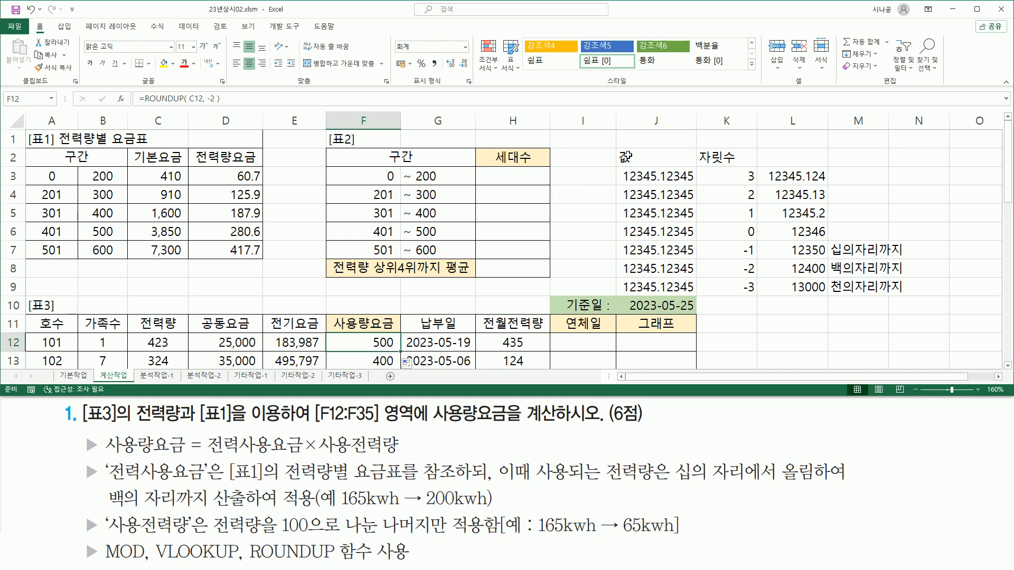
Write the syntax note vlookup( 찾을값, 범위, 열번호, 옵션 ) in J2.
click(626, 155)
text(bl)
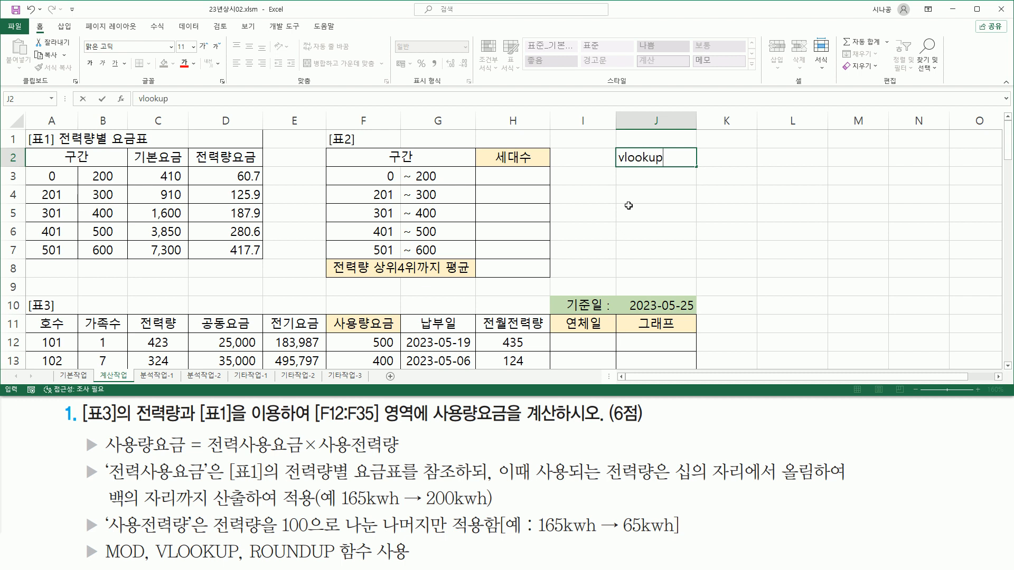
text(ookup( 찾을값, 범위,)
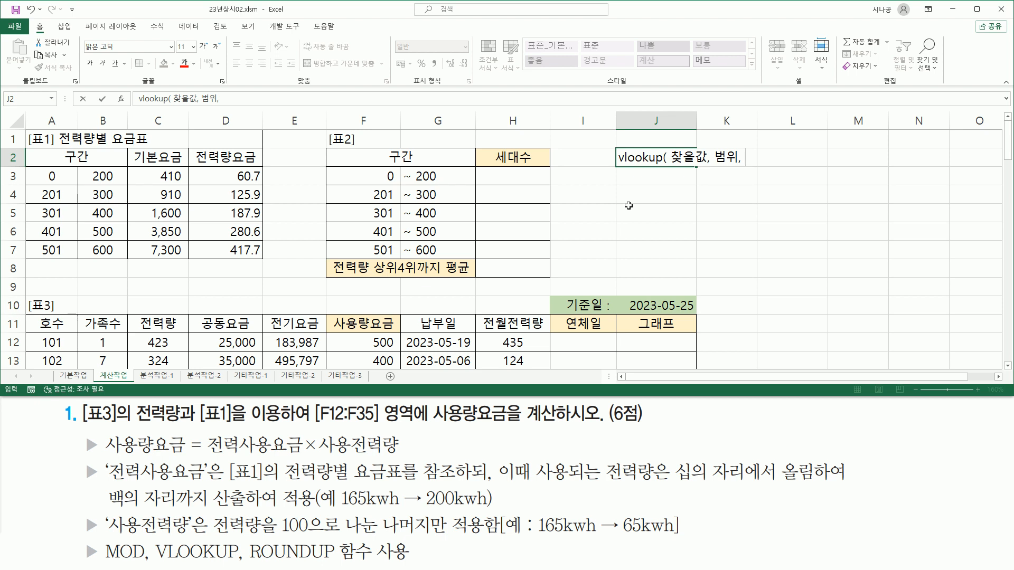
text( 열번호, 옵션)
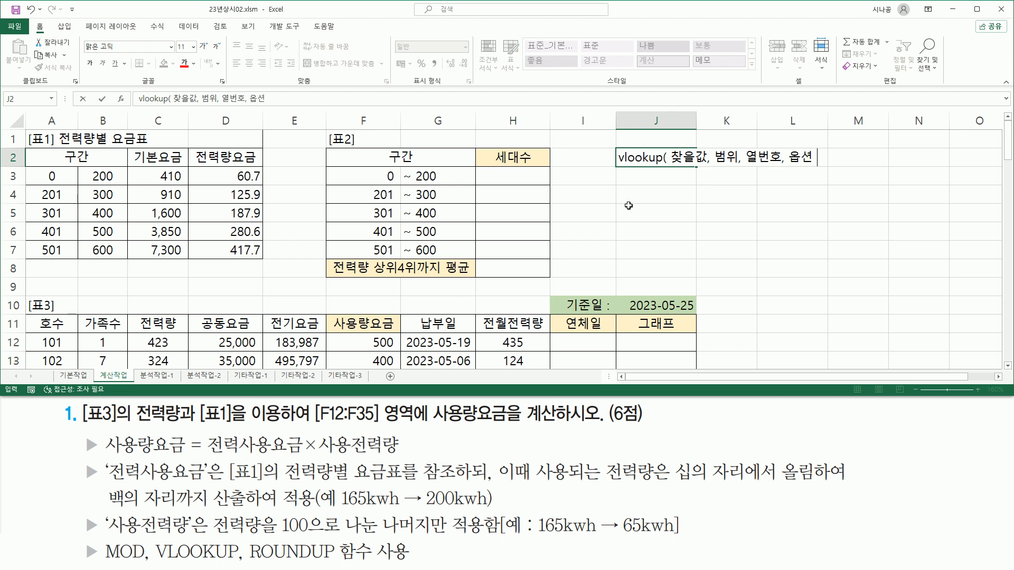
key(Return)
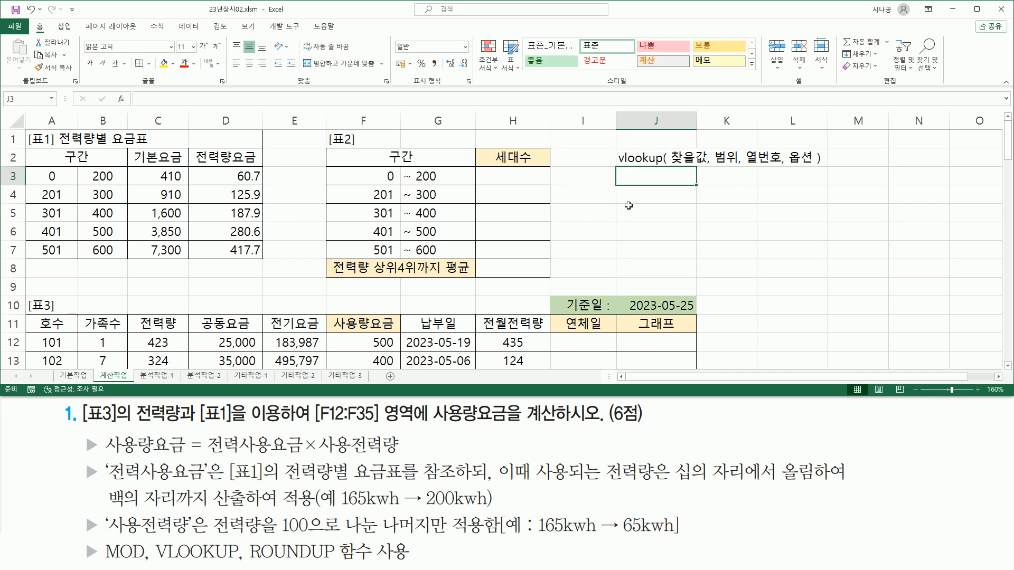
List the two VLOOKUP option values, TRUE in J4 and FALSE in J5.
key(Return)
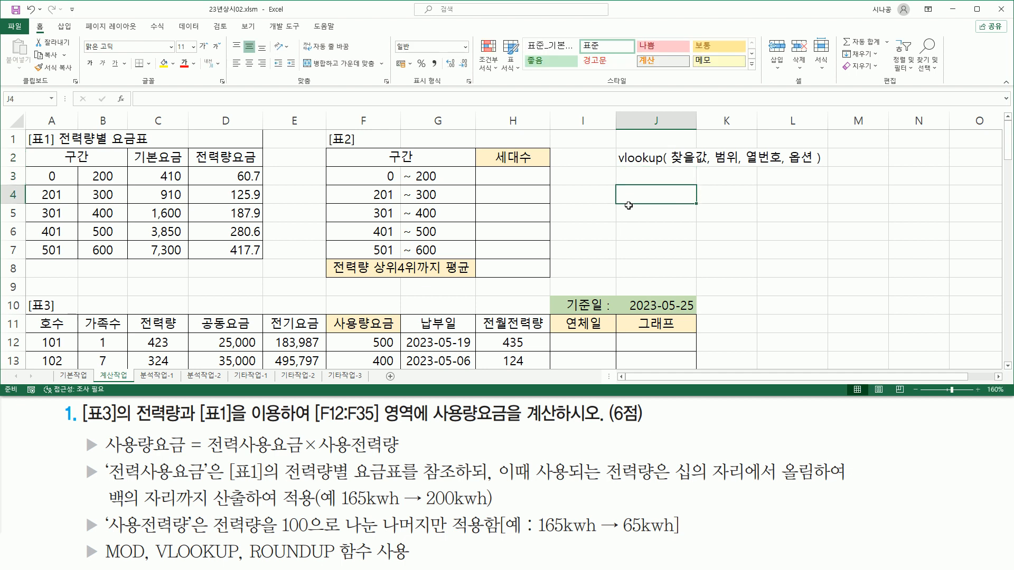
text(true)
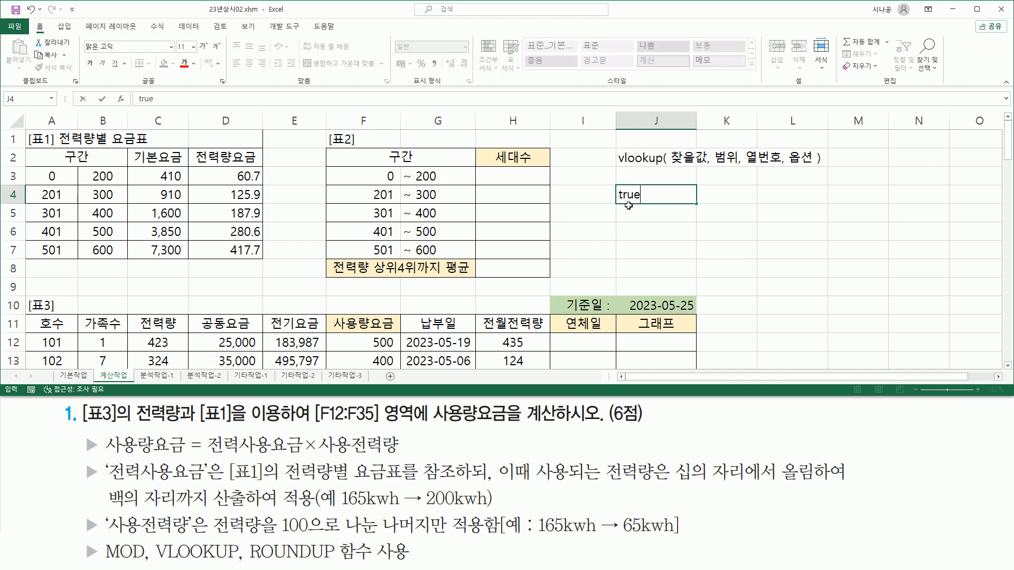
key(Return)
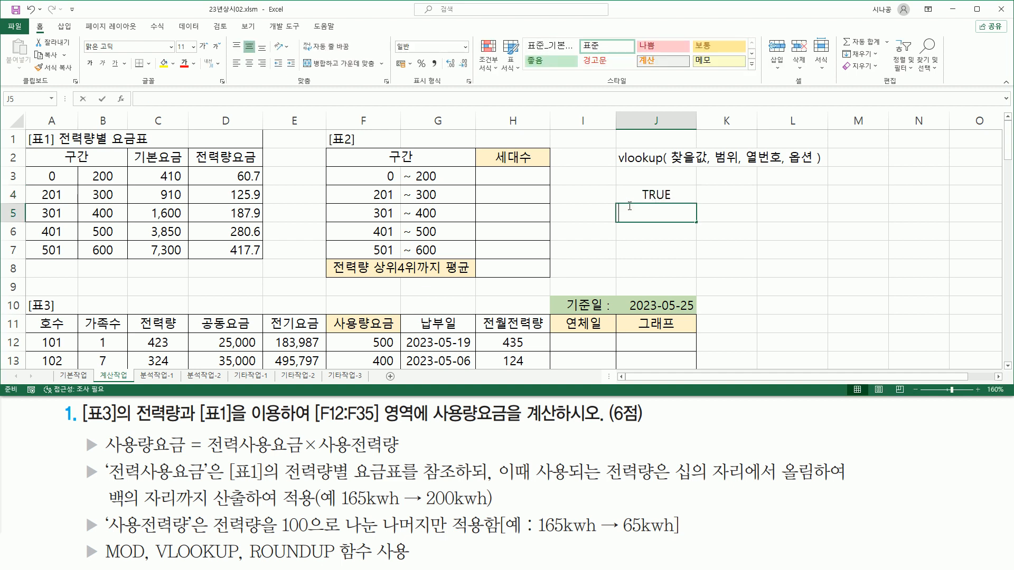
text(false)
key(Return)
key(Up)
key(Up)
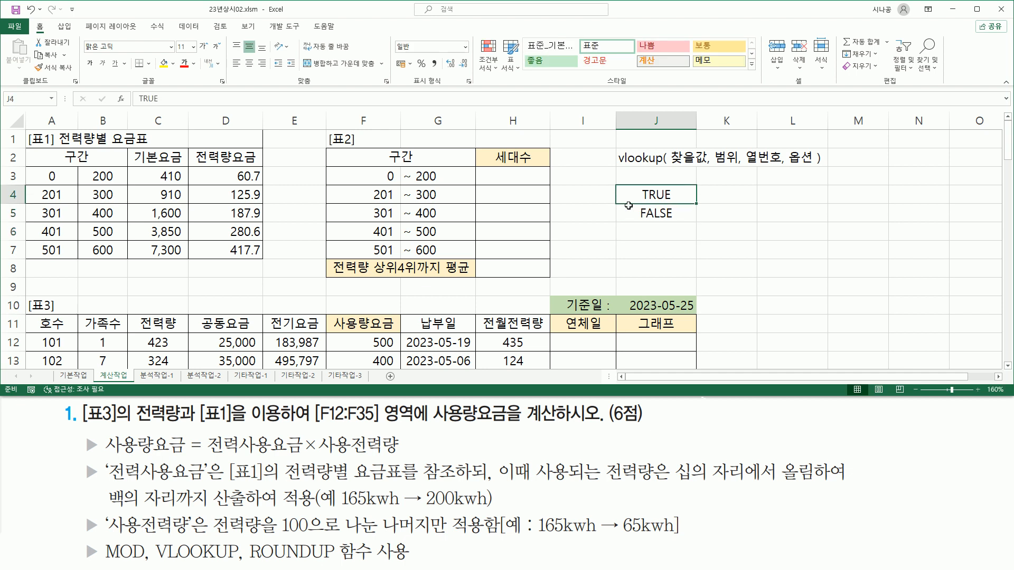
Extend the TRUE entry in J4 to TRUE(생략) to note that the option can be omitted.
mouse_move(785, 168)
mouse_down()
mouse_move(807, 168)
mouse_move(818, 151)
mouse_up()
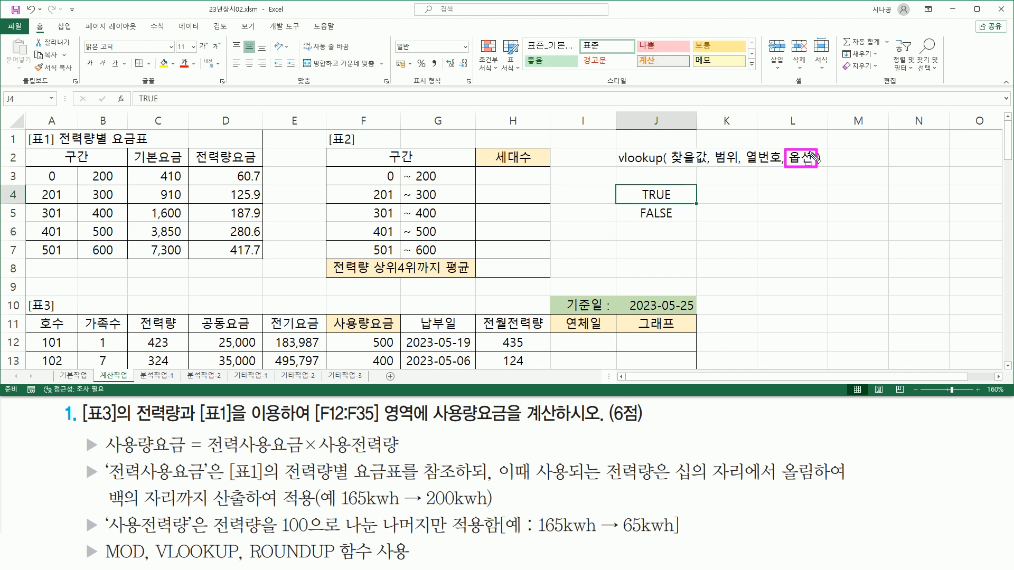
mouse_move(672, 166)
mouse_down()
mouse_move(714, 168)
mouse_move(714, 148)
mouse_up()
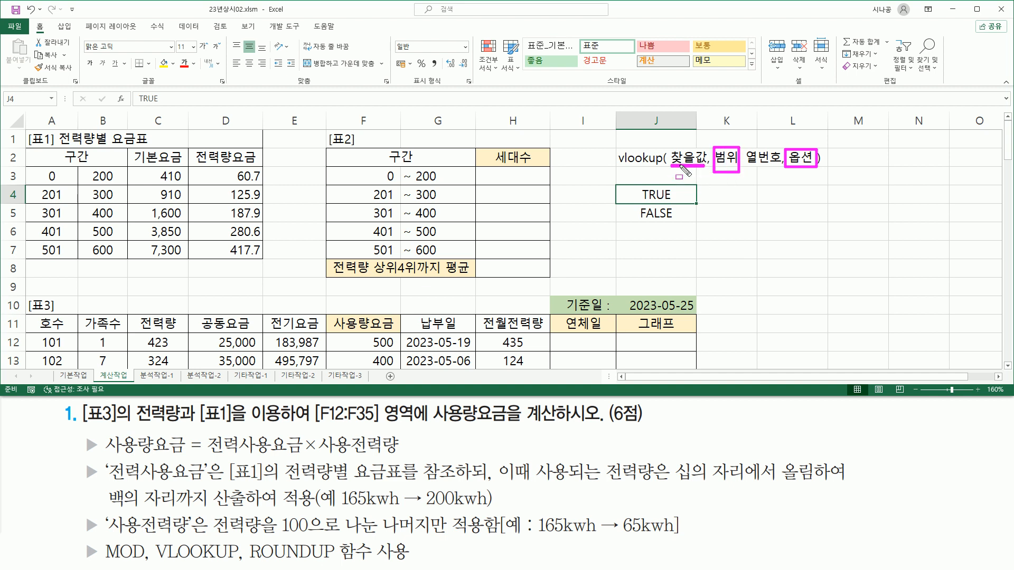
key(Escape)
double_click(676, 195)
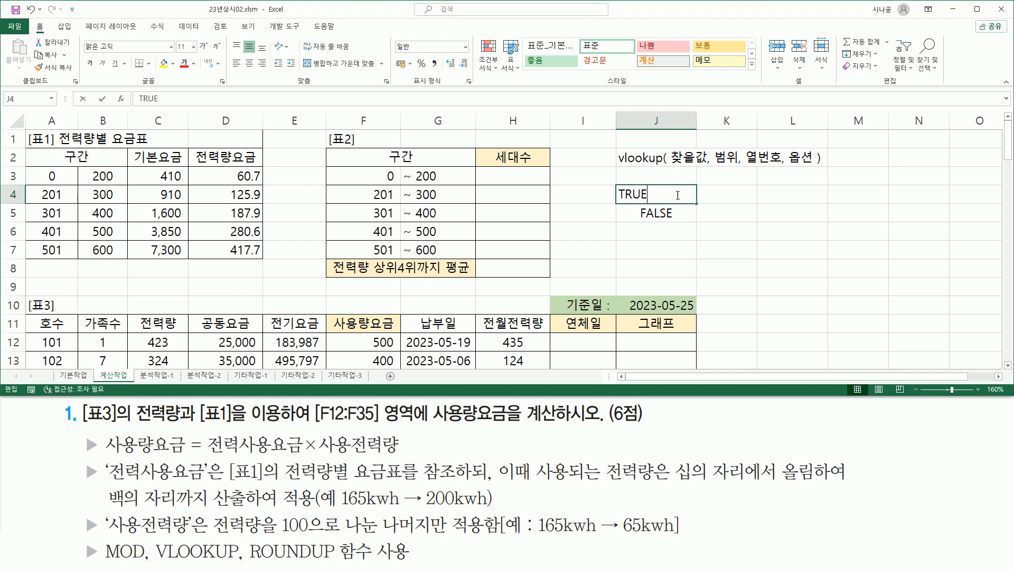
text((생략)
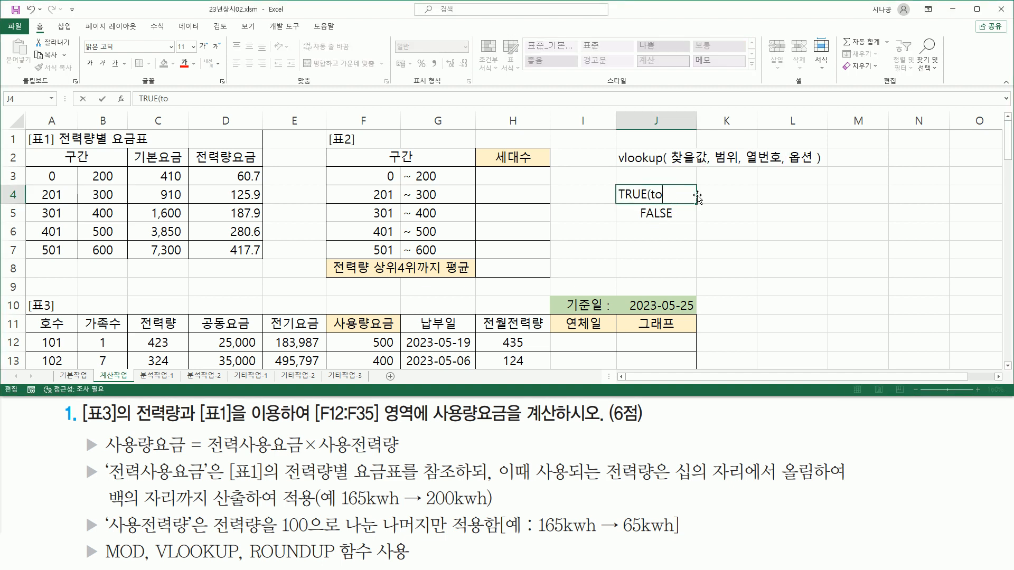
text())
key(Return)
Describe the options by entering 근사값 in K4 and 정확하게 일치하는 값 in K5.
click(696, 195)
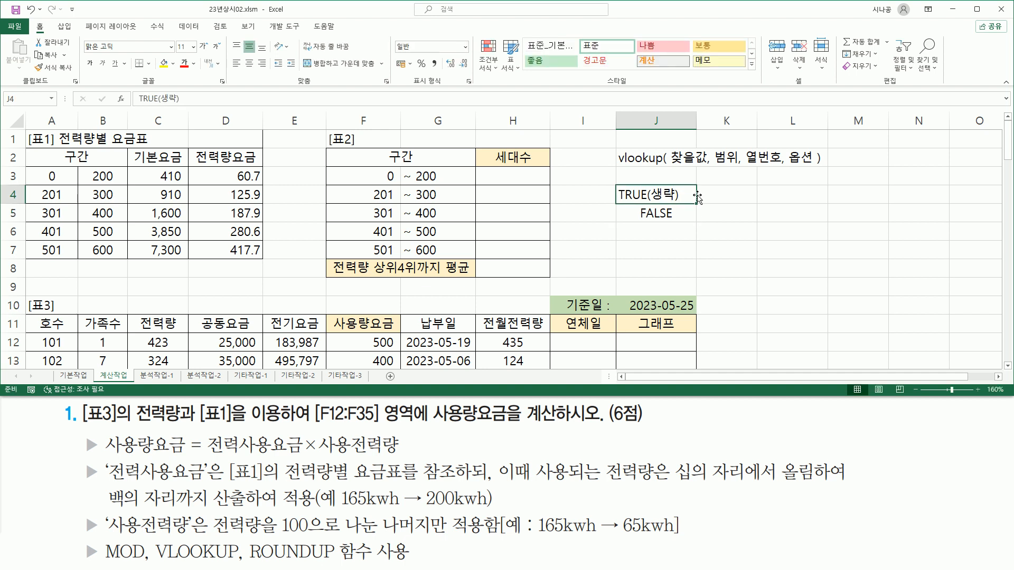
click(699, 196)
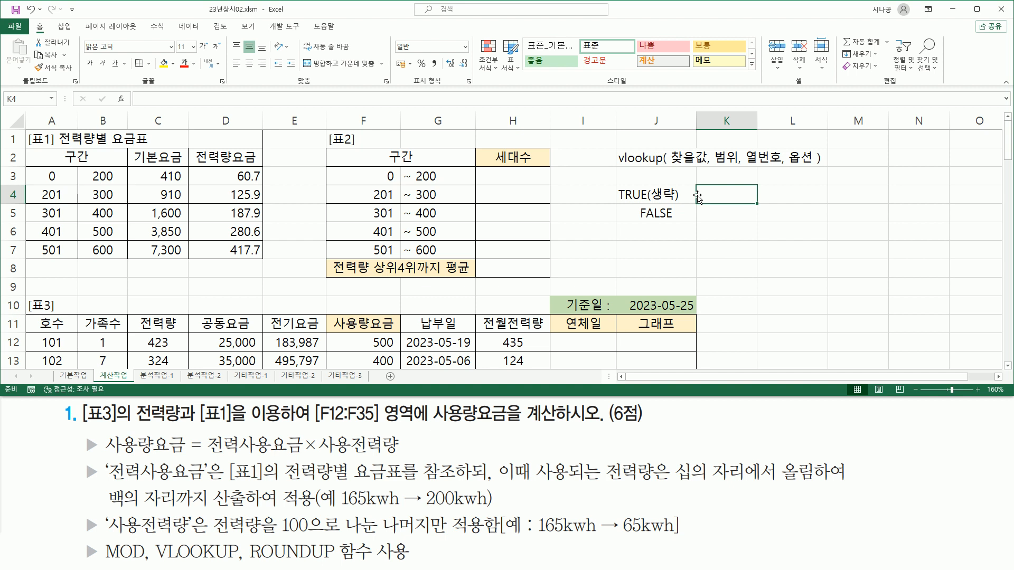
text(근ㅅㅏ값)
key(Return)
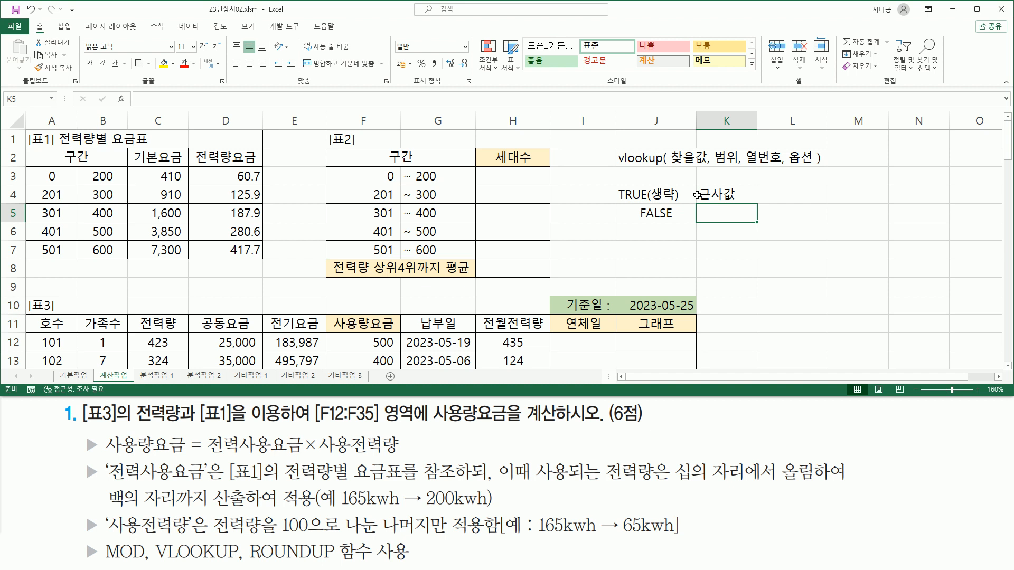
text(정확하게 일치하는 값)
key(Return)
Extend the note in K4 to 근사값(찾을값보다 작은값중에서 가장 근접한값).
key(Up)
key(Up)
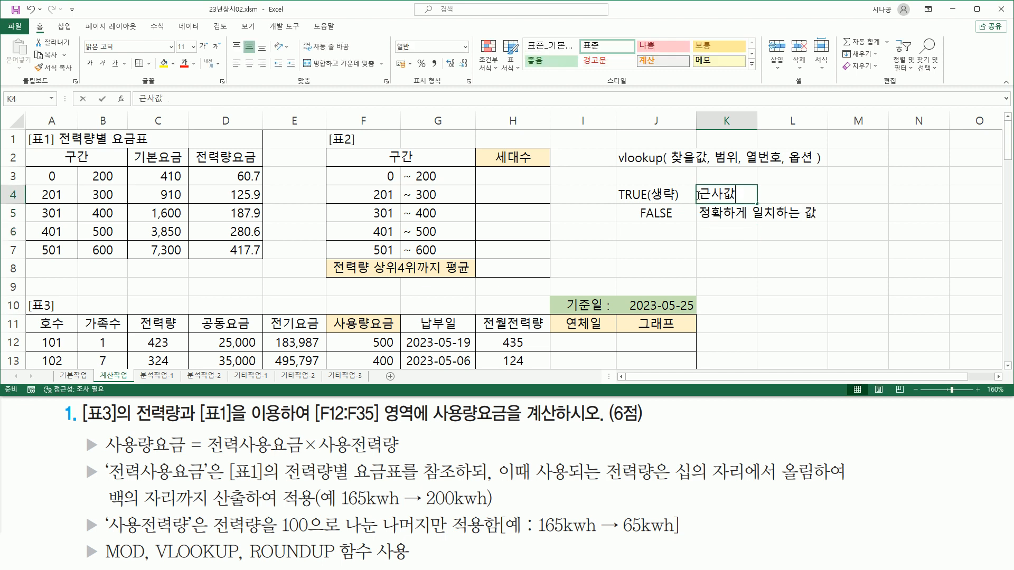
key(F2)
text((찾ㅇ)
text(을값본)
text(다 )
text(작)
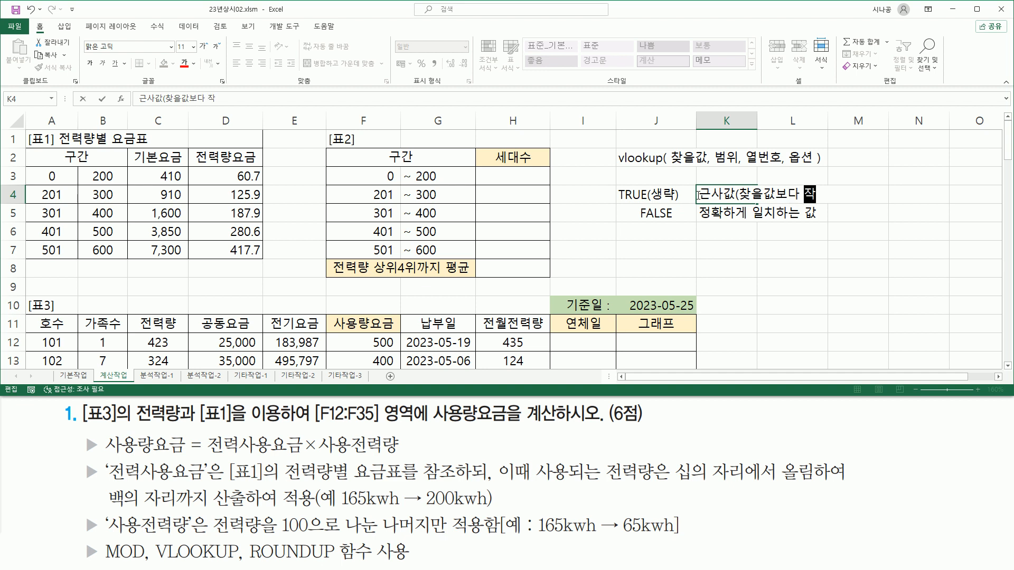
text(은값중)
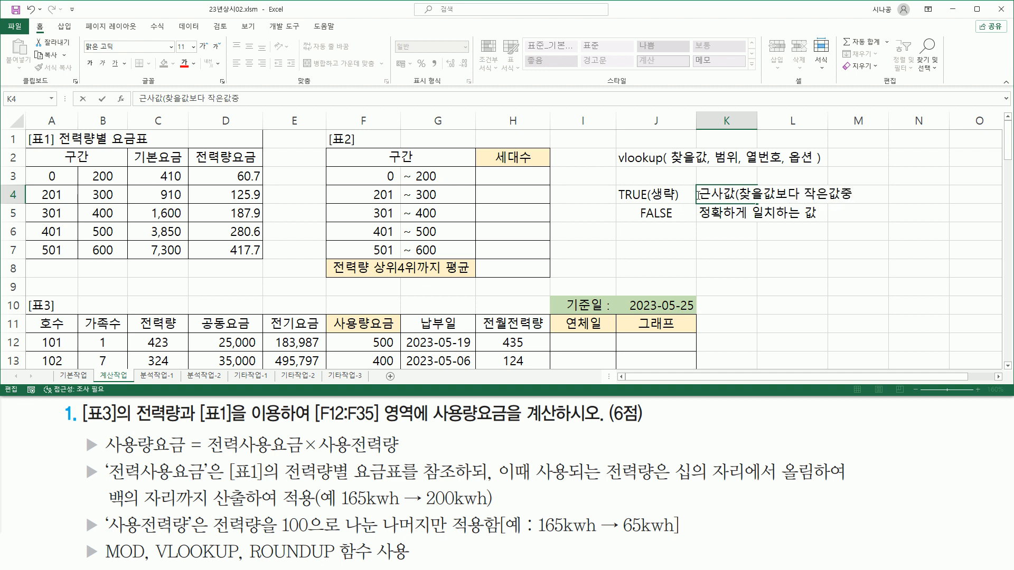
text(에서 가장 그)
text(접한값)
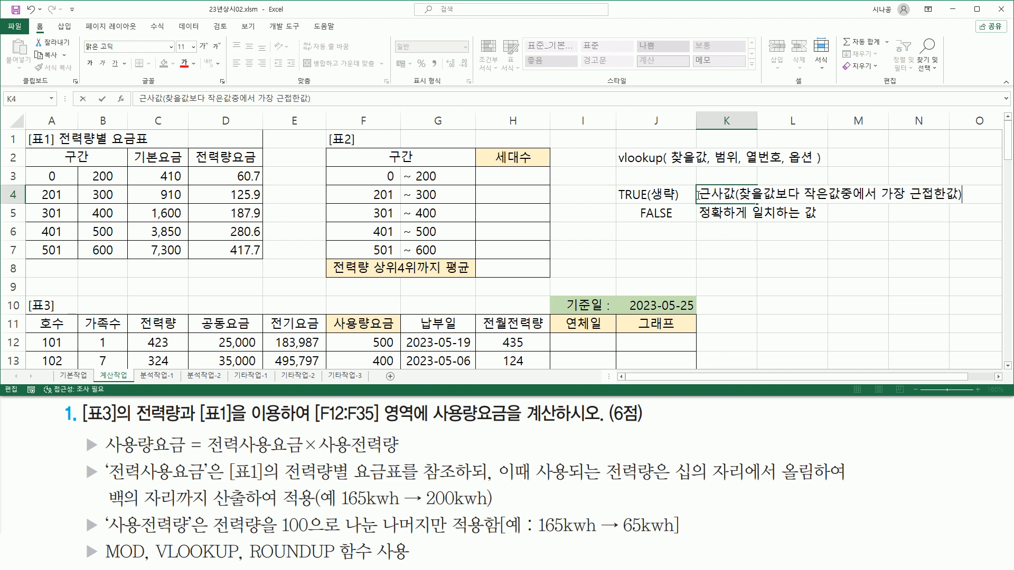
key(Return)
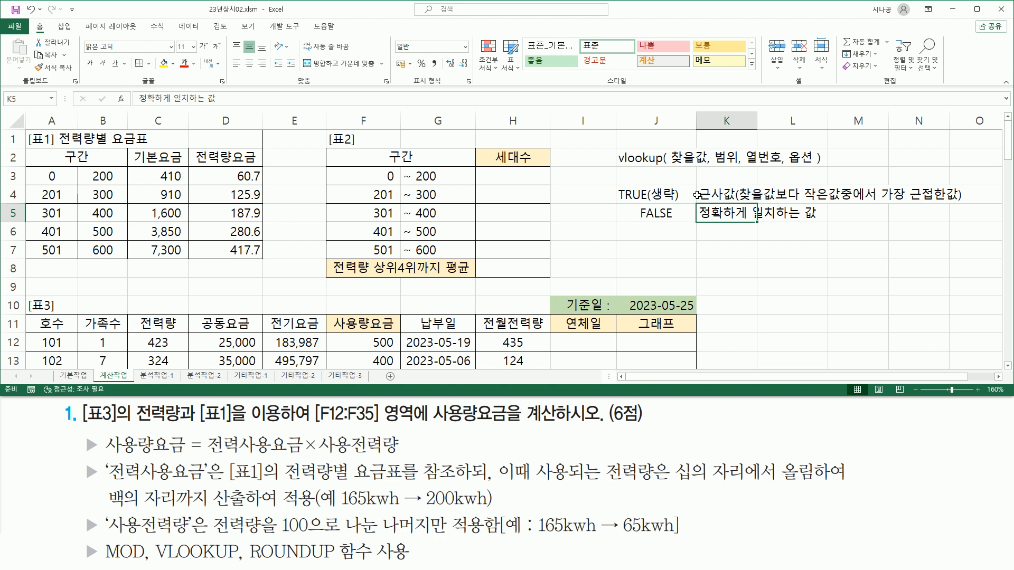
Match the VLOOKUP arguments to the sheet: 찾을값 to the rounded value in F12 and 범위 to the 표1 data in A3:D7.
click(647, 238)
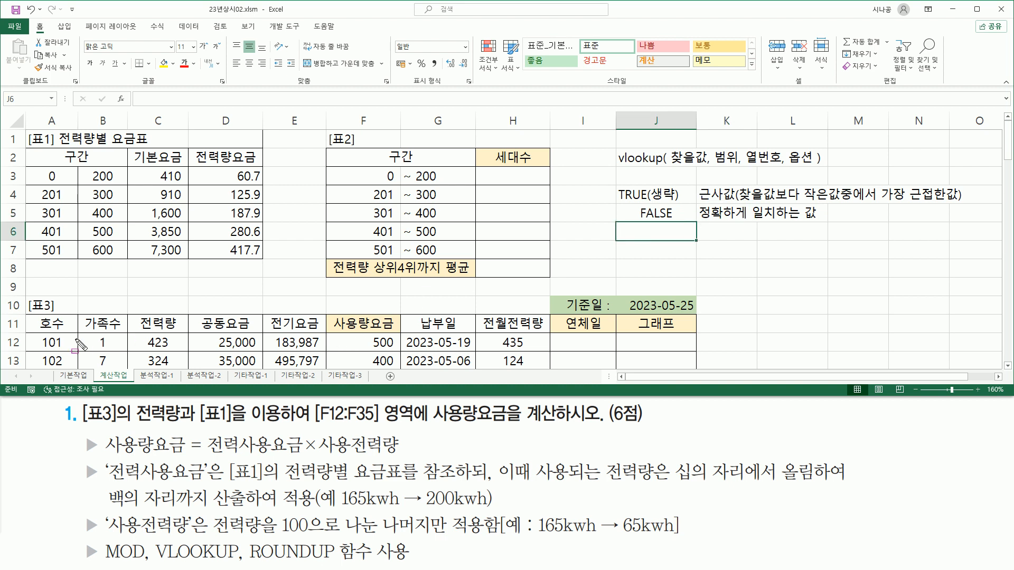
drag(40, 351, 681, 350)
key(Escape)
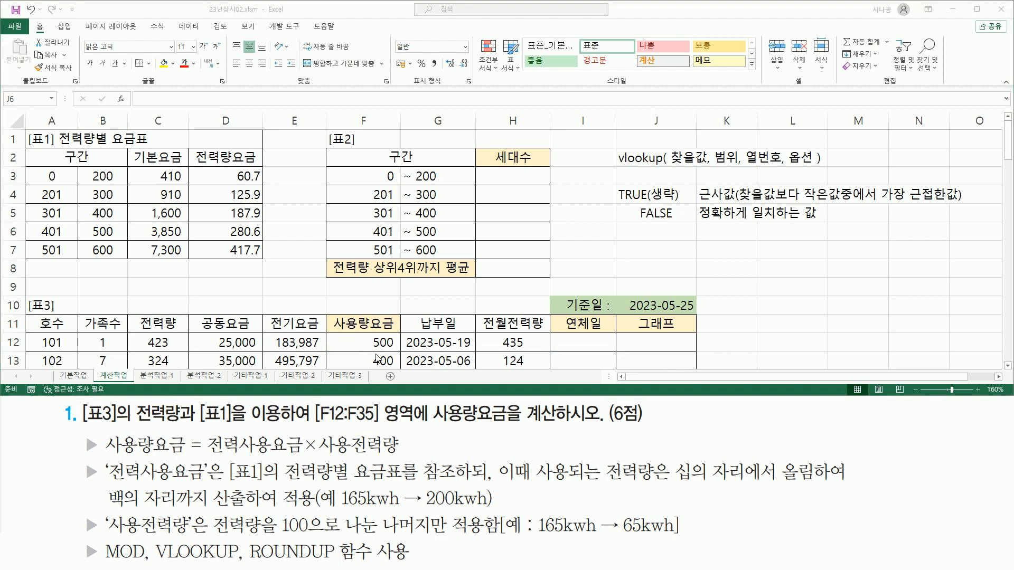
key(ctrl+2)
drag(366, 337, 400, 352)
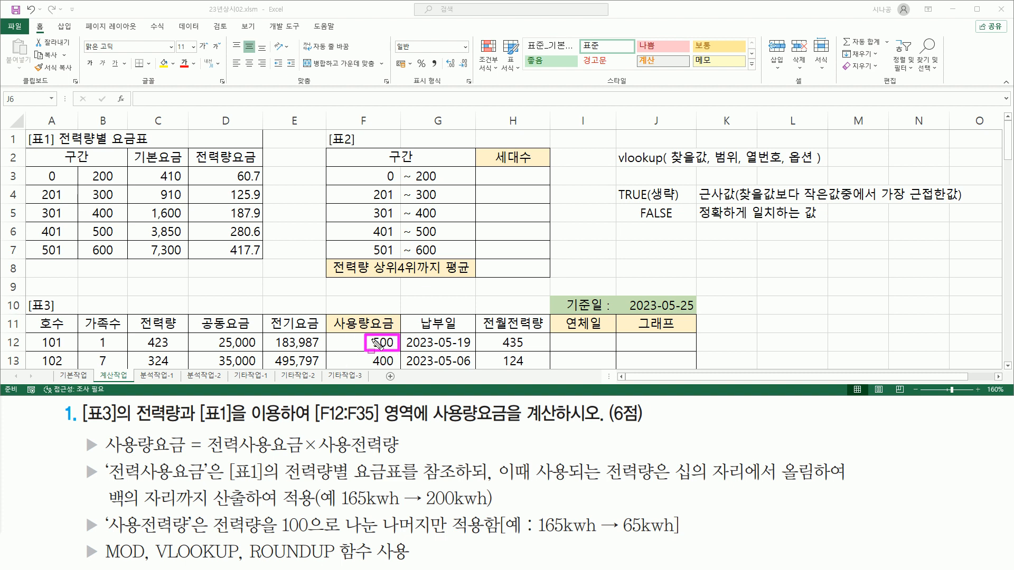
drag(679, 150, 695, 133)
mouse_move(386, 332)
mouse_down()
mouse_move(394, 344)
mouse_move(409, 325)
mouse_up()
drag(716, 166, 736, 166)
mouse_move(24, 166)
mouse_down()
mouse_move(26, 253)
mouse_move(264, 259)
mouse_up()
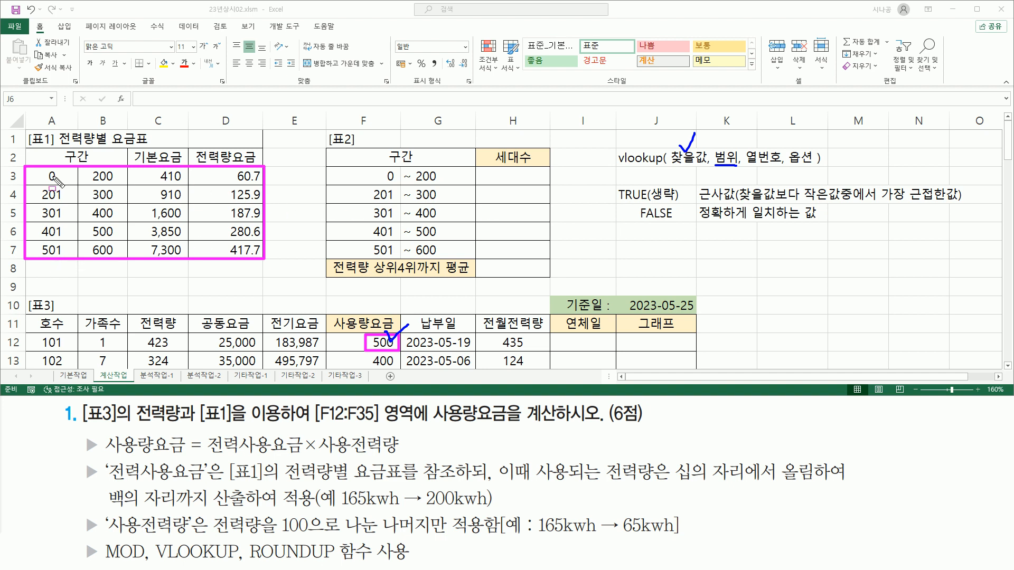
mouse_move(51, 170)
mouse_down()
mouse_move(55, 227)
mouse_move(263, 258)
mouse_up()
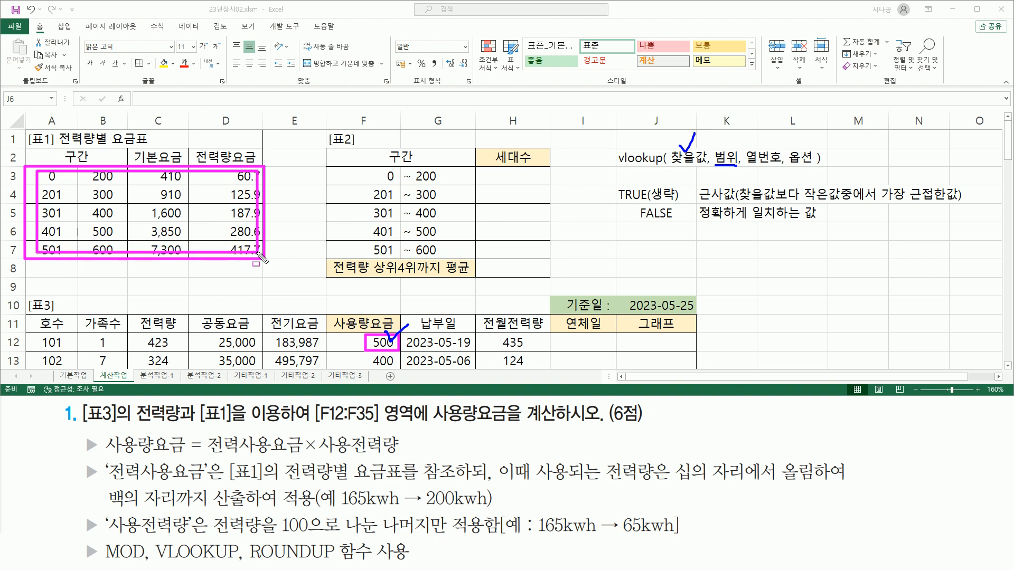
Count the 표1 columns up to 전력량요금 to determine 열번호, and compare the 옵션 argument with the 근사값 note.
mouse_move(217, 149)
mouse_down()
mouse_move(227, 161)
mouse_move(257, 130)
mouse_up()
drag(64, 191, 66, 230)
mouse_move(92, 199)
mouse_down()
mouse_move(112, 211)
mouse_move(96, 231)
mouse_move(168, 209)
mouse_move(152, 222)
mouse_up()
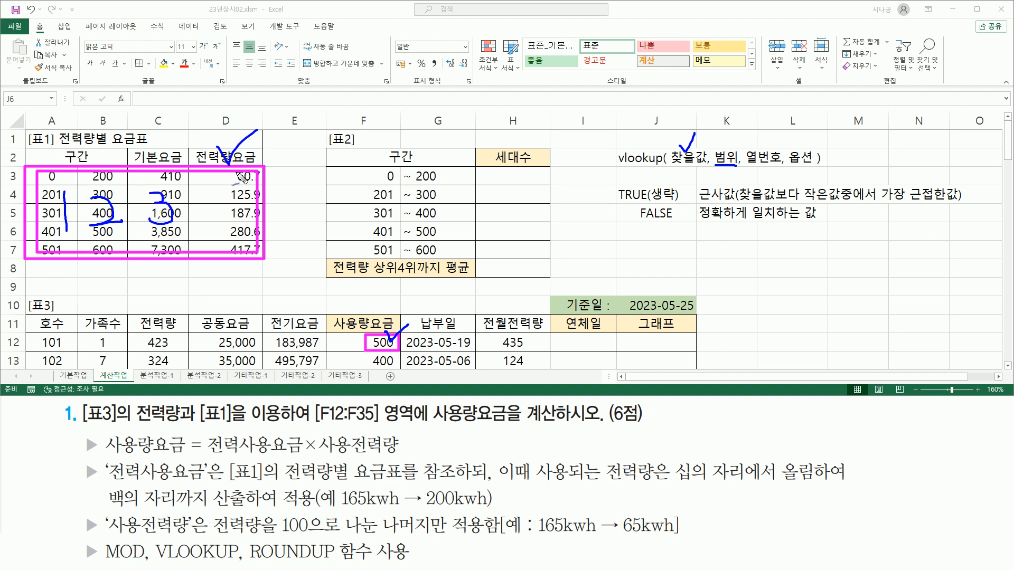
mouse_move(212, 193)
mouse_down()
mouse_move(228, 215)
mouse_move(223, 243)
mouse_up()
drag(745, 163, 780, 163)
mouse_move(765, 126)
mouse_down()
mouse_move(751, 142)
mouse_move(777, 140)
mouse_move(761, 156)
mouse_up()
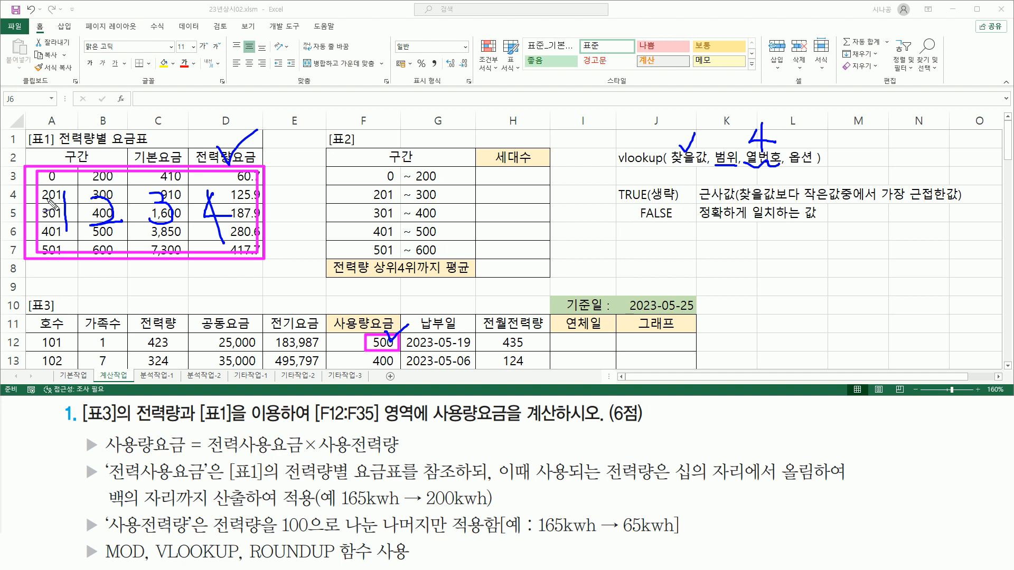
drag(55, 285, 62, 282)
drag(699, 203, 745, 199)
mouse_move(818, 168)
mouse_down()
mouse_move(808, 146)
mouse_move(817, 170)
mouse_up()
drag(627, 185, 641, 176)
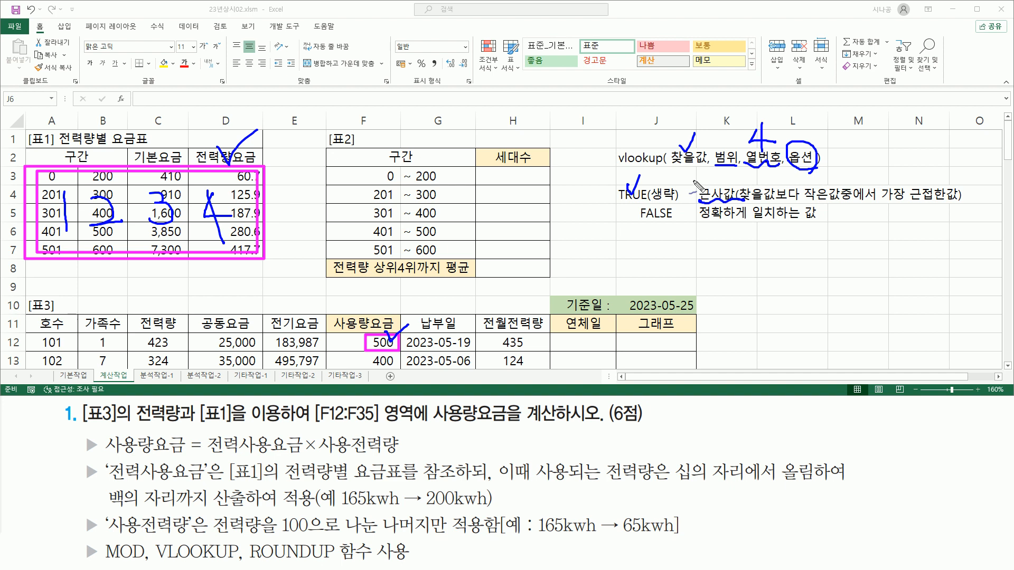
key(Escape)
Rewrite the formula in F12 as a VLOOKUP that takes ROUNDUP( C12, -2 ) as its lookup value.
click(379, 340)
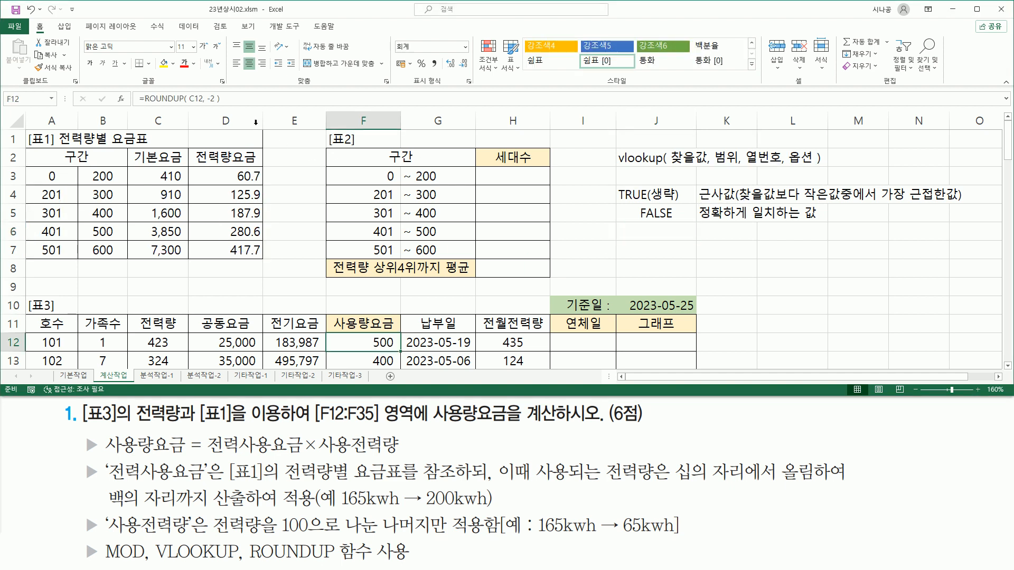
double_click(350, 343)
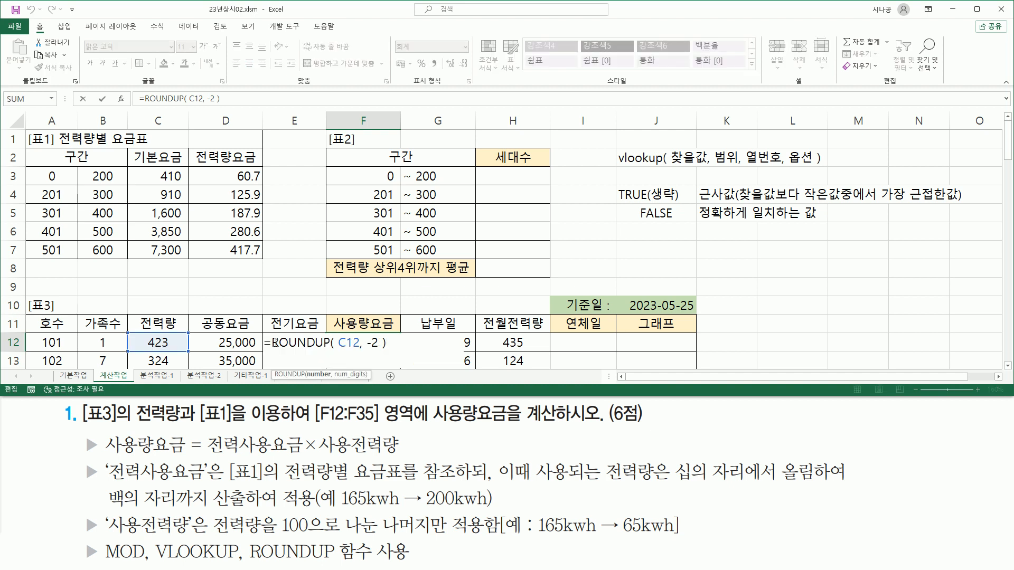
drag(272, 343, 386, 343)
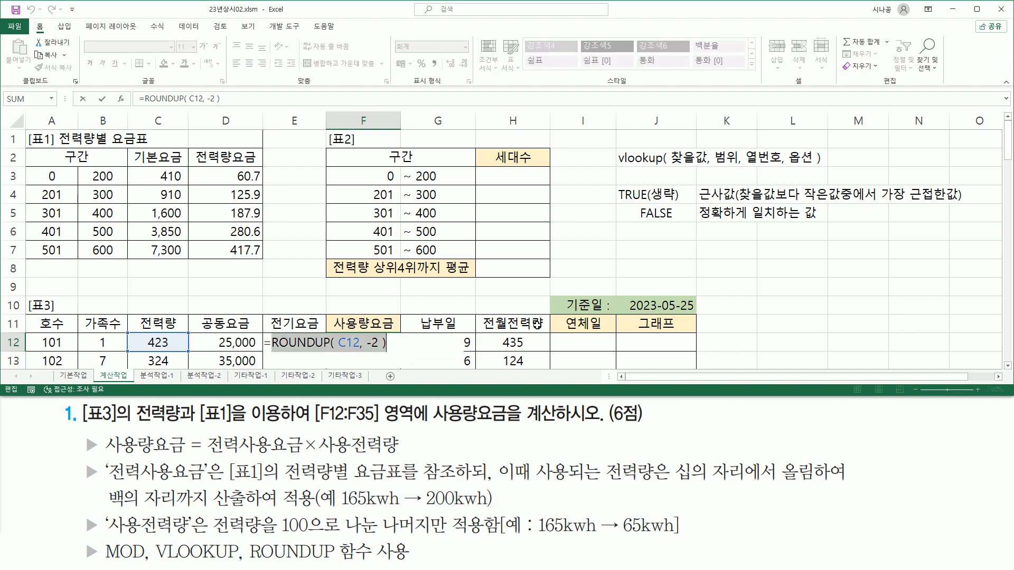
key(Delete)
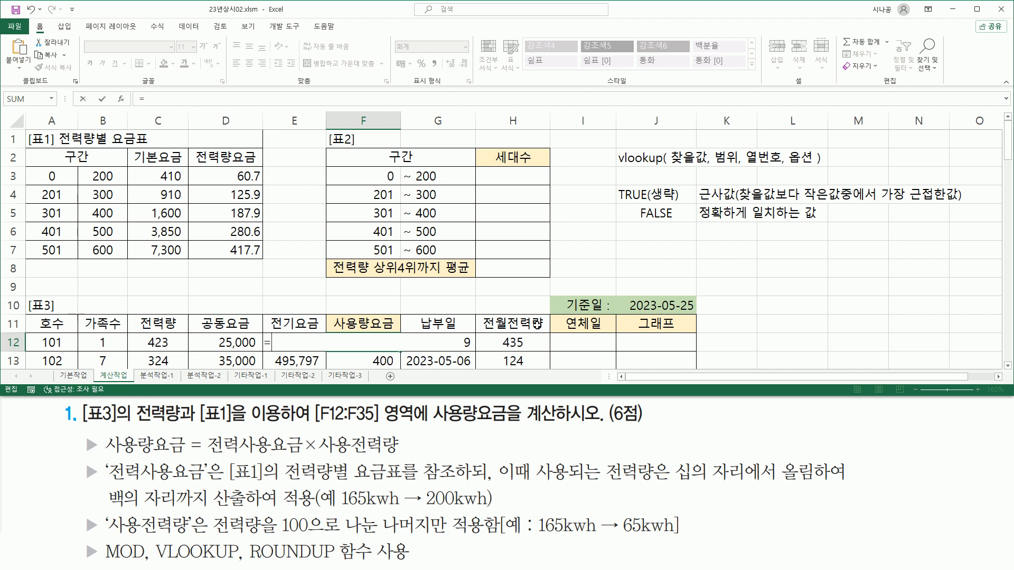
text(vloo)
key(Tab)
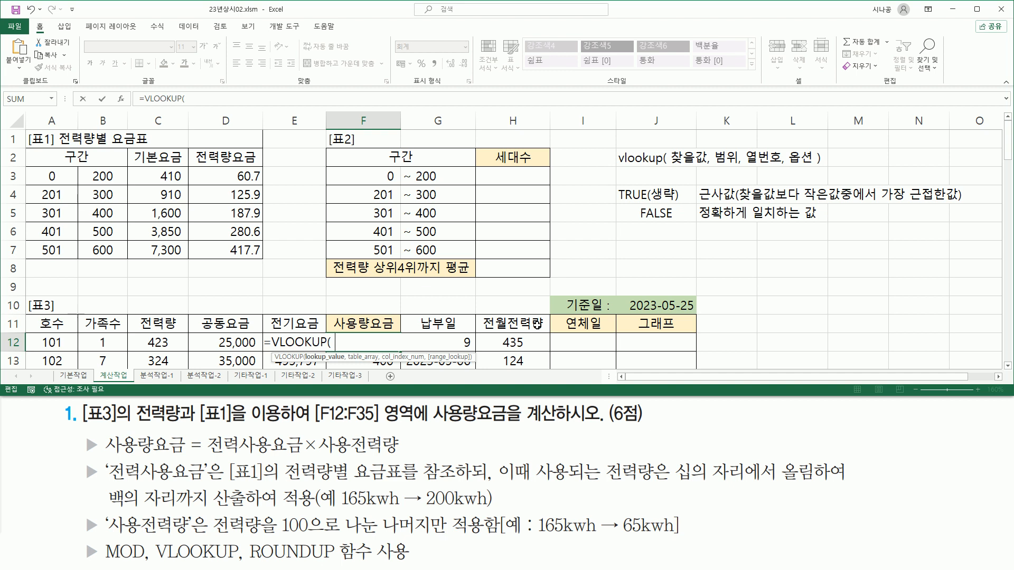
text(ROUNDUP( C12, -2 ))
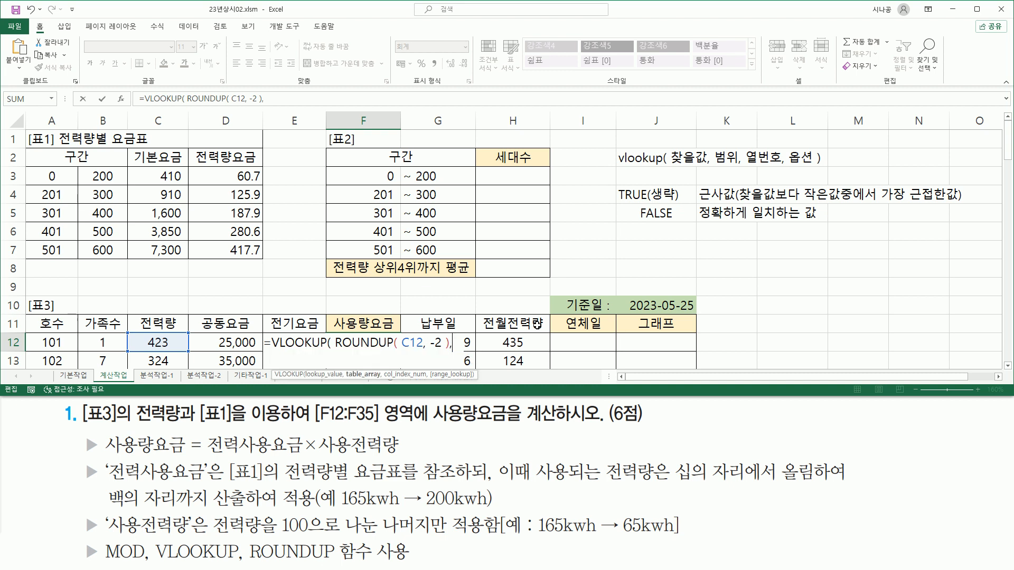
Complete the VLOOKUP in F12 with the 표1 range A3:D7 and column number 4, omitting the match option.
text(,)
drag(50, 176, 238, 250)
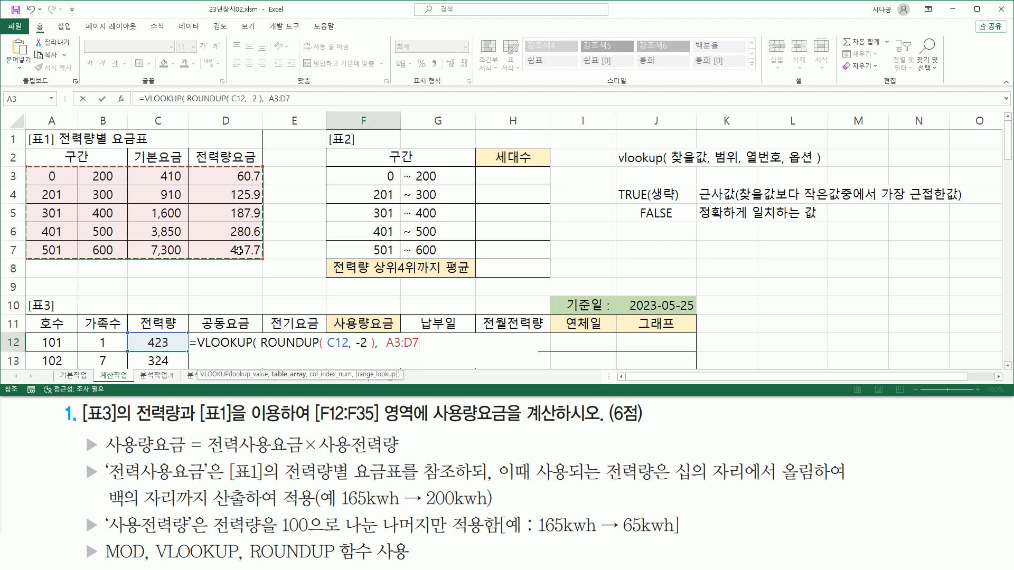
text(, 4)
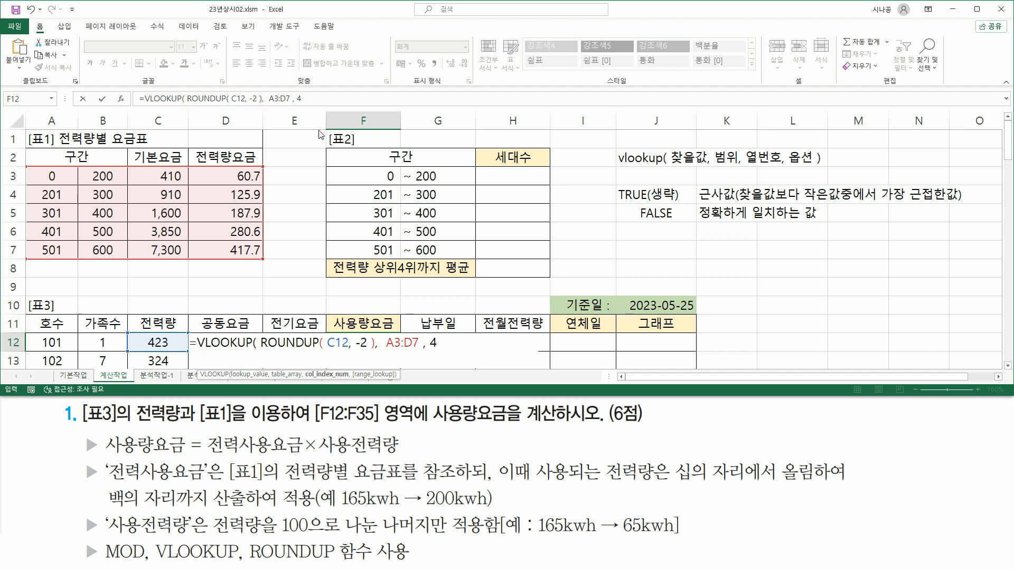
key(ctrl+2)
drag(201, 148, 215, 227)
drag(256, 258, 258, 258)
key(Escape)
text())
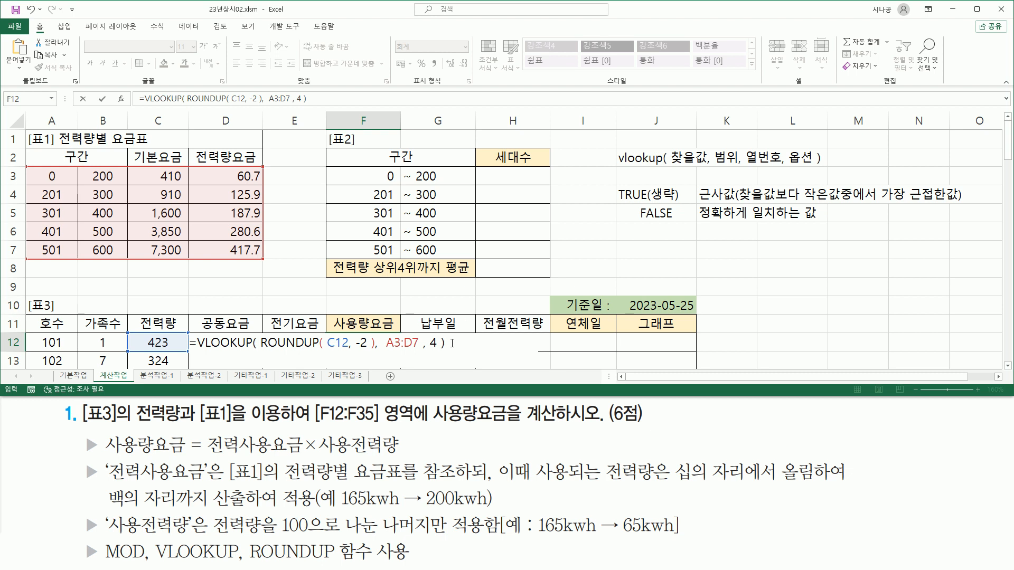
key(Return)
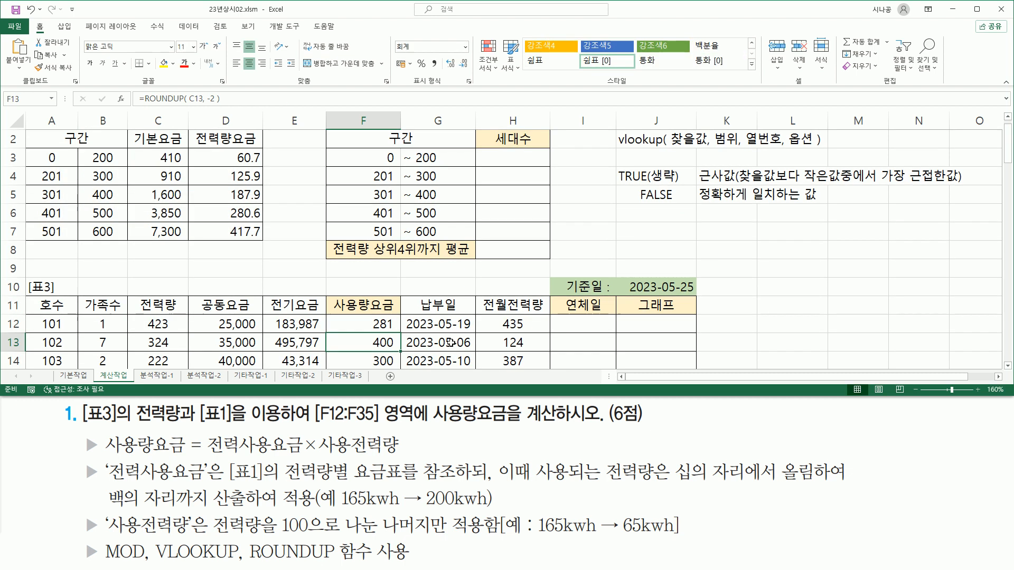
Compare F12 with the 전력량요금 of the 401~500 band in 표1 and check the cell's number format.
click(357, 323)
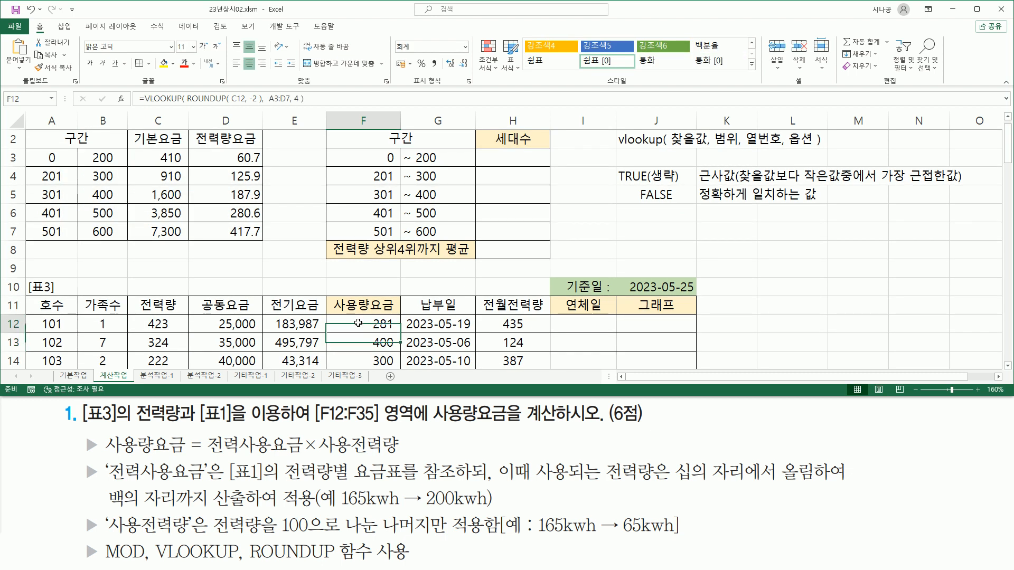
click(1008, 116)
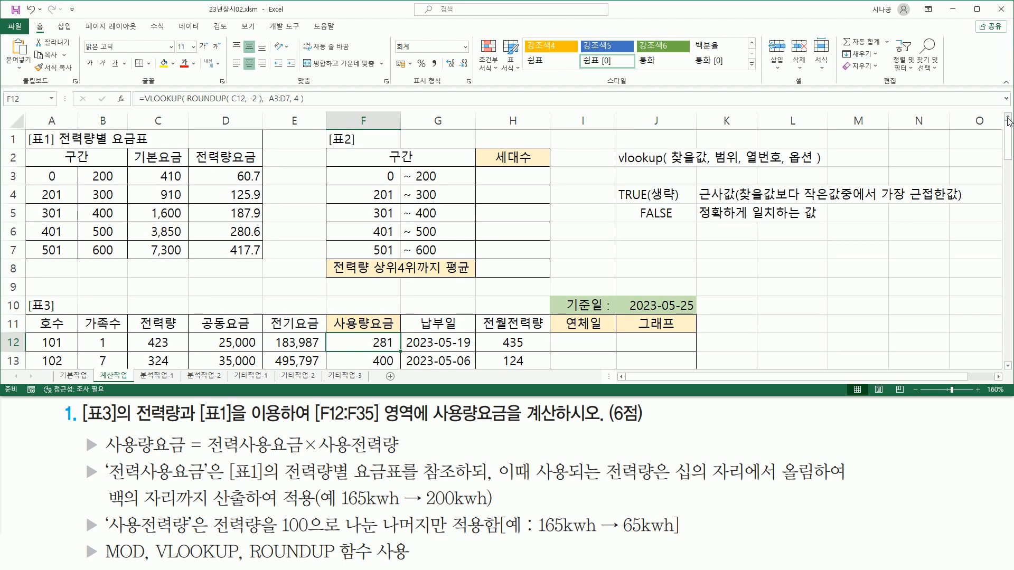
drag(29, 221, 126, 241)
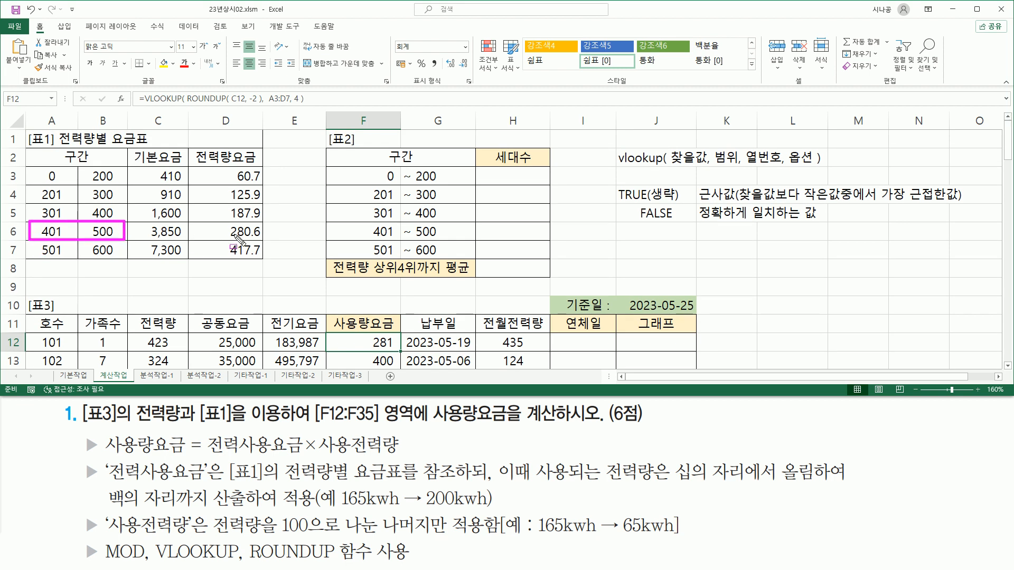
drag(228, 240, 263, 241)
drag(327, 331, 403, 357)
drag(403, 89, 445, 89)
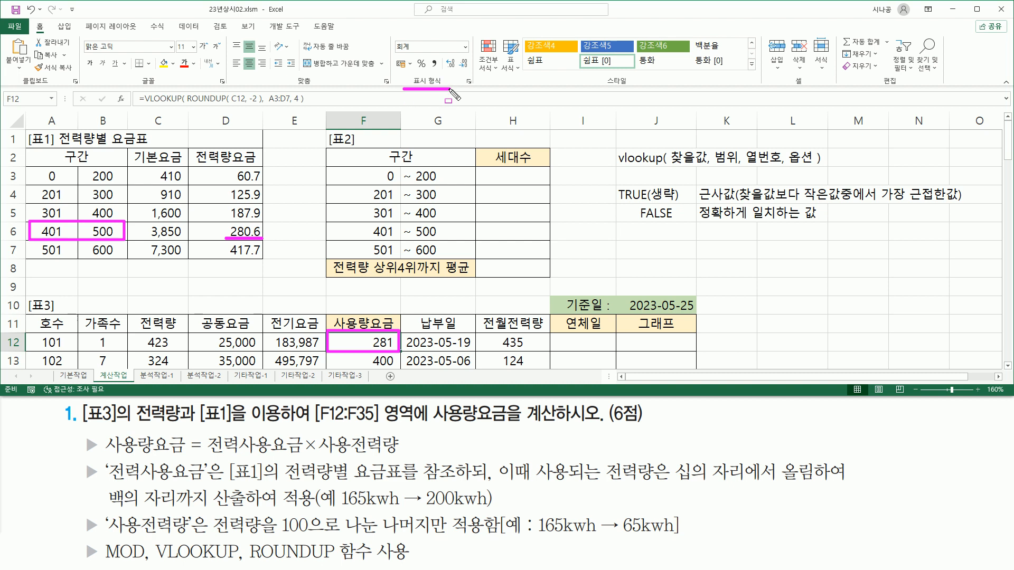
drag(392, 51, 462, 54)
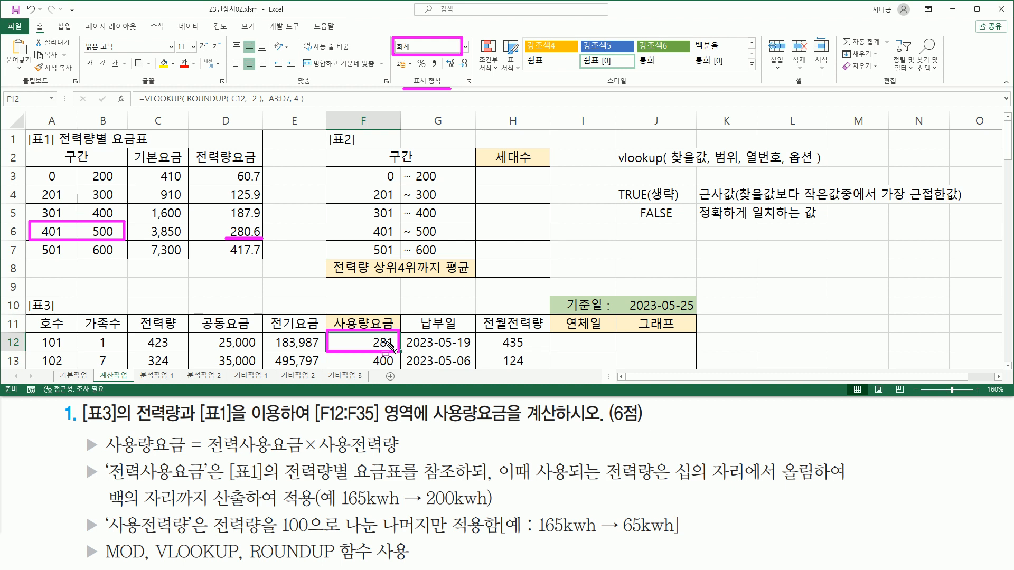
key(Escape)
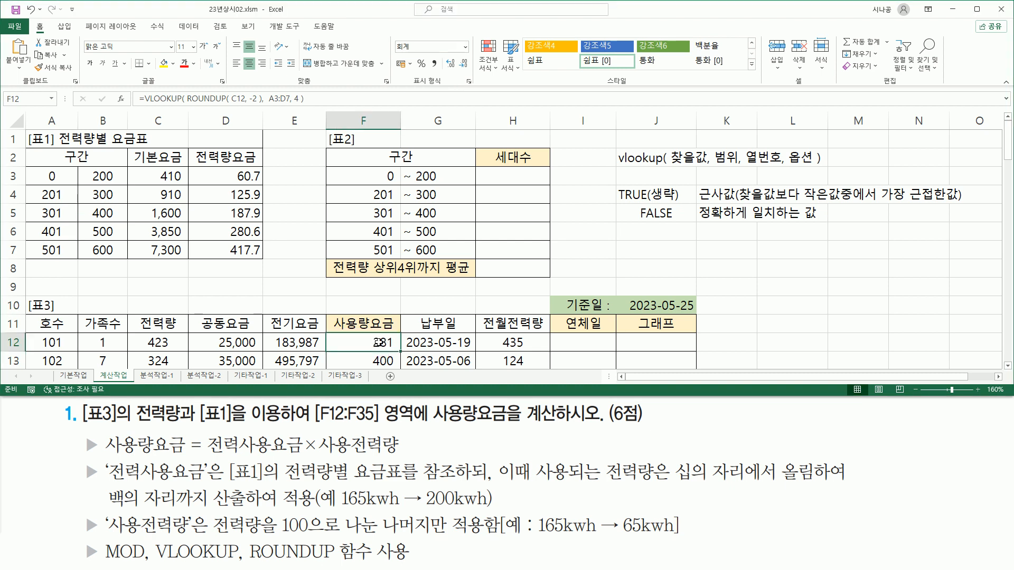
Preview F12 in the 일반 number format, compare it with the 표1 rate, and close the cell format settings without applying.
key(ctrl+1)
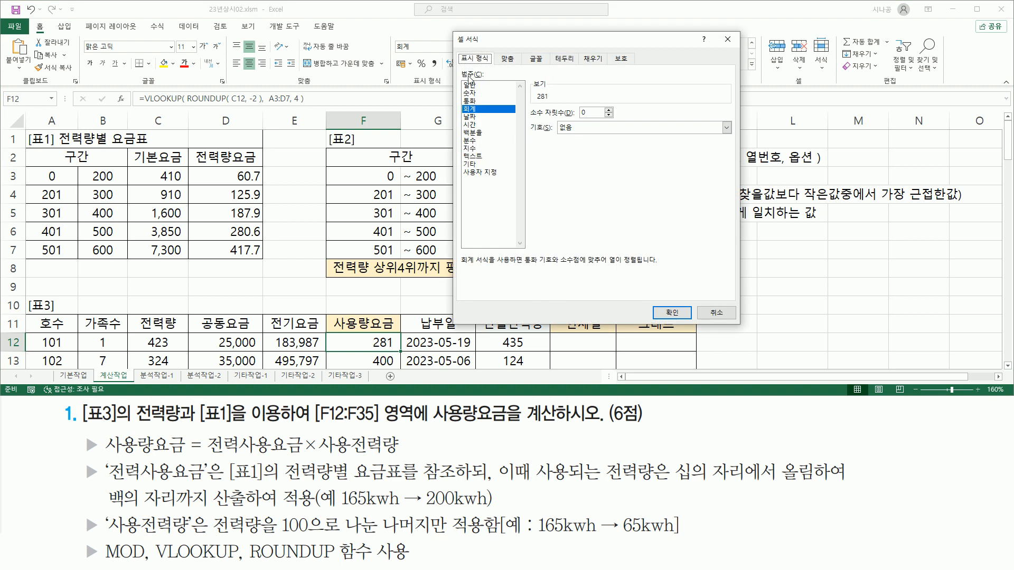
click(469, 85)
mouse_move(461, 77)
mouse_down()
mouse_move(483, 91)
mouse_move(559, 102)
mouse_up()
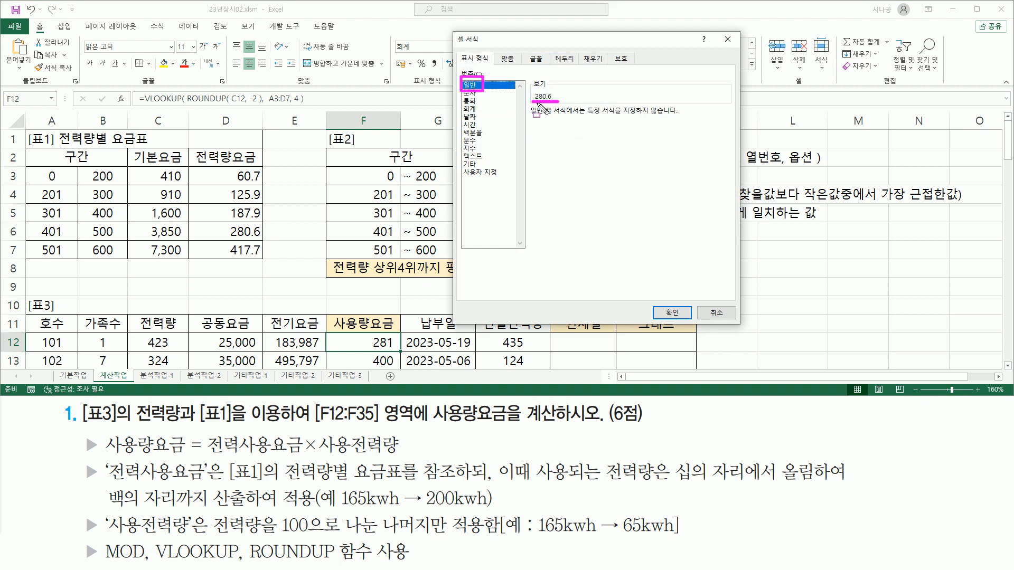
drag(225, 240, 263, 240)
drag(698, 299, 741, 322)
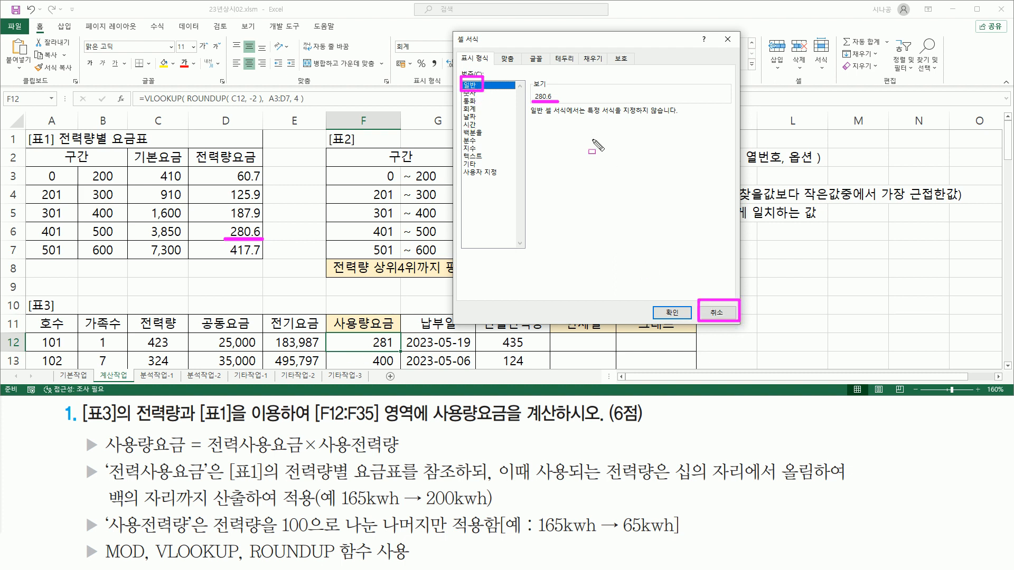
drag(533, 90, 561, 106)
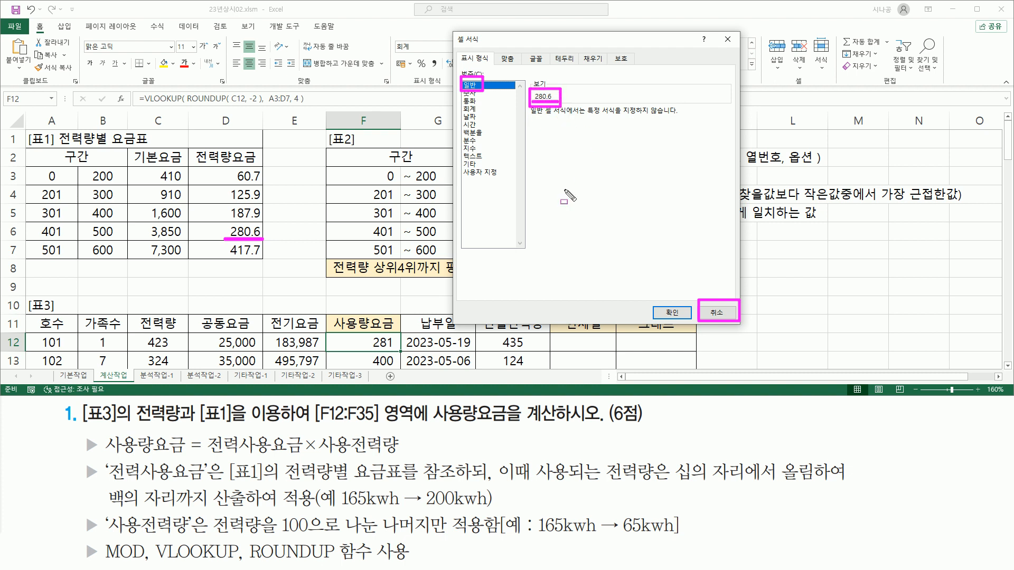
click(719, 312)
click(721, 313)
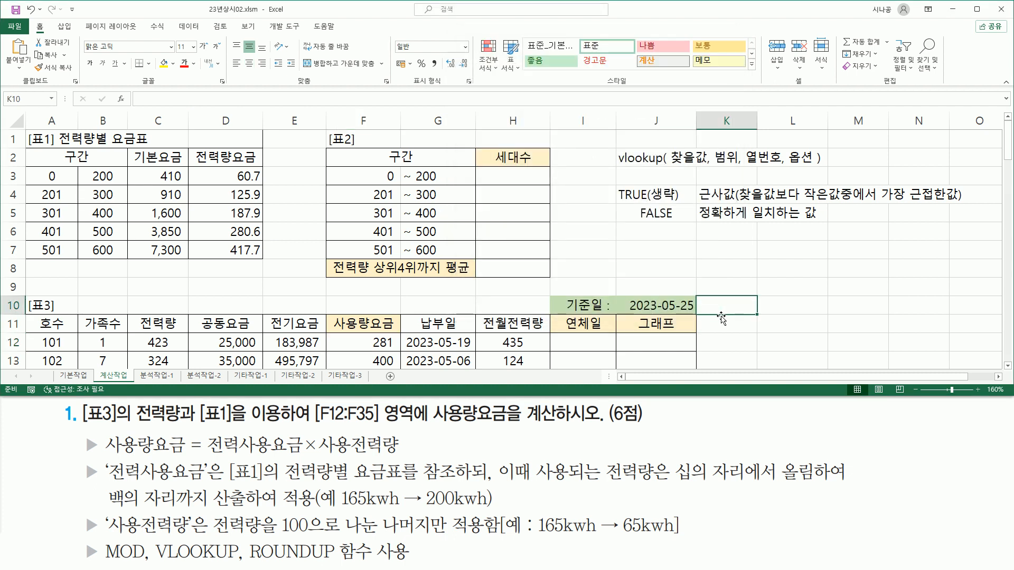
Review the 사용량요금 cells below F12 that need the same formula and the 표1 range A3:D7 it references.
click(350, 342)
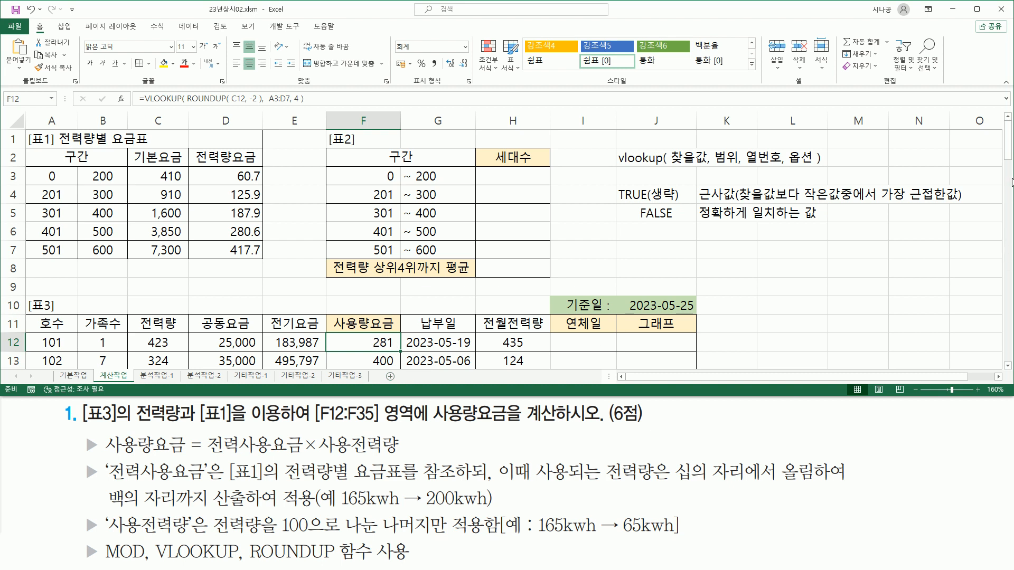
drag(1009, 151, 1009, 174)
key(ctrl+2)
drag(346, 207, 375, 217)
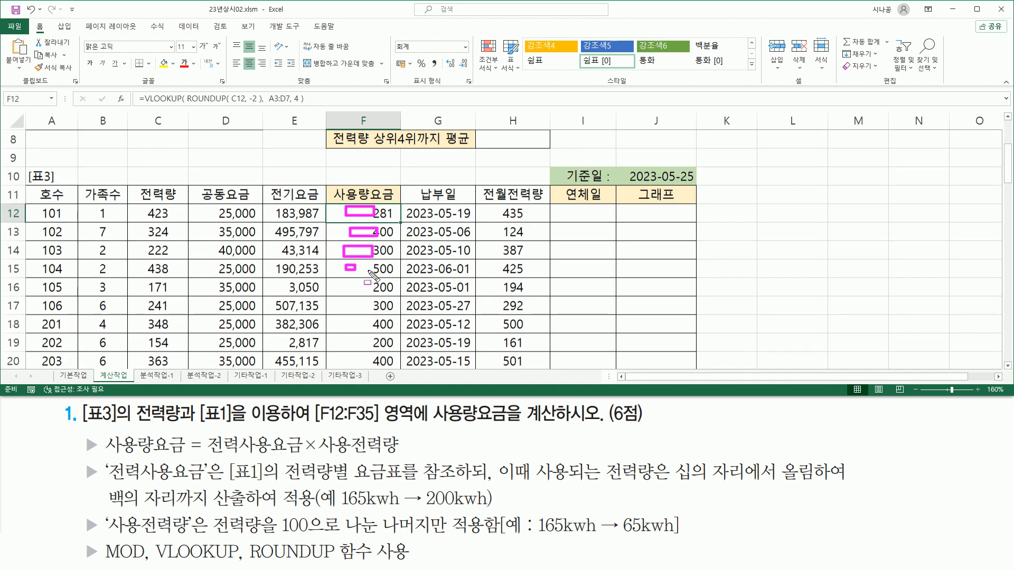
key(Escape)
scroll(180, 195, up, 3)
key(ctrl+2)
mouse_move(27, 167)
mouse_down()
mouse_move(46, 227)
mouse_move(261, 258)
mouse_up()
key(Escape)
Make the VLOOKUP range in F12 absolute as $A$3:$D$7.
double_click(371, 341)
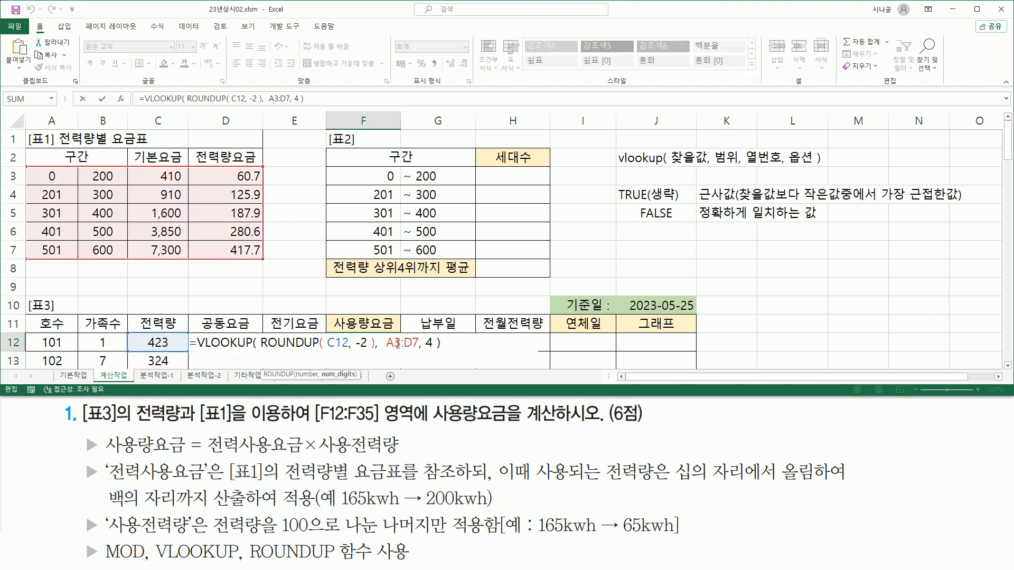
mouse_move(395, 343)
mouse_down()
mouse_move(424, 343)
mouse_move(412, 343)
mouse_move(419, 350)
mouse_up()
drag(714, 166, 739, 166)
key(Escape)
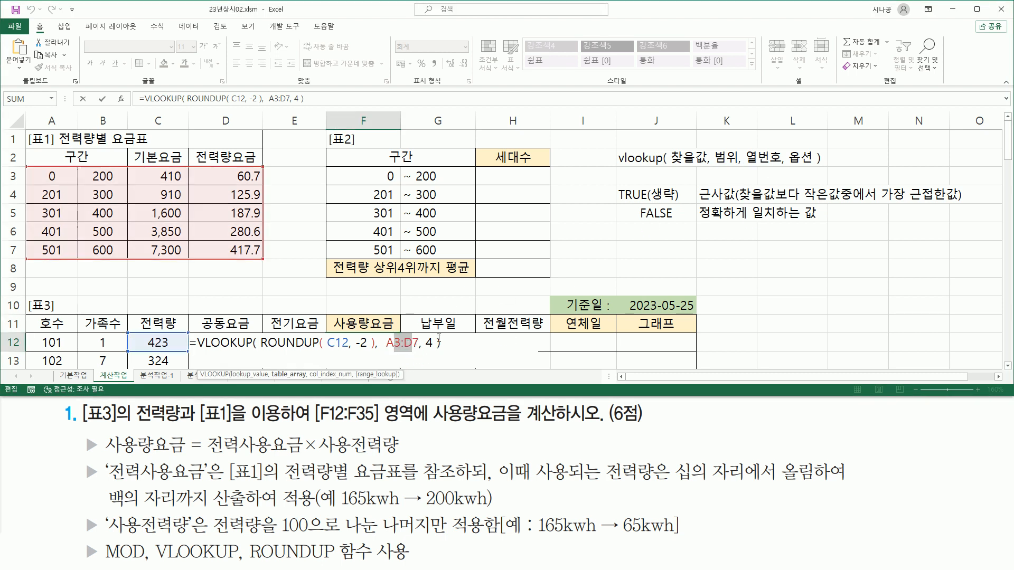
key(F4)
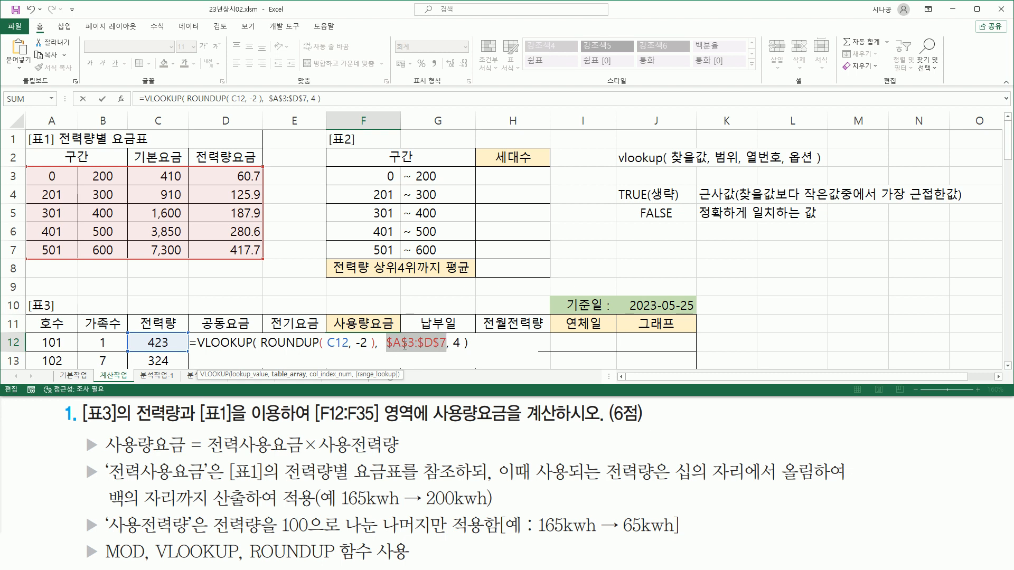
key(Return)
Fill the VLOOKUP formula from F12 down to F35.
click(386, 325)
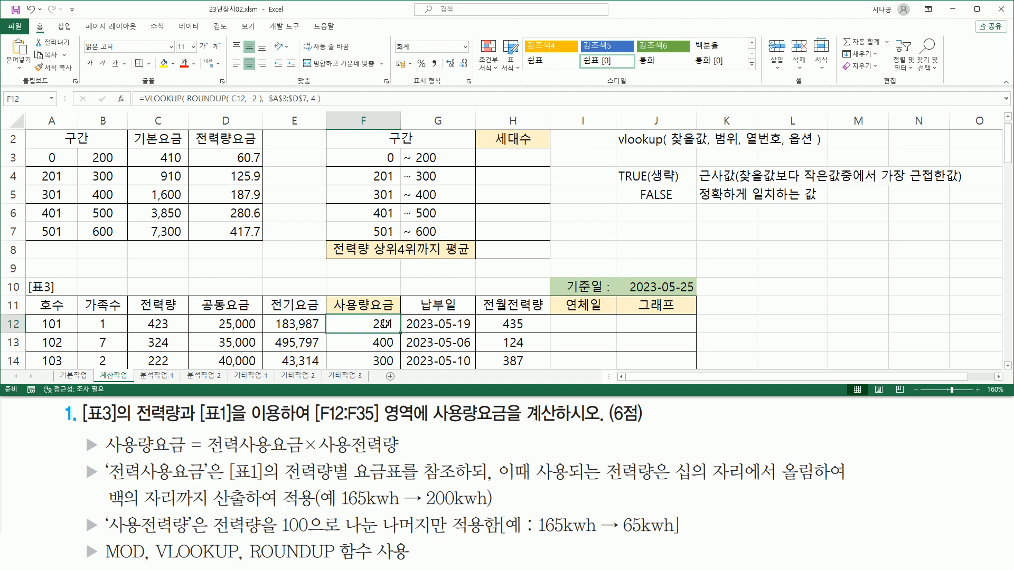
mouse_move(398, 332)
mouse_down()
mouse_move(386, 408)
mouse_move(389, 322)
mouse_move(391, 335)
mouse_up()
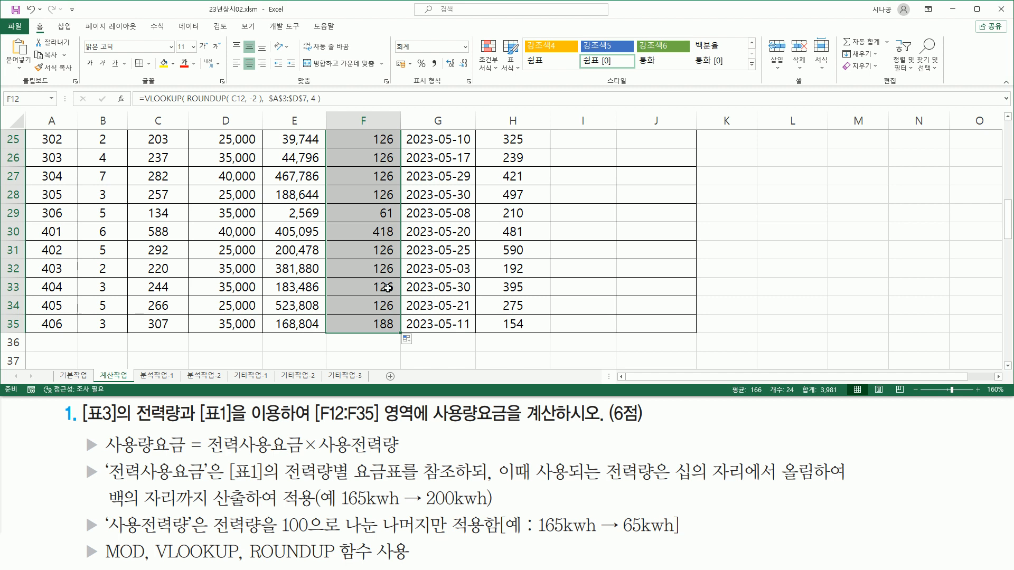
scroll(387, 288, up, 6)
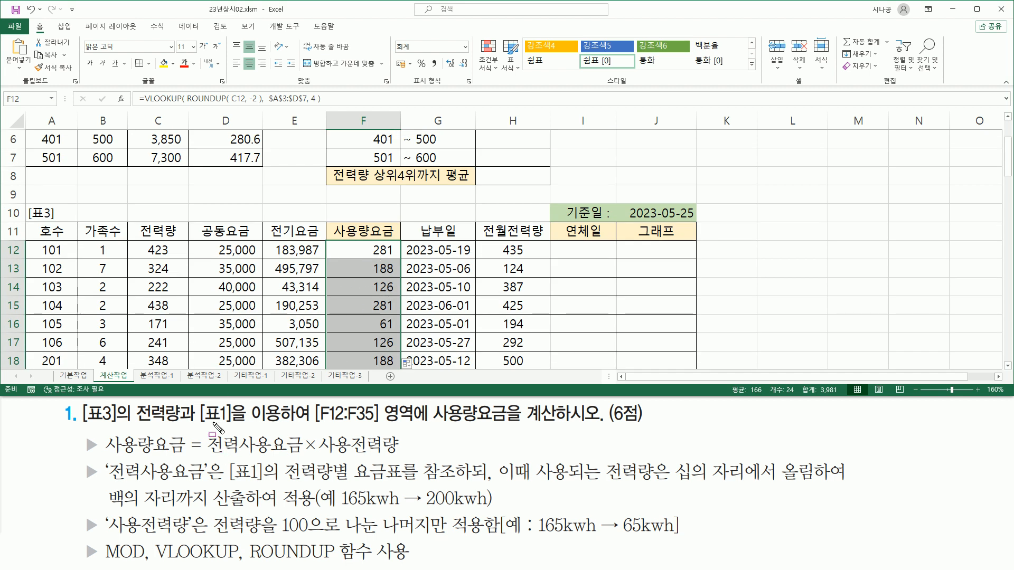
Read the task's rule for multiplying 전력사용요금 by 사용전력량, including how the remainder of 전력량 divided by 100 applies.
drag(206, 458, 298, 457)
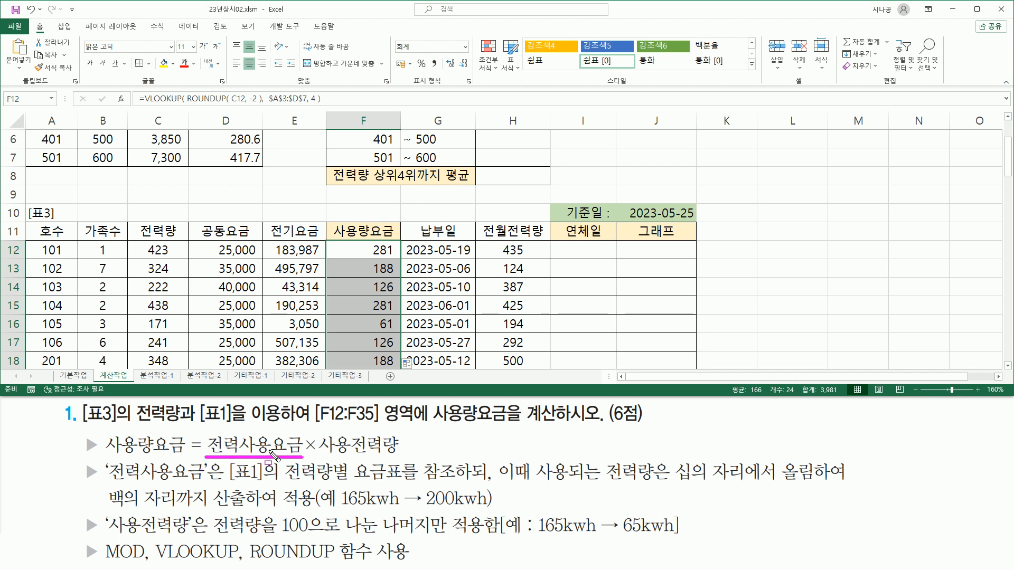
mouse_move(303, 430)
mouse_down()
mouse_move(306, 459)
mouse_move(408, 466)
mouse_up()
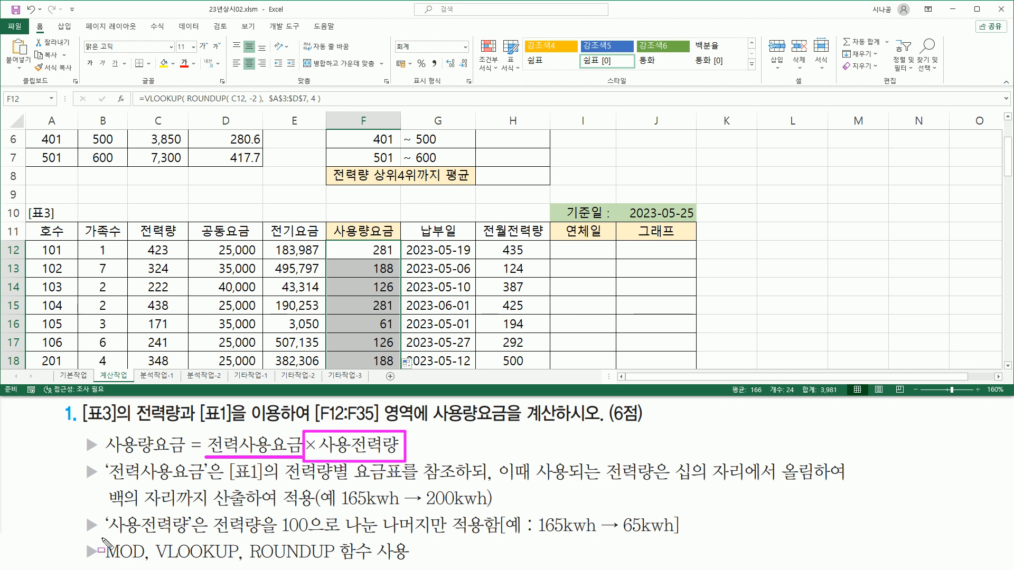
mouse_move(104, 536)
mouse_down()
mouse_move(485, 536)
mouse_move(489, 513)
mouse_up()
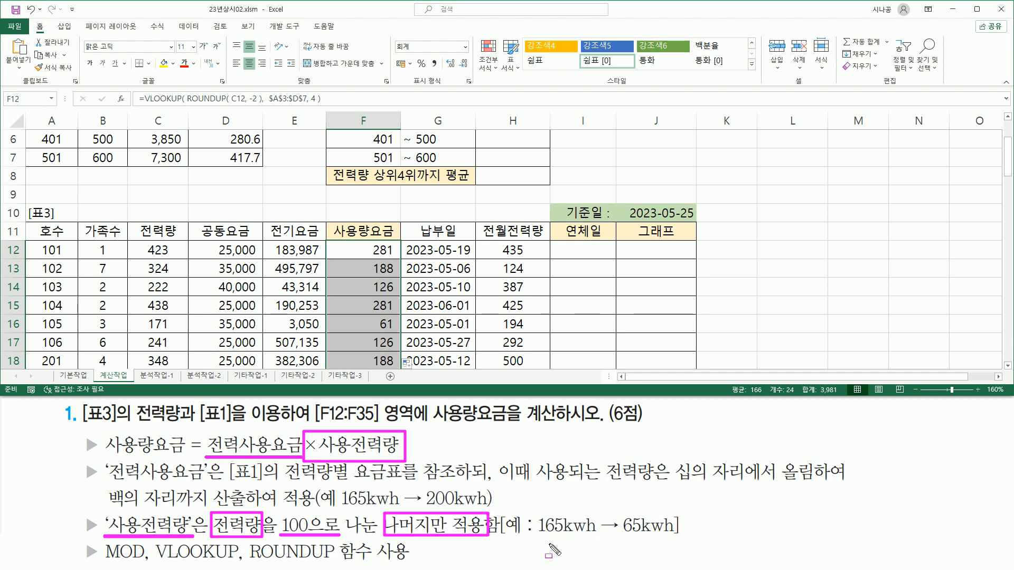
drag(536, 538, 566, 538)
drag(622, 537, 677, 545)
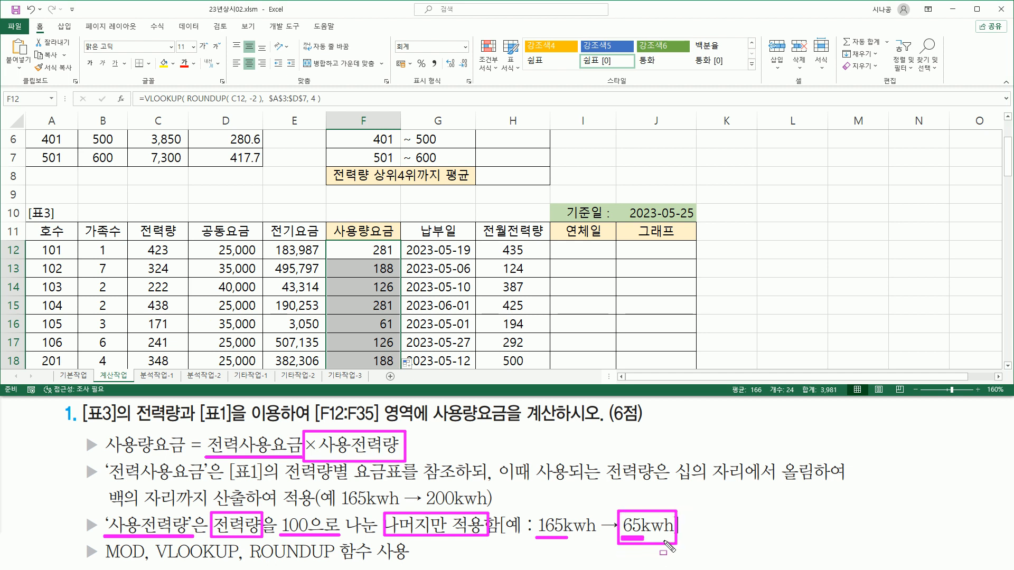
Extend the formula in F12 by multiplying the VLOOKUP result by MOD( C12, 100 ).
double_click(355, 252)
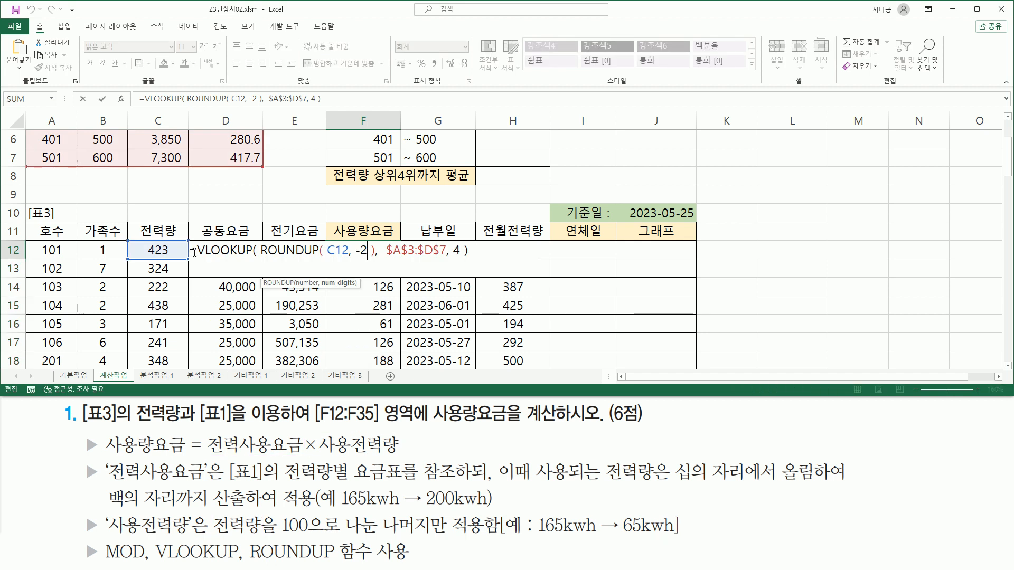
key(End)
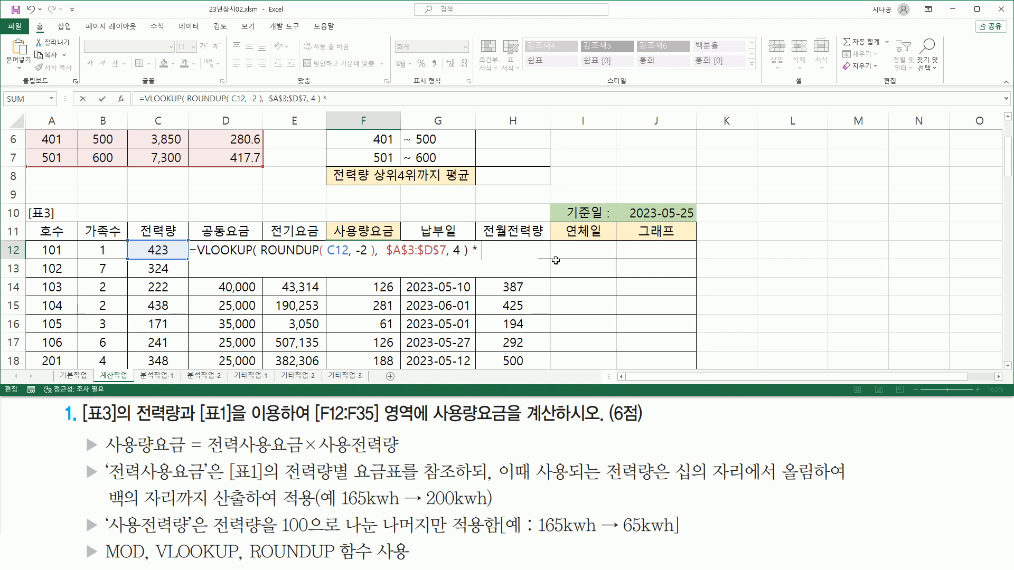
drag(101, 543, 144, 561)
key(Escape)
click(534, 30)
text(mod()
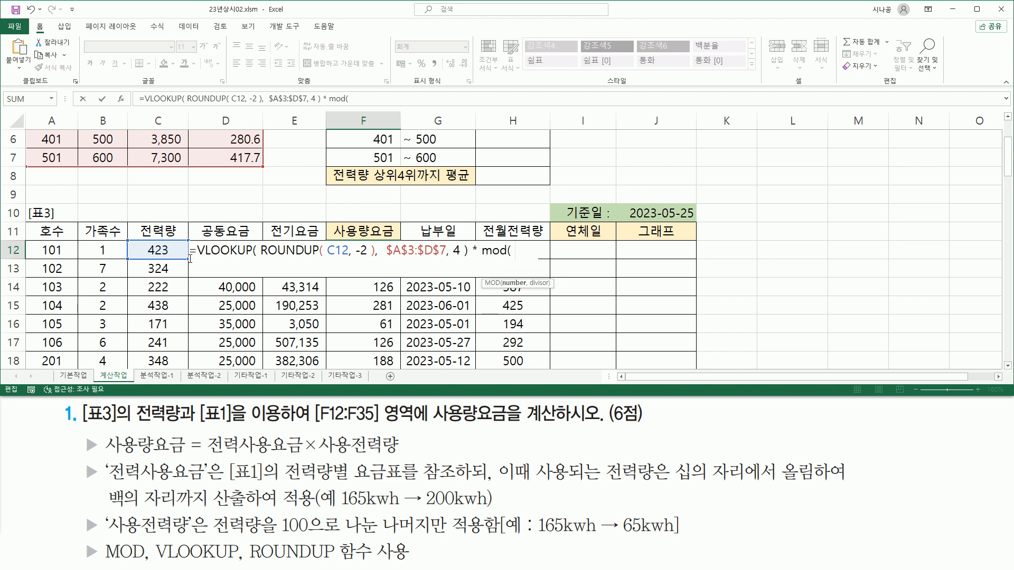
click(154, 251)
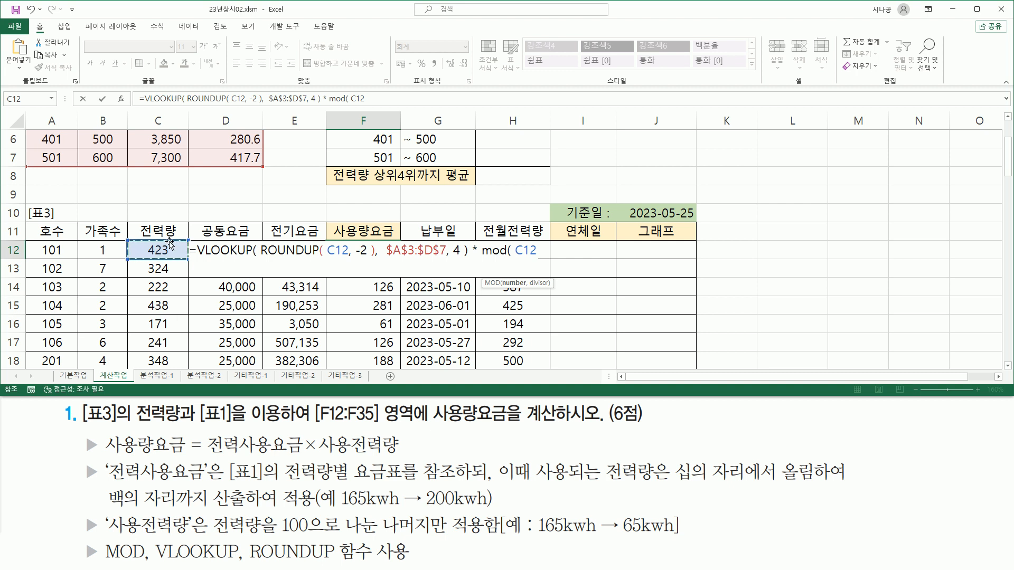
text(,)
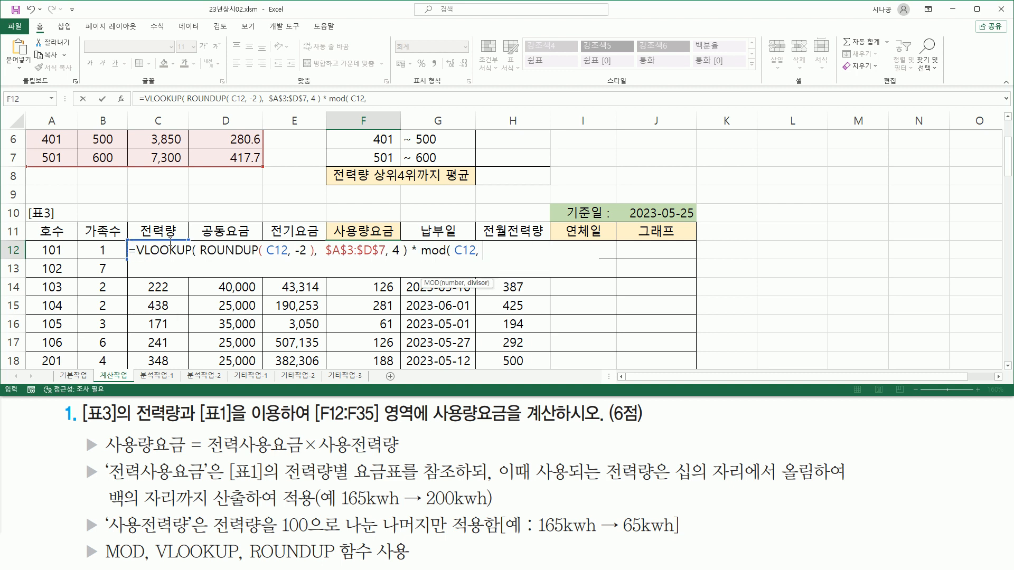
text( 100 ))
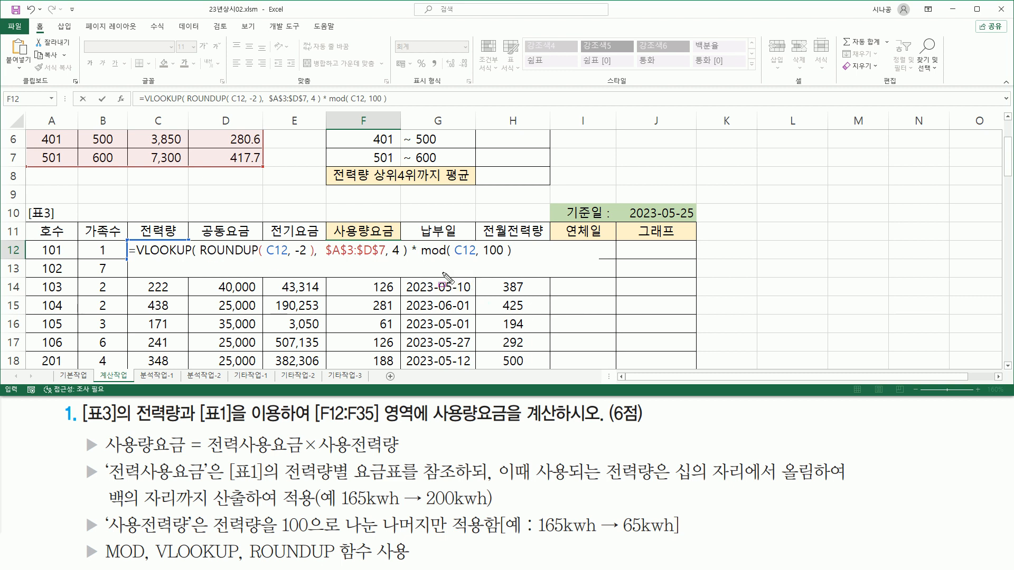
Check the VLOOKUP and MOD parts of F12's formula against the task's rules for 전력사용요금 and 사용전력량.
drag(417, 260, 511, 260)
drag(134, 246, 149, 229)
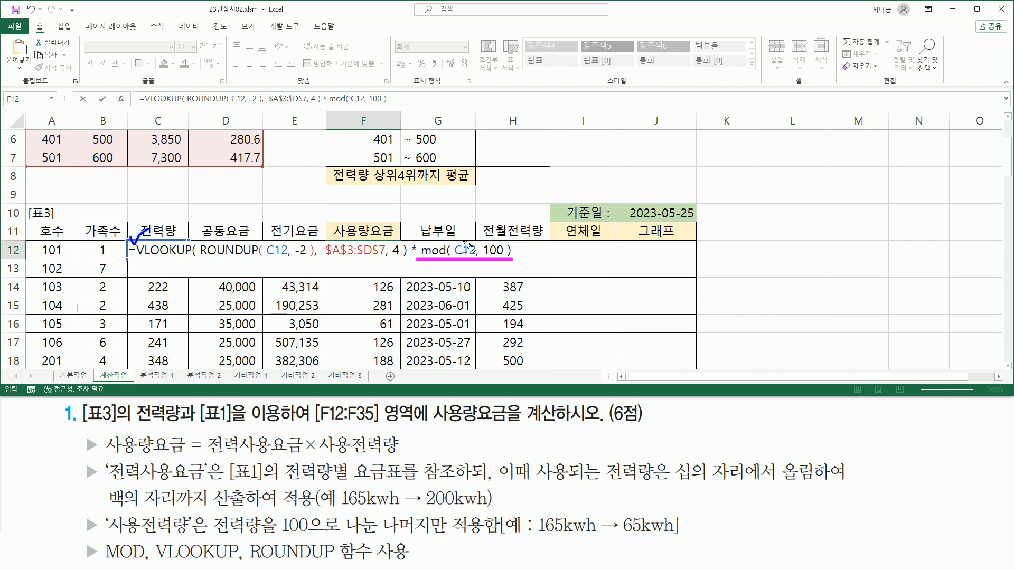
mouse_move(467, 246)
mouse_down()
mouse_move(477, 228)
mouse_move(508, 258)
mouse_up()
mouse_move(603, 459)
mouse_down()
mouse_move(655, 486)
mouse_move(845, 481)
mouse_up()
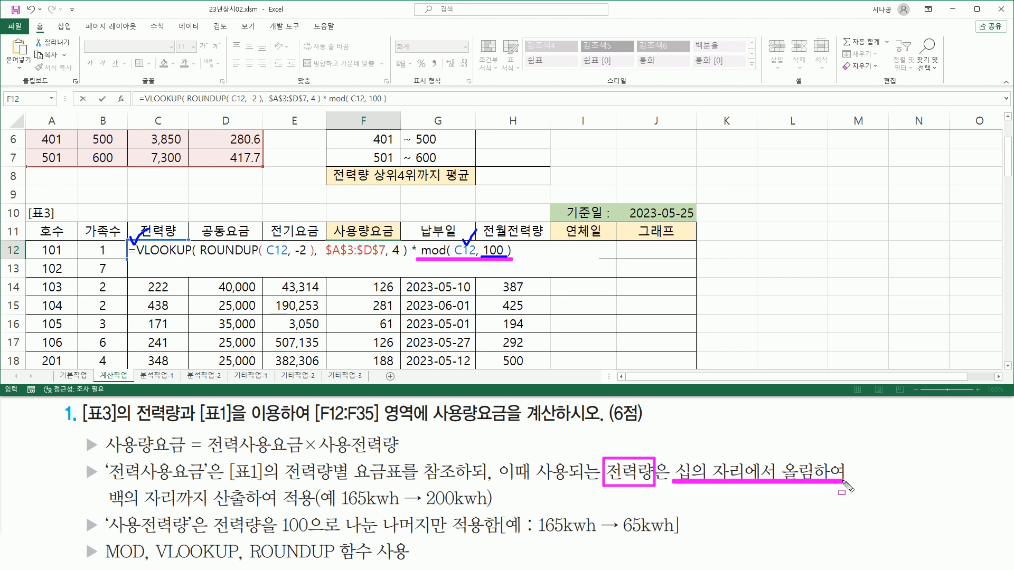
drag(108, 506, 315, 510)
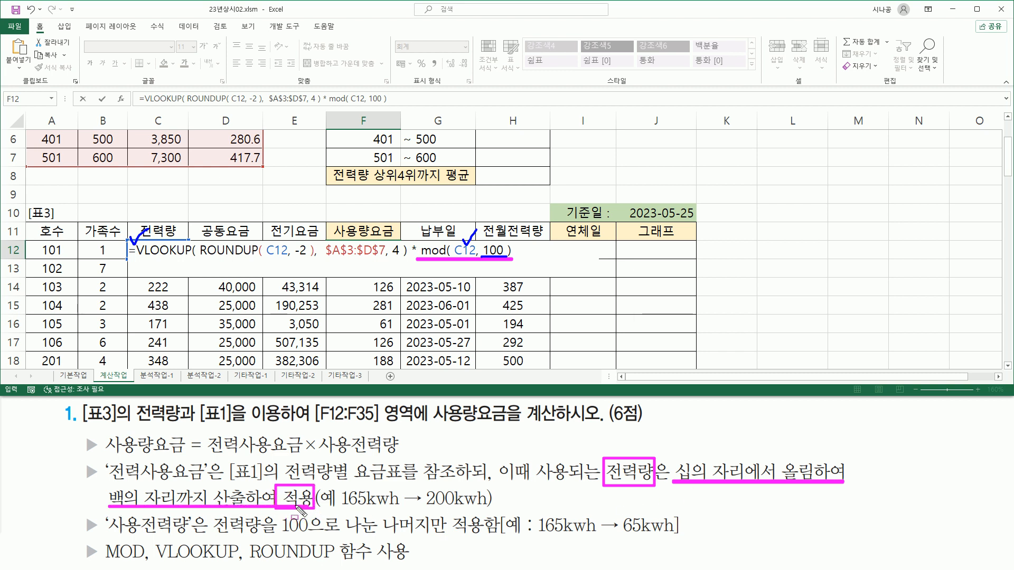
drag(225, 459, 462, 490)
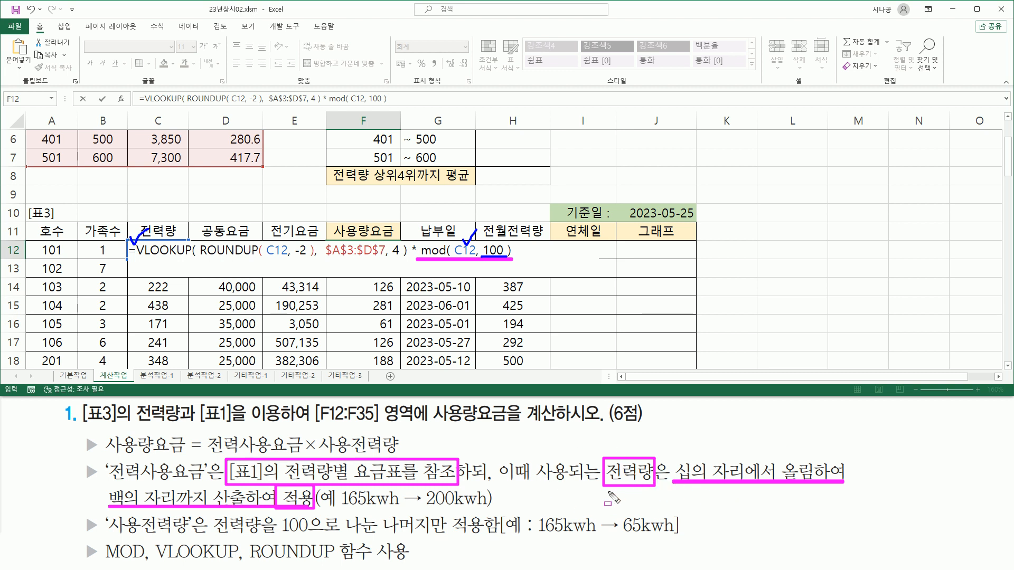
mouse_move(108, 515)
mouse_down()
mouse_move(105, 535)
mouse_move(193, 517)
mouse_move(194, 539)
mouse_move(492, 539)
mouse_up()
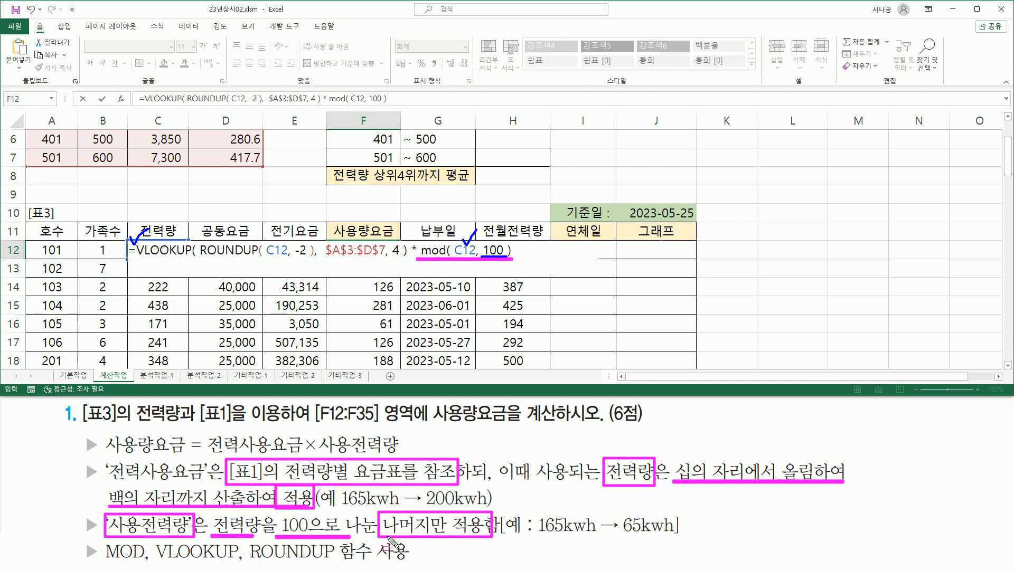
mouse_move(79, 514)
mouse_down()
mouse_move(80, 544)
mouse_move(100, 547)
mouse_move(100, 534)
mouse_up()
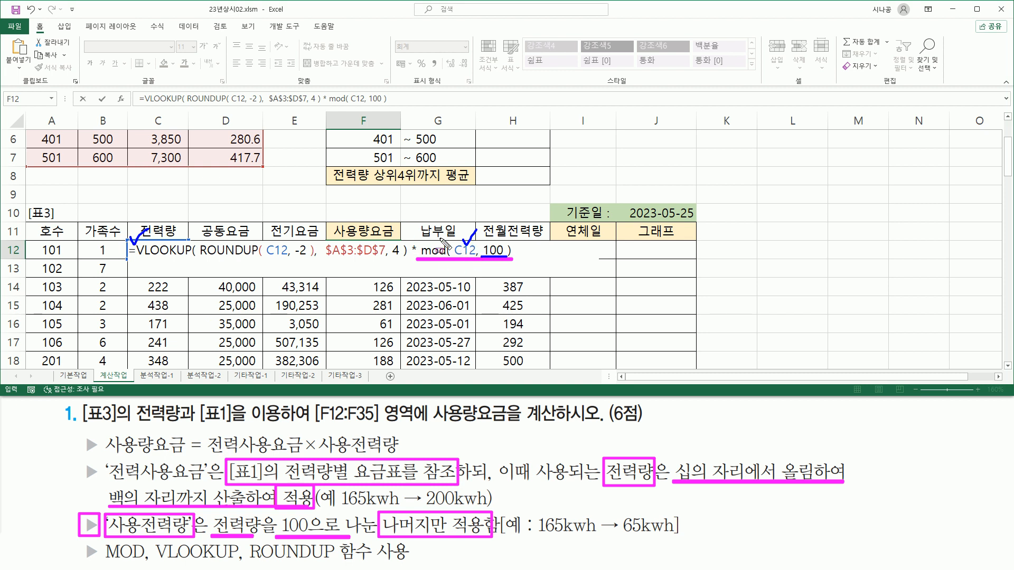
key(Escape)
Commit the extended formula in F12 and fill it down to F35.
double_click(516, 250)
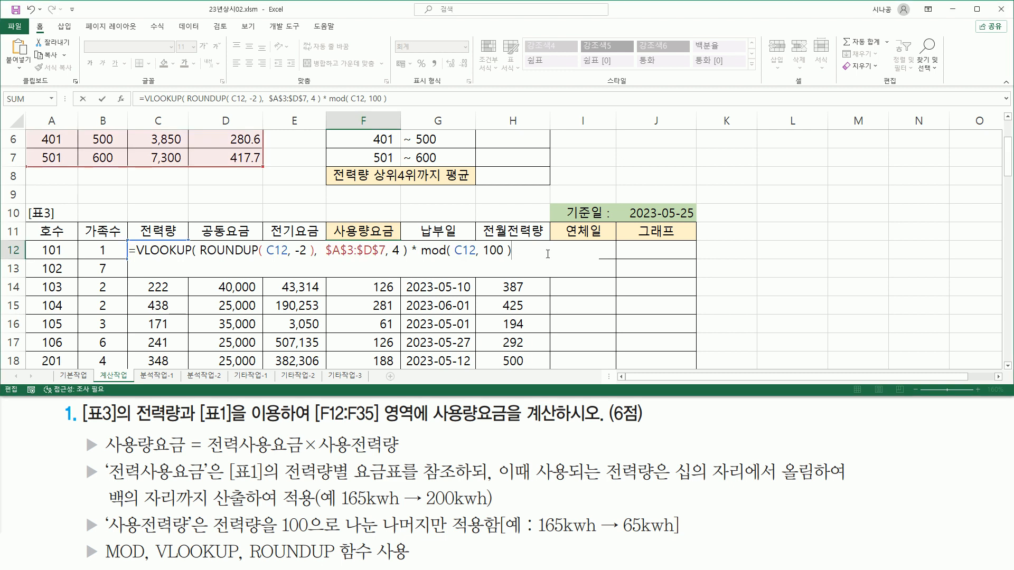
key(Return)
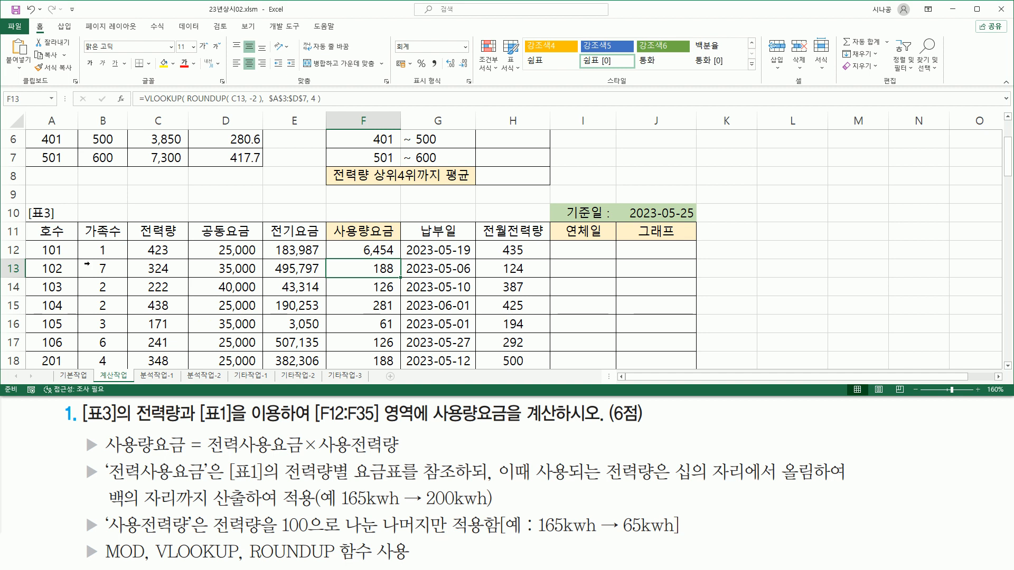
click(382, 248)
drag(400, 257, 391, 338)
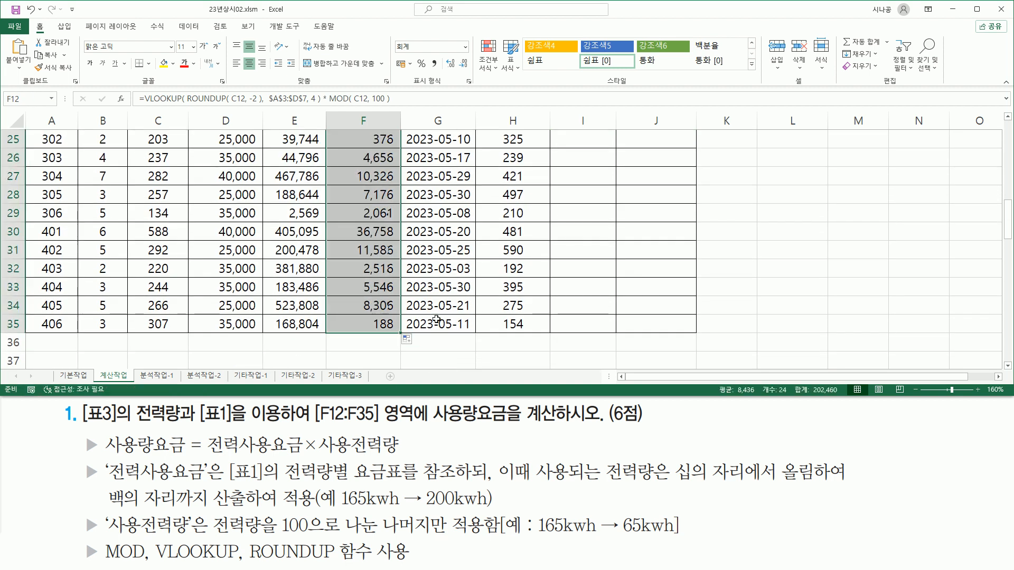
Note =VLOOKUP( ROUNDUP( C12, -2 ), $A$3:$D$7, 4 ) * MOD( C12, 100 ) as plain text in C9 with a red font.
drag(1009, 235, 1009, 186)
scroll(550, 239, up, 3)
scroll(550, 239, up, 1)
click(143, 287)
text(')
text(=VLOOKUP( ROUNDUP( C12, -2 ),  $A$3:$D$7, 4 ) * MOD( C12, 100 ))
key(Return)
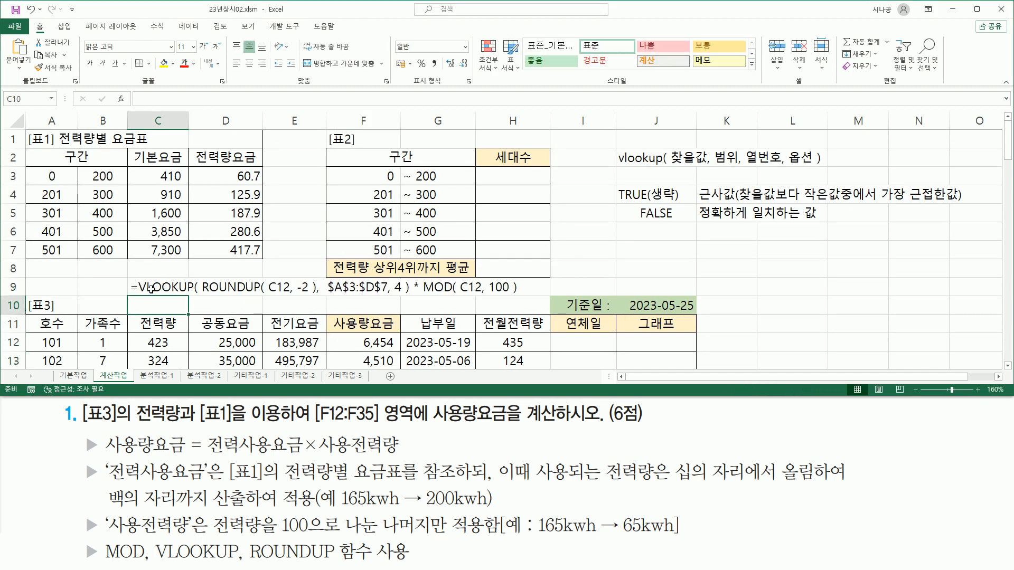
click(143, 286)
click(184, 63)
click(776, 291)
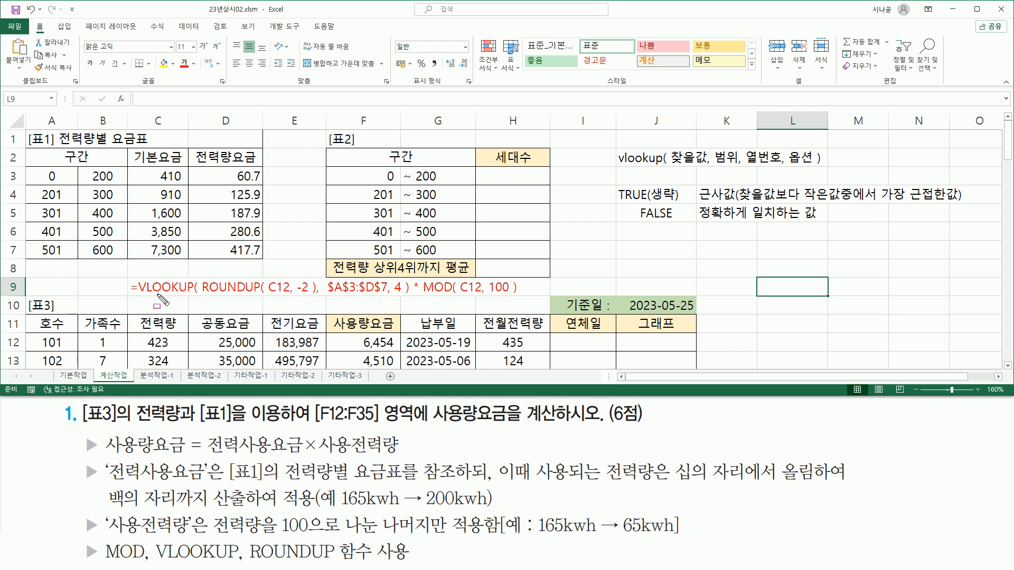
Review the ROUNDUP, table range, column number and MOD parts of the formula noted in C9 against the task's rules.
drag(198, 297, 405, 294)
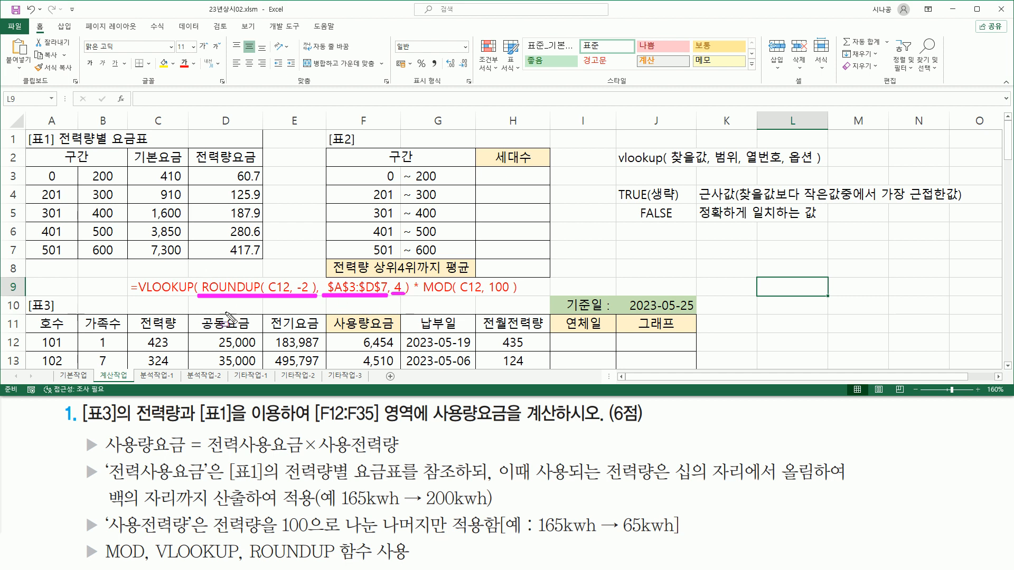
mouse_move(602, 499)
mouse_down()
mouse_move(670, 500)
mouse_move(669, 459)
mouse_up()
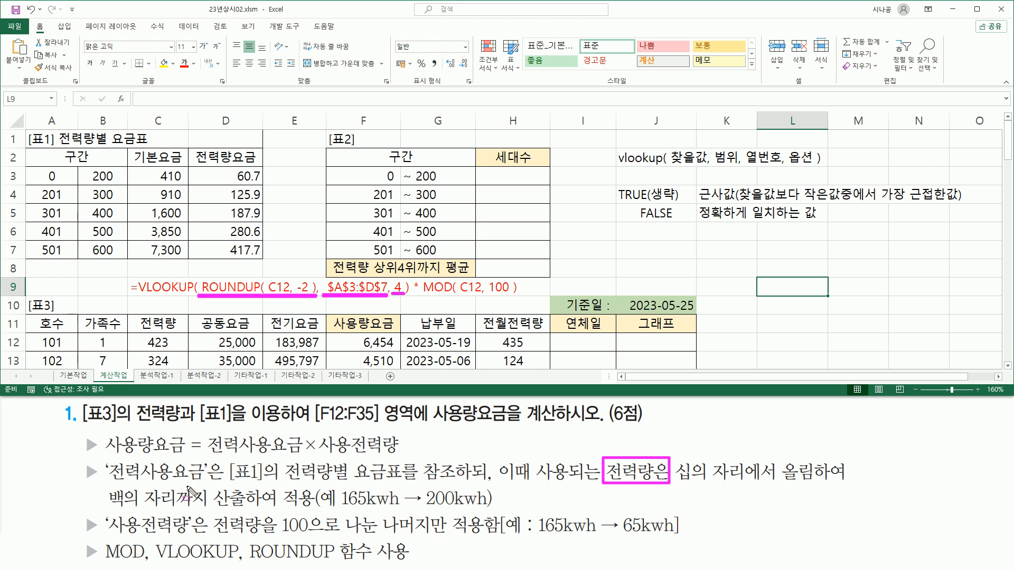
drag(110, 510, 315, 511)
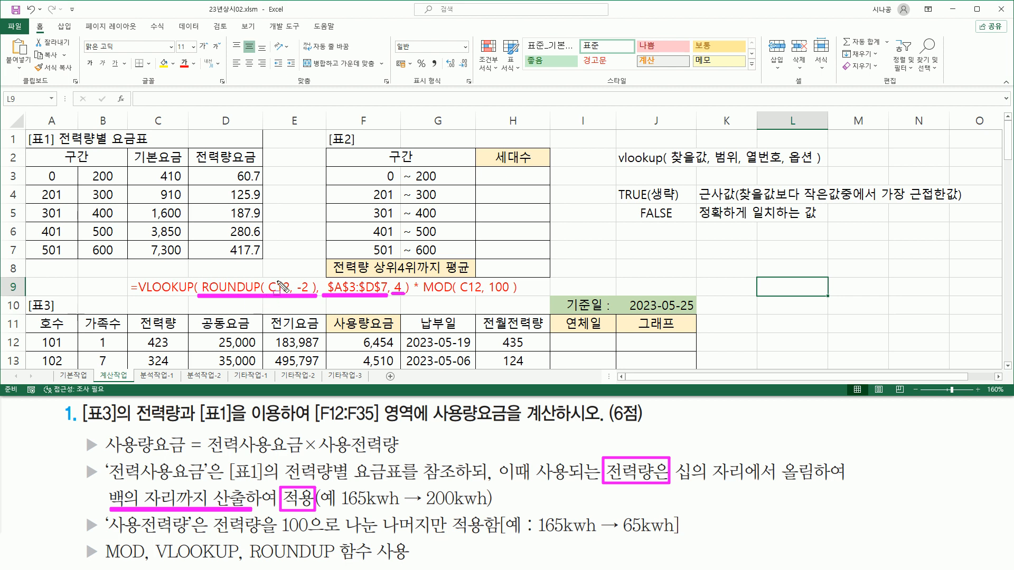
drag(272, 277, 286, 300)
mouse_move(201, 271)
mouse_down()
mouse_move(267, 299)
mouse_move(317, 299)
mouse_up()
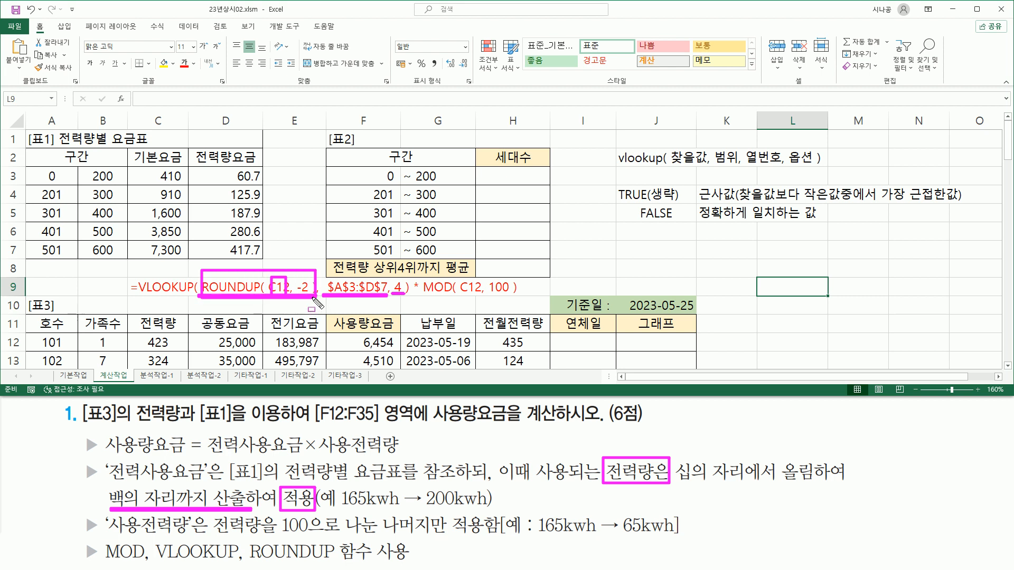
drag(210, 455, 403, 458)
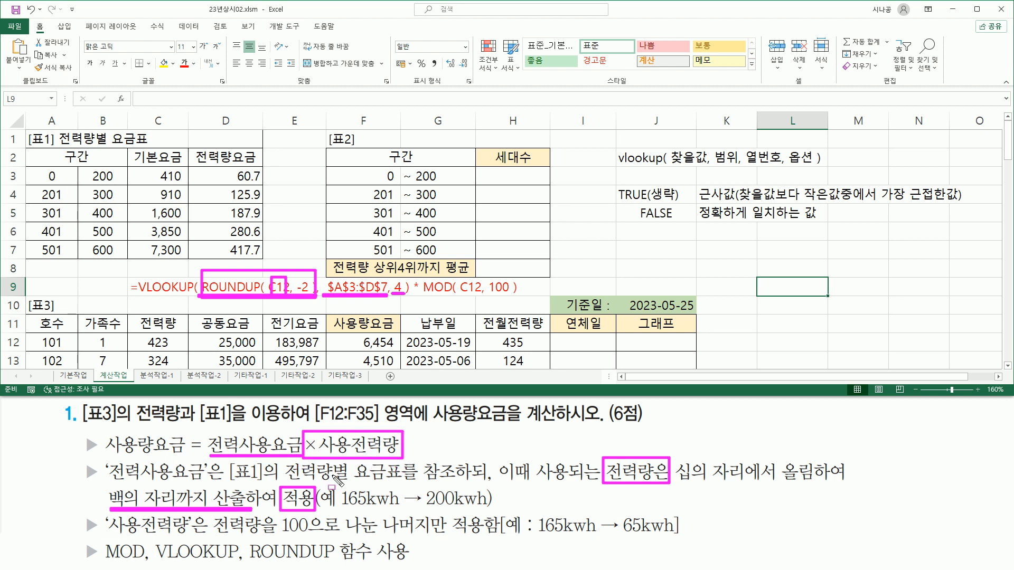
mouse_move(214, 533)
mouse_down()
mouse_move(467, 535)
mouse_move(490, 513)
mouse_up()
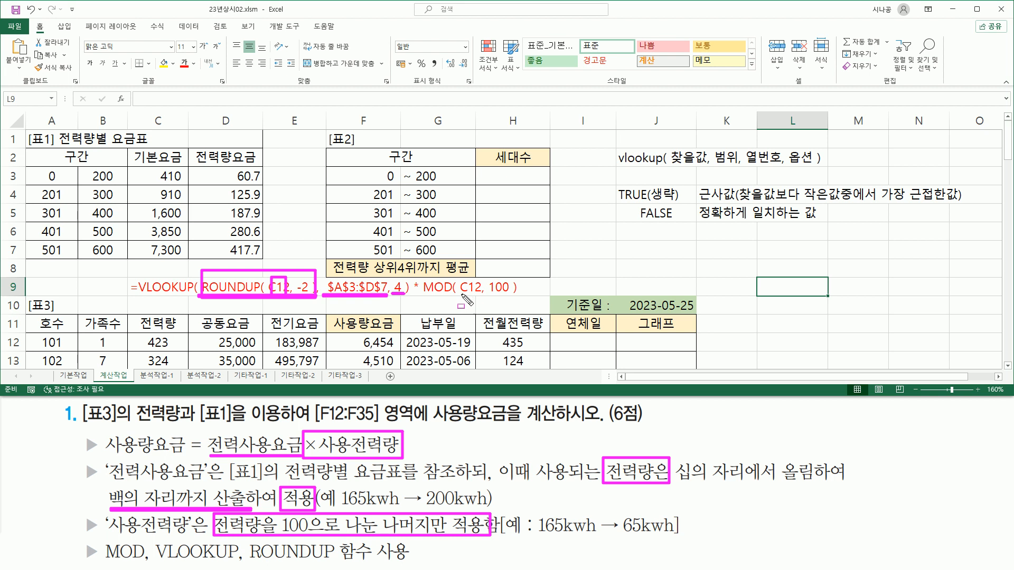
drag(458, 297, 511, 296)
mouse_move(426, 276)
mouse_down()
mouse_move(470, 305)
mouse_move(521, 303)
mouse_up()
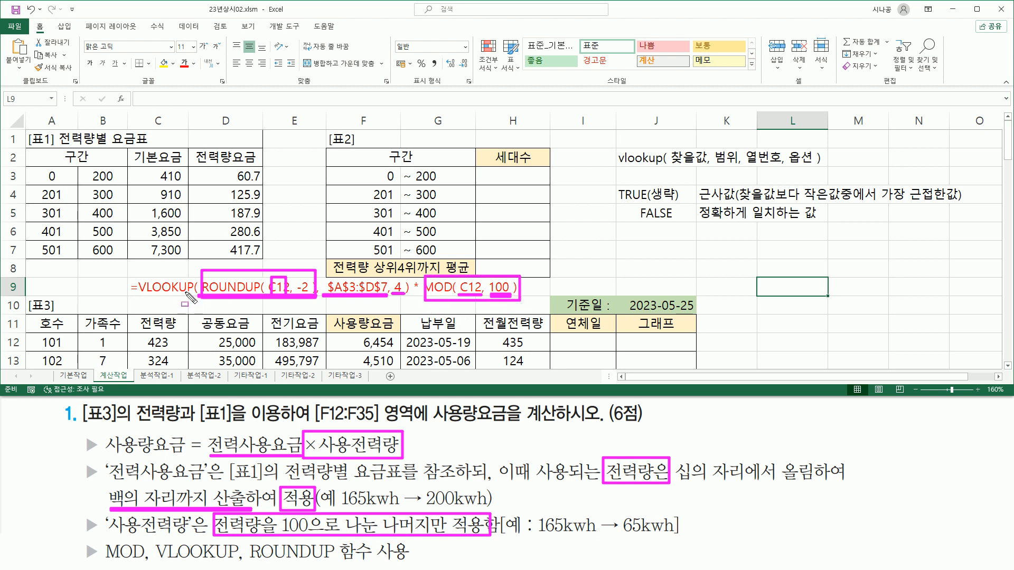
key(Escape)
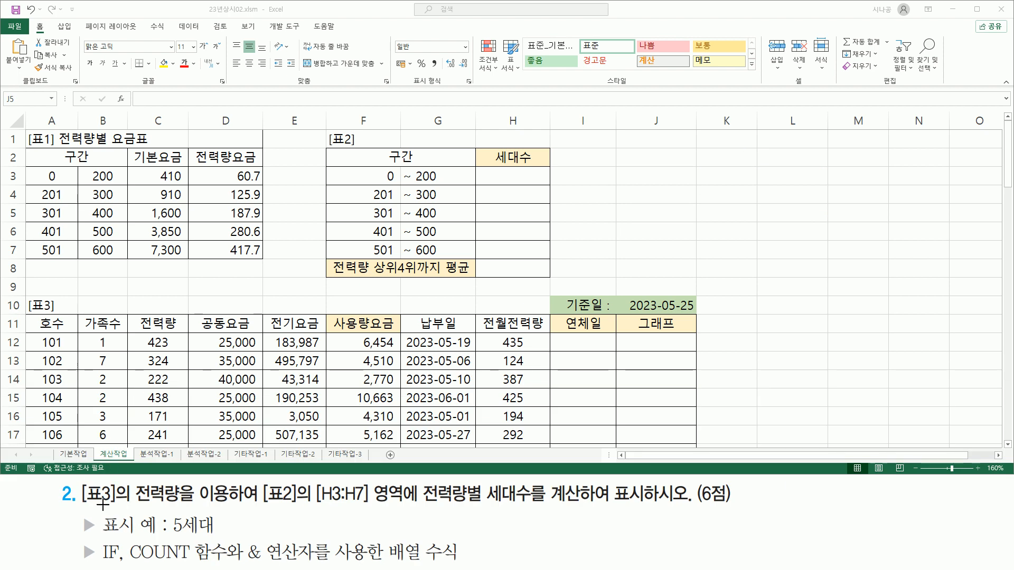
Read task 2 and locate the 표3 전력량 column and the 표2 range H3:H7 where the 세대수 goes.
drag(82, 506, 133, 506)
mouse_move(24, 313)
mouse_down()
mouse_move(160, 416)
mouse_move(682, 451)
mouse_up()
key(e)
drag(136, 505, 180, 505)
mouse_move(132, 316)
mouse_down()
mouse_move(182, 332)
mouse_move(172, 444)
mouse_move(172, 335)
mouse_up()
drag(262, 505, 422, 506)
drag(483, 170, 547, 255)
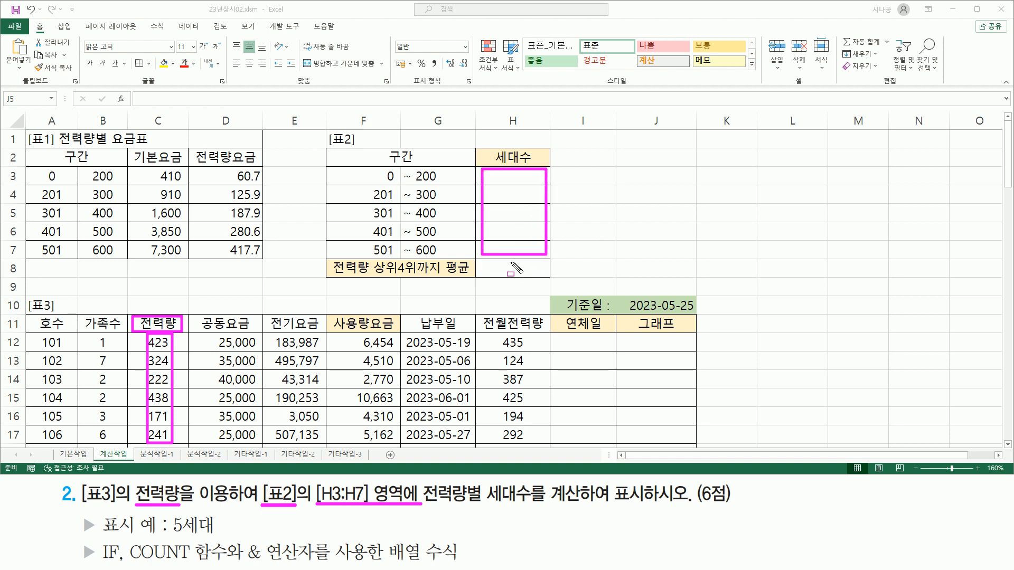
mouse_move(423, 482)
mouse_down()
mouse_move(482, 507)
mouse_move(654, 506)
mouse_up()
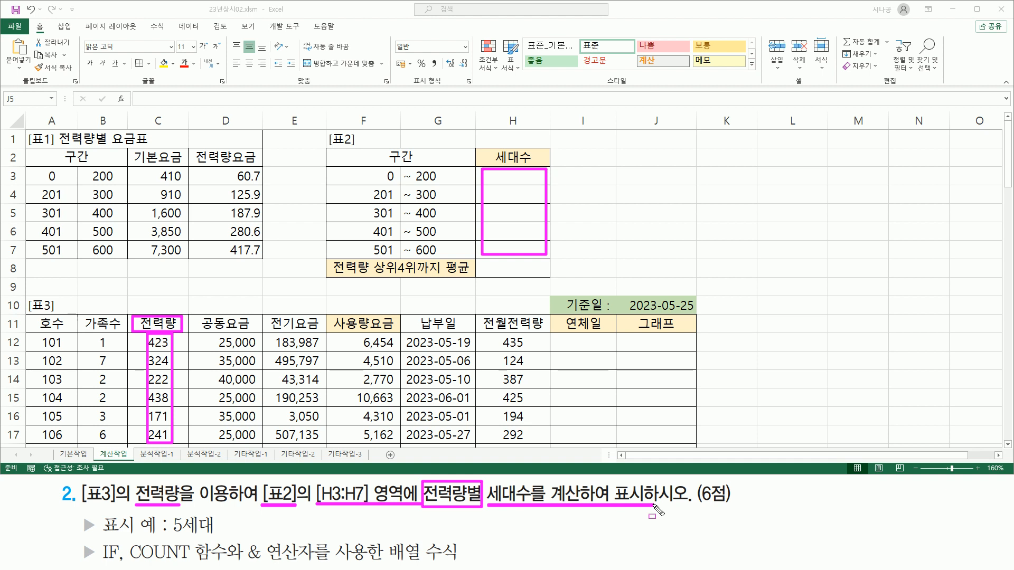
key(Escape)
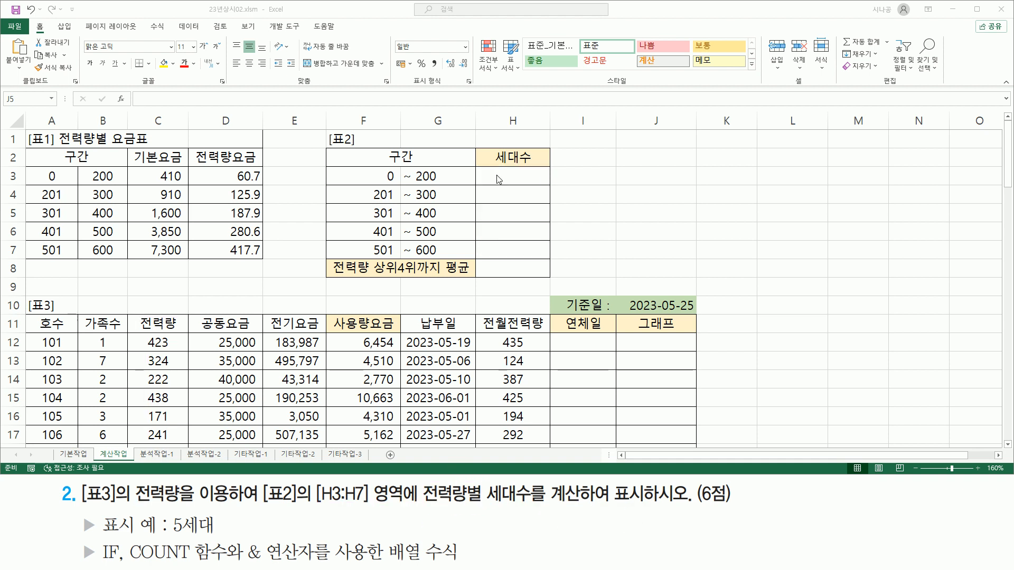
Examine the actual cell values behind the 구간 limits in F3 and G3 of 표2, including the displayed ~ sign.
drag(490, 170, 534, 183)
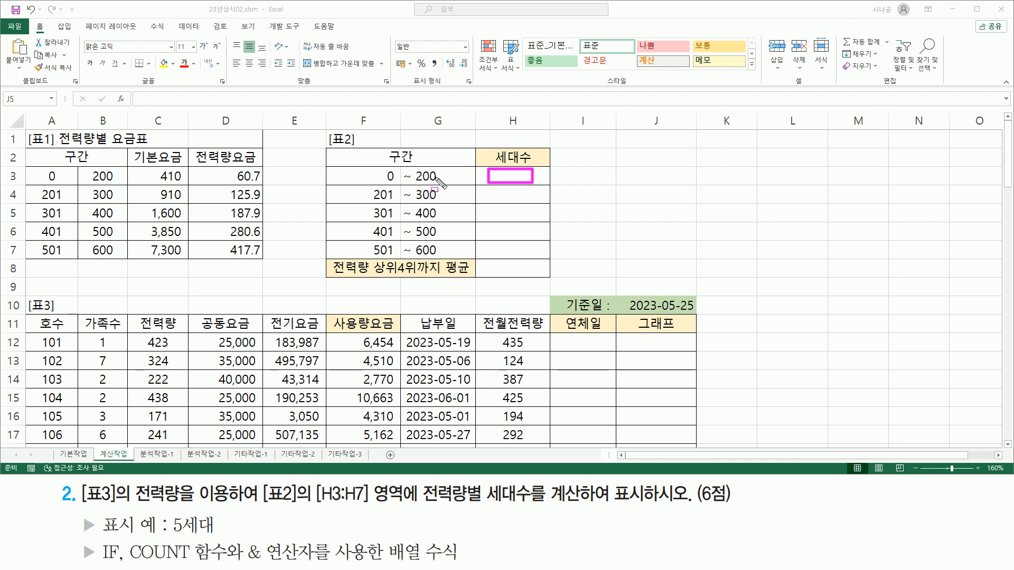
key(Escape)
click(375, 179)
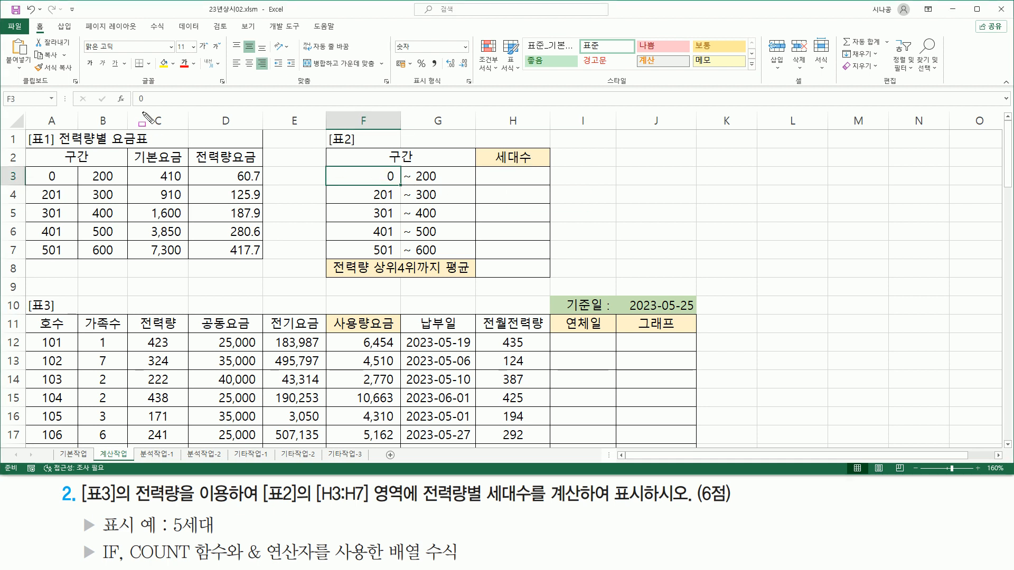
drag(133, 103, 151, 104)
key(Escape)
click(435, 179)
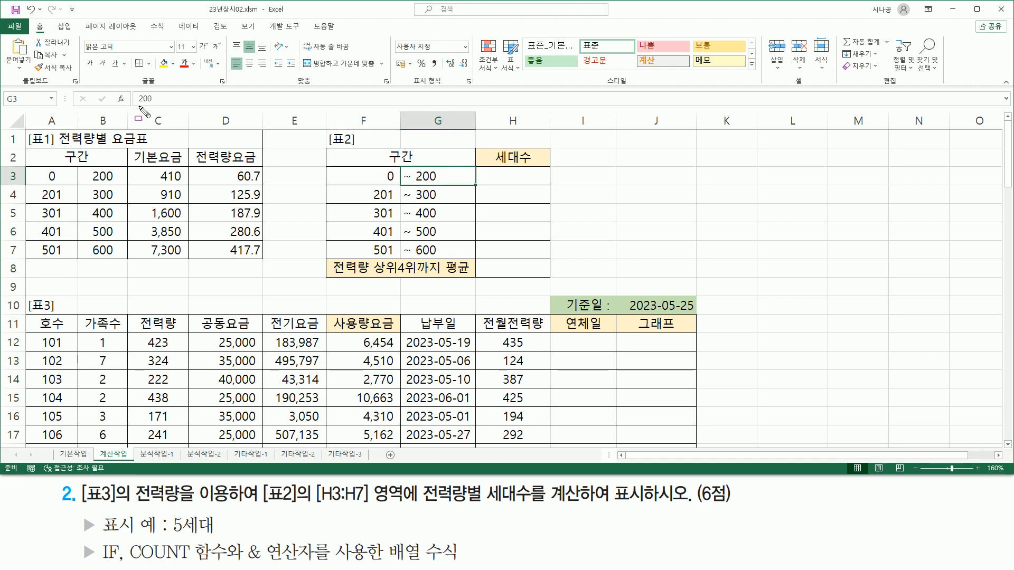
drag(133, 103, 164, 104)
mouse_move(404, 172)
mouse_down()
mouse_move(401, 253)
mouse_move(402, 167)
mouse_up()
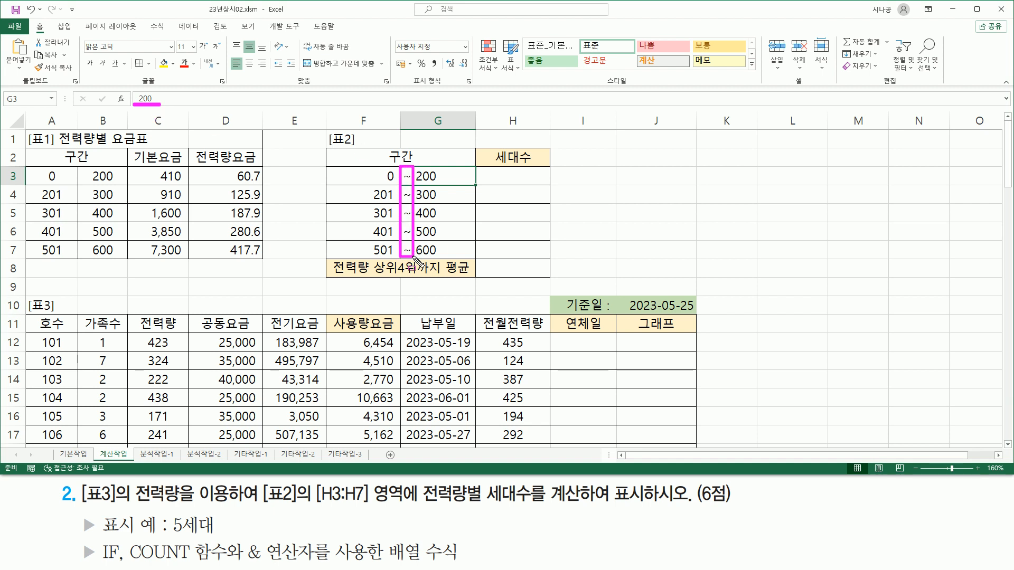
mouse_move(136, 89)
mouse_down()
mouse_move(140, 107)
mouse_move(164, 111)
mouse_up()
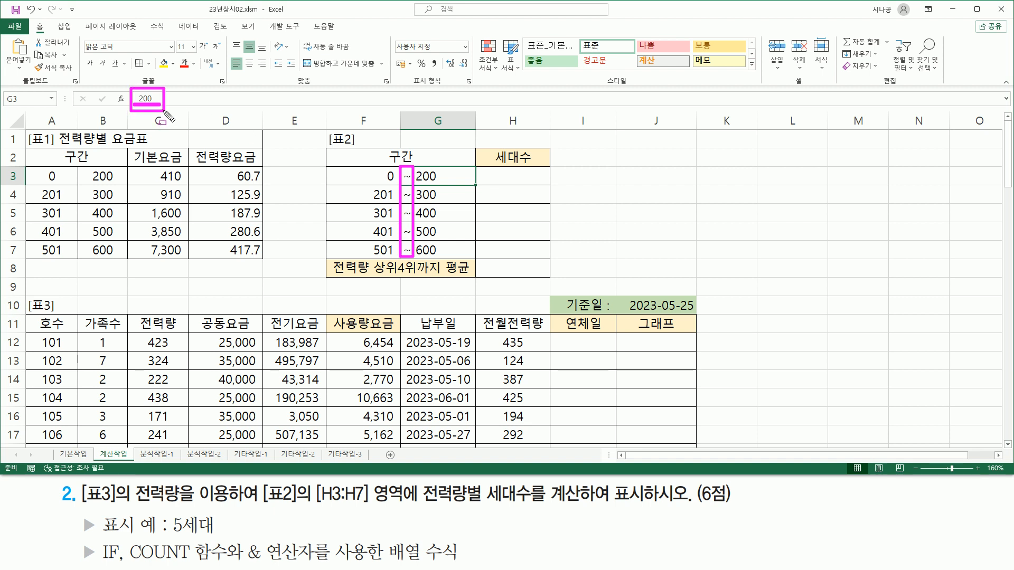
Review the 구간 limits that apply to H3 and the IF, COUNT and & operator required by task 2.
key(Escape)
key(ctrl+2)
drag(491, 170, 539, 184)
drag(376, 182, 441, 181)
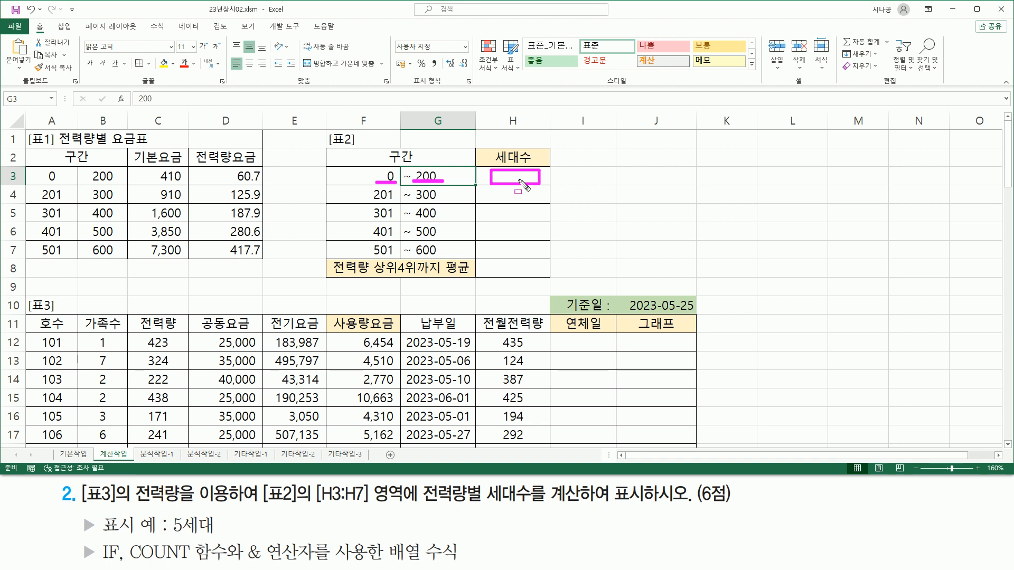
drag(97, 561, 316, 563)
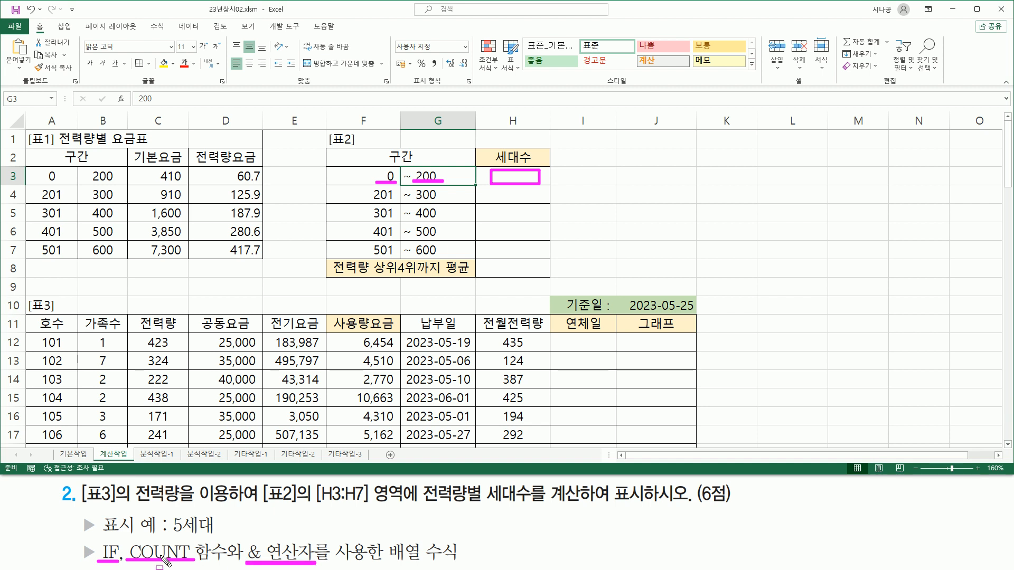
Note the array formula pattern =COUNT( IF( (조건1) * (조건2), 1) ) as text in J5, beside 표2.
drag(386, 540, 466, 564)
key(Escape)
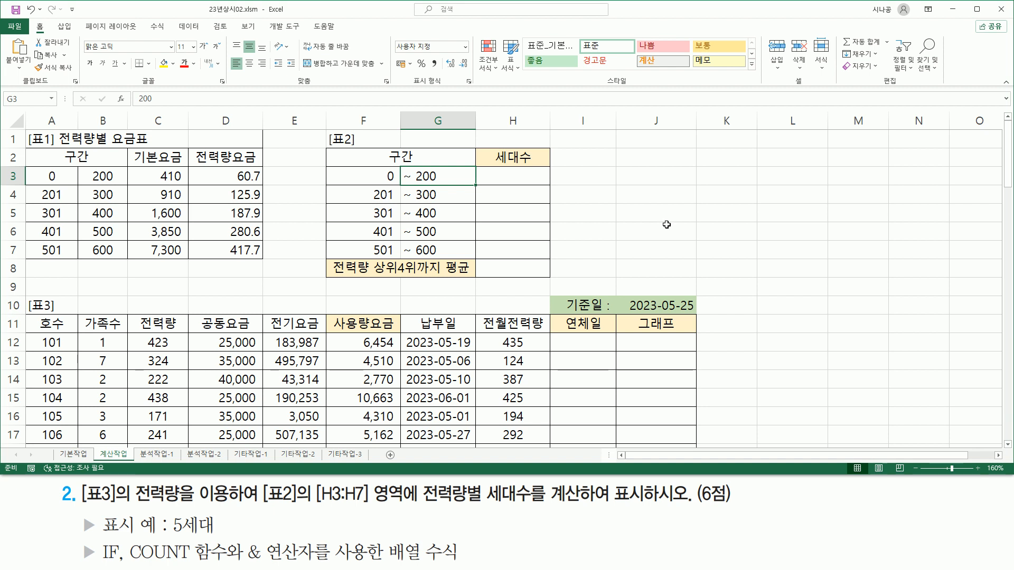
key(ctrl+z)
click(659, 245)
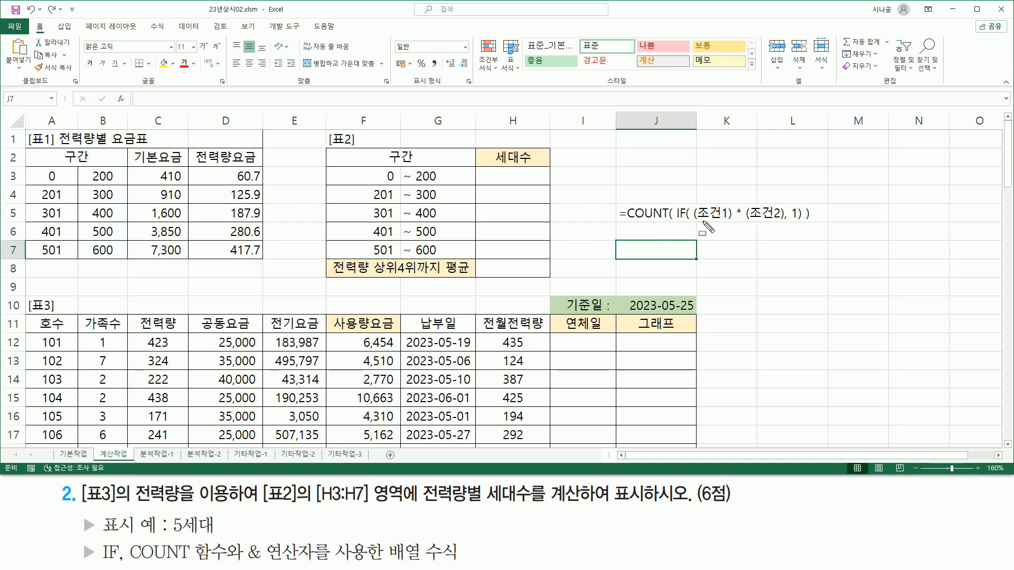
Examine the multiplied conditions, the value 1 and the COUNT function in the formula pattern noted in J5.
drag(693, 220, 782, 220)
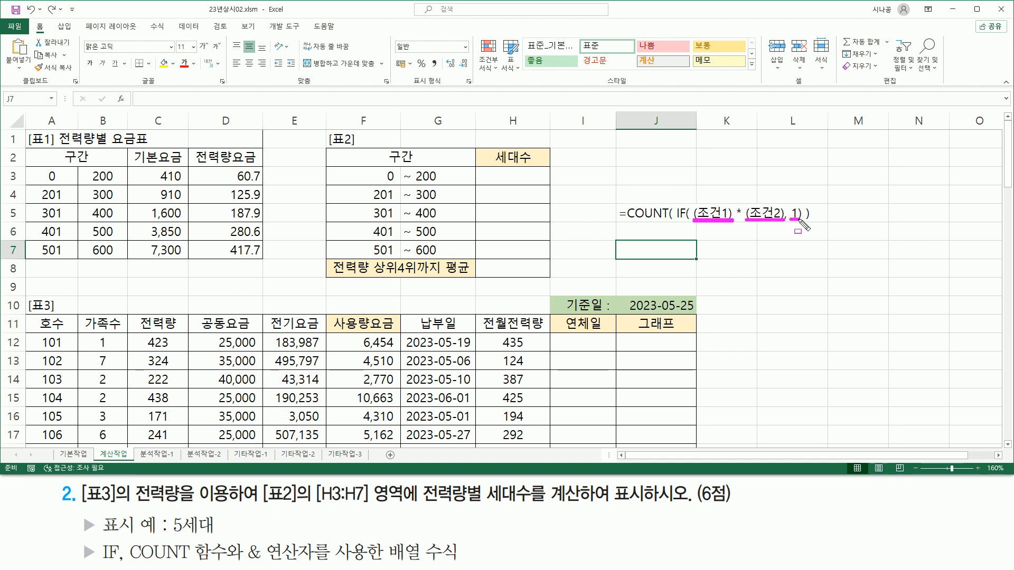
key(Escape)
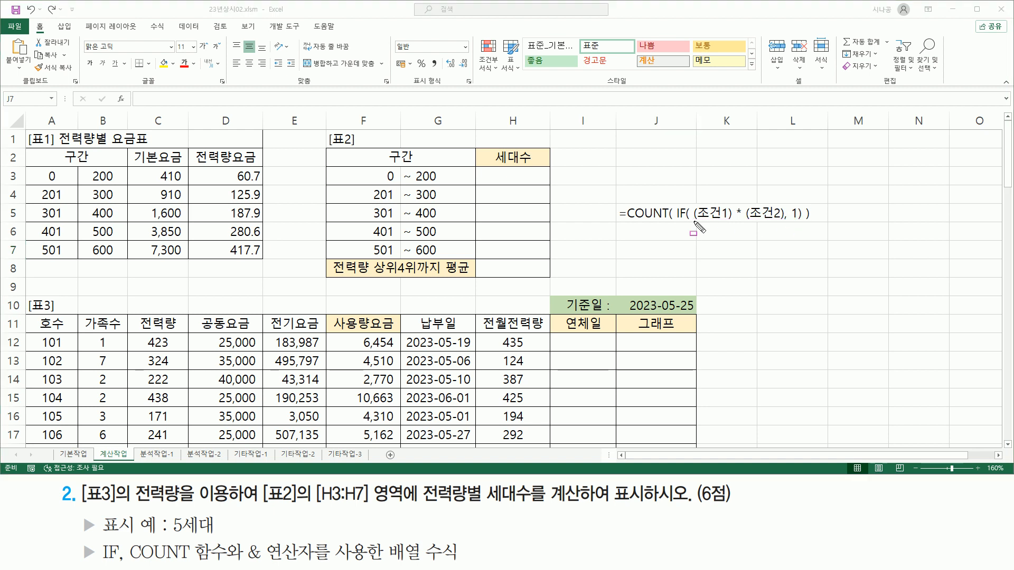
drag(693, 222, 782, 221)
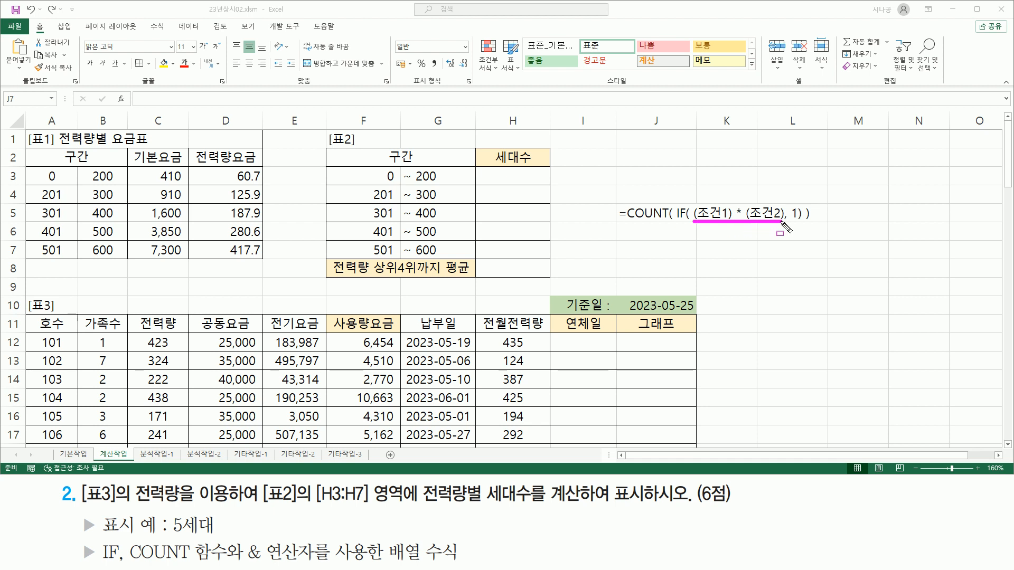
drag(791, 204, 798, 224)
drag(628, 222, 669, 222)
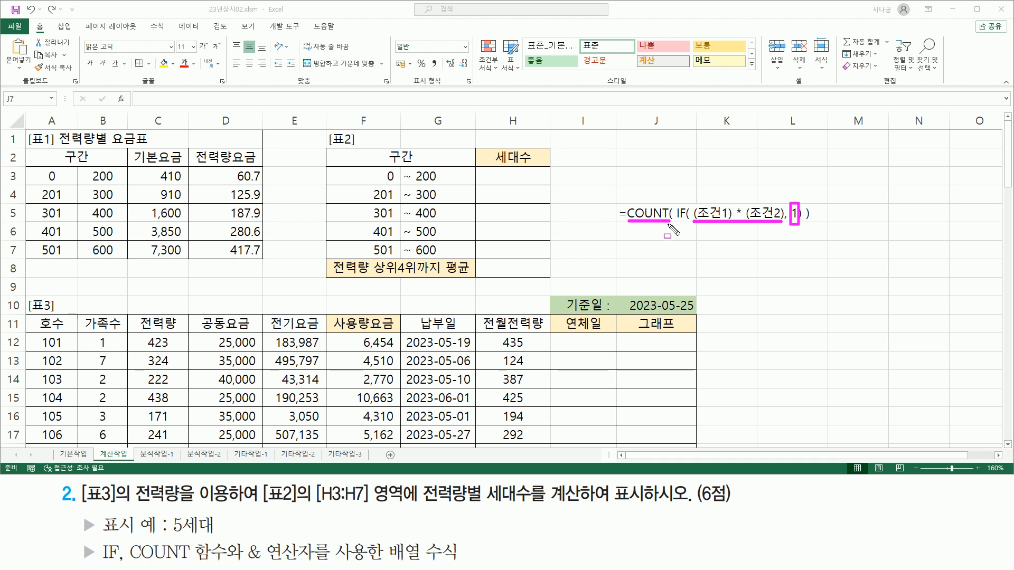
key(Escape)
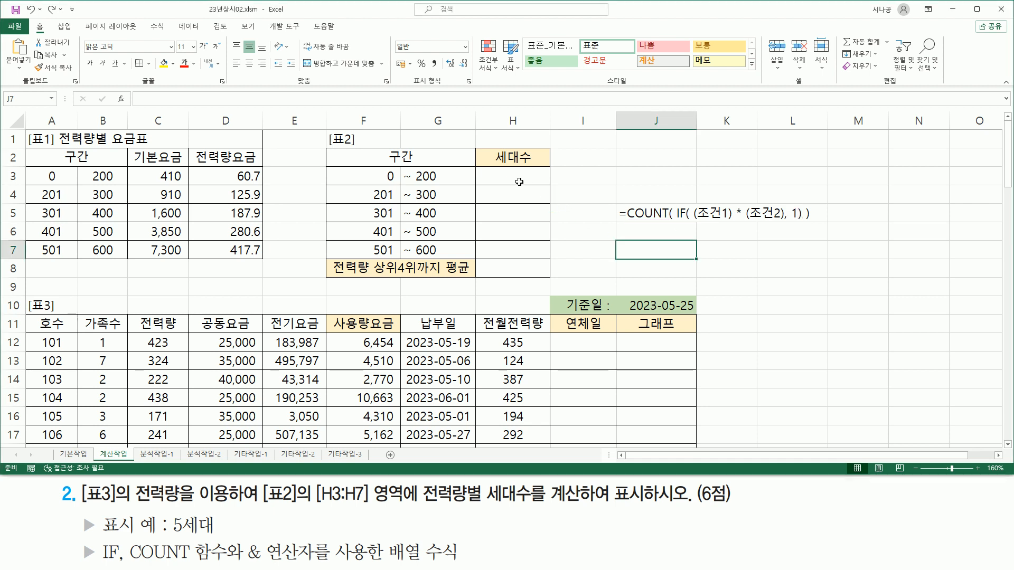
Begin the 세대수 formula in H3 with COUNT and a nested IF, entering the lower-limit condition C12:C35>=F3 in its own parentheses.
click(519, 182)
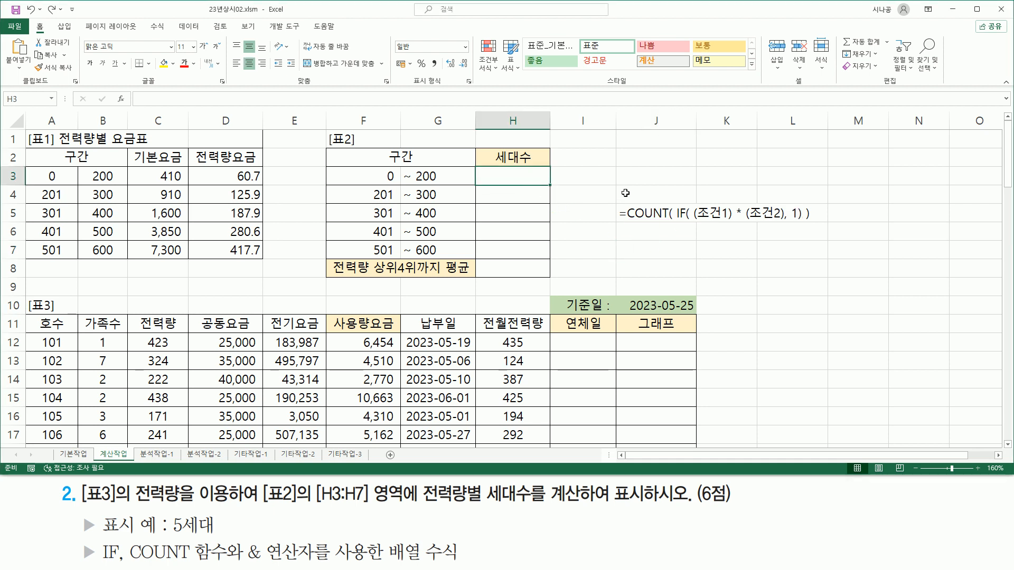
text(=count)
key(Tab)
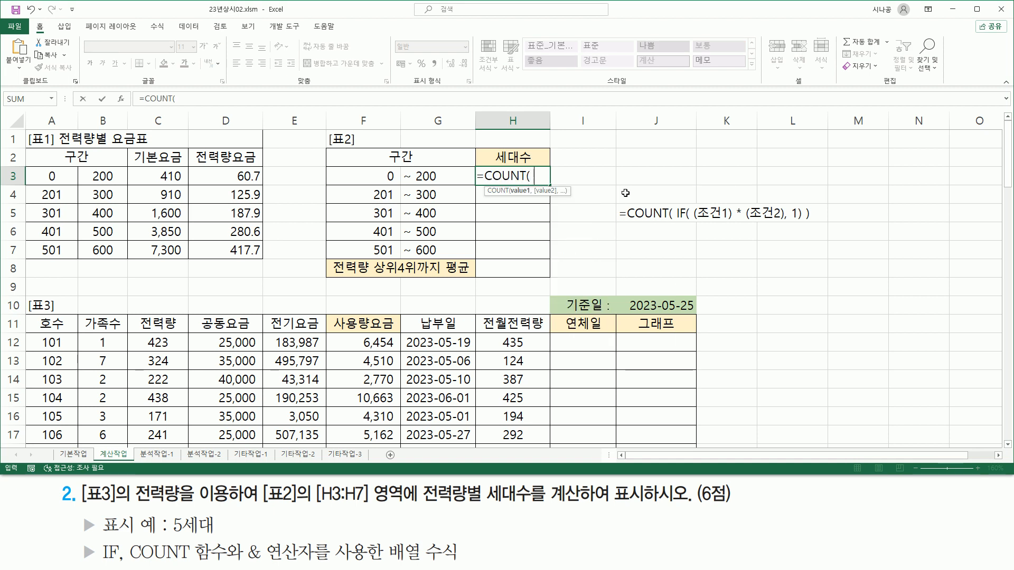
text(if)
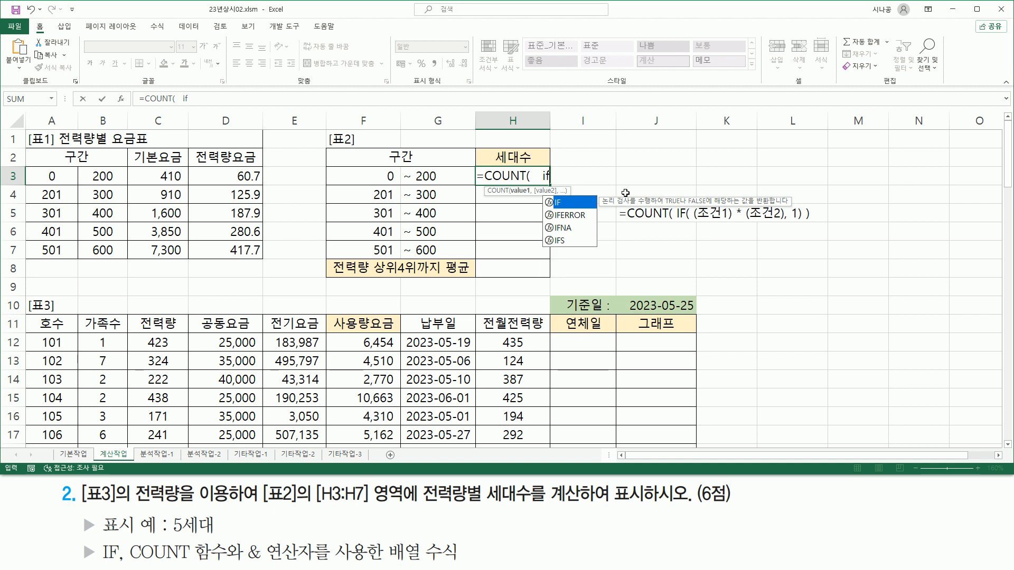
key(Tab)
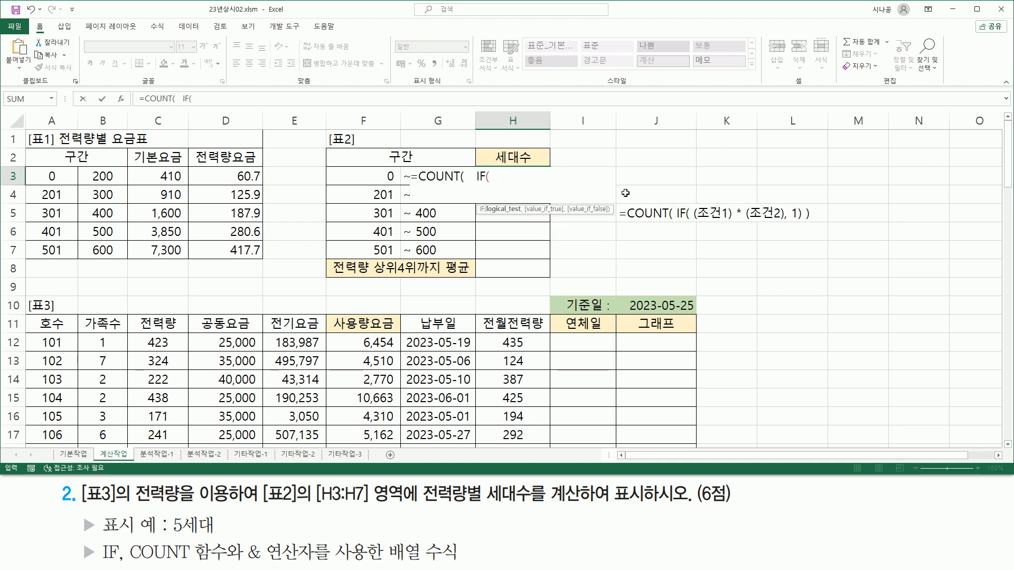
text(()
drag(144, 344, 167, 420)
scroll(459, 266, up, 7)
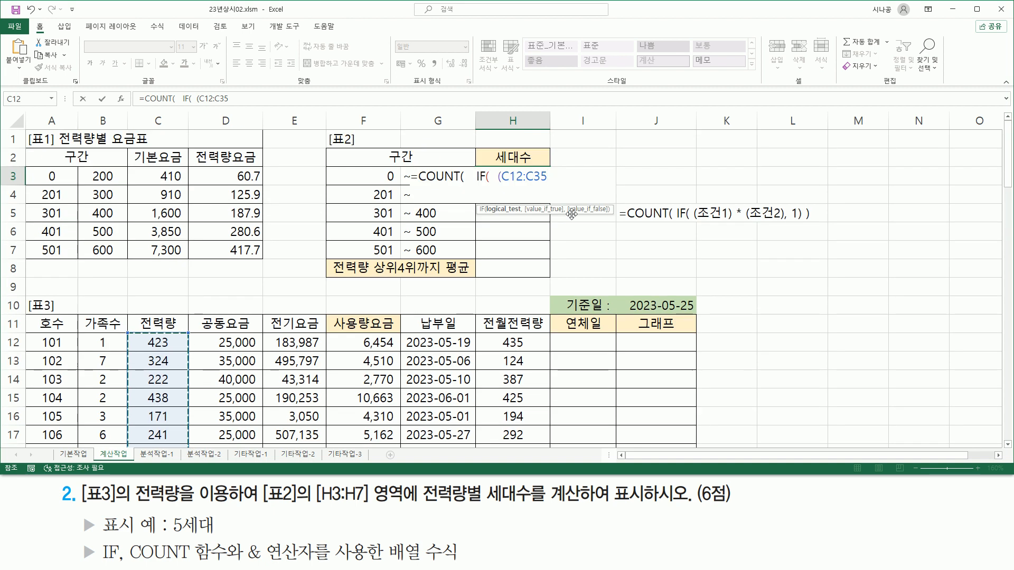
text(,)
text(>=)
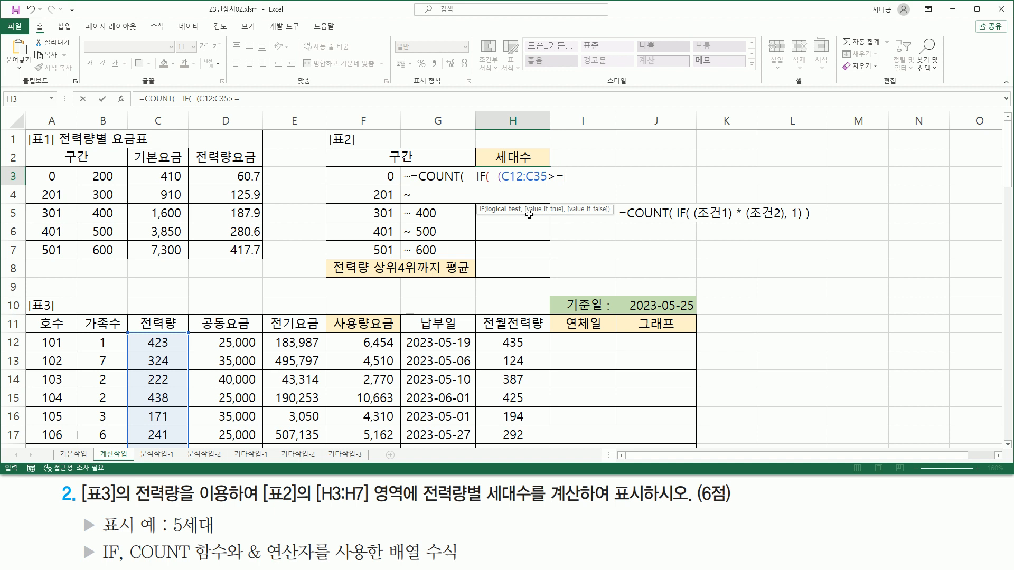
click(369, 175)
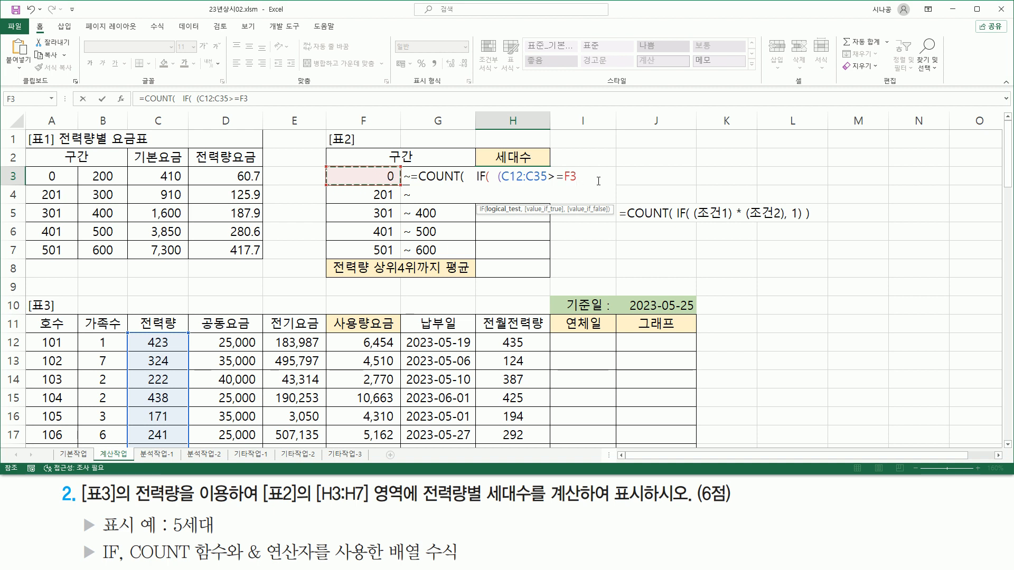
Multiply the first condition in H3 by (C12:C35<=G3), return 1 as the true value, and close the IF and COUNT functions.
text()  *  ()
drag(160, 342, 165, 404)
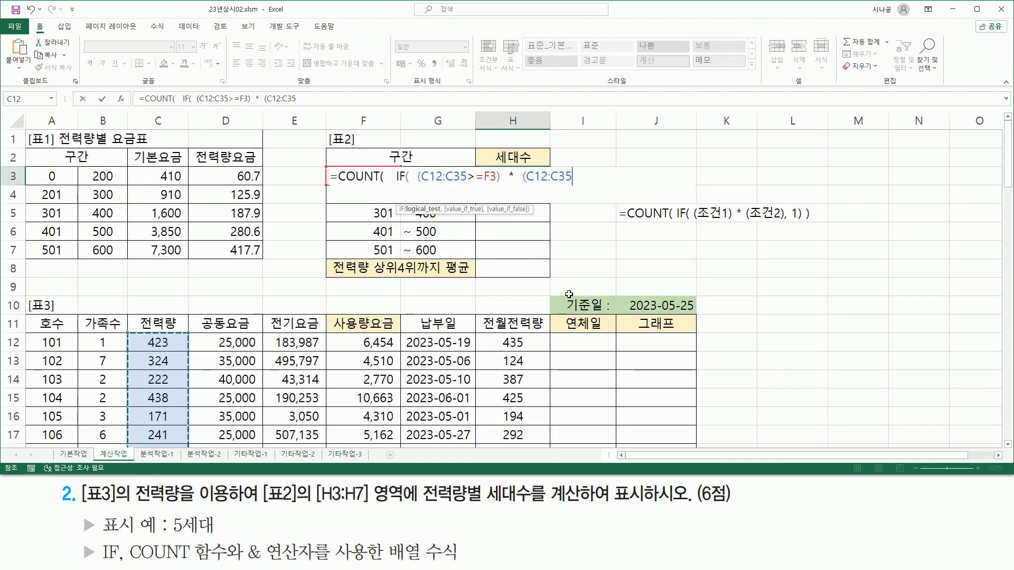
text(<=)
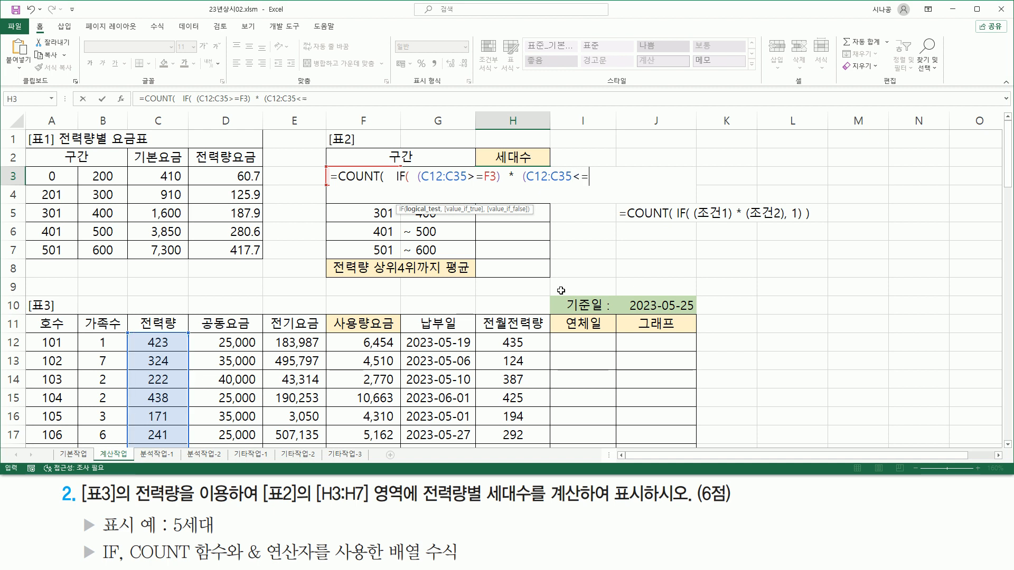
key(Left)
text())
text(,)
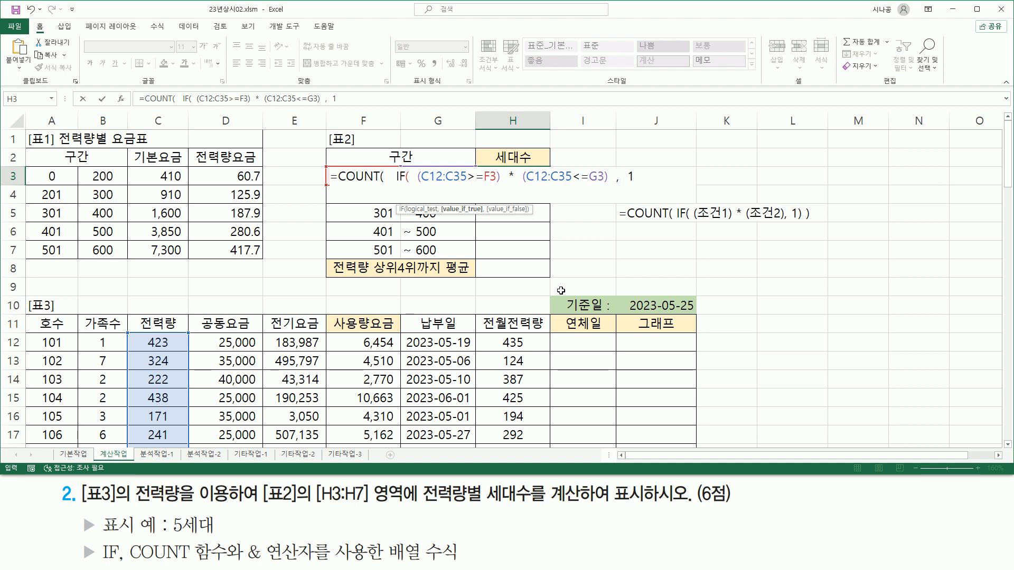
text(1  ))
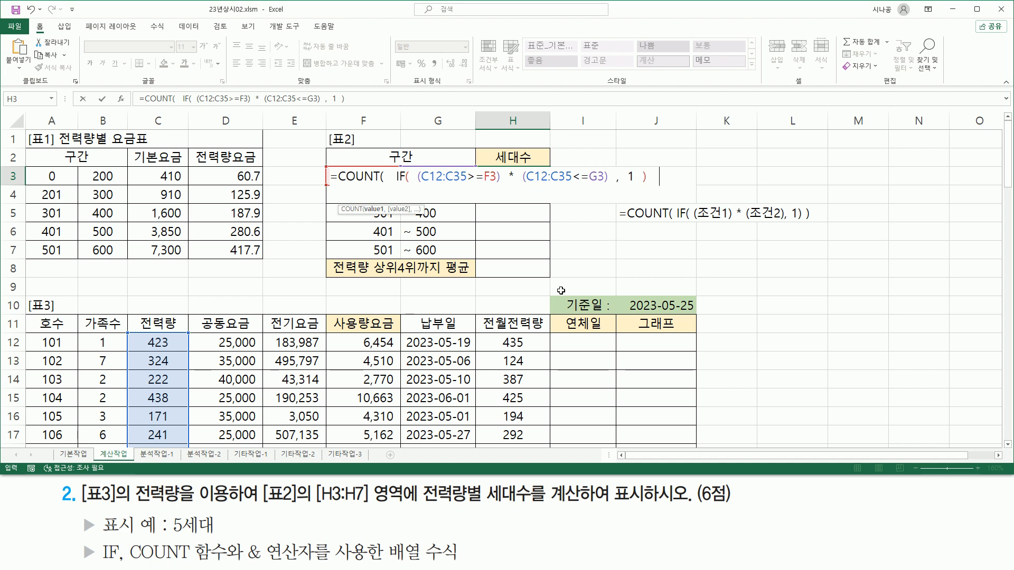
text(  ))
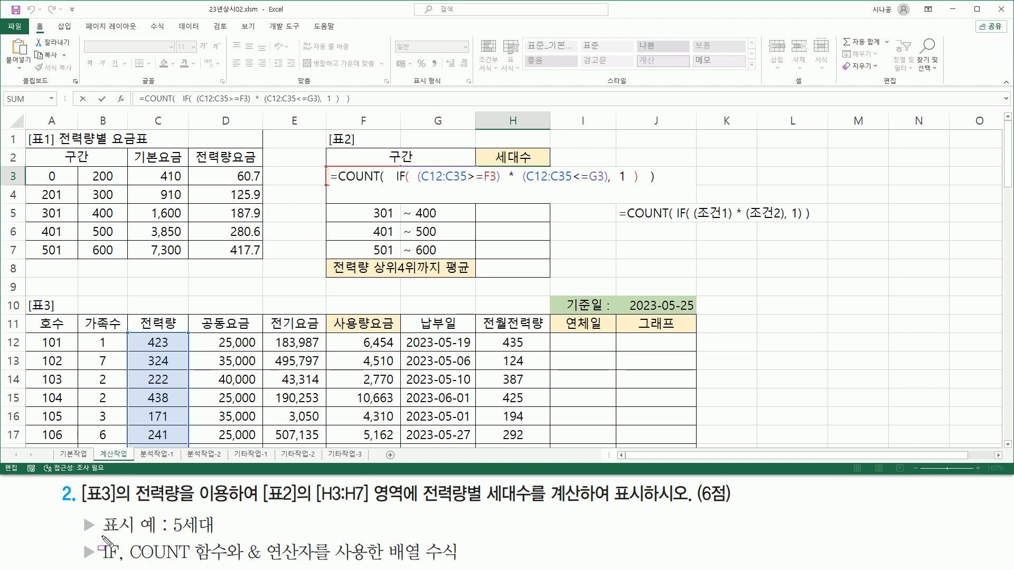
Append & "세대" to the H3 formula to match task 2's display example 5세대.
mouse_move(98, 535)
mouse_down()
mouse_move(184, 525)
mouse_move(170, 534)
mouse_move(172, 512)
mouse_move(215, 535)
mouse_up()
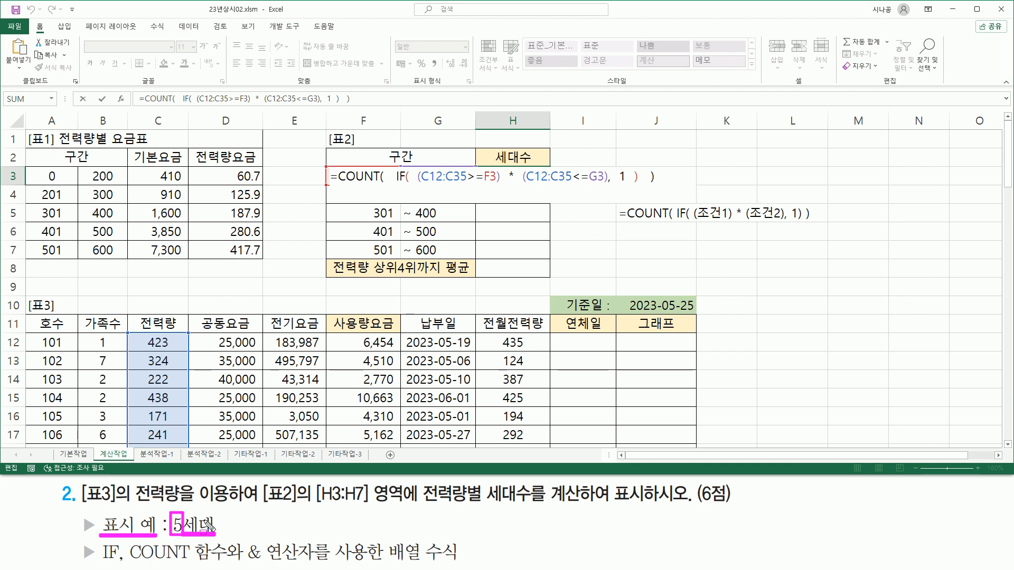
mouse_move(245, 539)
mouse_down()
mouse_move(245, 560)
mouse_move(318, 566)
mouse_up()
key(Escape)
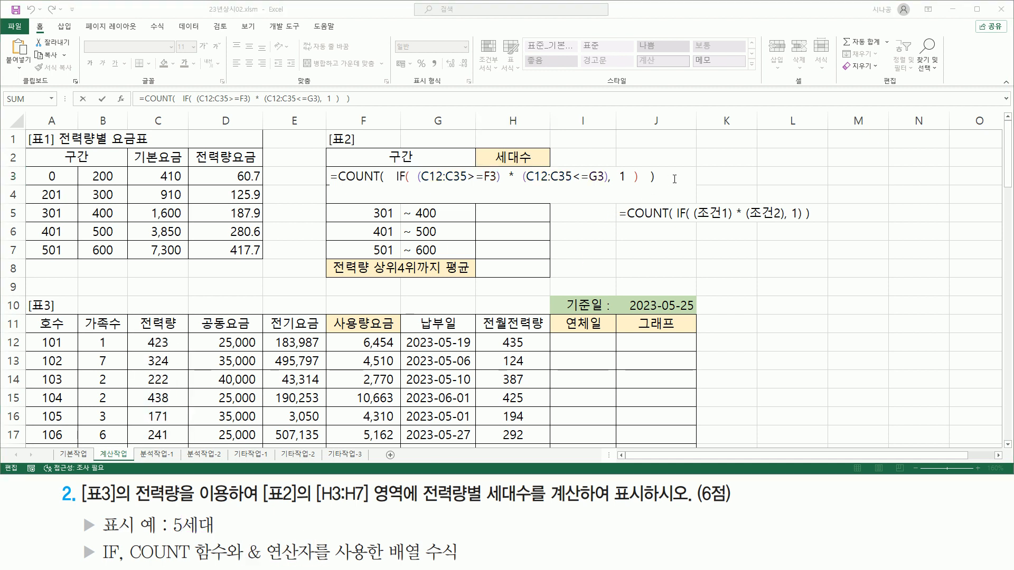
text(&)
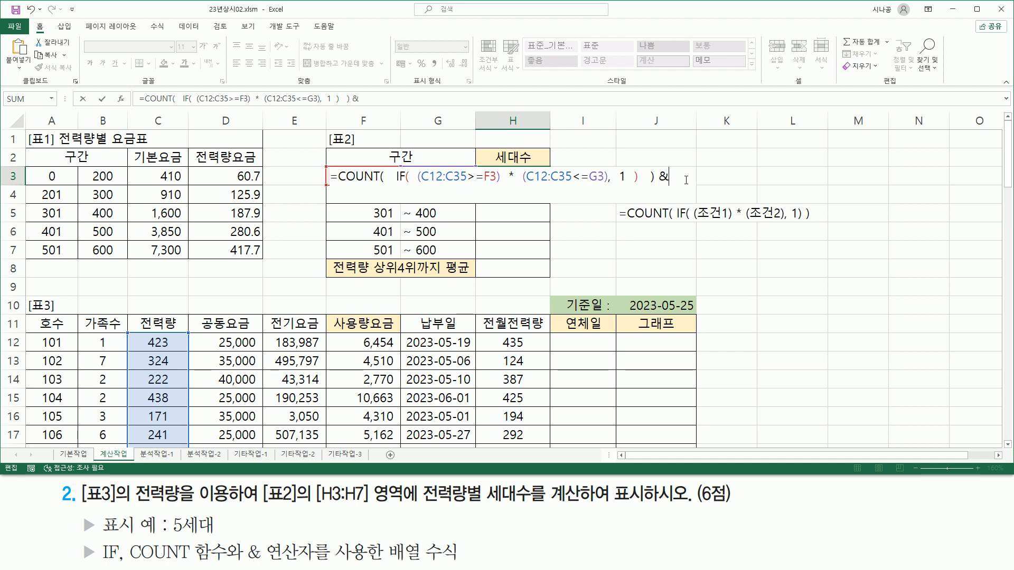
text( "세대")
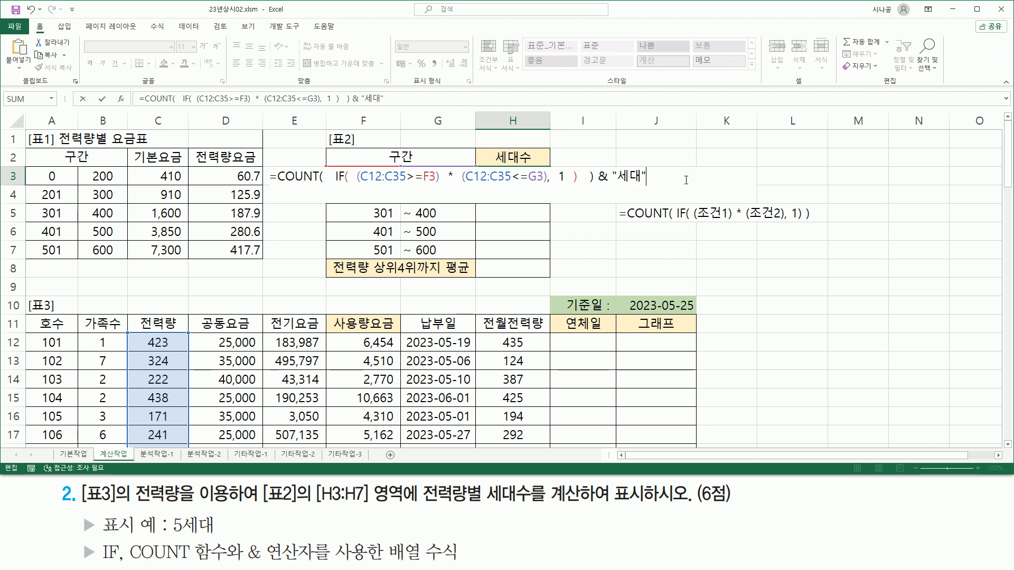
Make both C12:C35 references in the H3 formula absolute as $C$12:$C$35.
drag(361, 184, 404, 184)
drag(467, 184, 512, 184)
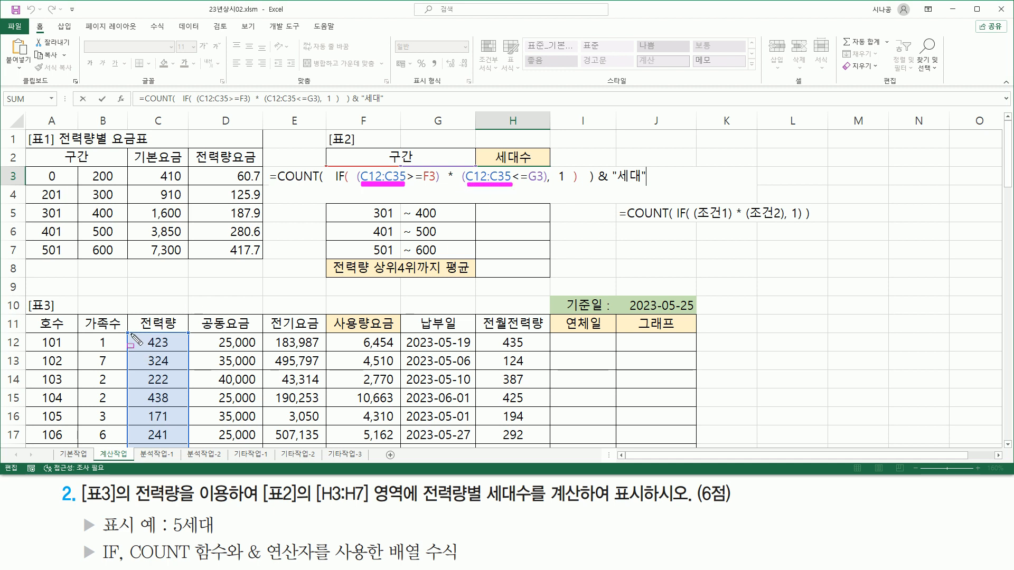
mouse_move(130, 339)
mouse_down()
mouse_move(179, 423)
mouse_move(180, 448)
mouse_up()
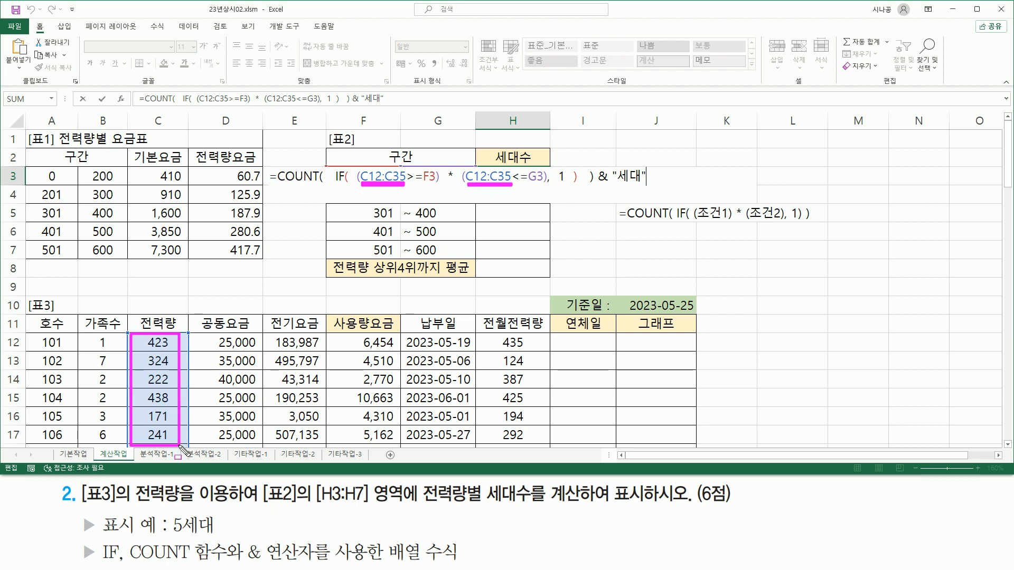
key(Escape)
drag(375, 179, 392, 182)
key(F4)
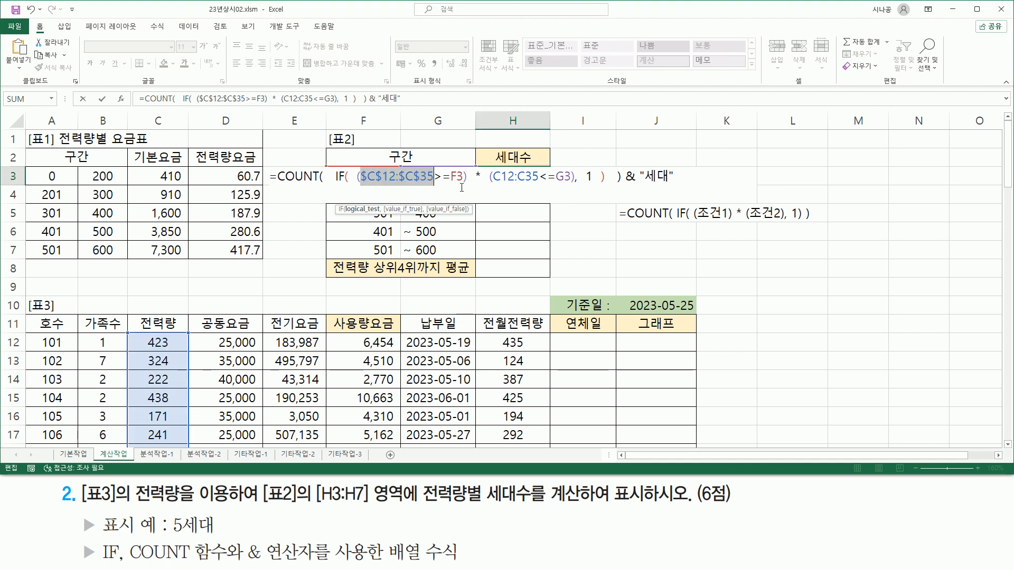
drag(502, 178, 533, 179)
key(F4)
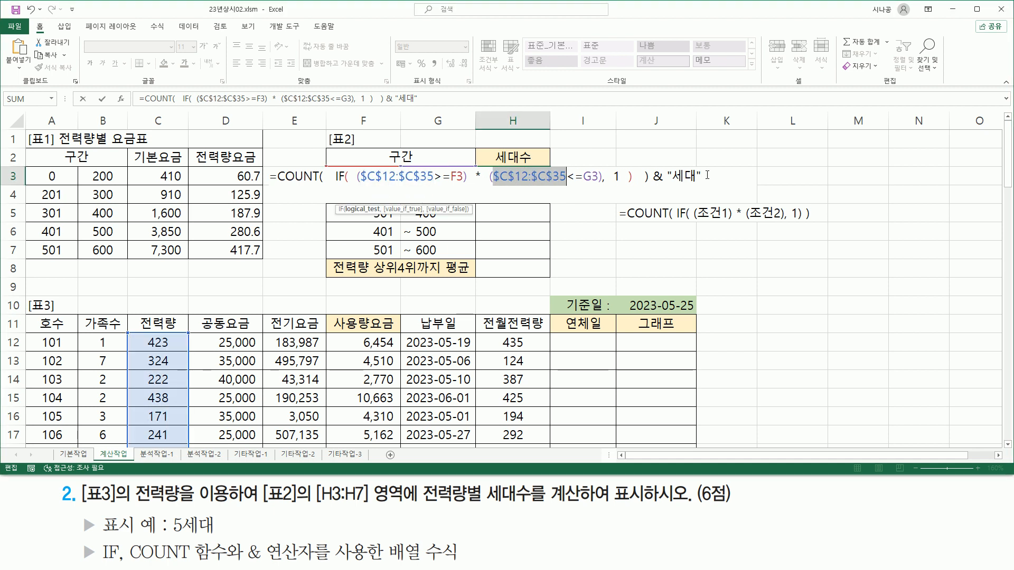
Enter the H3 formula as an array formula and fill it down through H7.
click(708, 175)
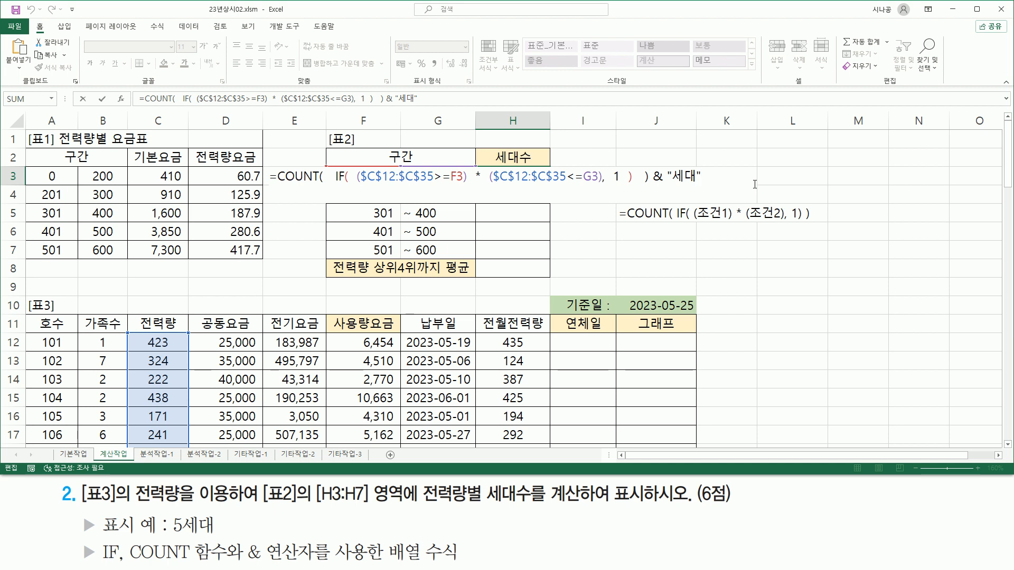
key(ctrl+shift+Return)
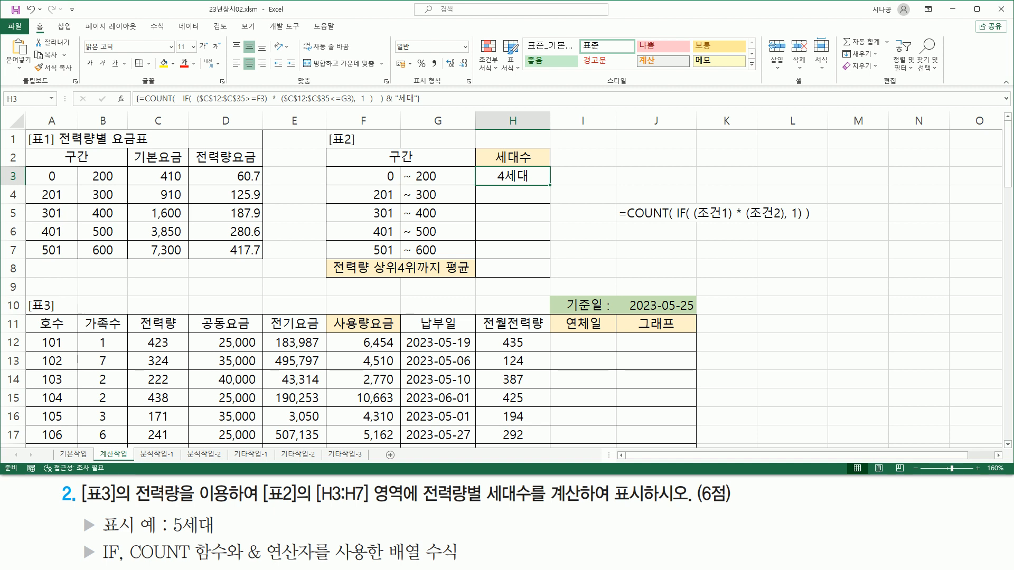
drag(552, 187, 548, 257)
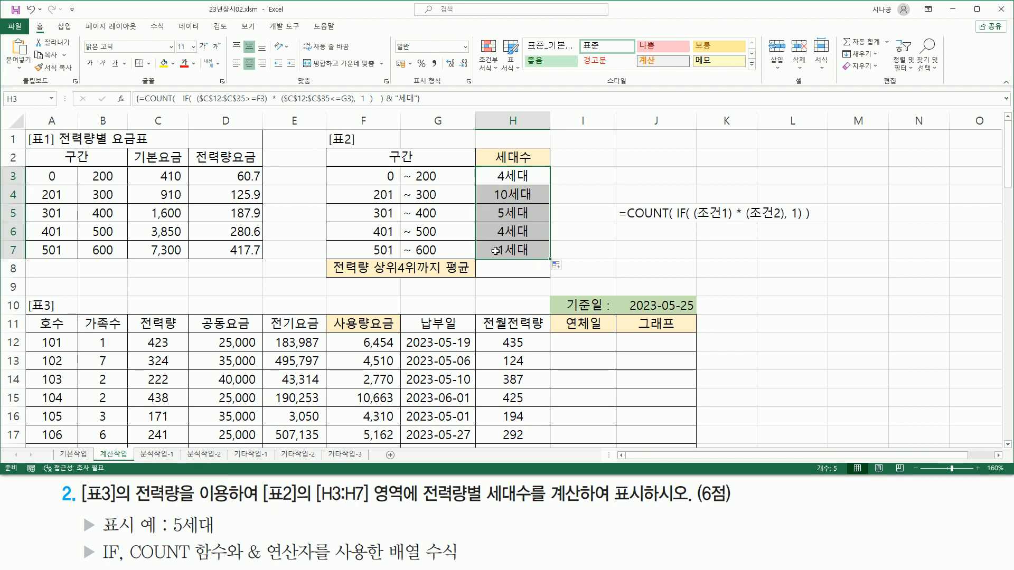
Note the finished H3 formula as plain text in C9 and color it red.
click(164, 286)
text('=COUNT( IF( ($C$12:$C$35>=F3) * ($C$12:$C$35<=G3), 1 ) ) & "세대")
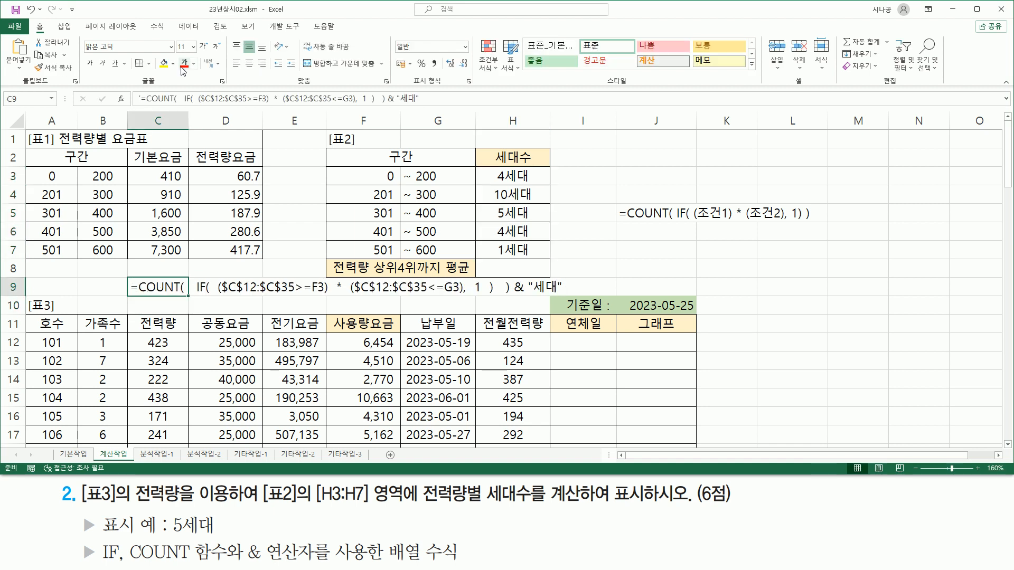
click(188, 62)
click(280, 231)
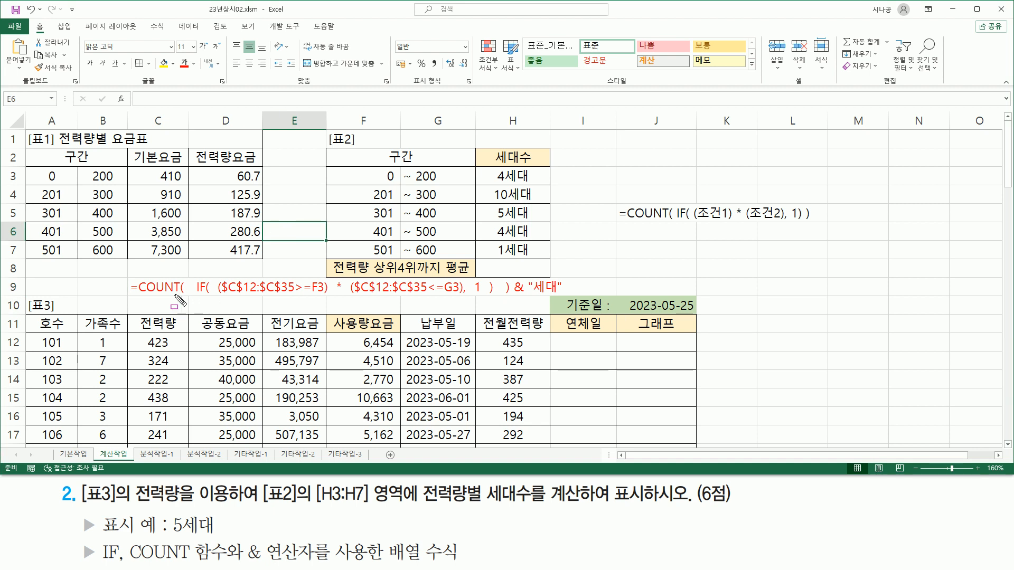
Review the two conditions, the * operator, the value 1, the COUNT part and the & "세대" suffix of the formula noted in C9.
mouse_move(220, 297)
mouse_down()
mouse_move(328, 297)
mouse_move(344, 280)
mouse_move(464, 297)
mouse_move(478, 274)
mouse_move(483, 304)
mouse_up()
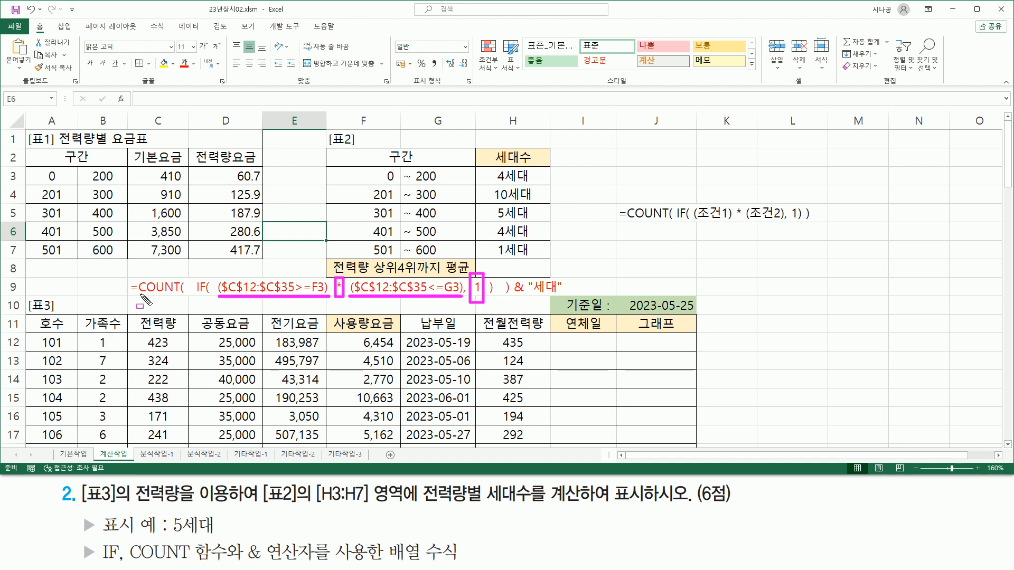
drag(138, 298, 510, 297)
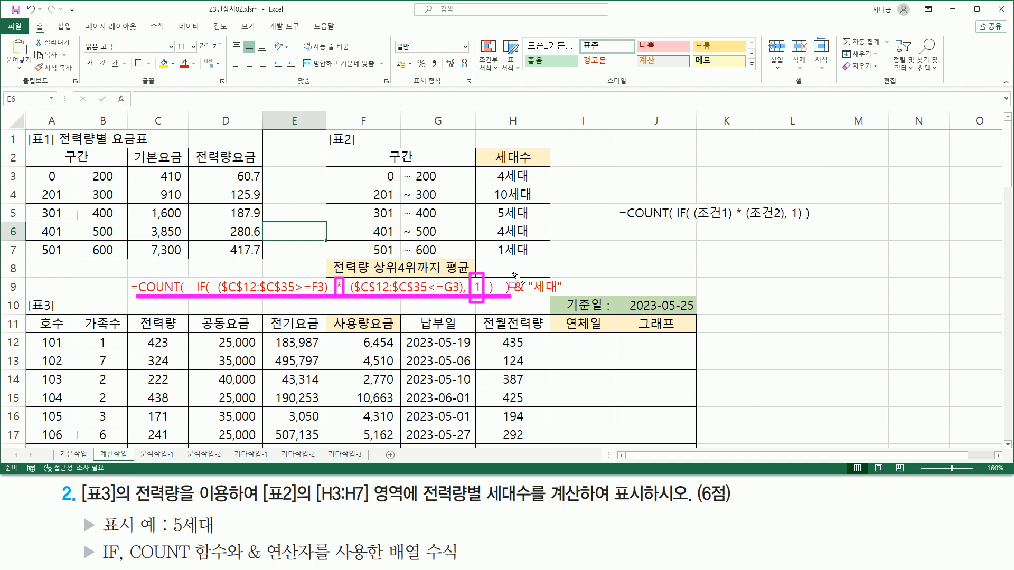
drag(512, 272, 569, 299)
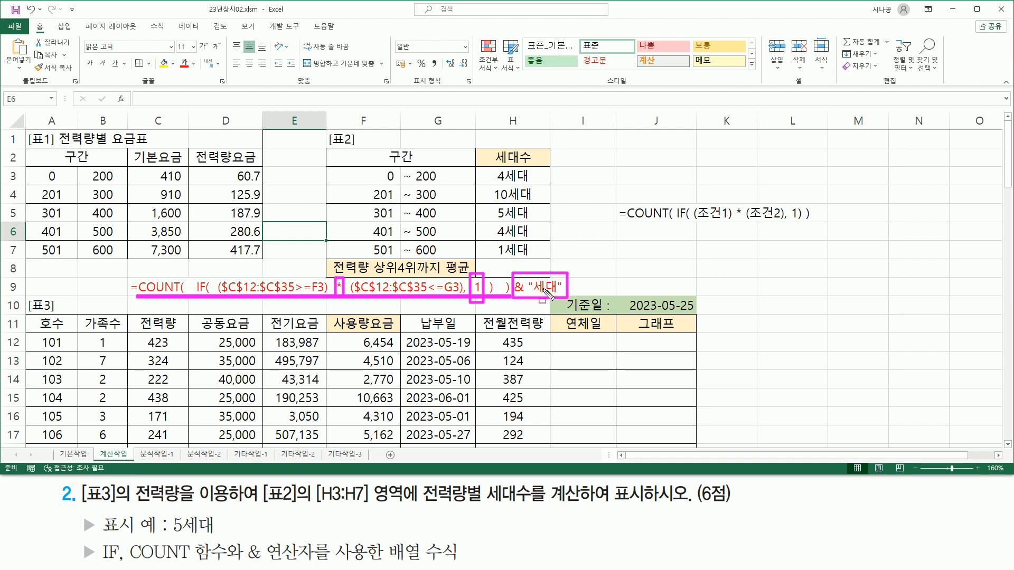
Examine task 3: the 전력량 column of 표3, target cell H8, the 상위 4위 이내 average, and the required IF, AVERAGE, LARGE array formula.
key(Escape)
click(634, 249)
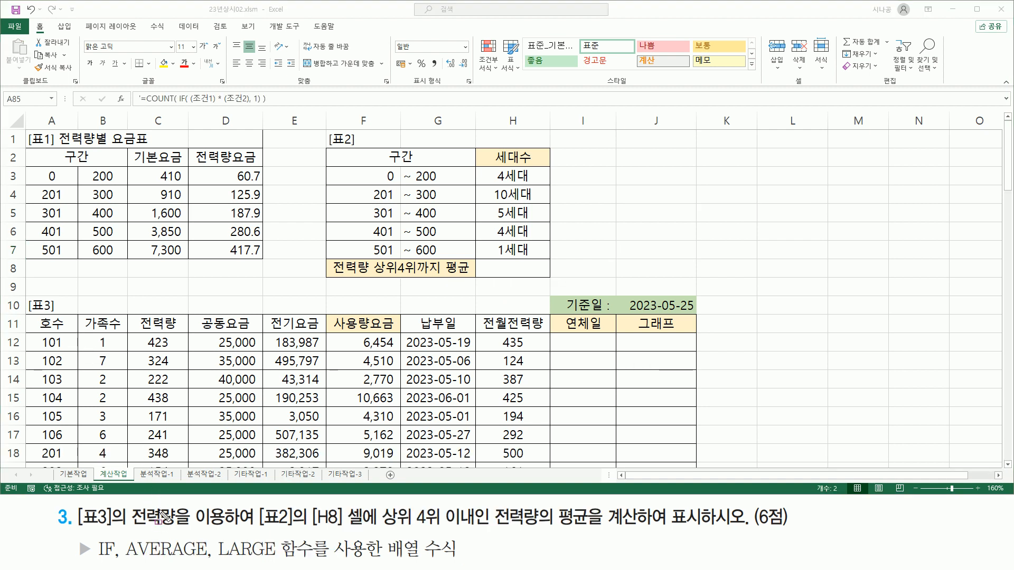
drag(76, 526, 183, 532)
drag(140, 333, 174, 466)
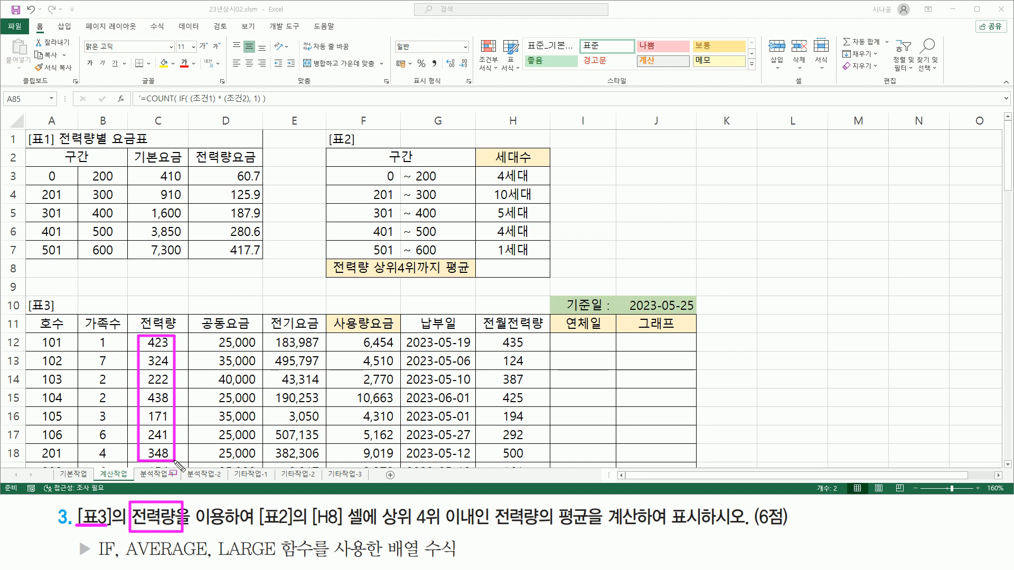
drag(256, 526, 366, 526)
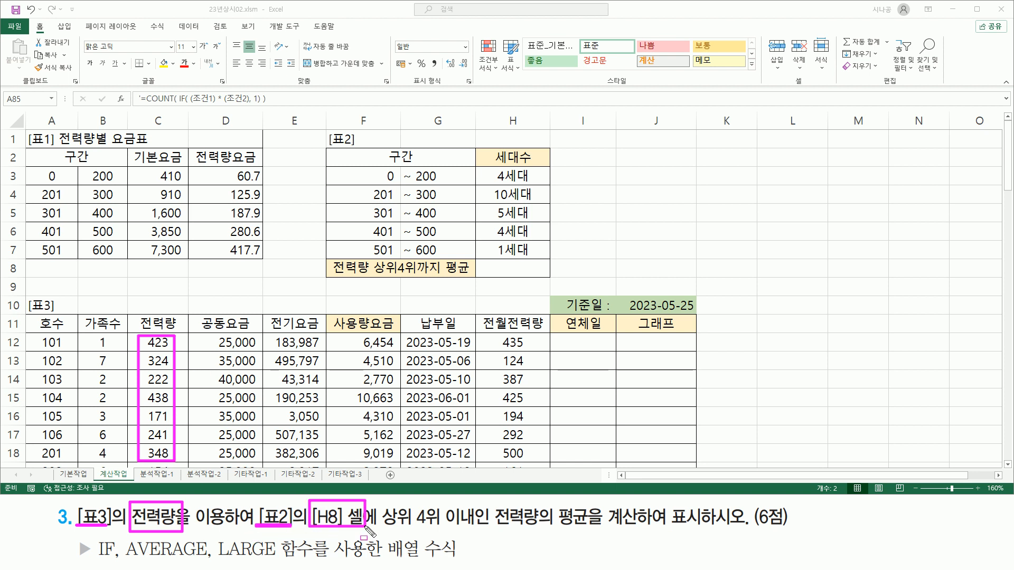
drag(480, 261, 546, 278)
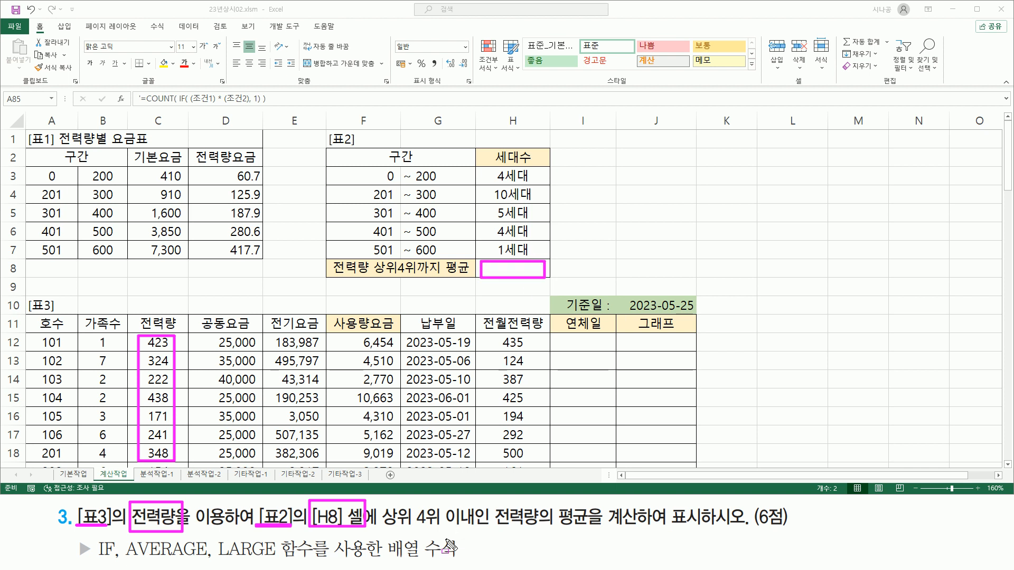
drag(383, 527, 643, 526)
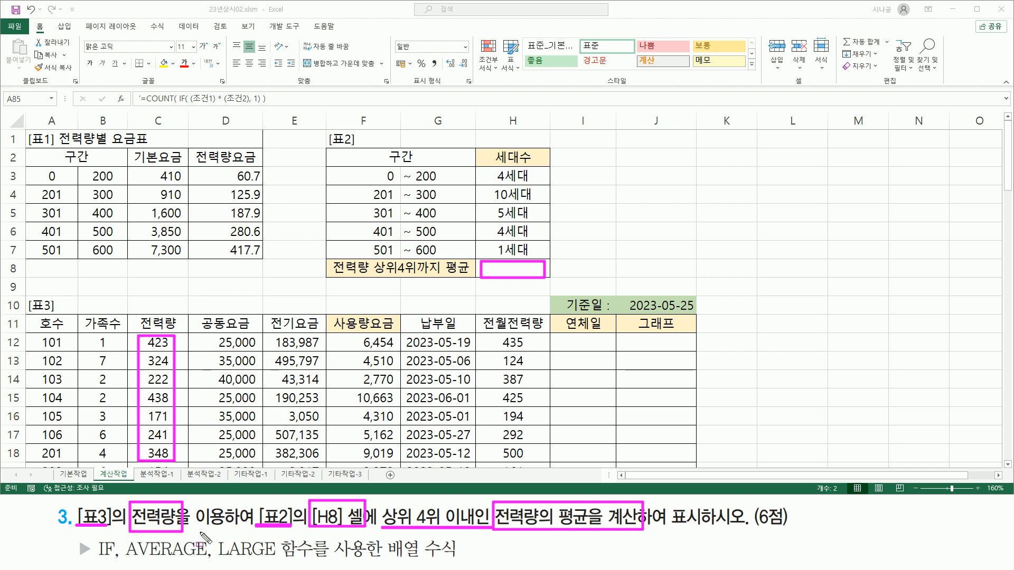
drag(93, 559, 465, 563)
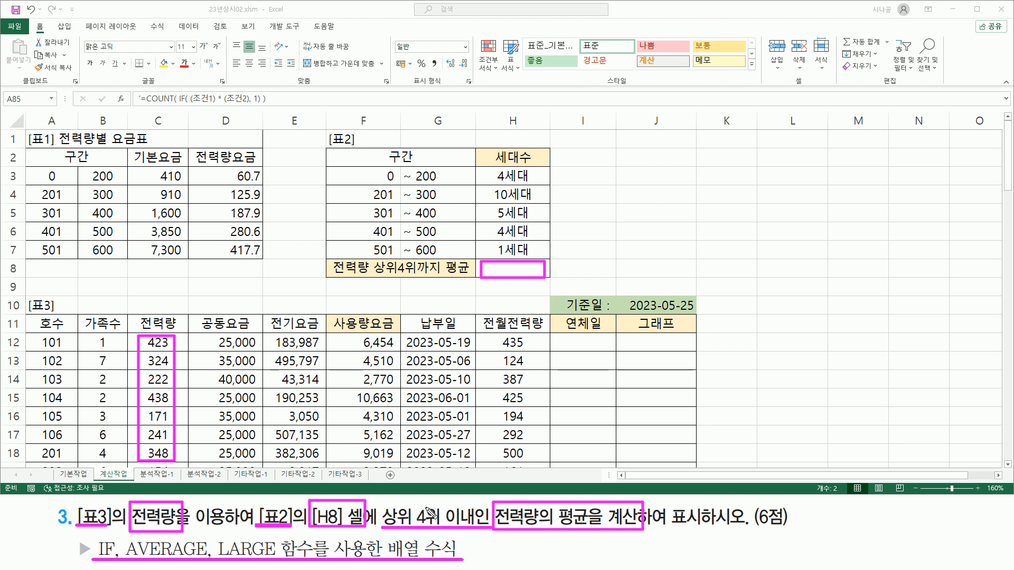
drag(439, 508, 452, 501)
mouse_move(243, 537)
mouse_down()
mouse_move(249, 544)
mouse_move(264, 525)
mouse_up()
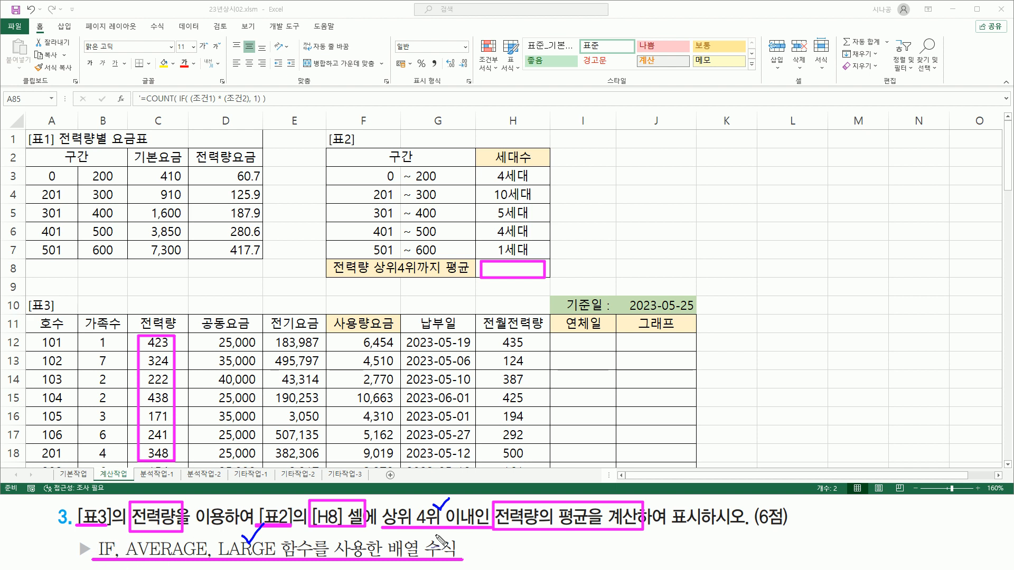
drag(415, 539, 435, 524)
Note the formula outline "average( if( 조건 , 계산범위 ) )" as plain text in J3.
key(Escape)
click(652, 175)
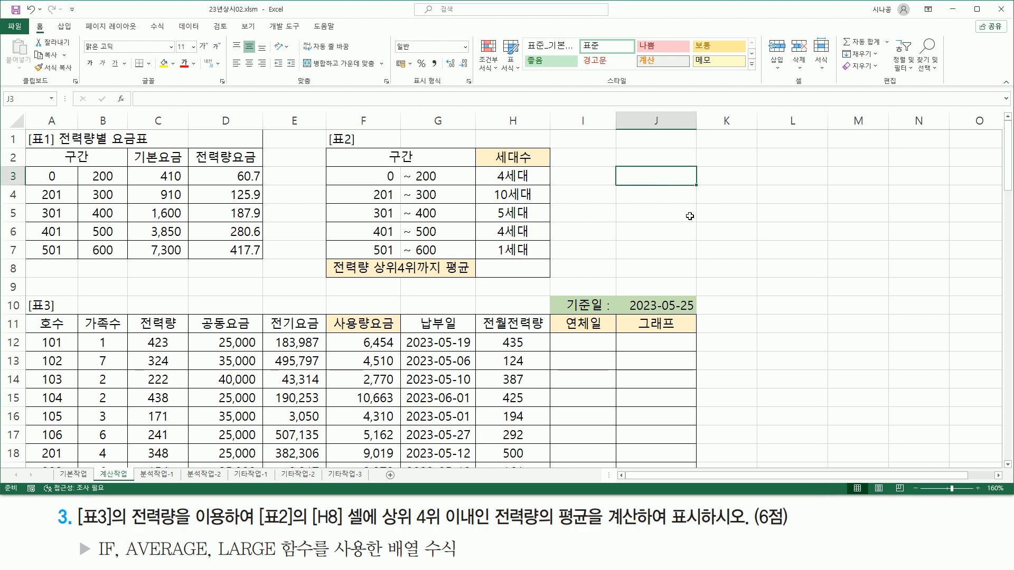
text(=)
text(verage)
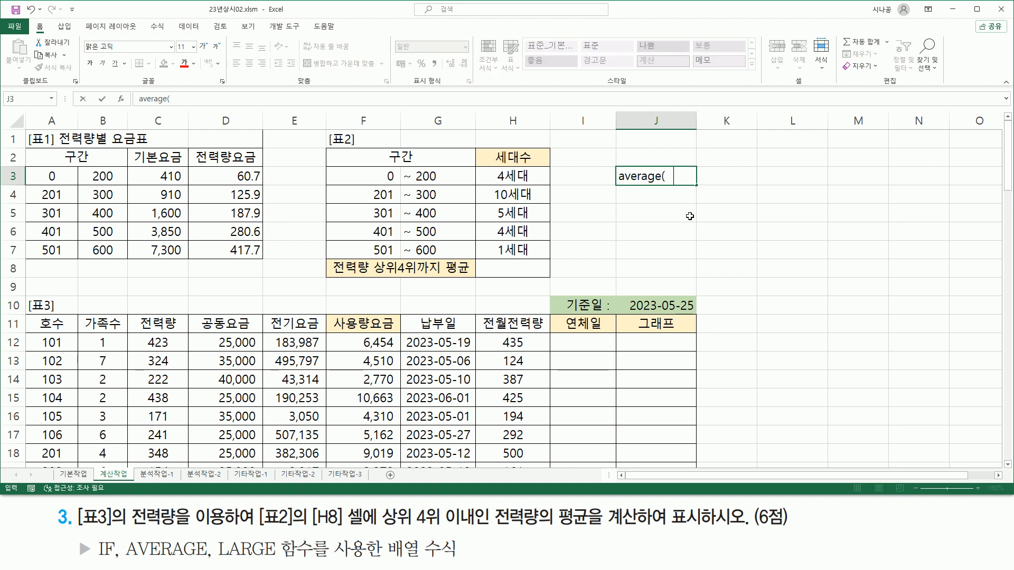
text((  if( 조건)
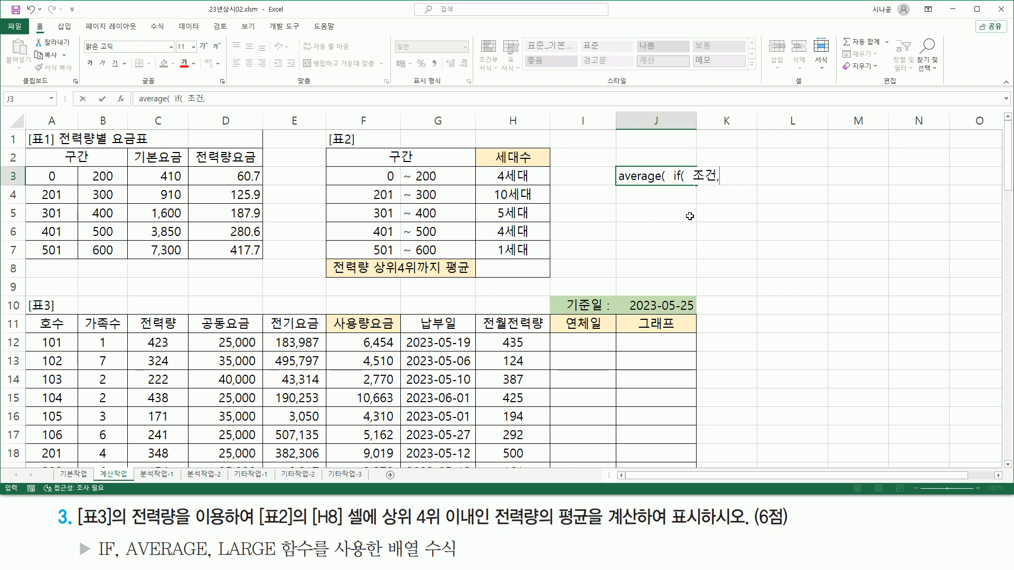
text( , 계산범위 ) ))
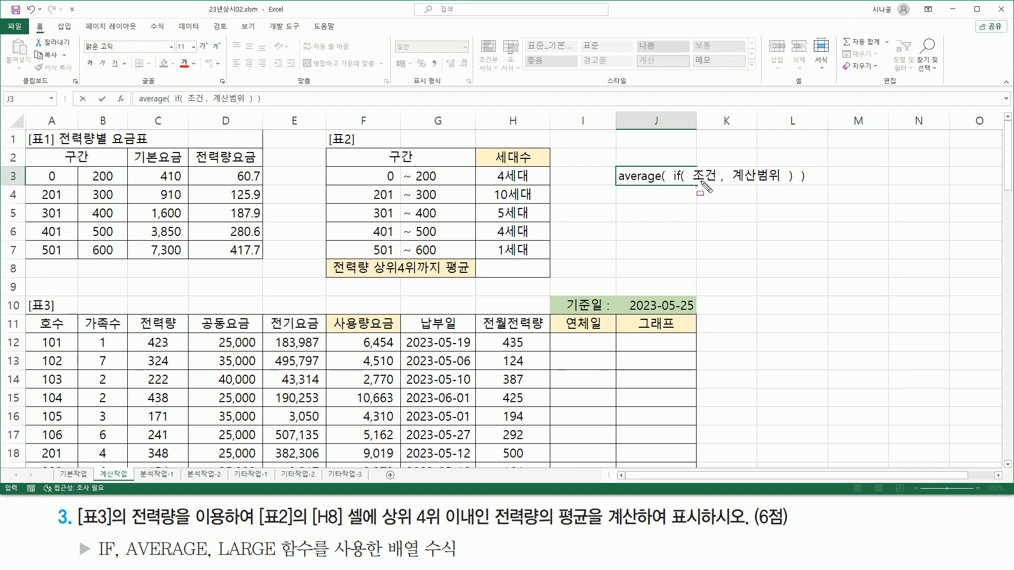
Review the outline's 조건 and 계산범위 parts against the 상위 4위 이내 requirement, the LARGE function and the 전력량 data.
drag(692, 184, 785, 184)
drag(619, 185, 658, 185)
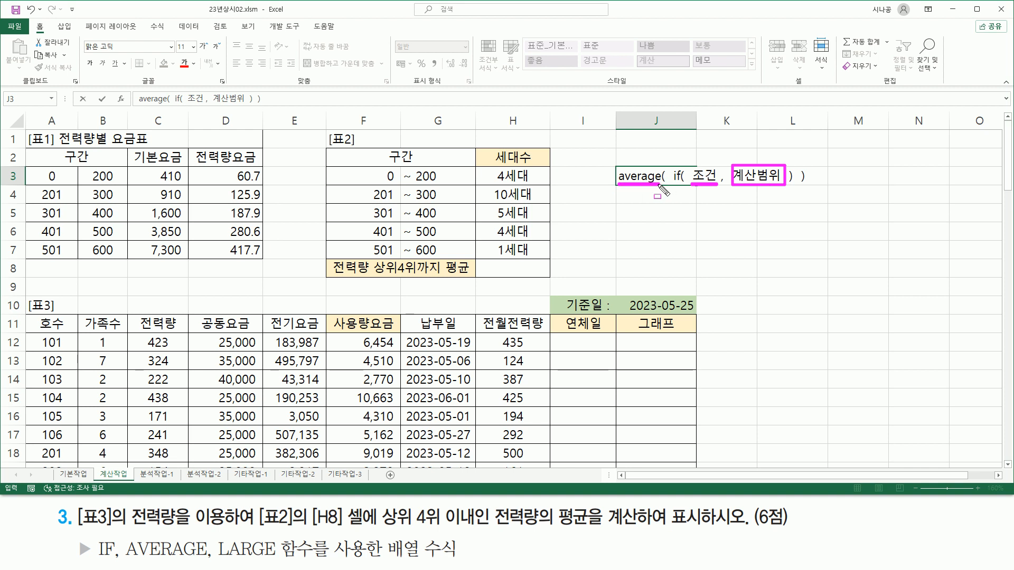
key(Escape)
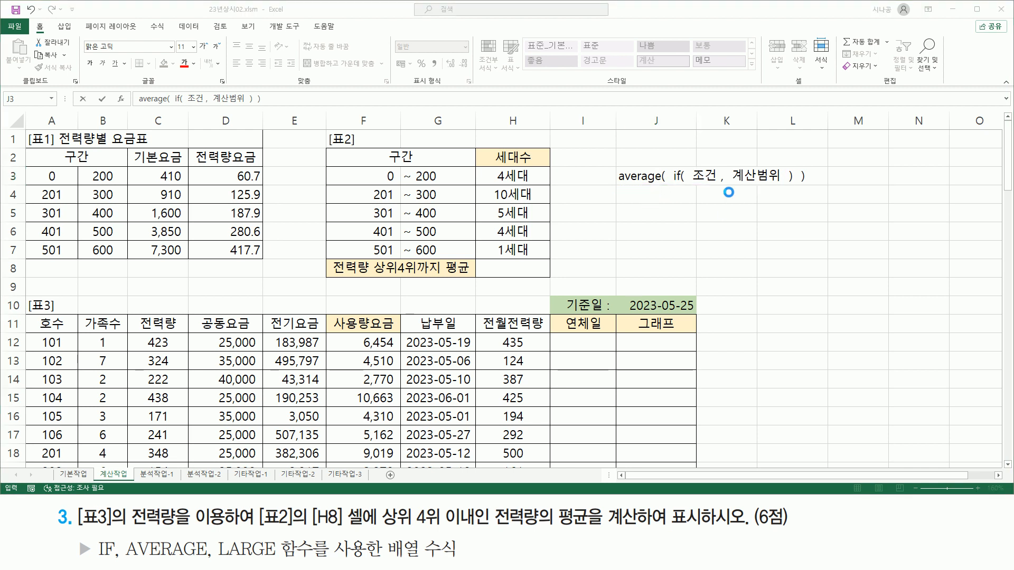
drag(690, 184, 711, 185)
drag(374, 527, 486, 527)
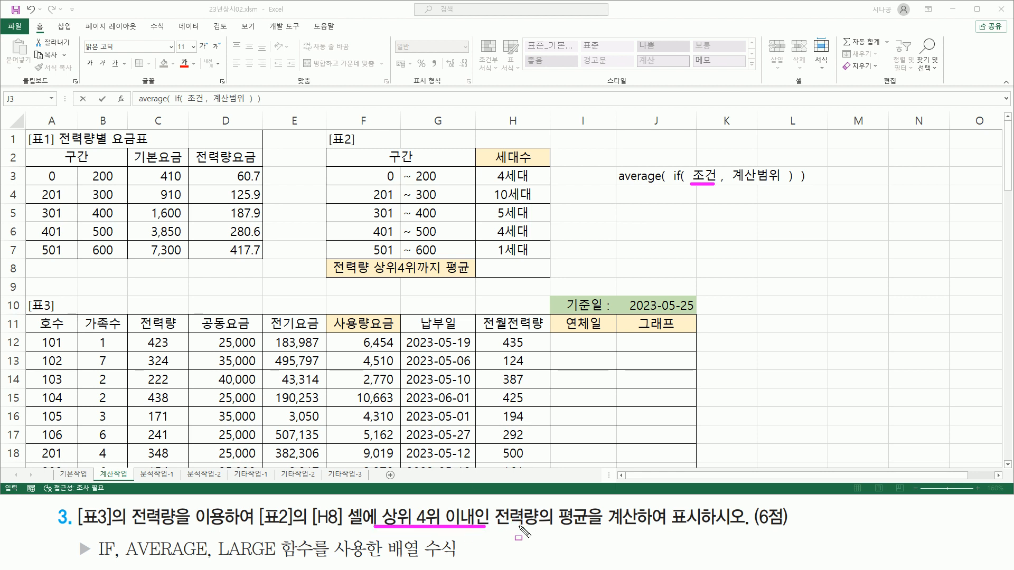
drag(215, 536, 315, 565)
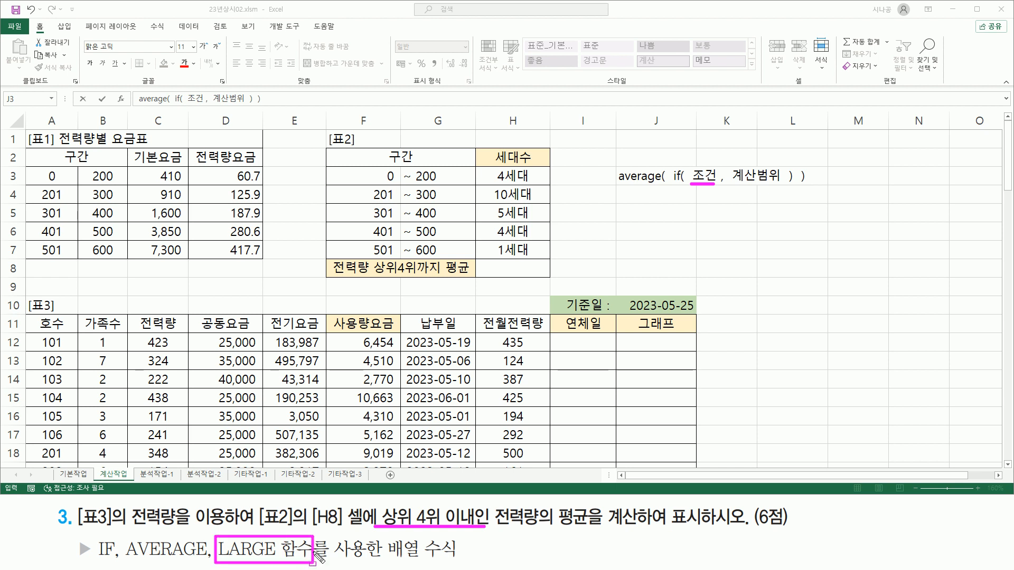
drag(137, 332, 179, 465)
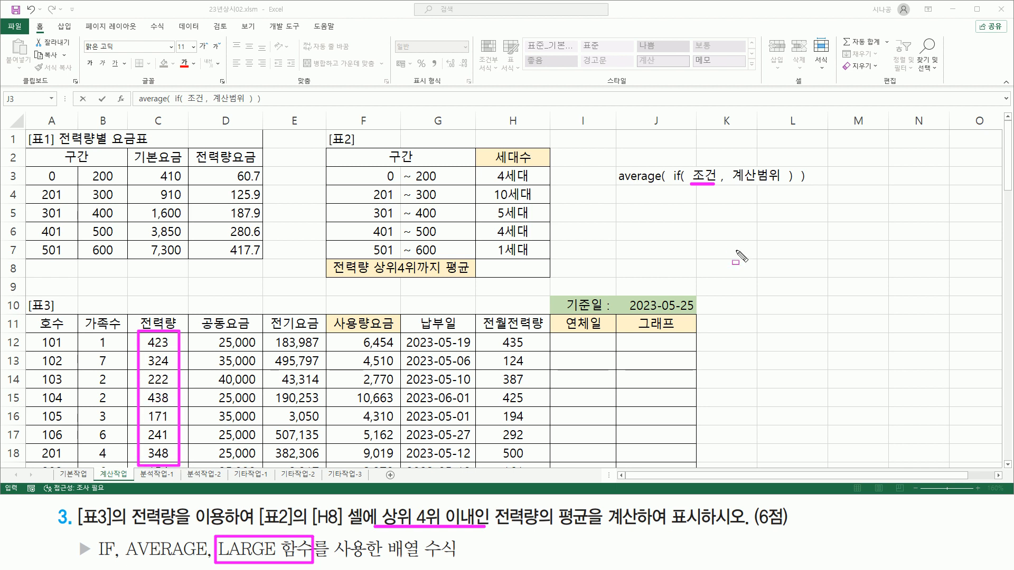
key(Escape)
Enter =LARGE( C12:C35, 4 ) in H8 to get the fourth-highest 전력량.
click(530, 270)
click(517, 269)
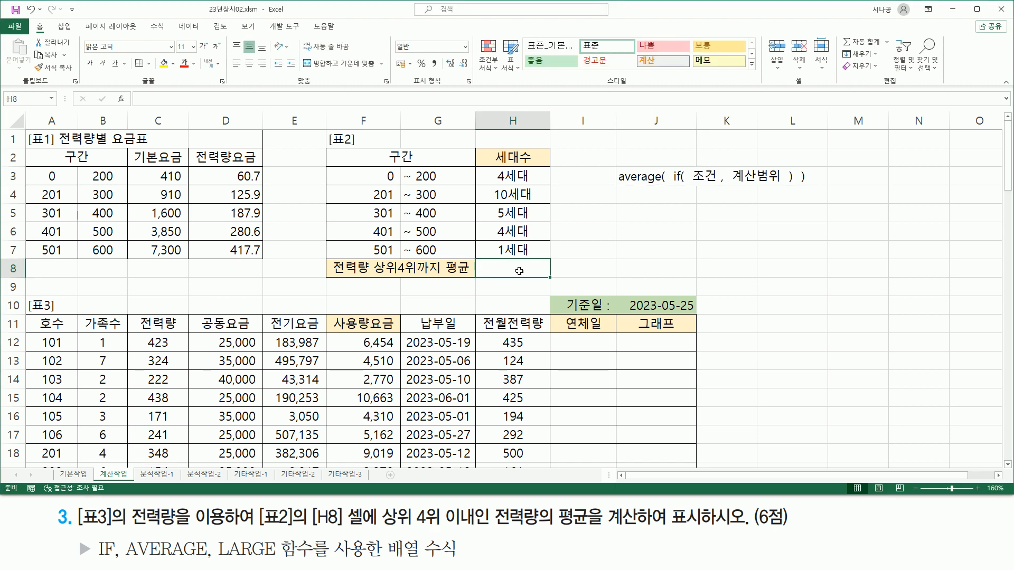
text(=)
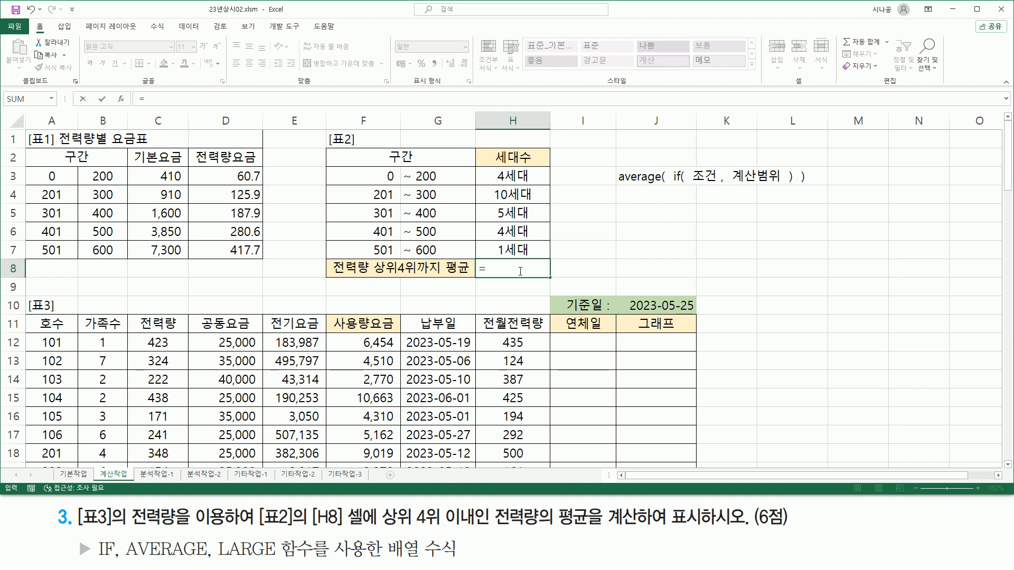
text(la)
key(Tab)
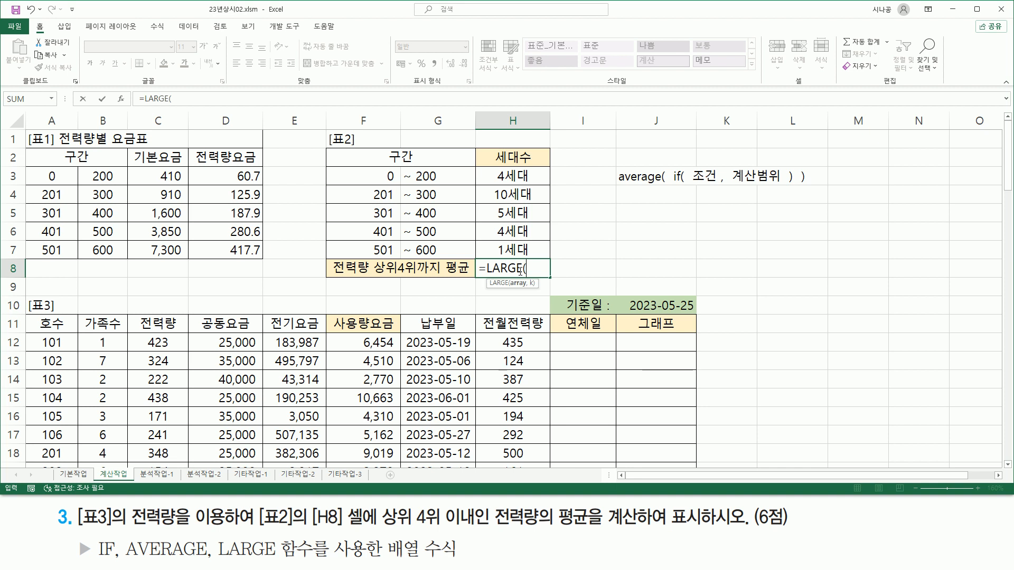
drag(155, 343, 151, 430)
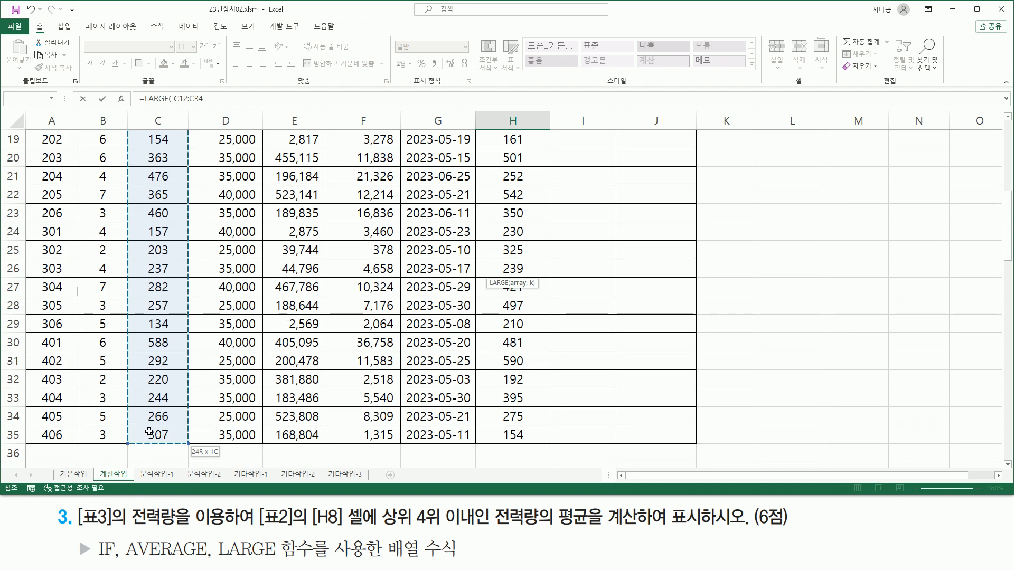
text(,)
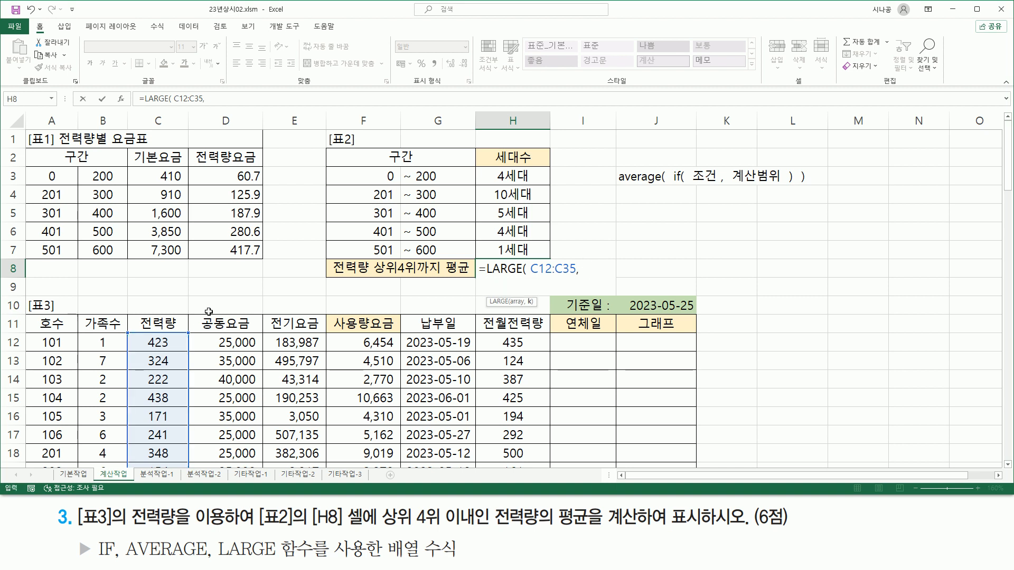
text( 4 ))
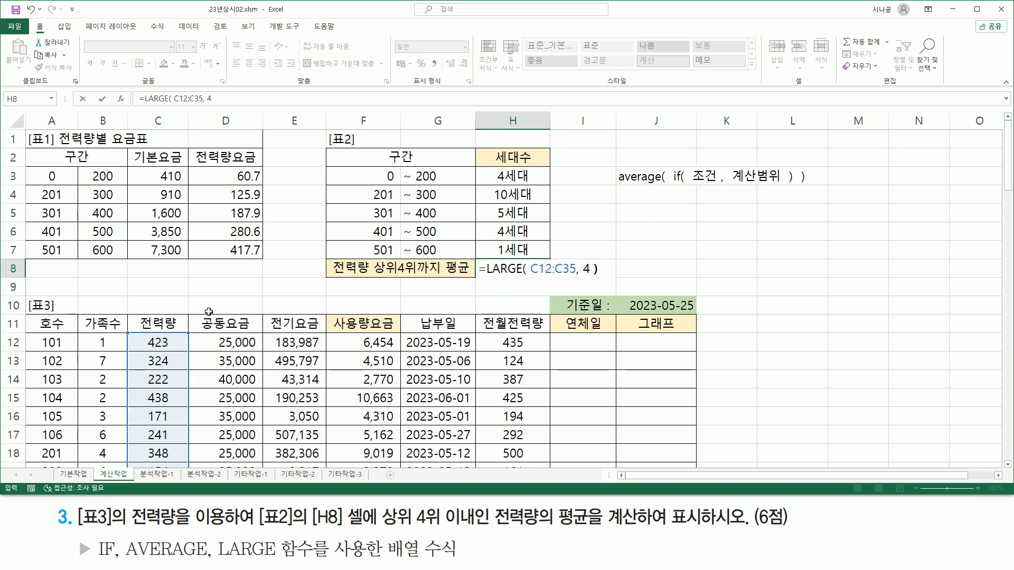
key(Return)
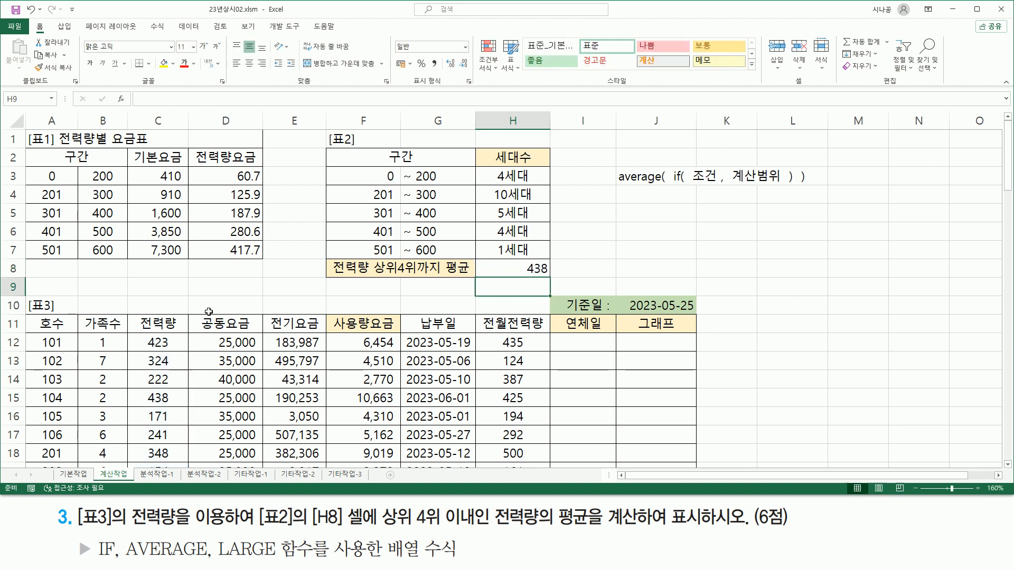
Cut the LARGE( C12:C35, 4 ) expression out of the H8 formula, keeping only the equals sign.
click(515, 271)
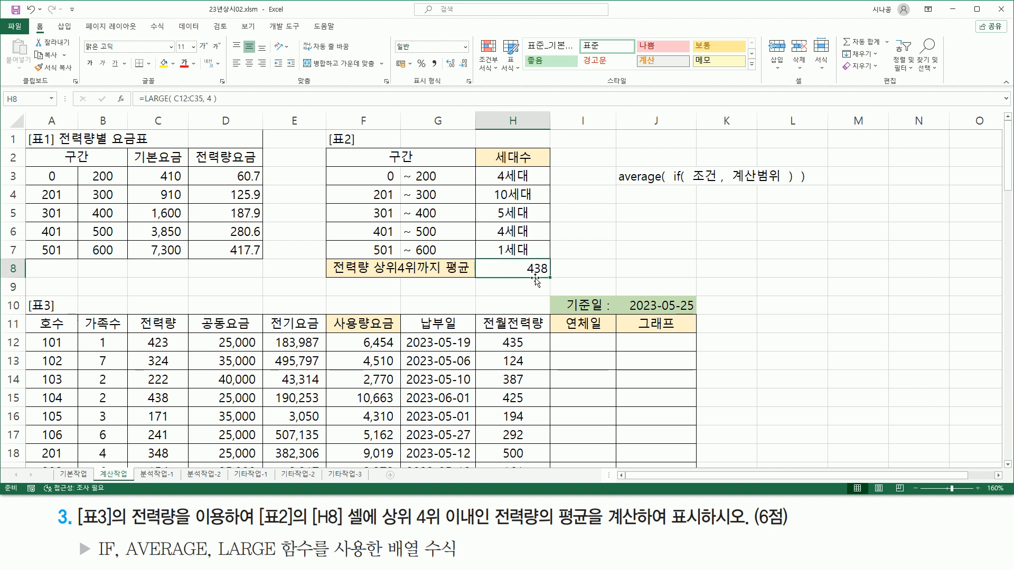
drag(527, 277, 557, 276)
double_click(483, 268)
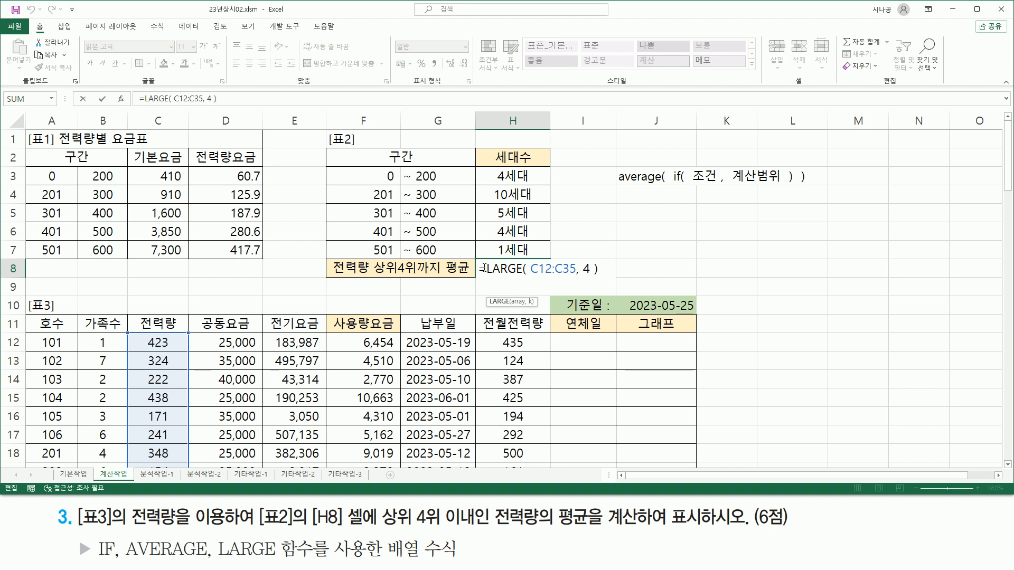
drag(489, 270, 603, 269)
key(Delete)
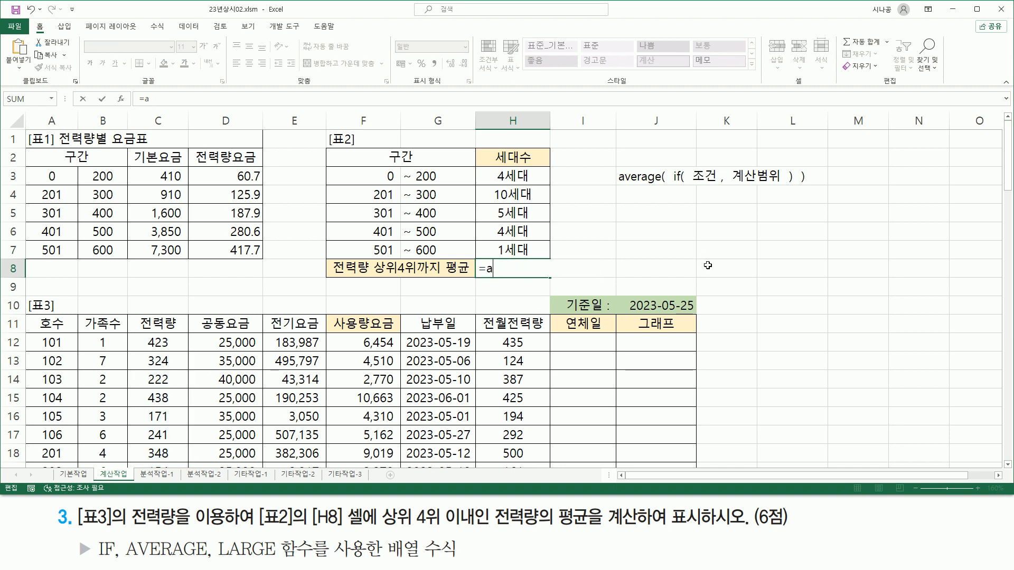
Build the H8 formula as =AVERAGE( IF( with the condition C12:C35 >= LARGE( C12:C35, 4 ), reusing the cut expression.
text(aver)
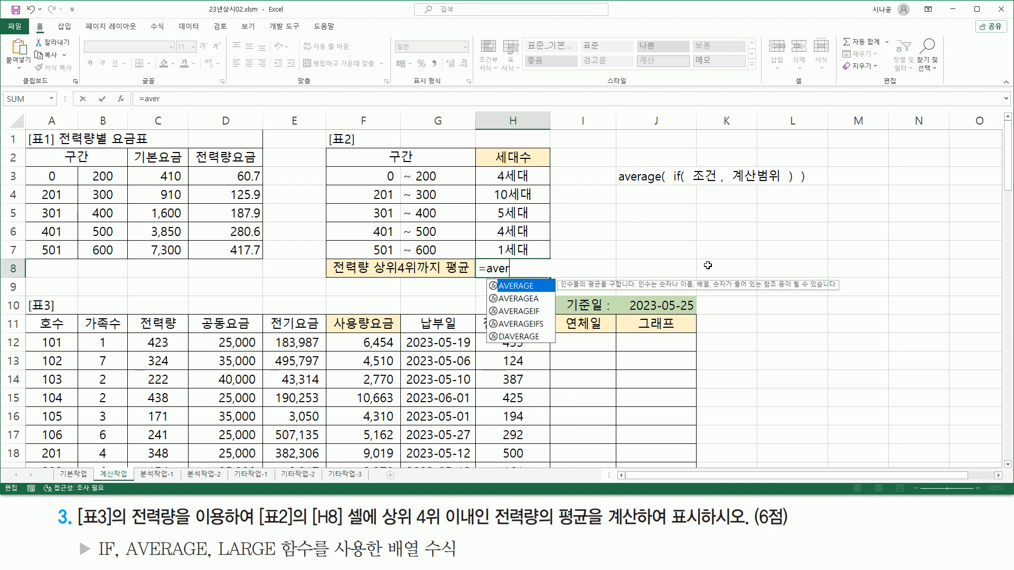
key(Tab)
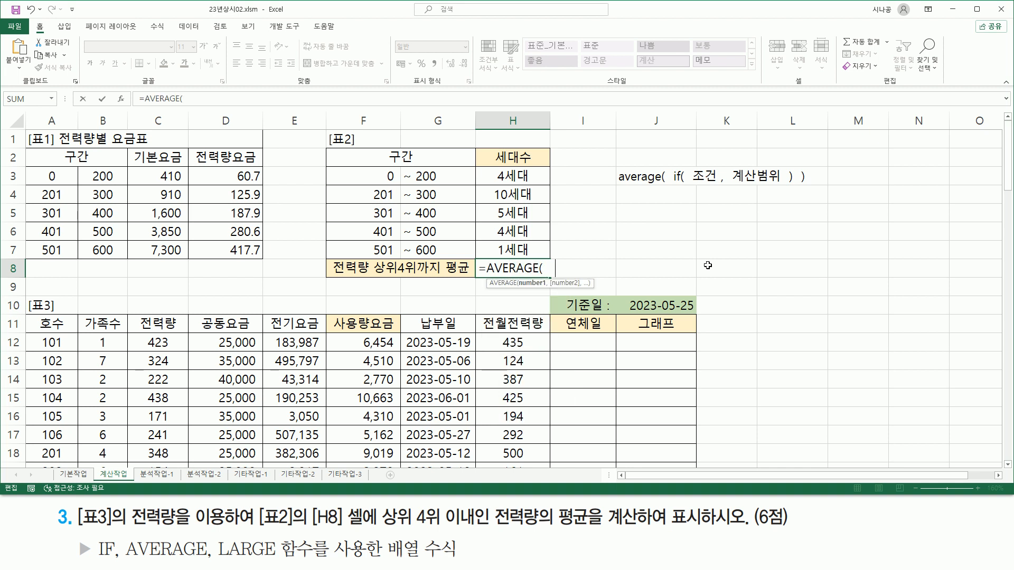
text(if)
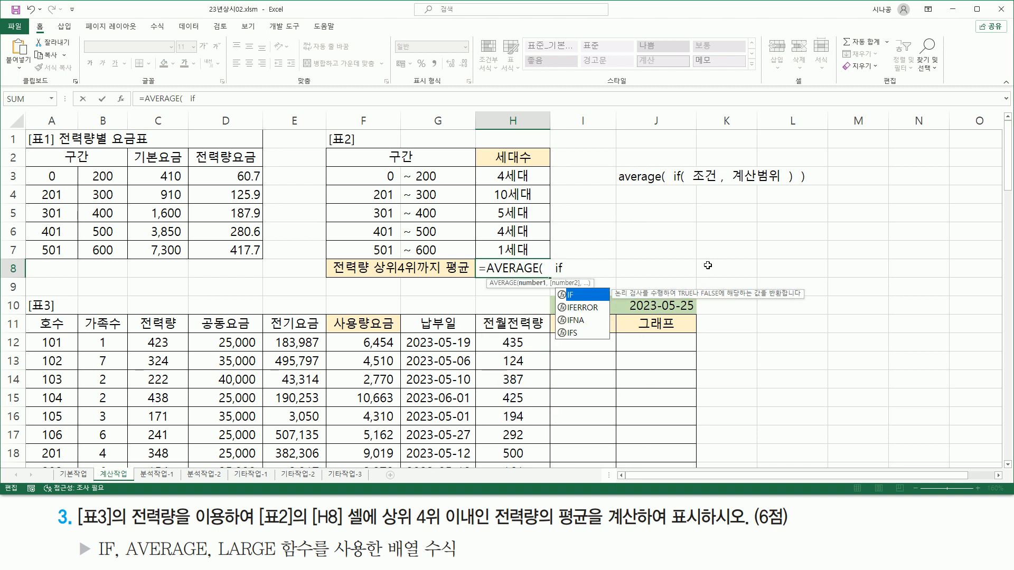
key(Tab)
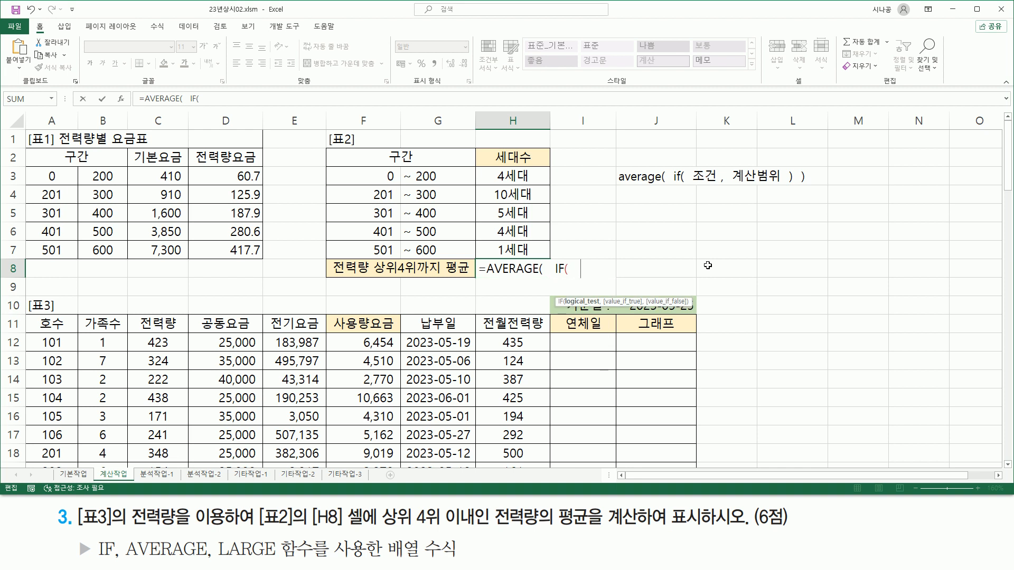
drag(155, 345, 161, 439)
scroll(480, 279, up, 6)
scroll(479, 279, up, 1)
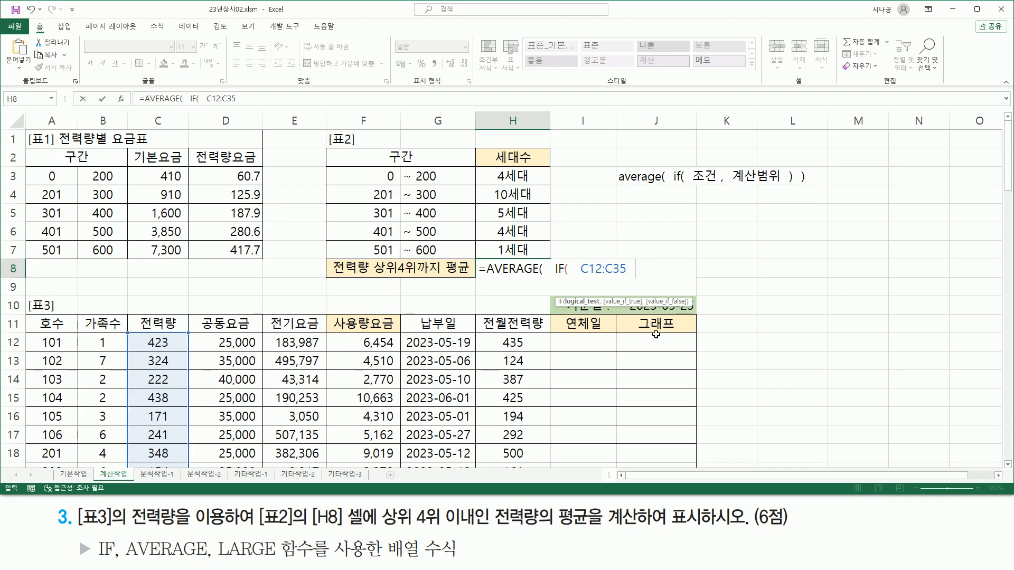
text(>= LARGE( C12:C35, 4 ))
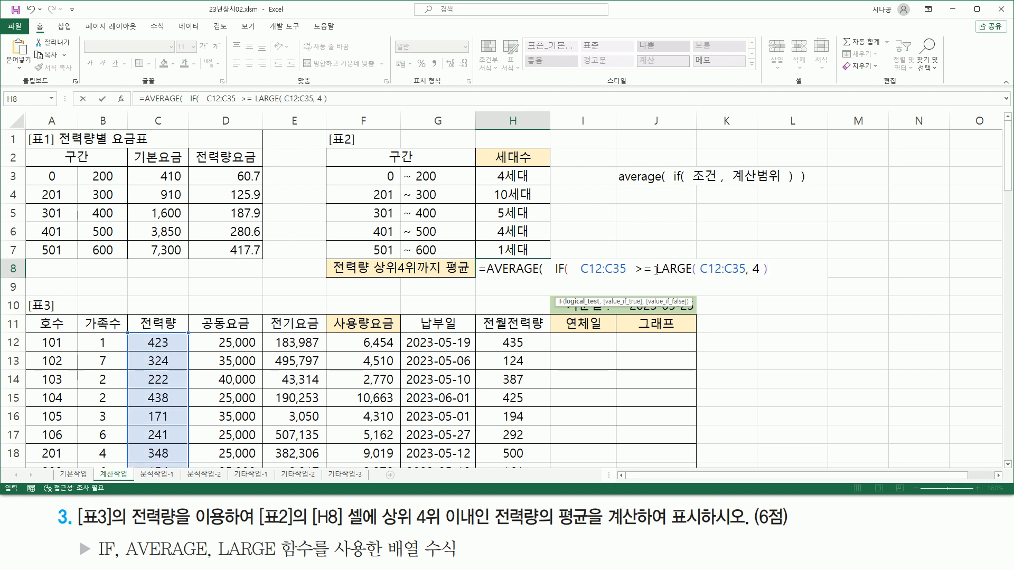
click(635, 268)
key(BackSpace)
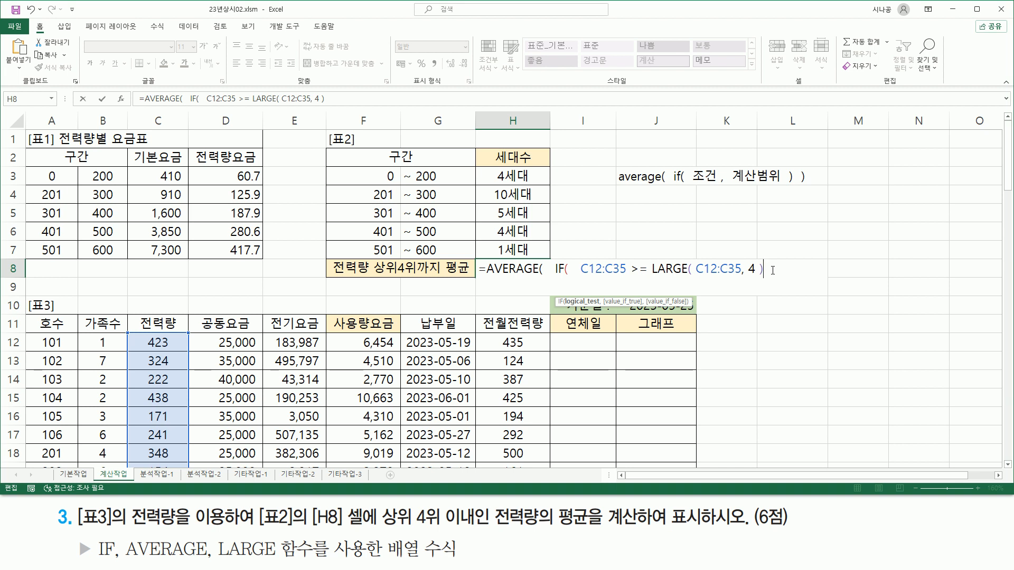
Add the 전력량 range C12:C35 as the IF function's value-if-true argument in the H8 formula.
text(,)
mouse_move(492, 503)
mouse_down()
mouse_move(540, 531)
mouse_move(590, 531)
mouse_up()
key(Escape)
click(783, 270)
drag(164, 342, 159, 438)
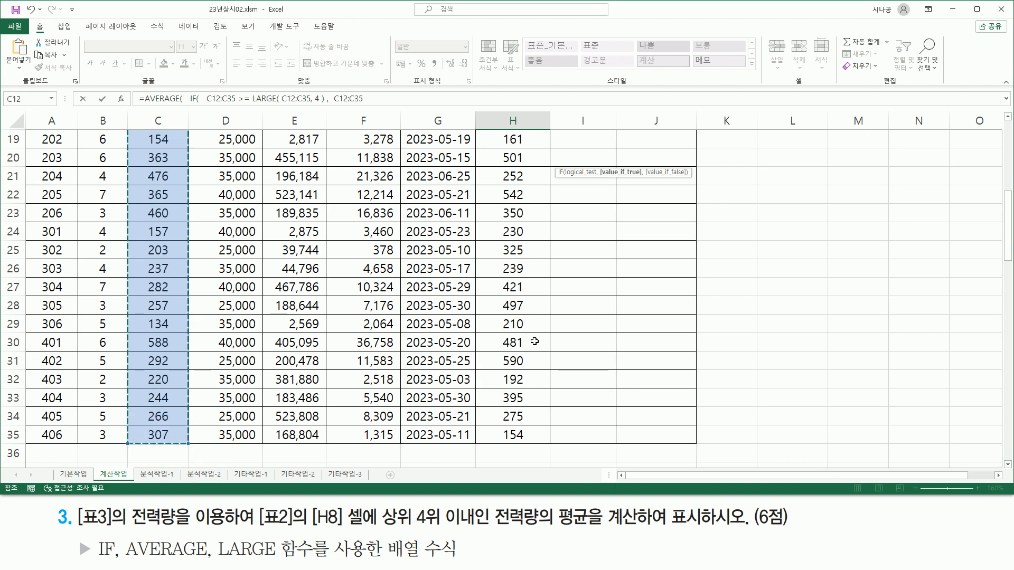
scroll(532, 342, up, 6)
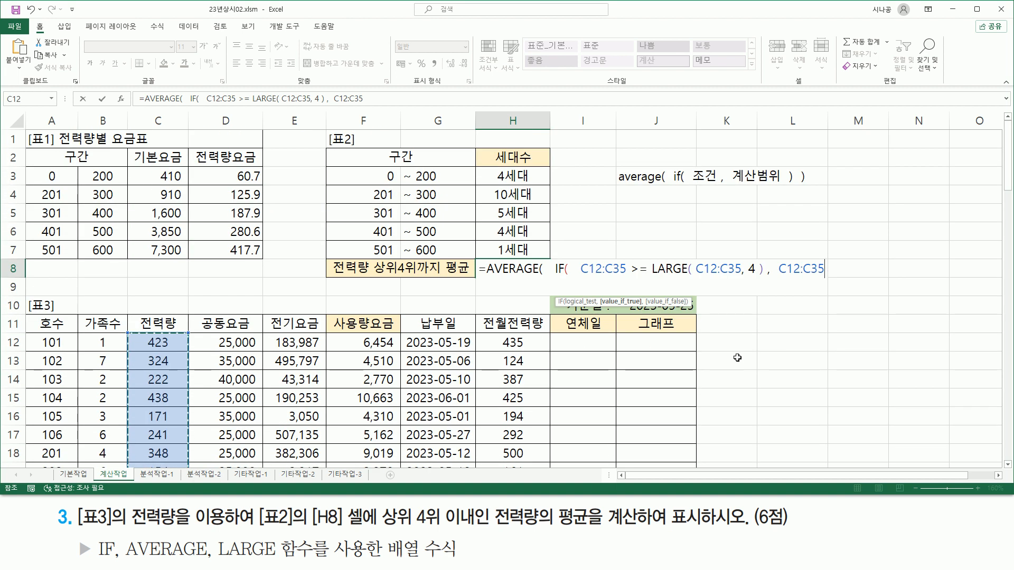
Close the IF and AVERAGE functions in the H8 formula and commit it as an array formula.
text()  )
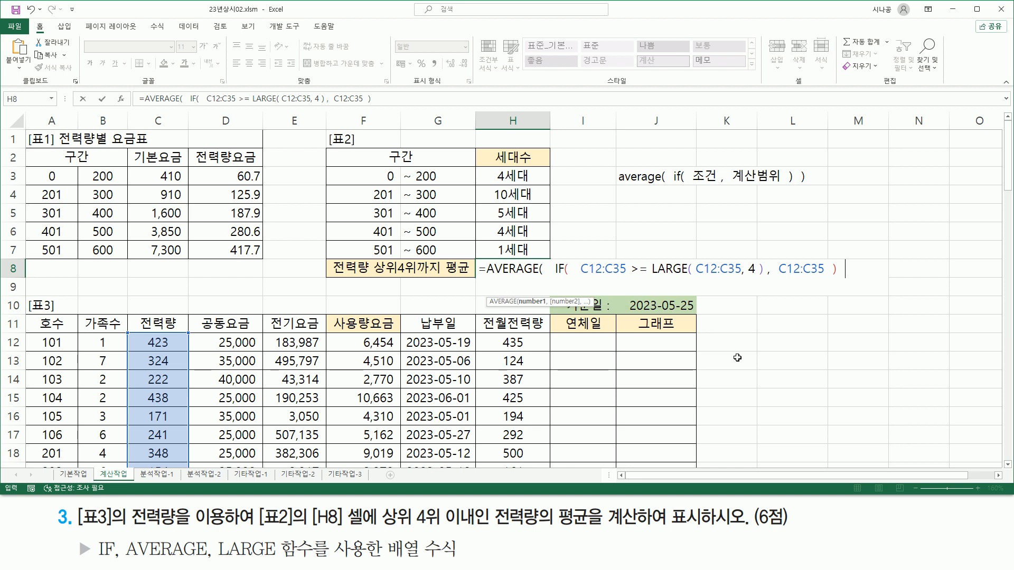
text())
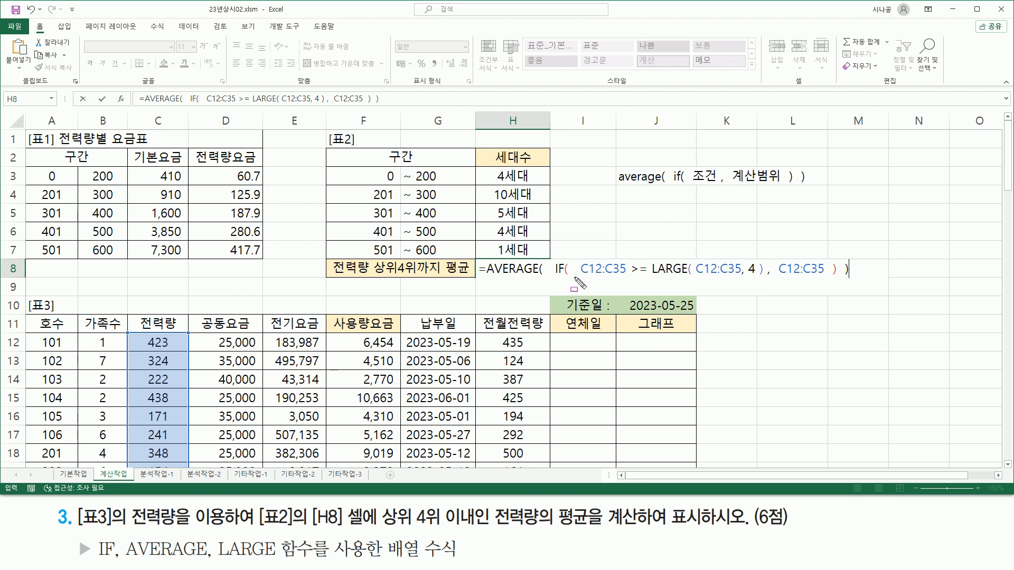
drag(576, 278, 830, 279)
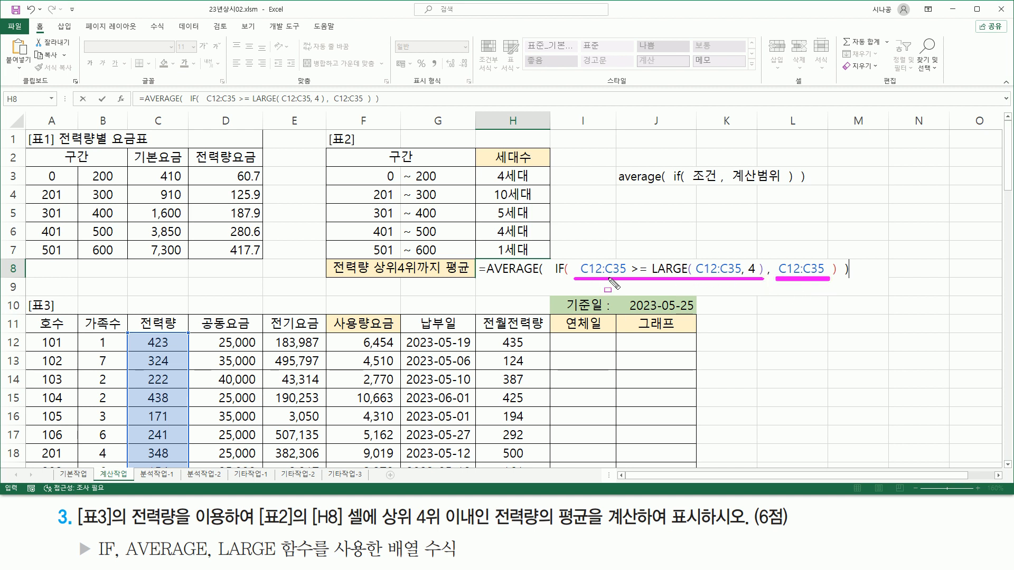
mouse_move(478, 259)
mouse_down()
mouse_move(494, 279)
mouse_move(552, 279)
mouse_up()
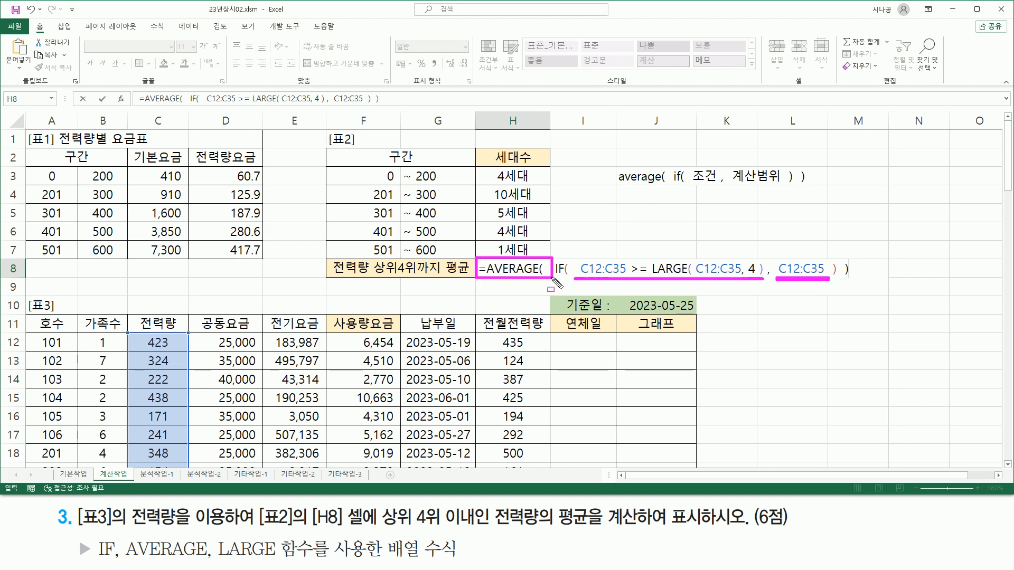
drag(584, 257, 616, 289)
mouse_move(781, 257)
mouse_down()
mouse_move(800, 277)
mouse_move(825, 280)
mouse_up()
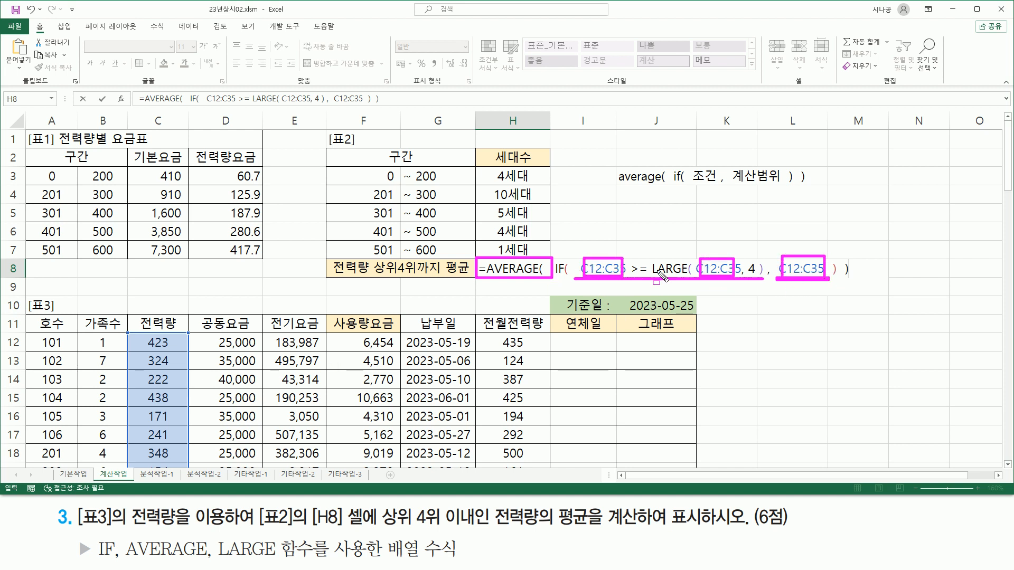
key(Escape)
click(535, 269)
key(F2)
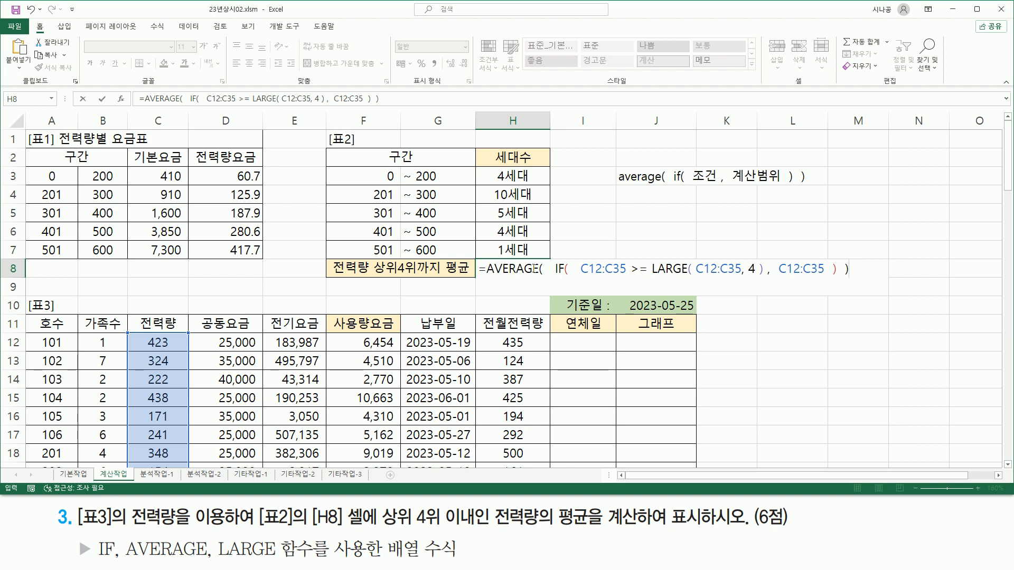
key(ctrl+shift+Return)
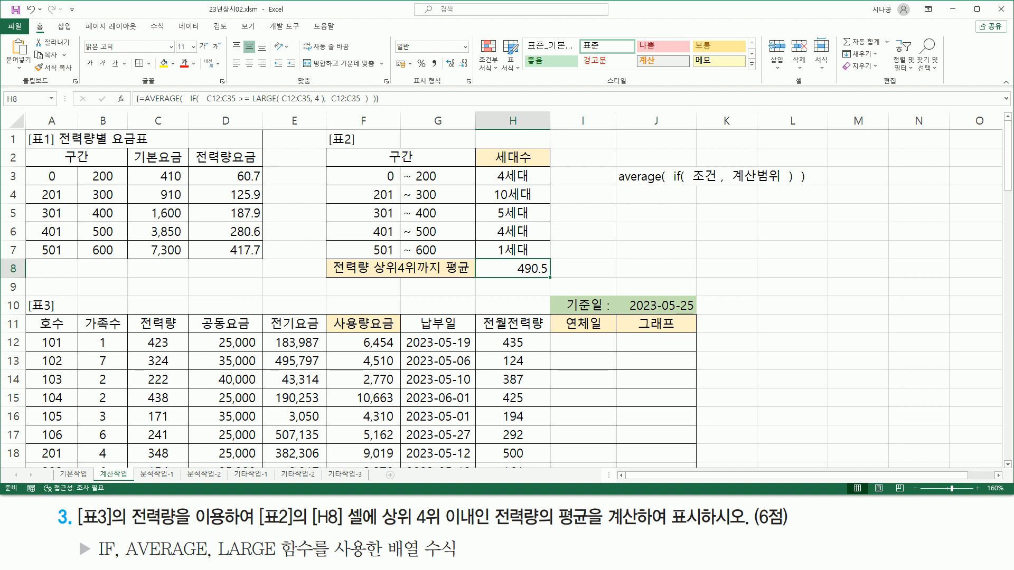
Put a text copy of the H8 formula in J5 as a note and colour its font red.
click(635, 214)
text(')
text(=AVERAGE(   IF(   C12:C35 >= LARGE( C12:C35, 4 ),  C12:C35  )  ))
key(Return)
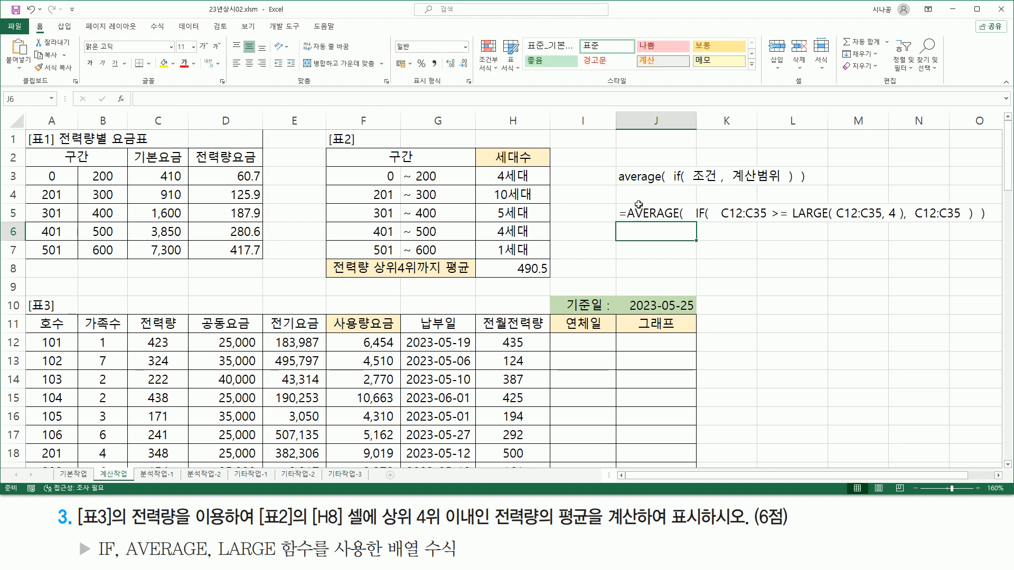
click(638, 205)
click(184, 63)
click(782, 285)
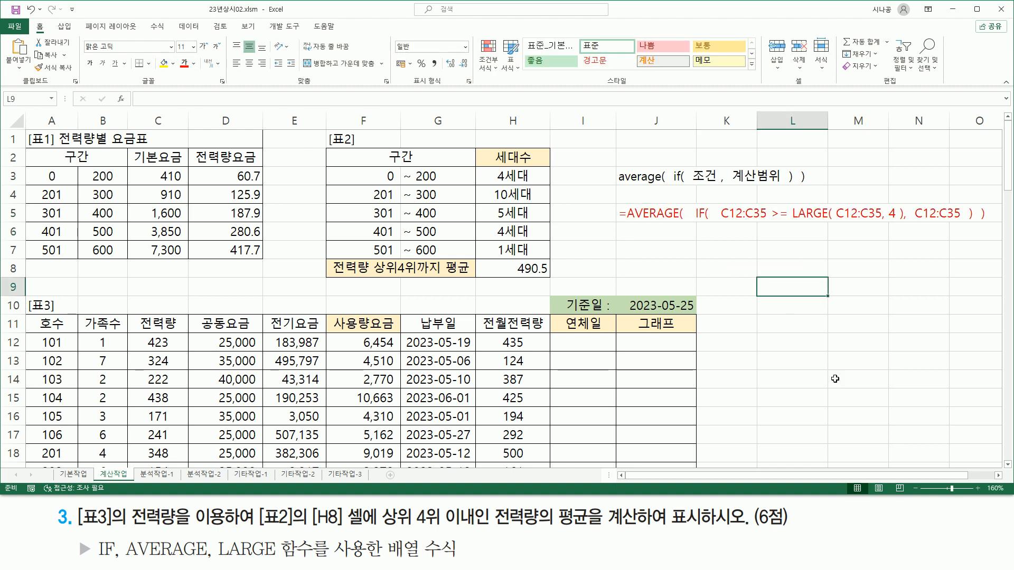
Review the J5 note's LARGE expression, the >= comparison, and the C12:C35 range that is averaged.
key(ctrl+2)
drag(791, 223, 901, 223)
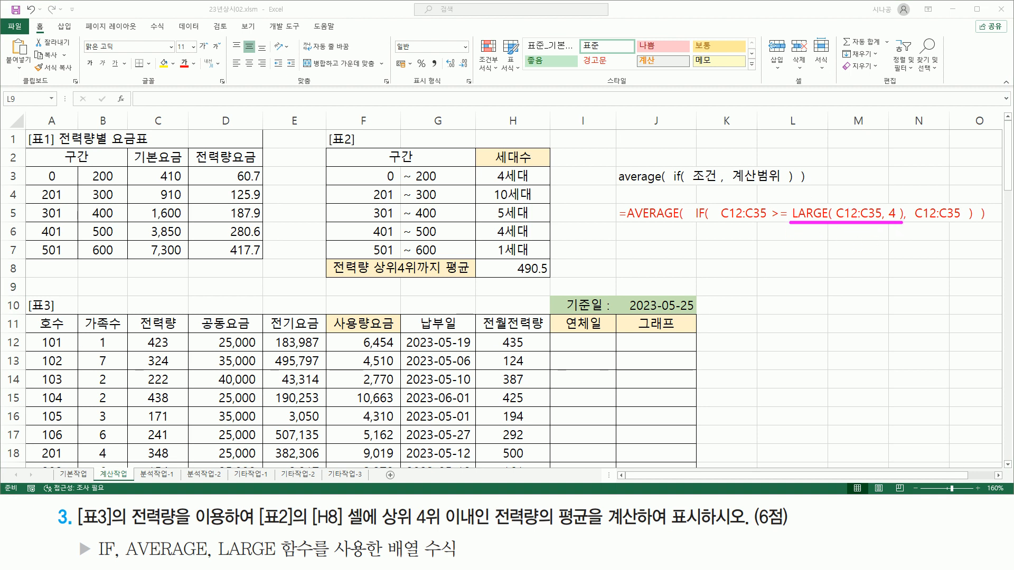
drag(722, 223, 767, 222)
drag(772, 202, 783, 198)
drag(781, 204, 789, 197)
drag(913, 222, 961, 223)
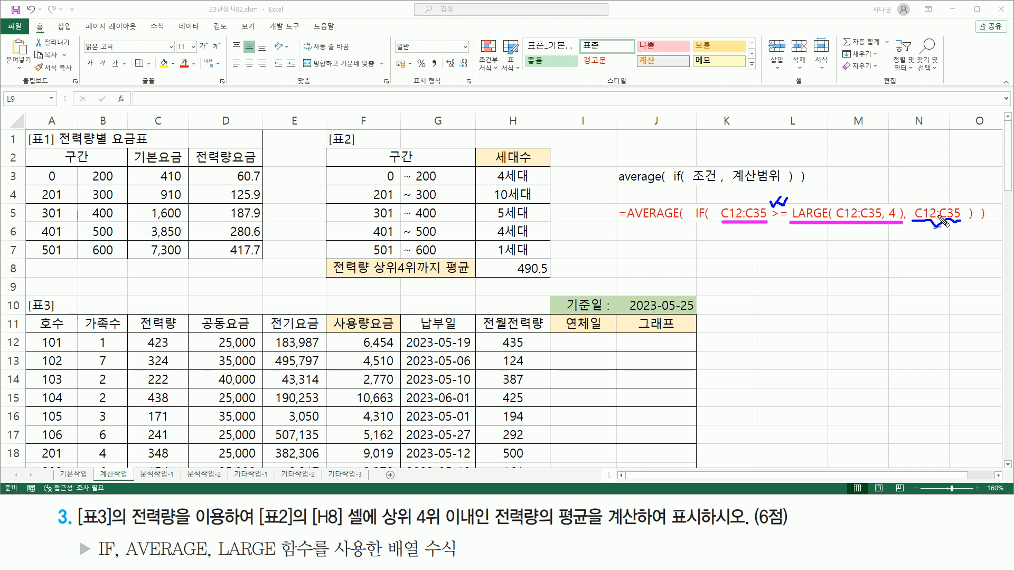
drag(641, 201, 663, 181)
key(Escape)
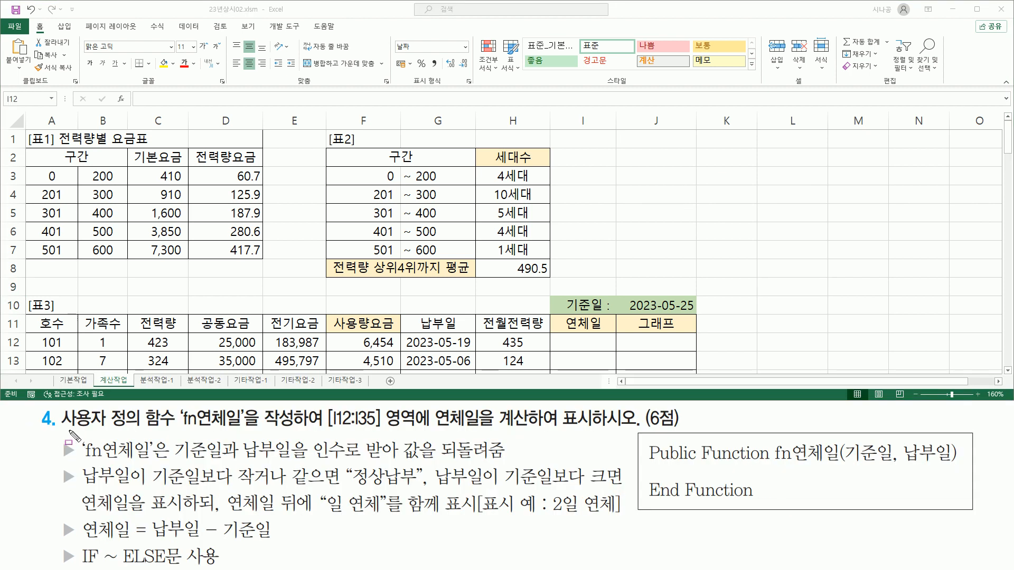
Study the task 4 requirements for fn연체일: its arguments, target range I12:I35, payment conditions, output text and IF ~ ELSE rule.
mouse_move(62, 431)
mouse_down()
mouse_move(327, 432)
mouse_move(364, 403)
mouse_move(382, 433)
mouse_move(592, 430)
mouse_up()
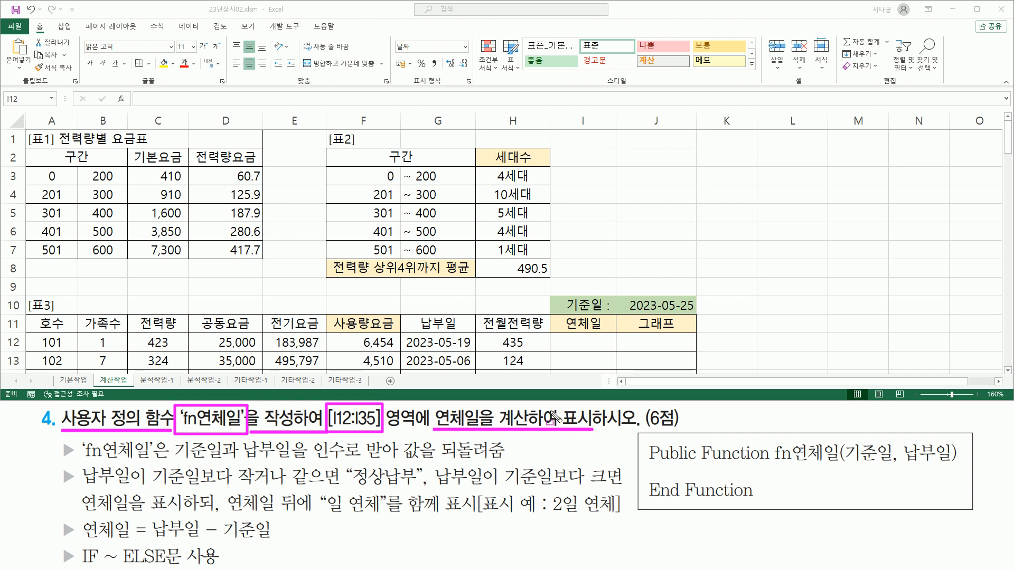
mouse_move(81, 459)
mouse_down()
mouse_move(149, 460)
mouse_move(154, 436)
mouse_move(222, 462)
mouse_move(300, 462)
mouse_up()
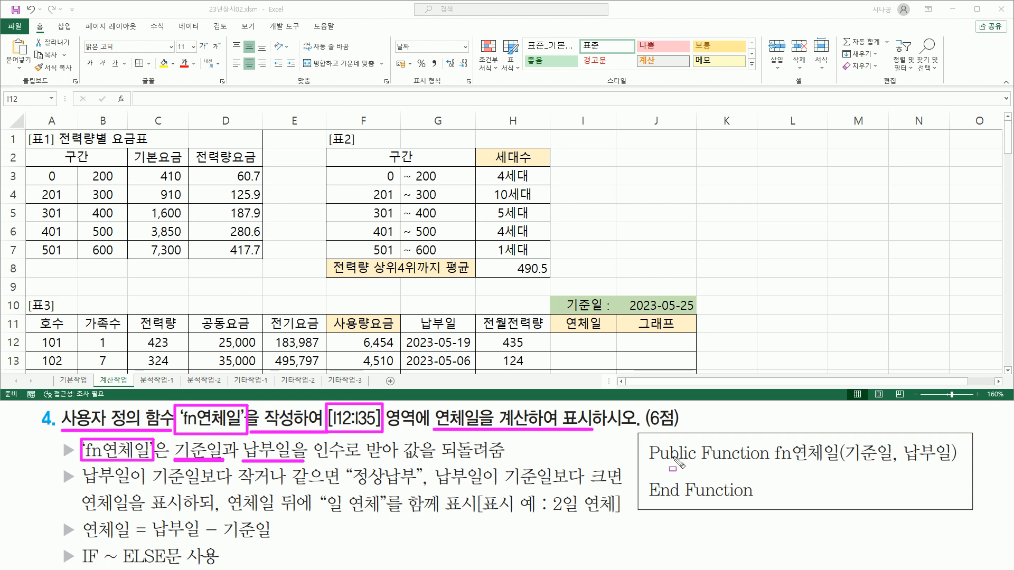
drag(844, 466, 954, 464)
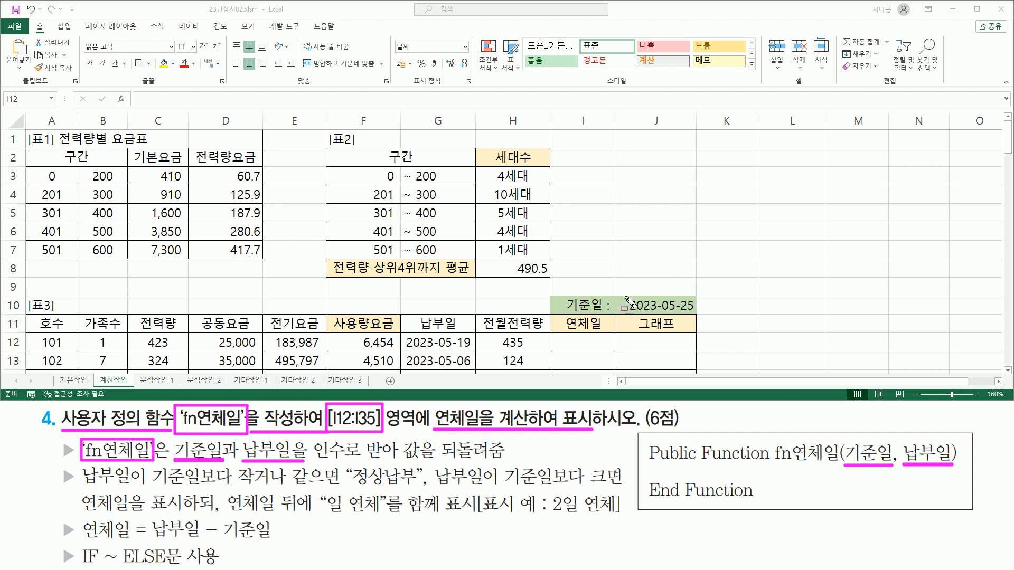
drag(620, 295, 701, 314)
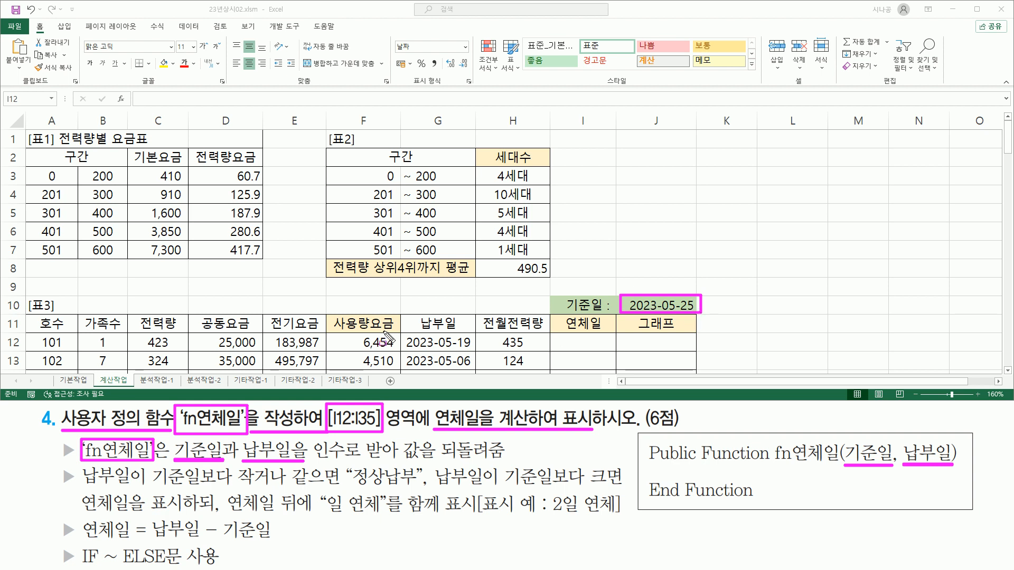
drag(403, 333, 474, 349)
drag(403, 353, 474, 369)
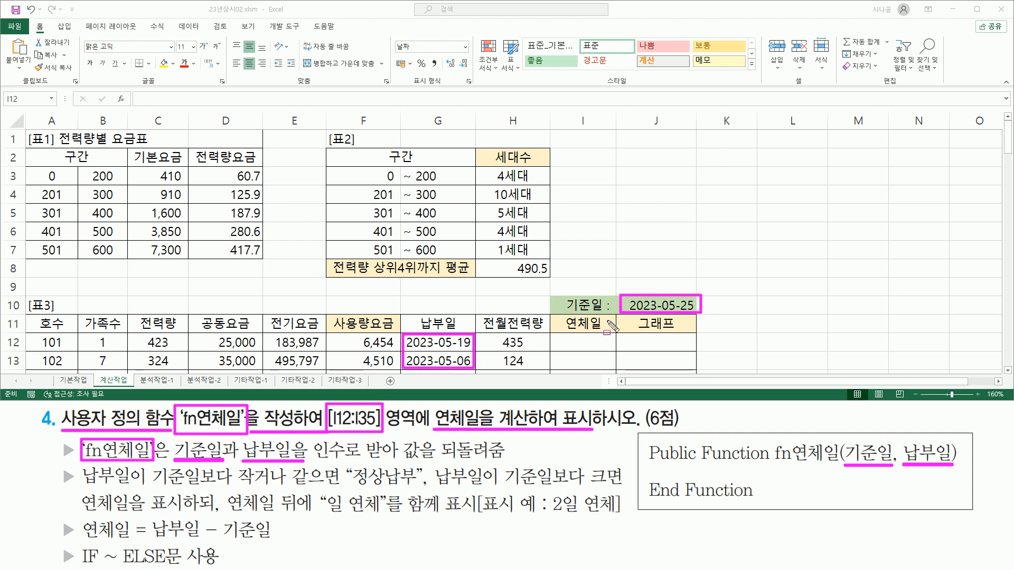
drag(83, 489, 627, 490)
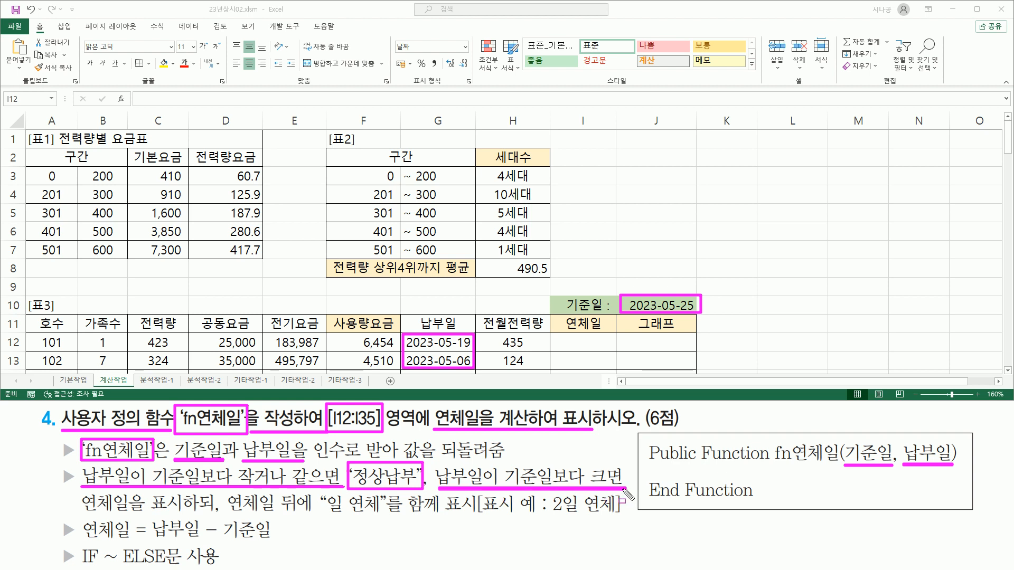
mouse_move(79, 493)
mouse_down()
mouse_move(79, 504)
mouse_move(183, 515)
mouse_move(193, 540)
mouse_move(273, 541)
mouse_up()
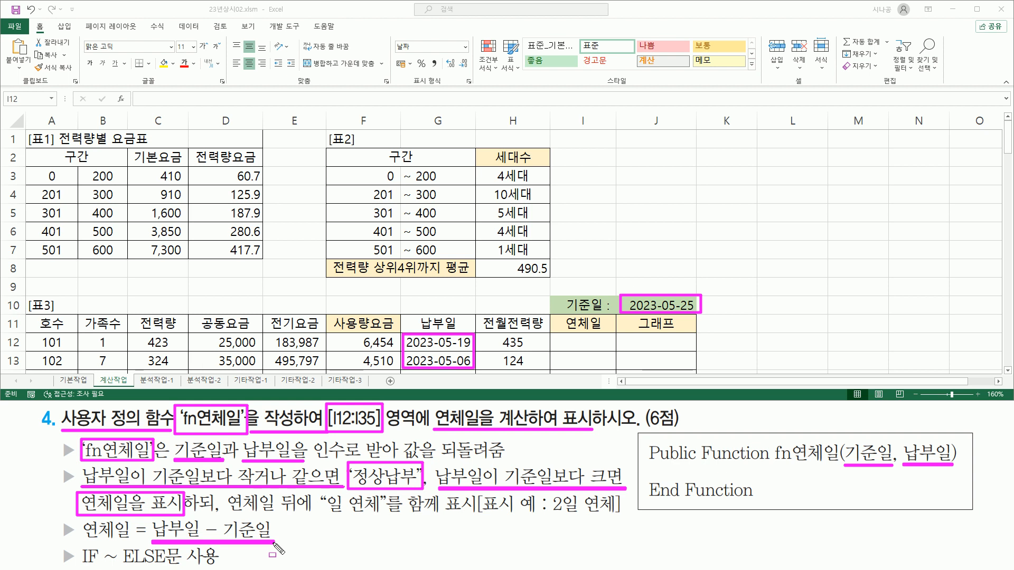
drag(229, 517, 476, 511)
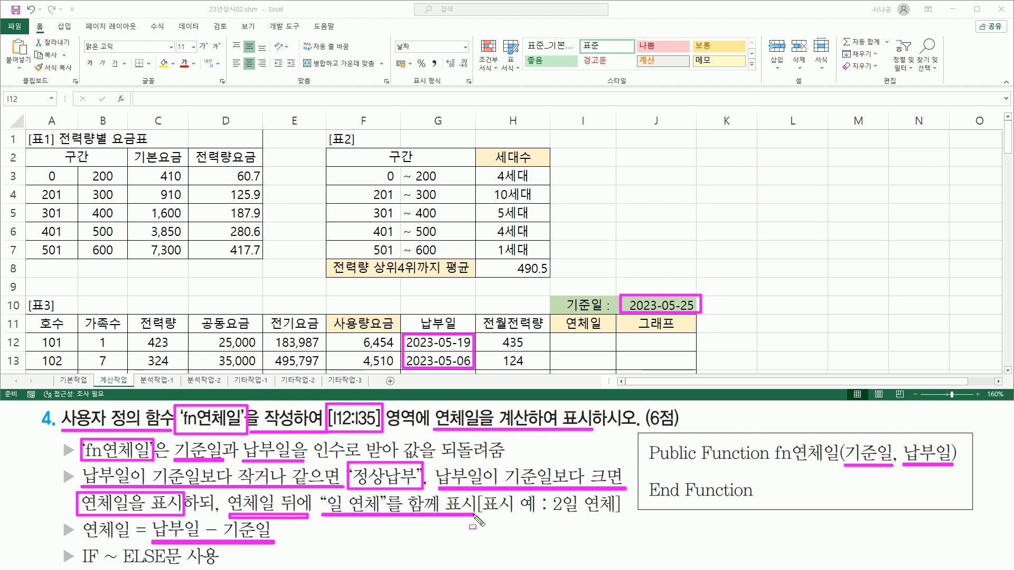
drag(551, 517, 616, 517)
mouse_move(78, 544)
mouse_down()
mouse_move(95, 566)
mouse_move(224, 568)
mouse_up()
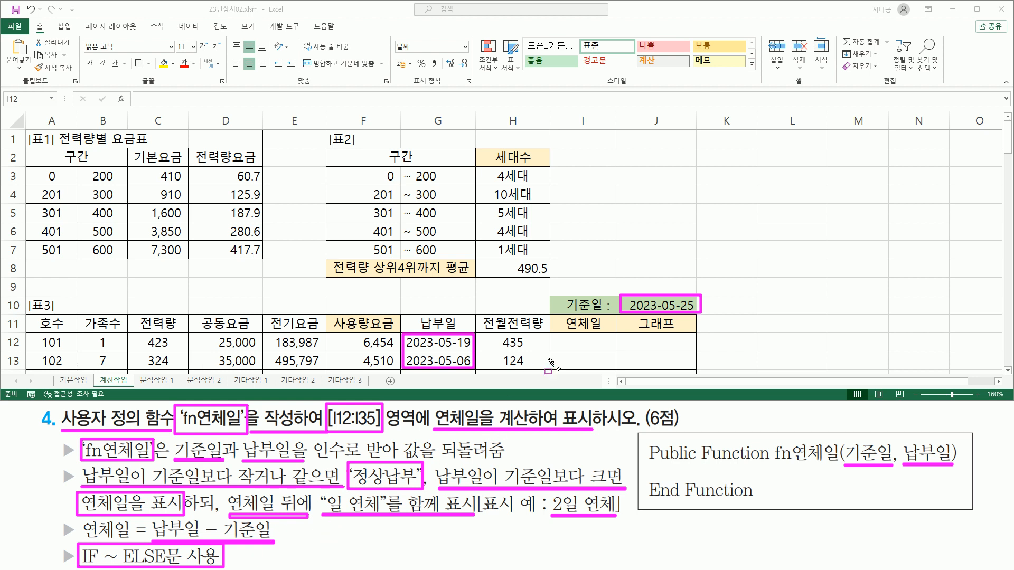
key(Escape)
double_click(575, 344)
key(Escape)
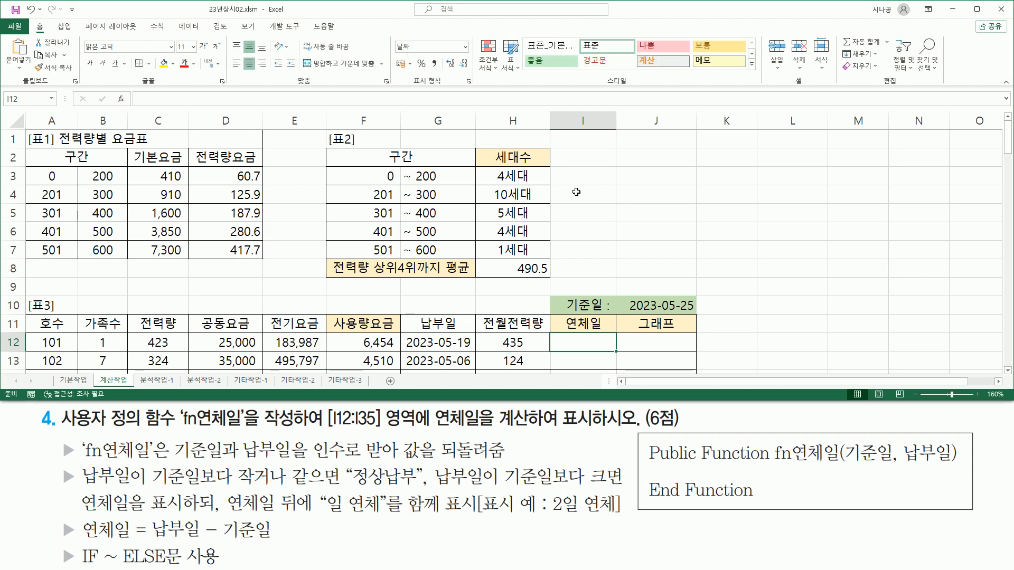
Switch to the Visual Basic editor, insert a new module, and enlarge its code window.
key(alt+F11)
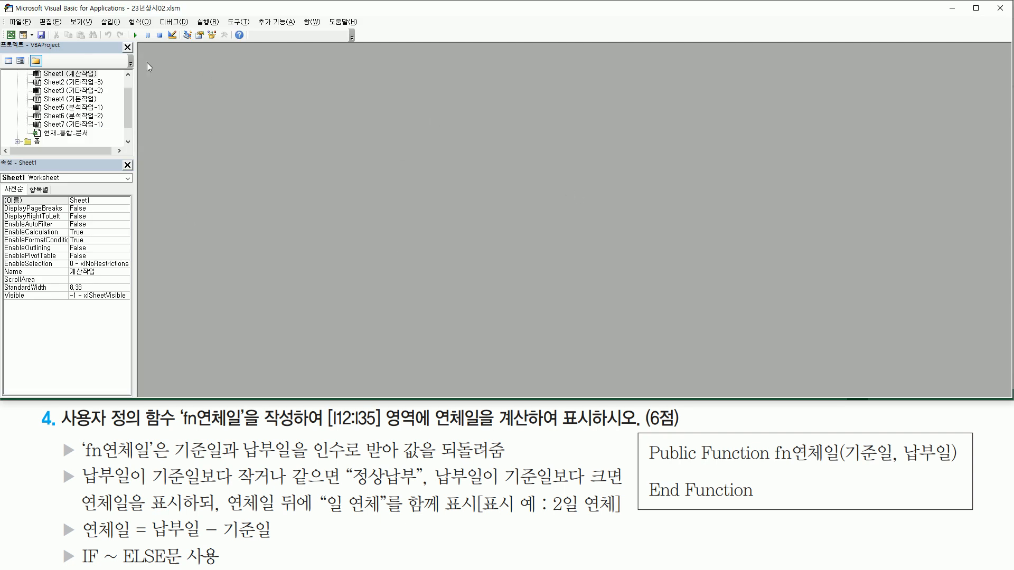
click(109, 22)
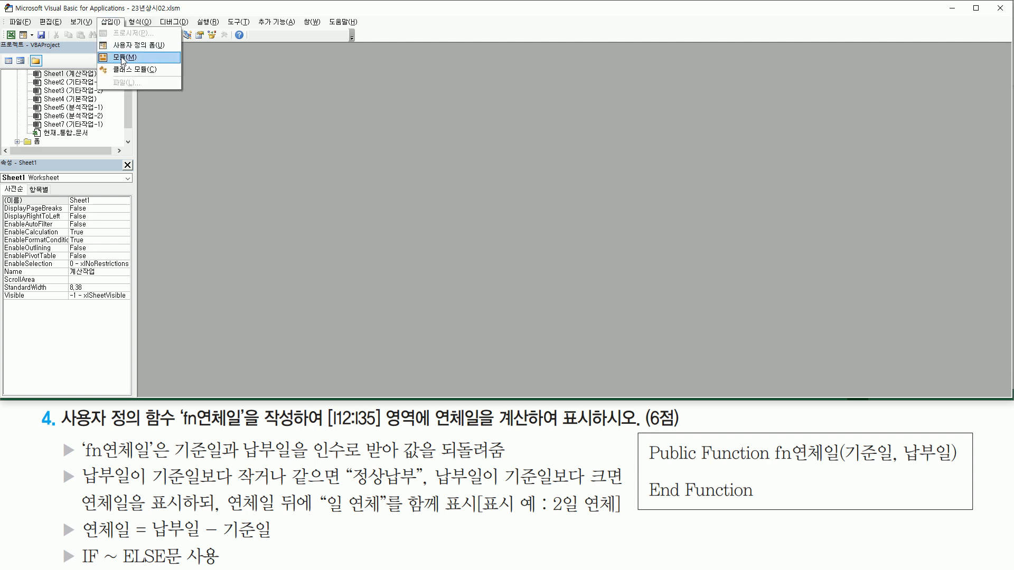
click(122, 57)
drag(298, 125, 245, 72)
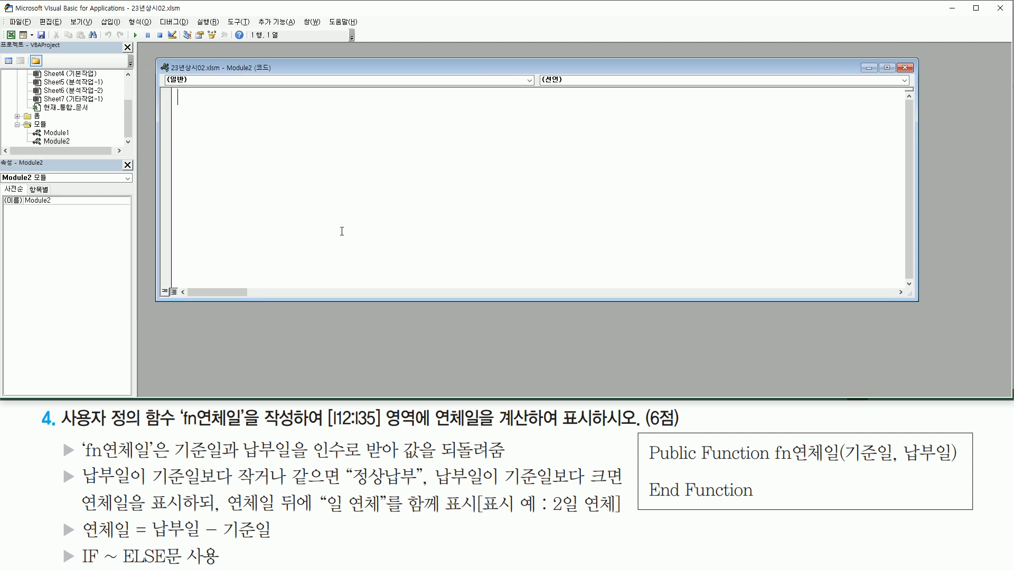
drag(333, 301, 333, 351)
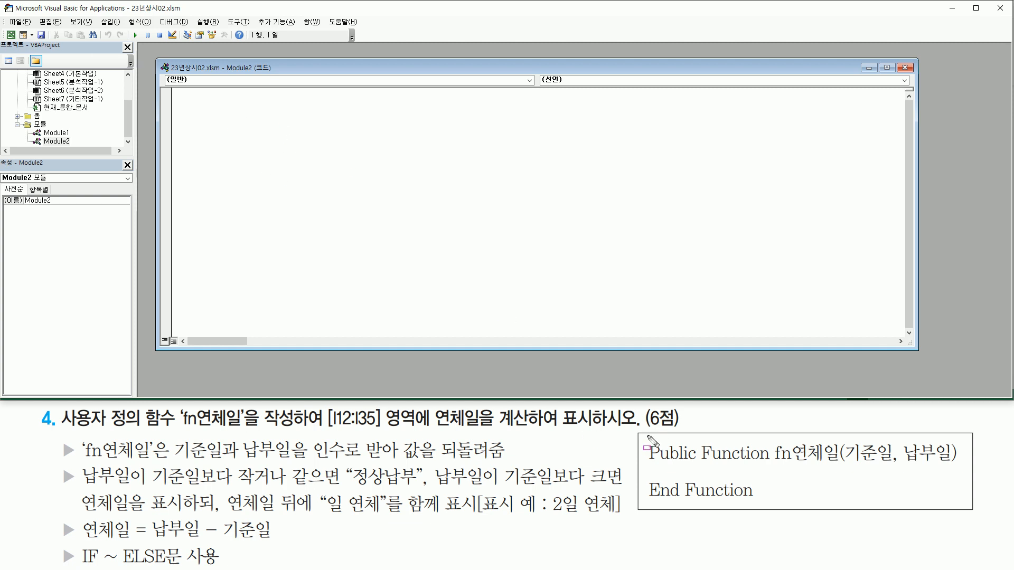
Declare the public function fn연체일(기준일, 납부일) in the new module, leaving several blank lines for its body.
mouse_move(641, 437)
mouse_down()
mouse_move(883, 506)
mouse_move(981, 508)
mouse_move(968, 509)
mouse_up()
key(Escape)
click(322, 135)
text(ㅔ)
key(BackSpace)
text(public function )
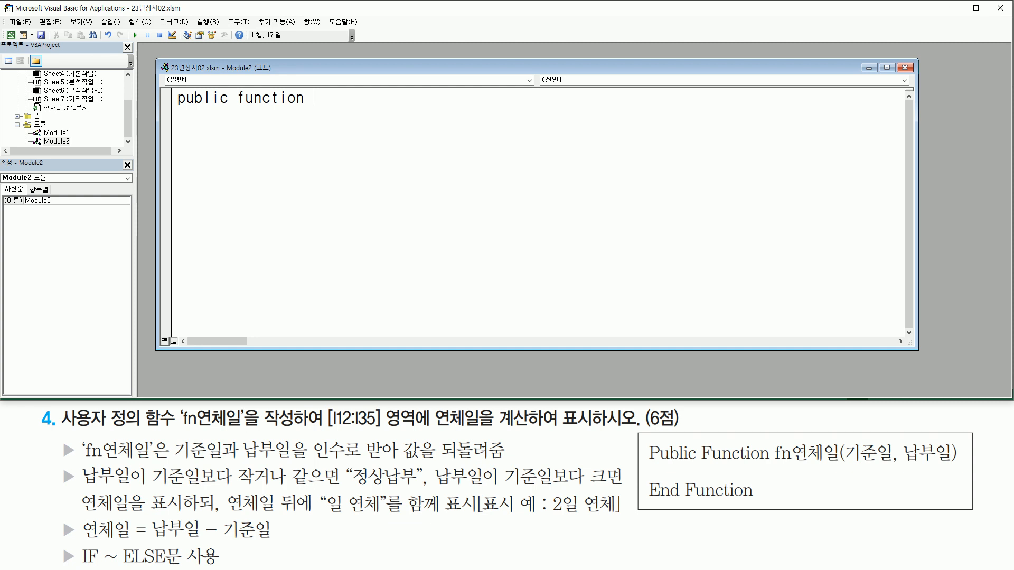
text(fn연체일)
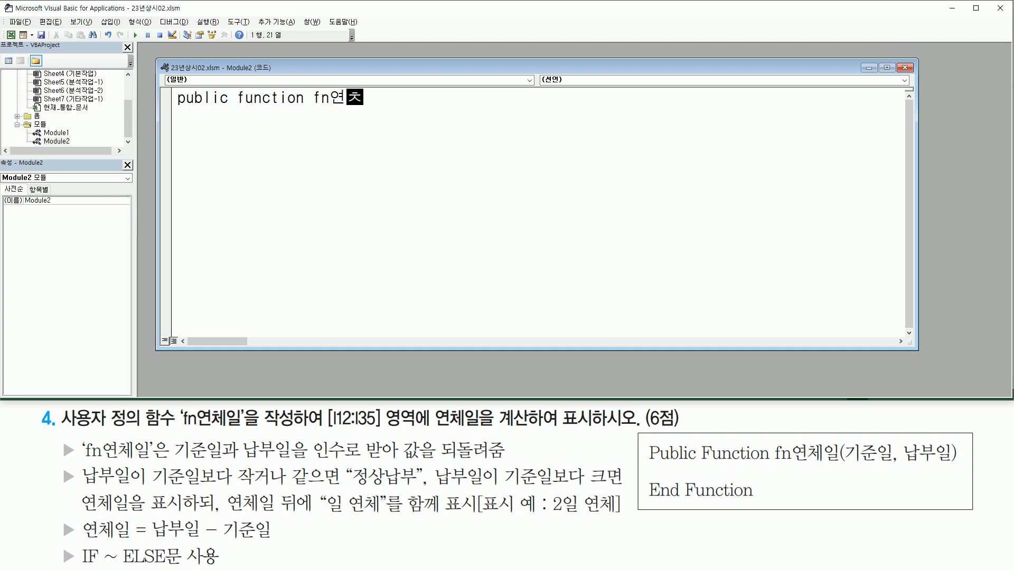
text((기준일,)
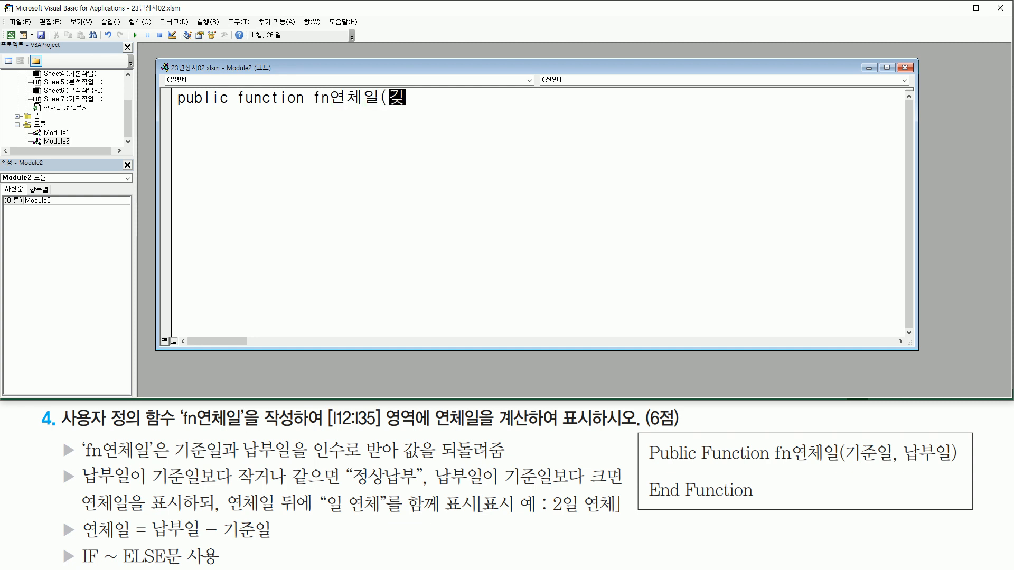
text( 납부일))
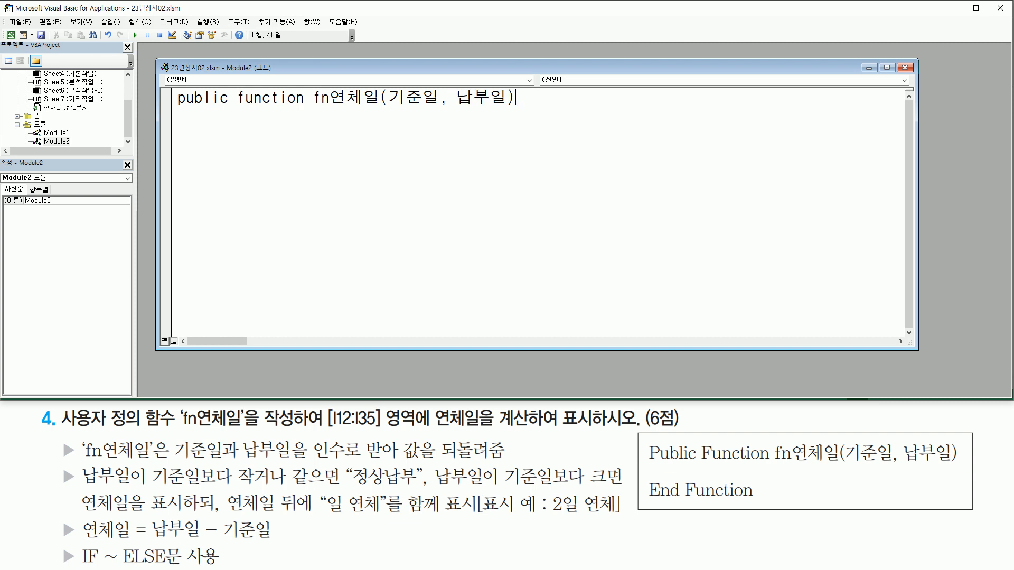
key(Return)
key(Return)
key(Return)
key(Return)
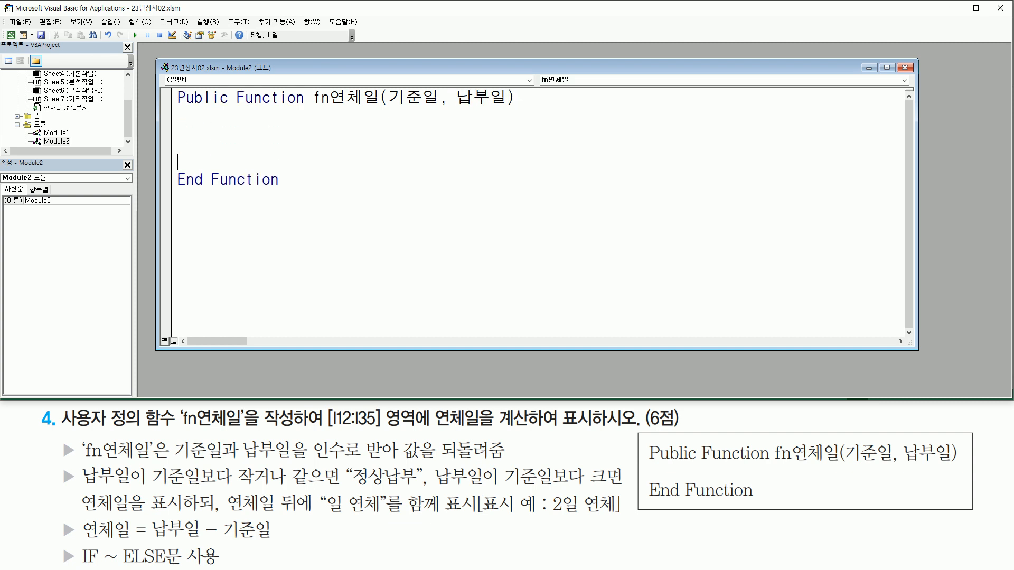
Begin the body of fn연체일 with the condition line If 납부일 <= 기준일 Then.
drag(639, 435, 965, 508)
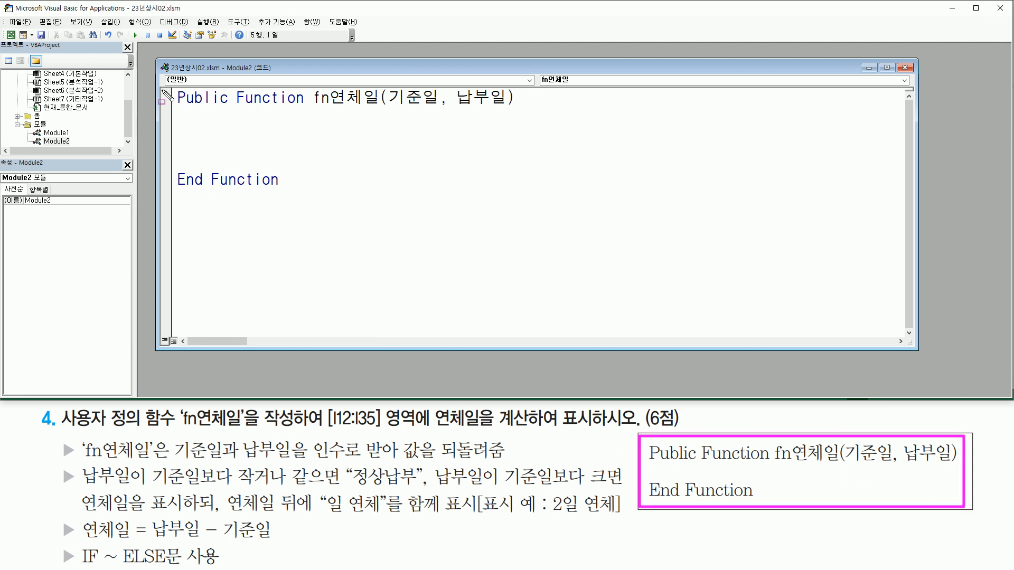
drag(170, 89, 536, 208)
key(Escape)
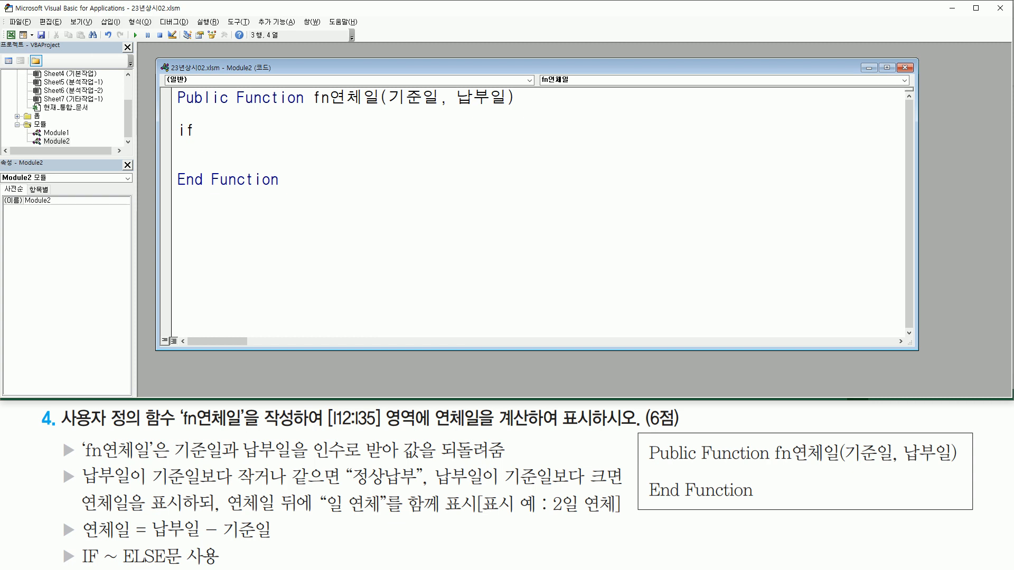
drag(83, 484, 341, 485)
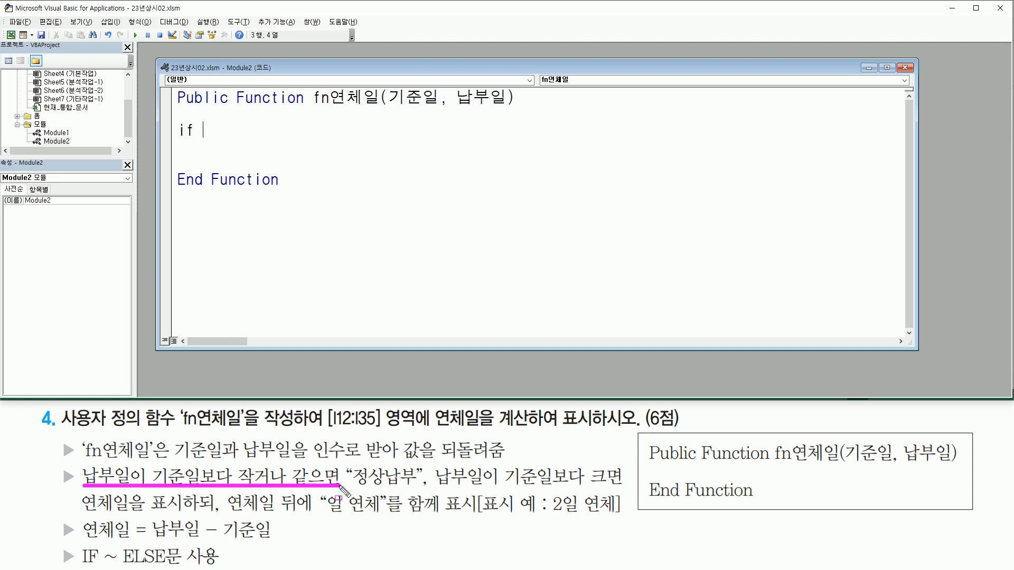
key(Escape)
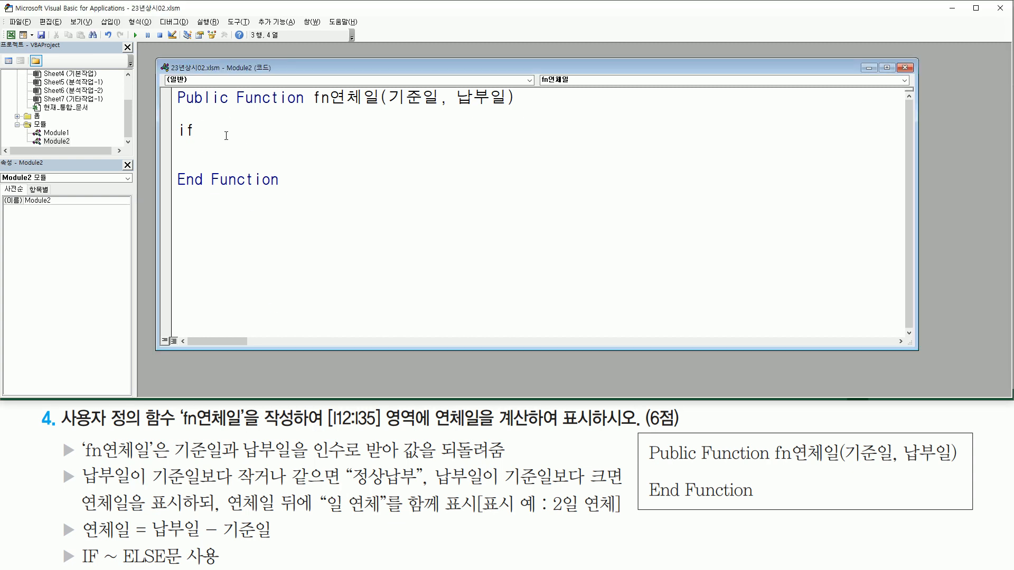
text(ㄴ)
text(부일 <=)
text(기준일 )
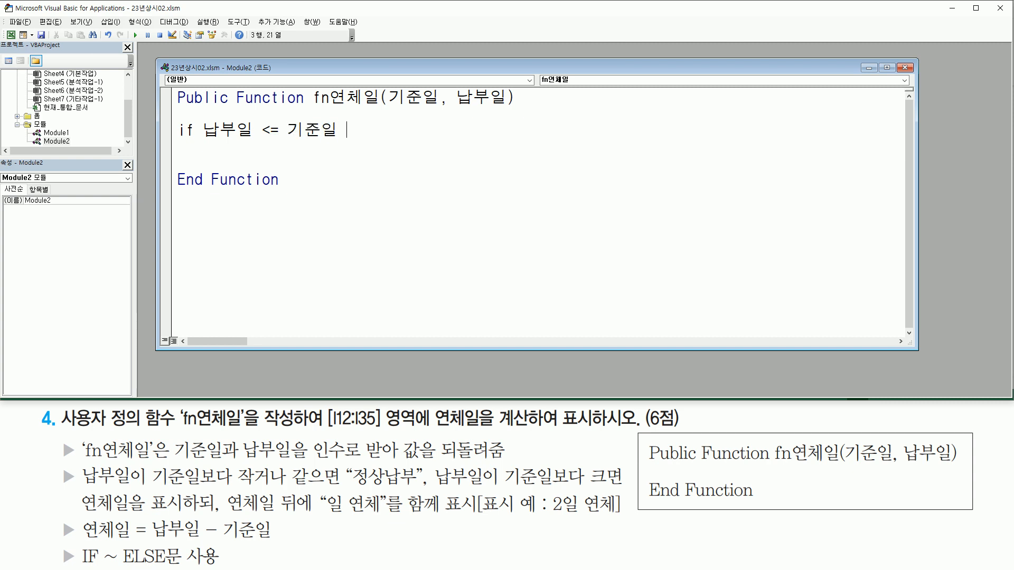
text(thenf)
key(Return)
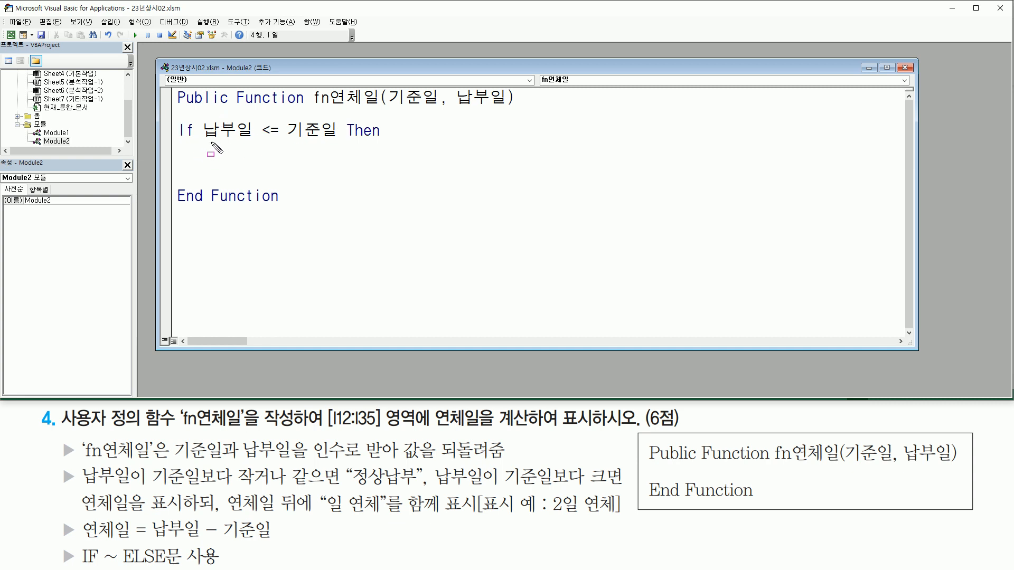
Under the If condition, add an indented line that assigns "정상납부" to fn연체일.
drag(204, 141, 339, 140)
drag(257, 140, 278, 139)
key(Escape)
key(Return)
text(fn연체일 =)
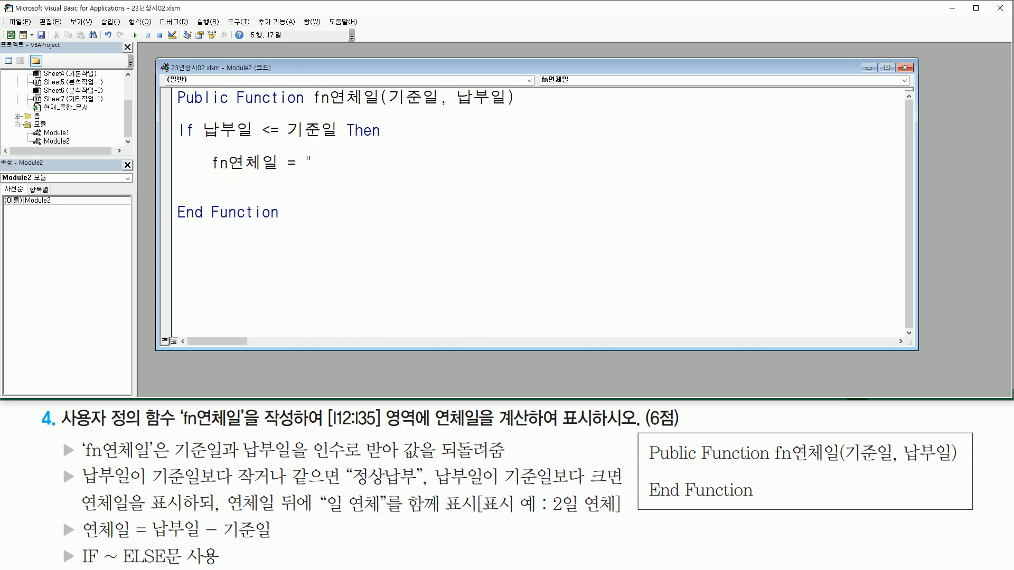
drag(340, 488, 414, 489)
text(")
key(Escape)
text(정ㅅ)
text(상납부")
key(Return)
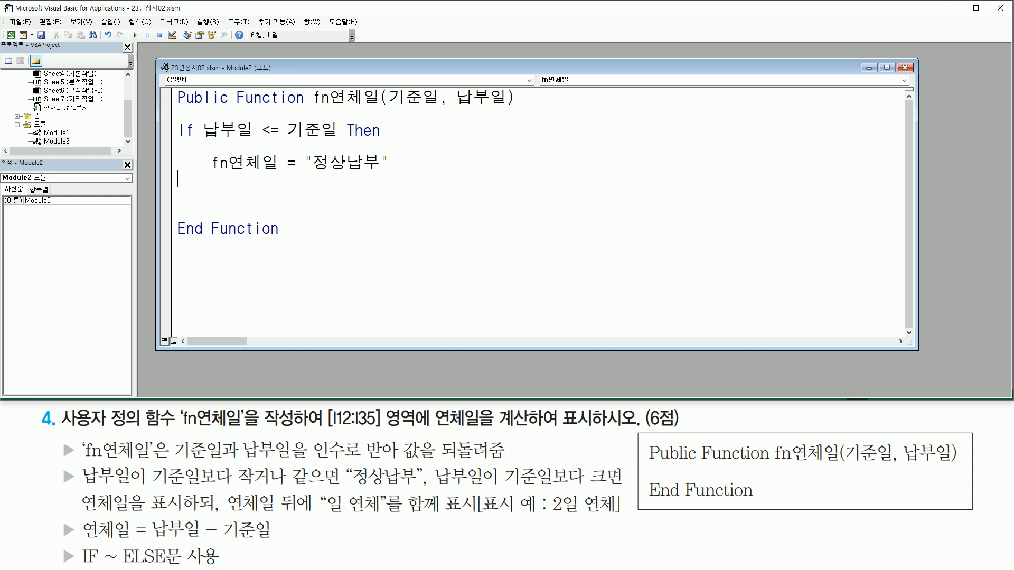
Add an Else branch that assigns 납부일 - 기준일 to fn연체일.
key(Return)
key(BackSpace)
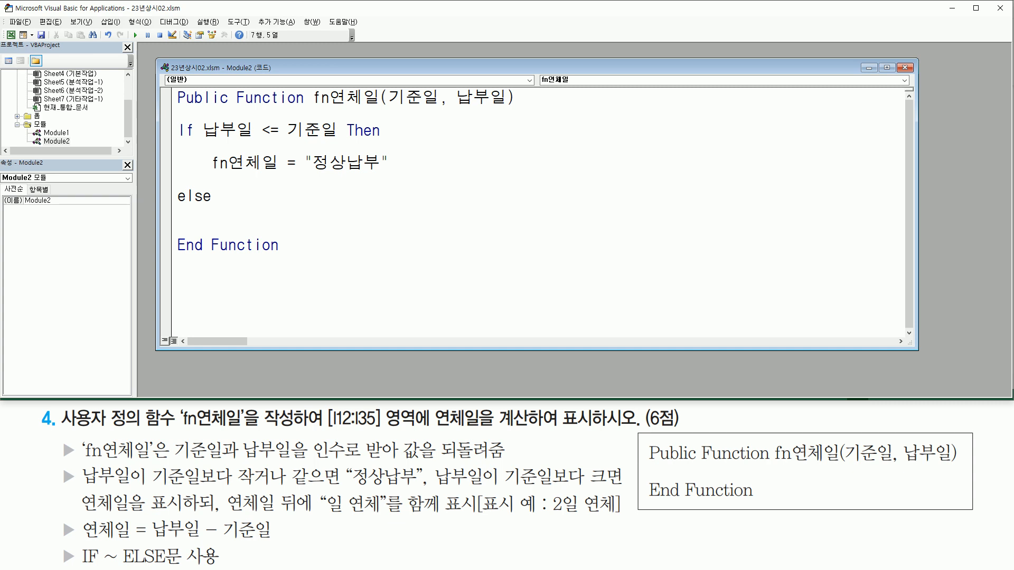
key(Return)
key(Return)
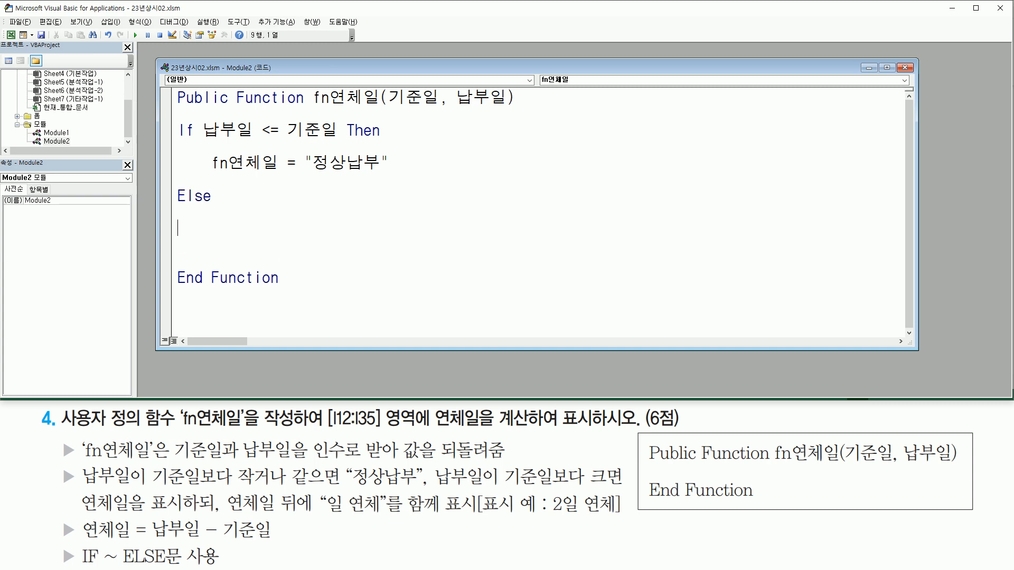
text(fn연체일 =)
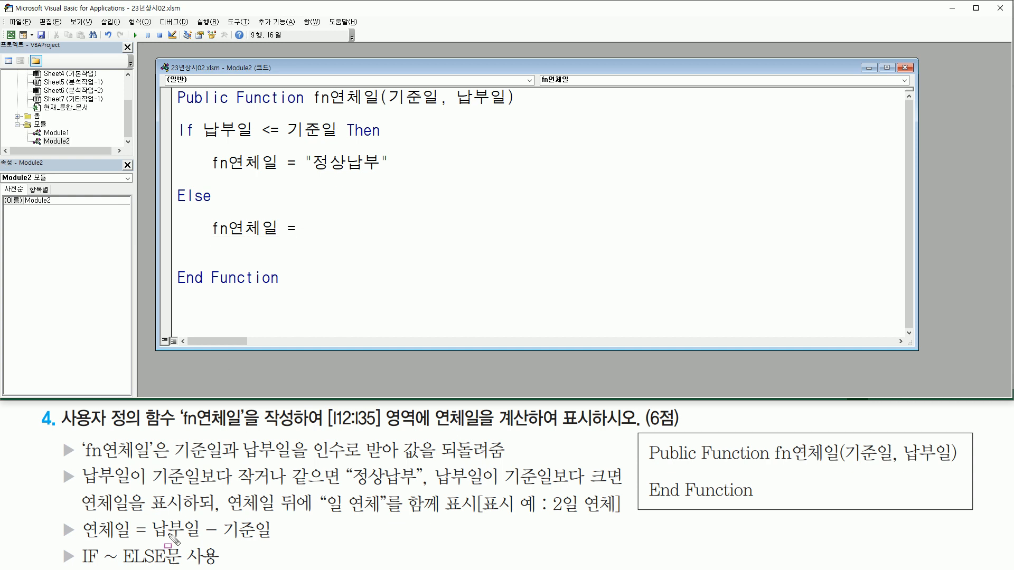
drag(150, 543, 276, 544)
key(Escape)
click(314, 231)
text(납부일 - 기준일)
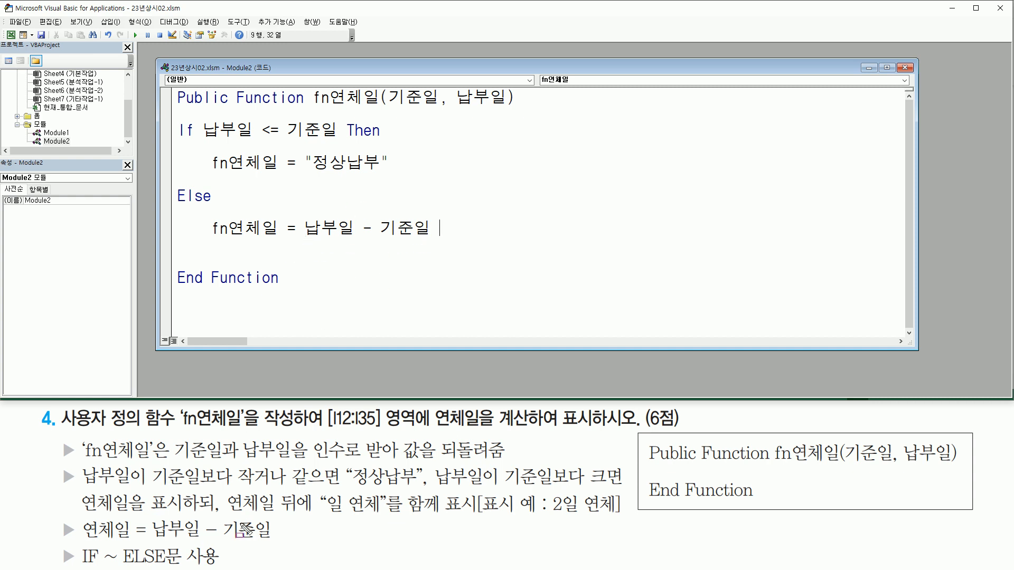
Append & "일 연체" to the Else branch's expression, keeping the space between 일 and 연체.
drag(226, 513, 381, 519)
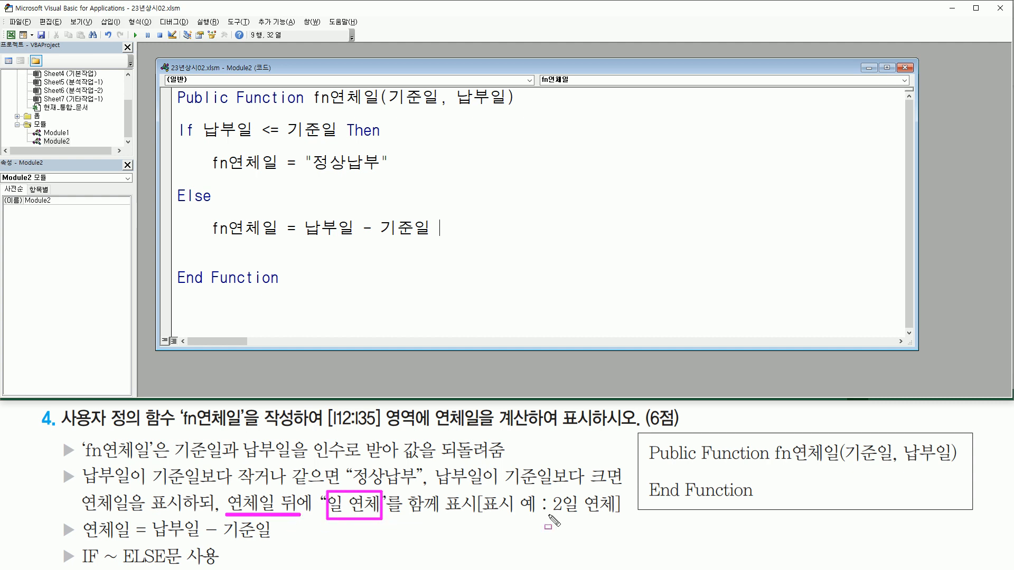
drag(549, 515, 619, 515)
key(Escape)
click(444, 227)
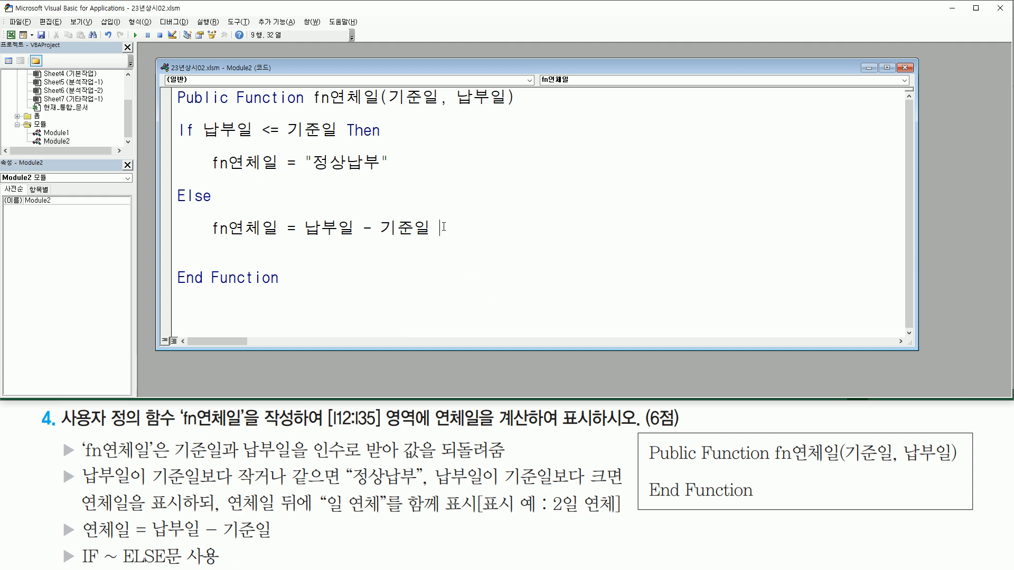
drag(312, 234, 435, 237)
click(440, 231)
text("일 연체)
drag(482, 222, 488, 240)
drag(578, 496, 583, 515)
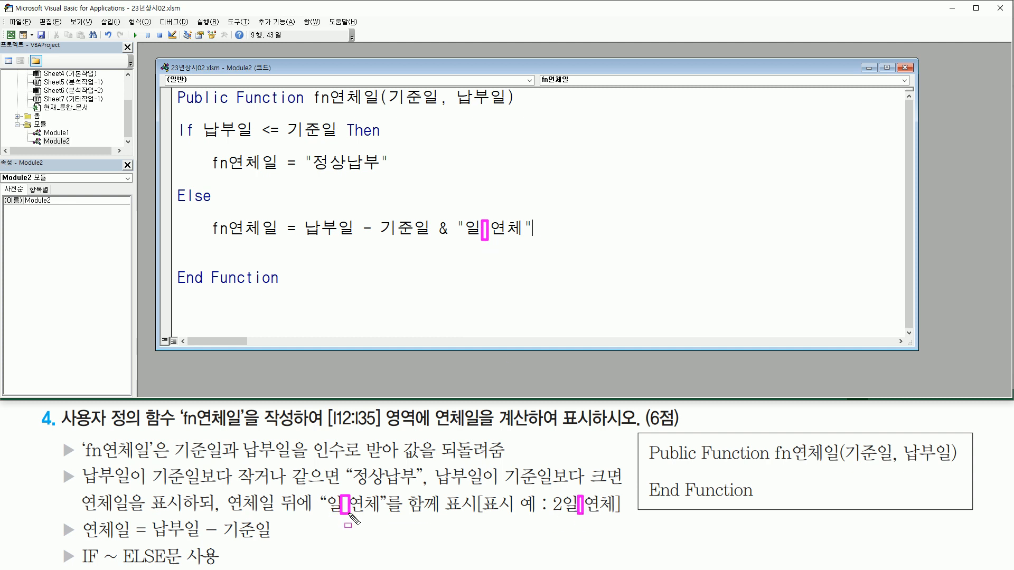
key(Escape)
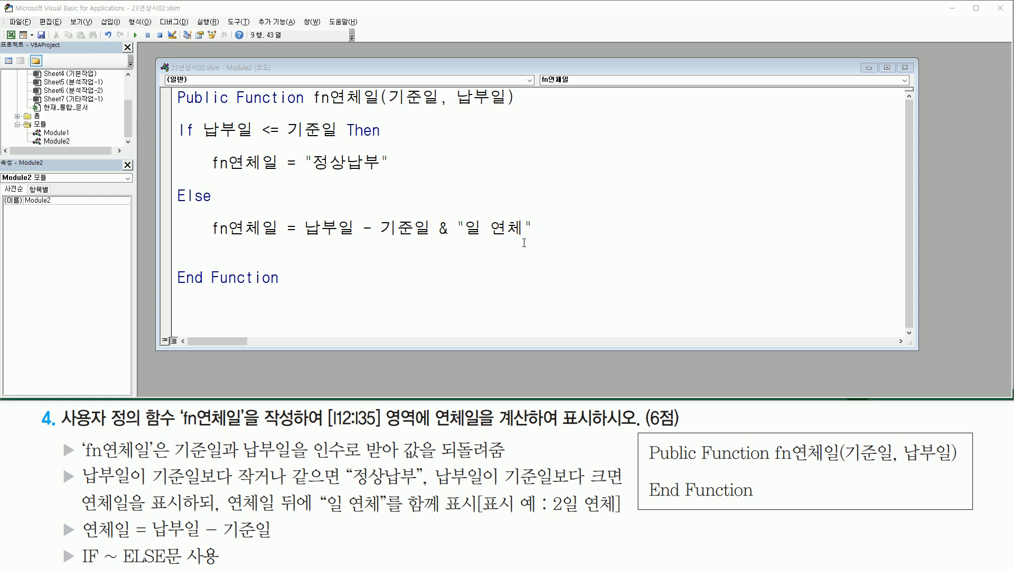
Close the conditional block with End If below the Else branch and check both branches against the requirements.
click(555, 233)
key(Return)
key(Return)
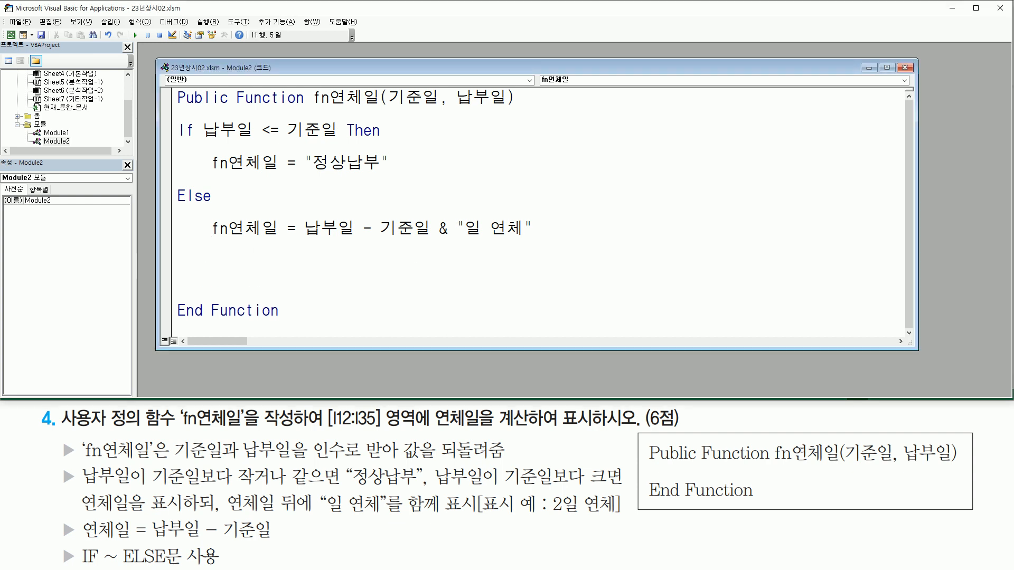
text(end)
key(Up)
key(Up)
key(Up)
drag(201, 141, 338, 140)
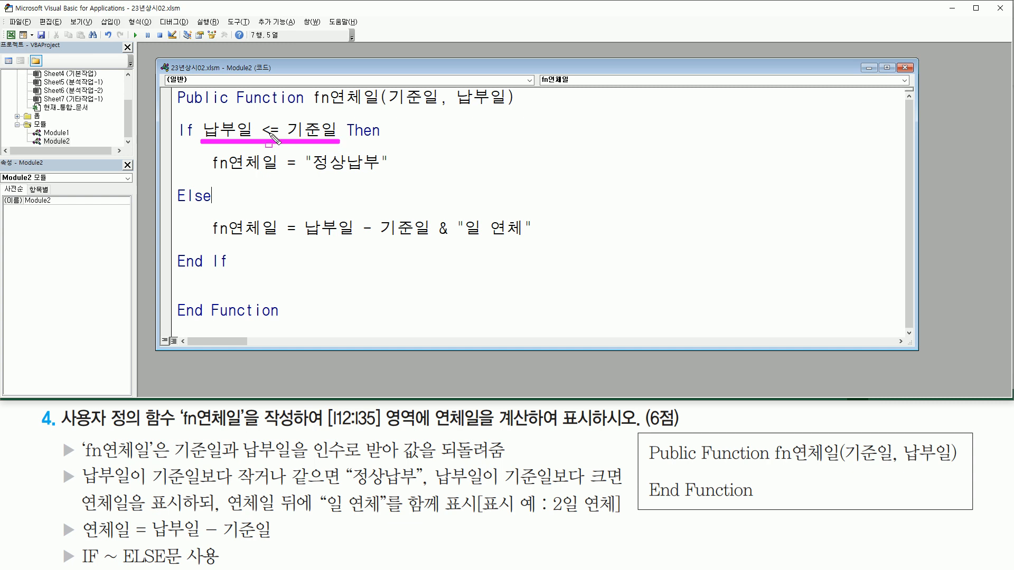
drag(312, 176, 385, 175)
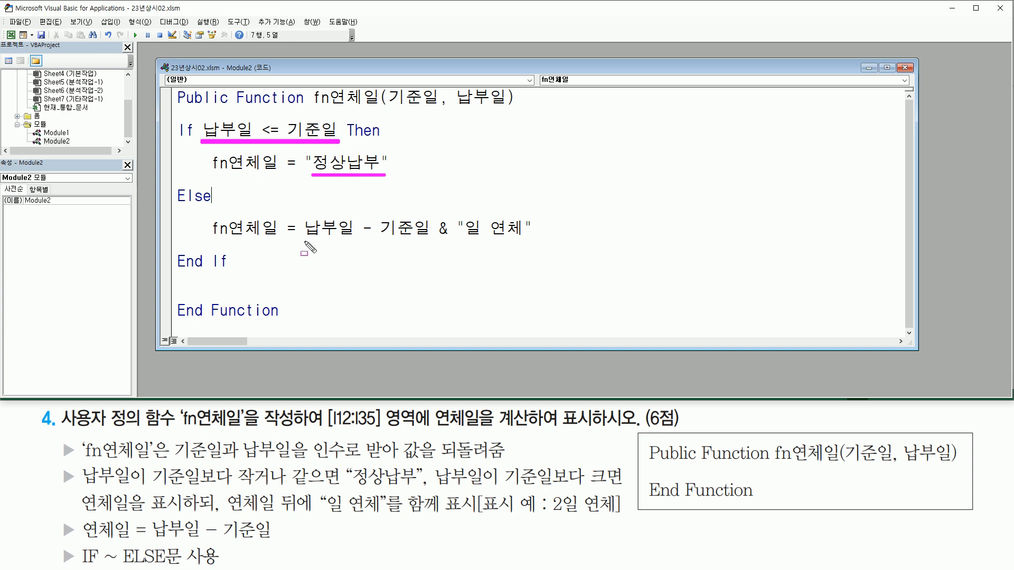
drag(303, 241, 529, 241)
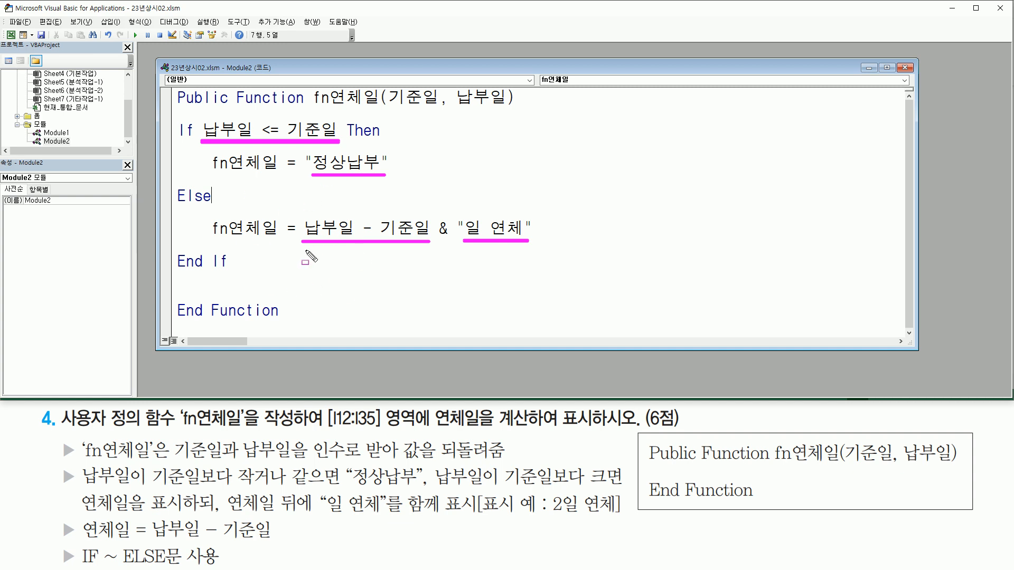
key(Escape)
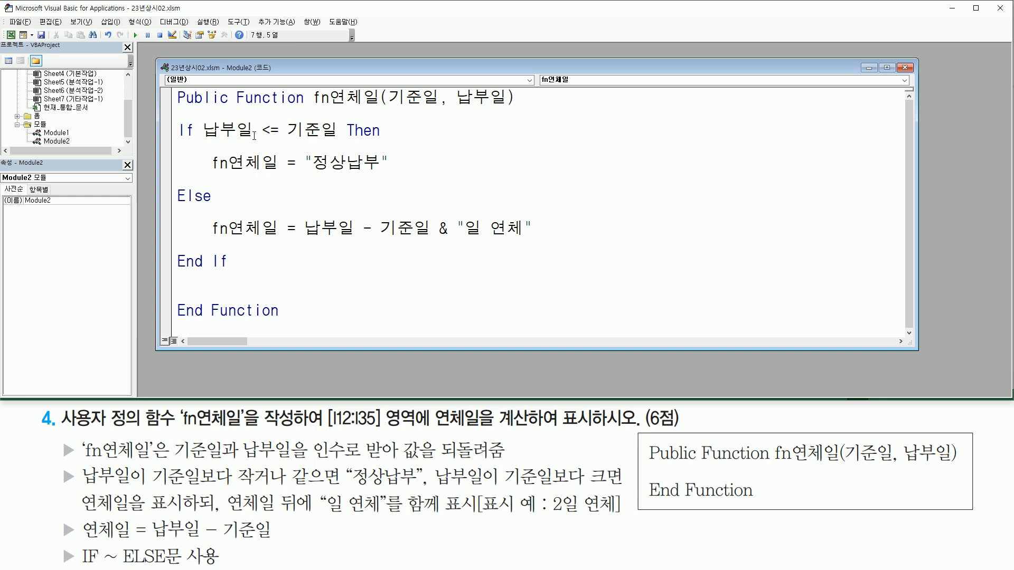
Switch back to the Excel workbook and select cell I12, the first cell of the 연체일 column.
key(ctrl+2)
drag(2, 27, 19, 45)
click(10, 35)
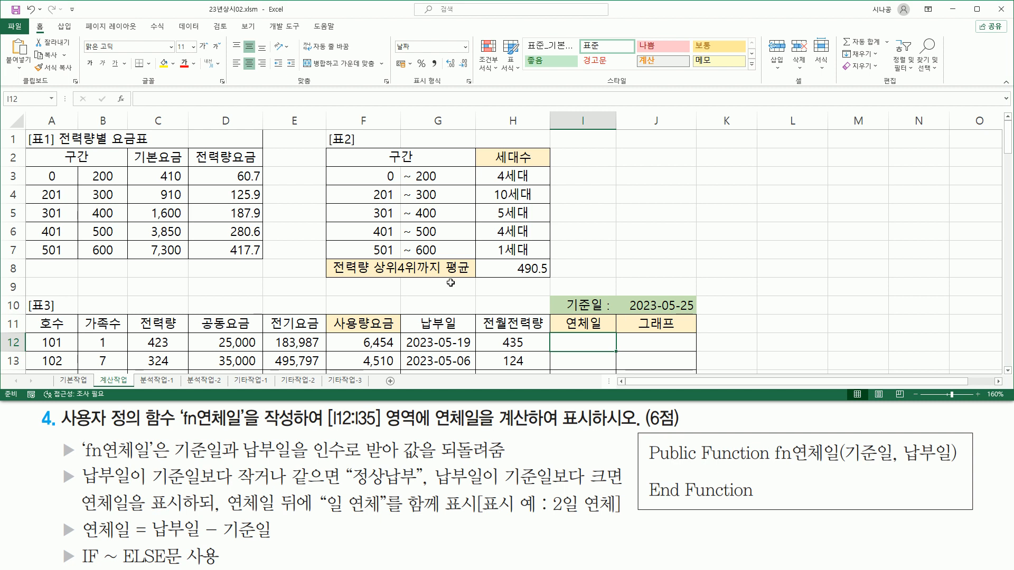
key(ctrl+2)
drag(560, 337, 605, 349)
key(Escape)
click(581, 341)
Insert the function fn연체일 from the 사용자 정의 category into I12.
key(ctrl+2)
drag(113, 91, 130, 107)
key(Escape)
click(121, 99)
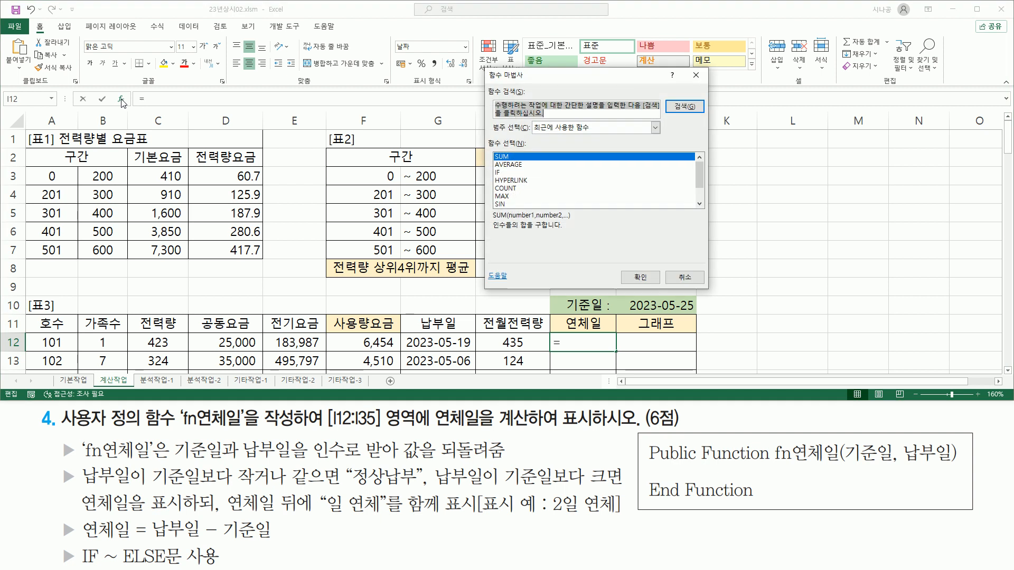
click(561, 129)
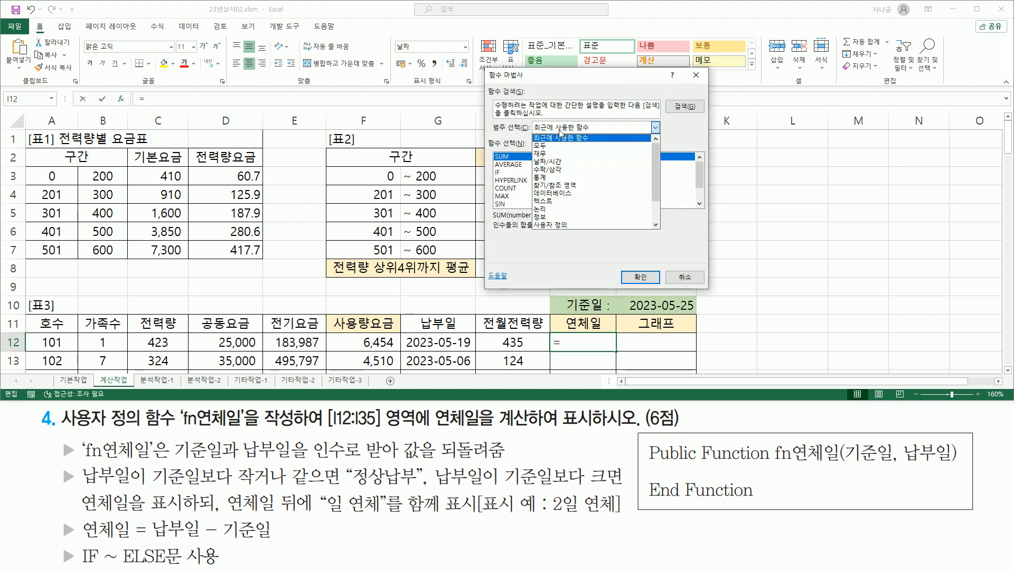
click(547, 226)
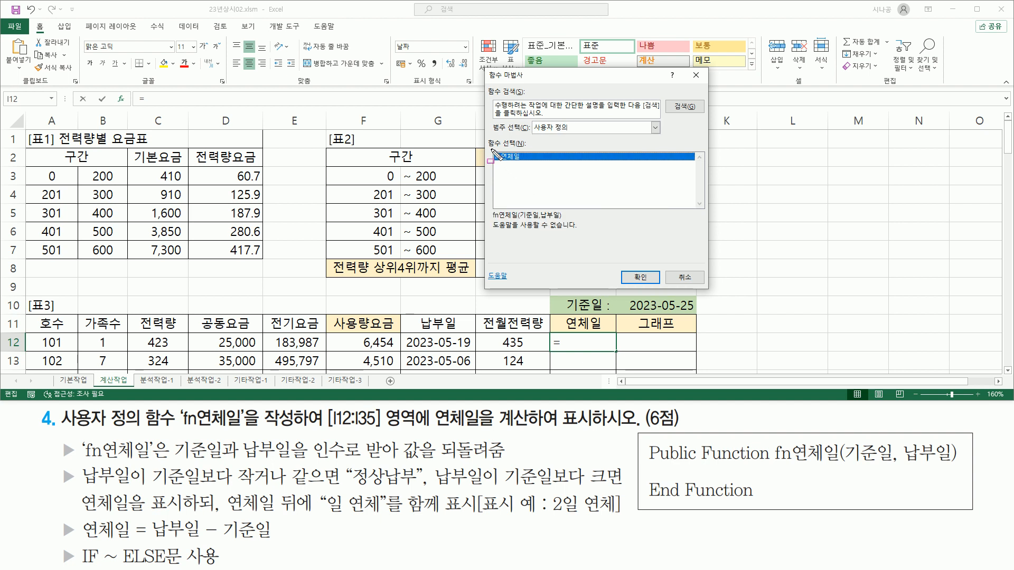
drag(491, 149, 526, 164)
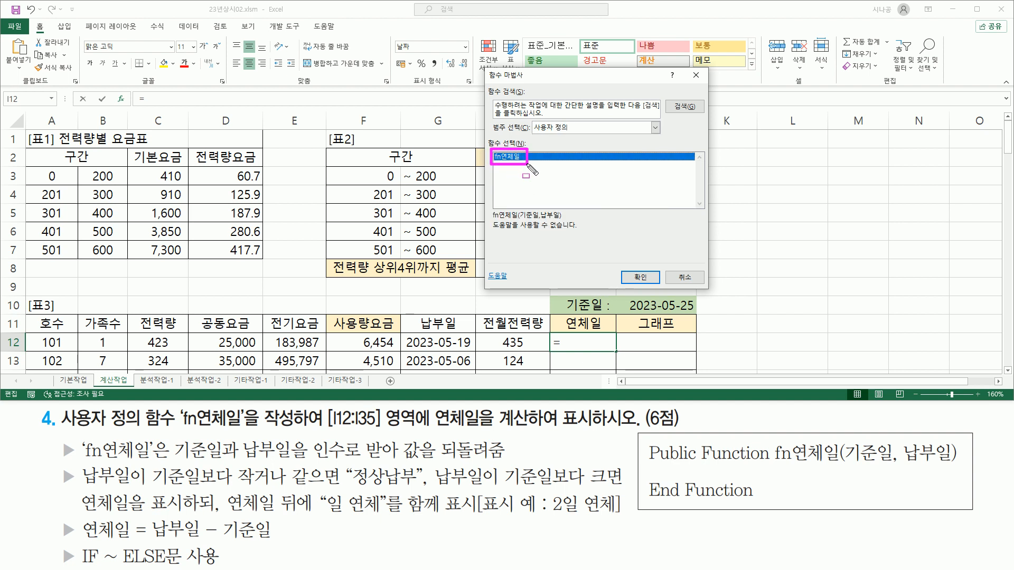
key(Escape)
click(519, 158)
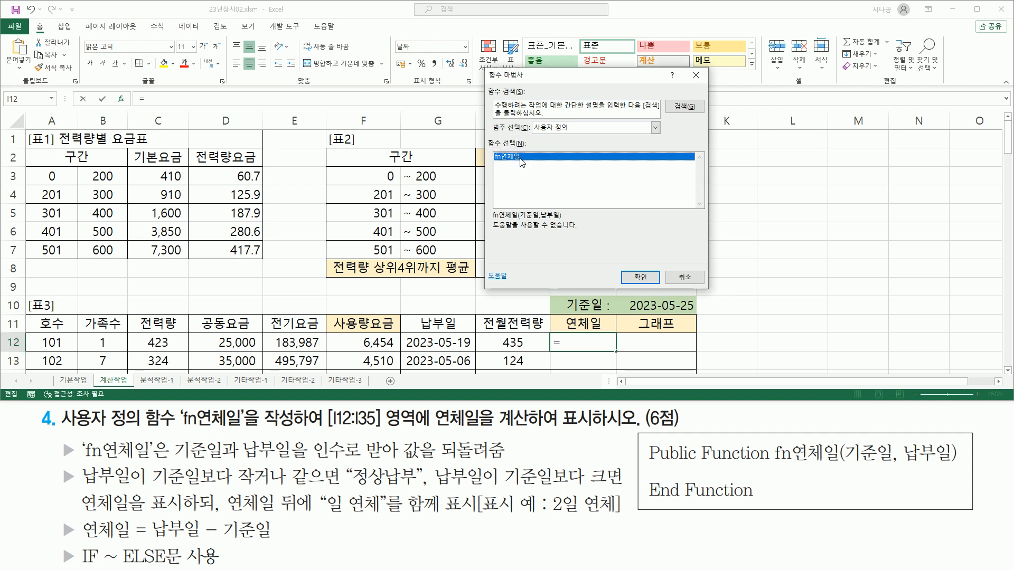
click(646, 279)
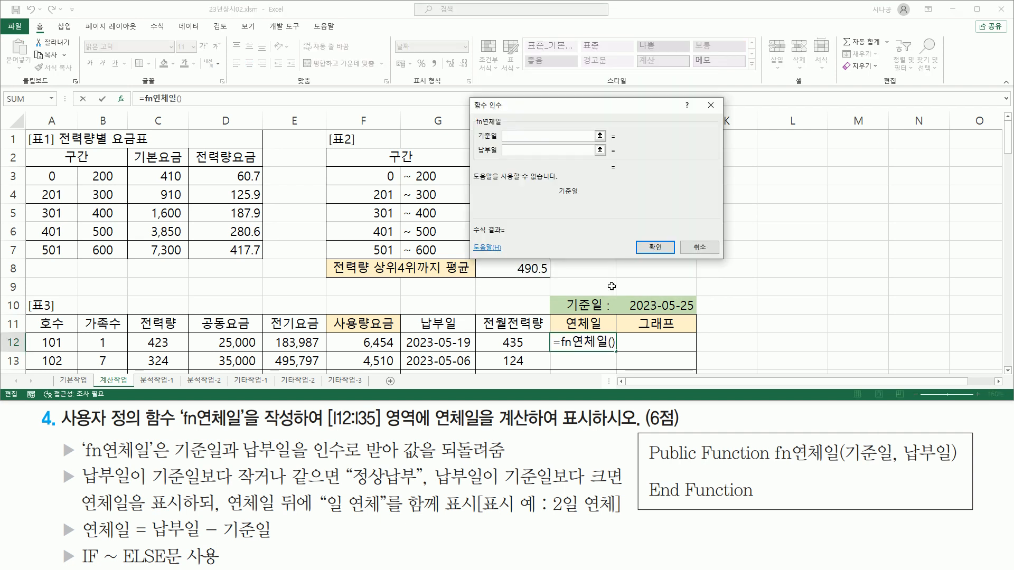
Set the 기준일 argument of fn연체일 to cell J10.
key(ctrl+2)
mouse_move(476, 127)
mouse_down()
mouse_move(511, 148)
mouse_move(608, 159)
mouse_up()
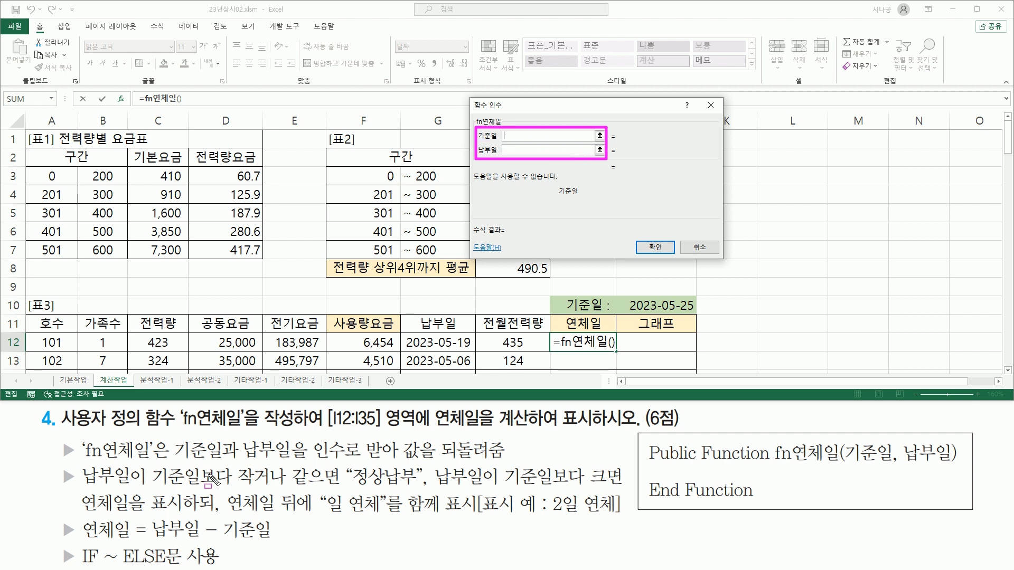
drag(173, 462, 541, 463)
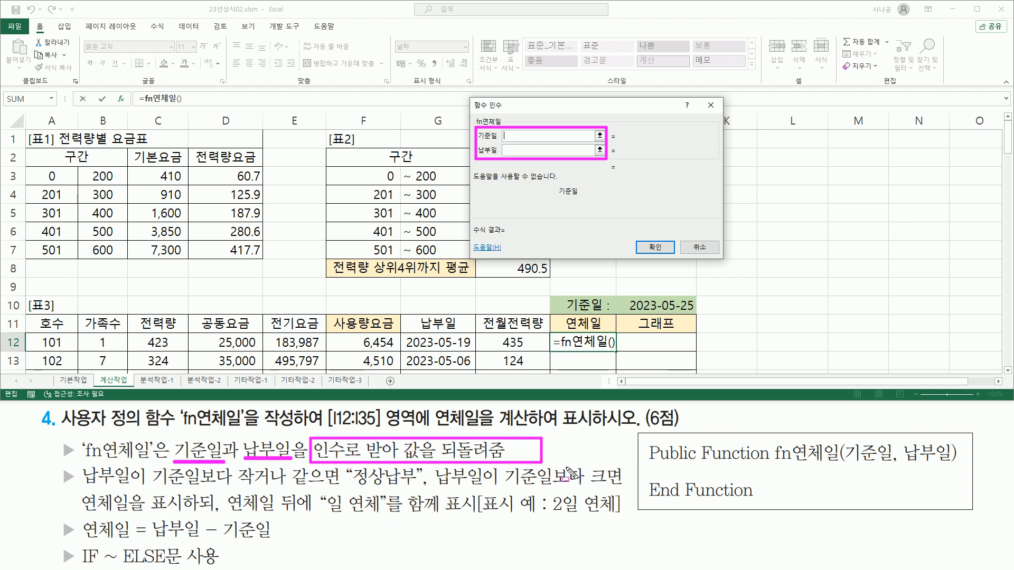
key(Escape)
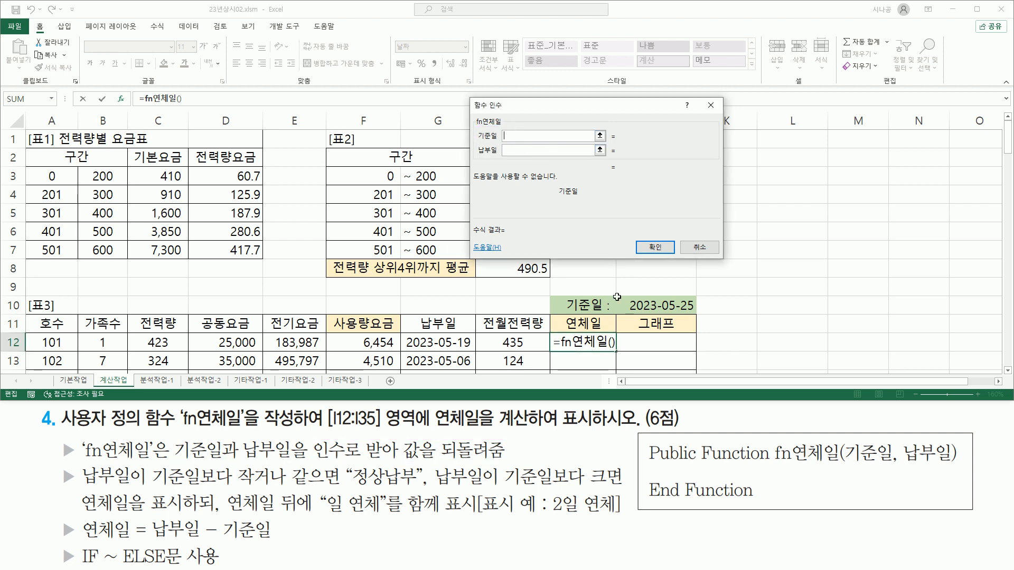
click(648, 307)
drag(616, 297, 695, 314)
key(Escape)
Set the 납부일 argument to cell G12 and enter the fn연체일 formula in I12.
click(516, 151)
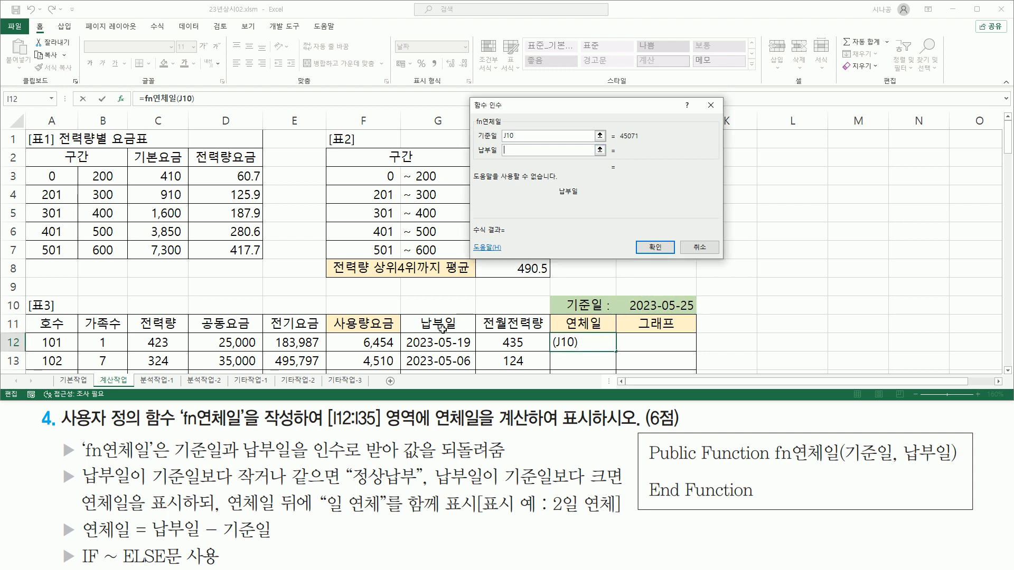
drag(405, 334, 475, 351)
key(Escape)
click(452, 342)
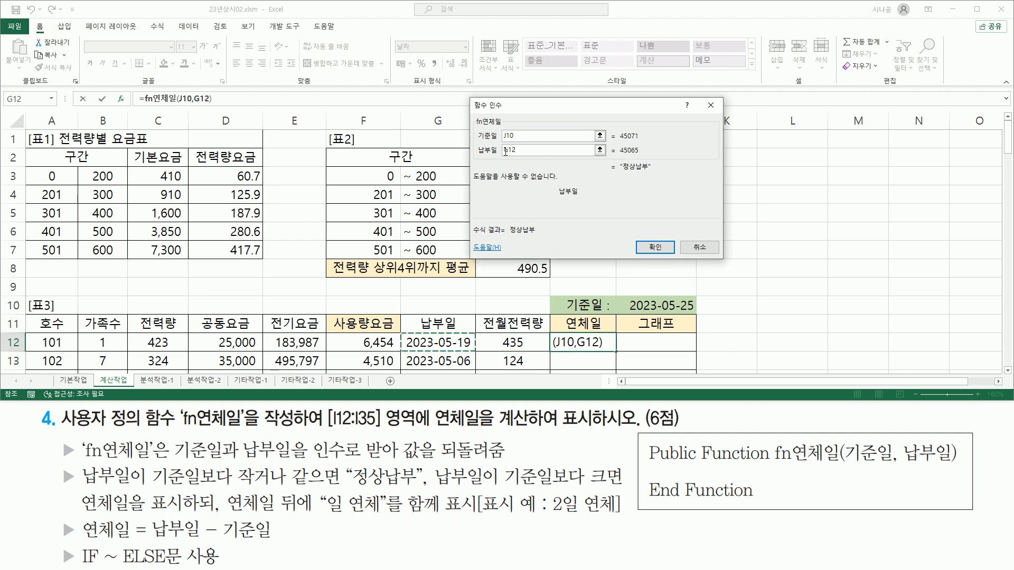
click(655, 247)
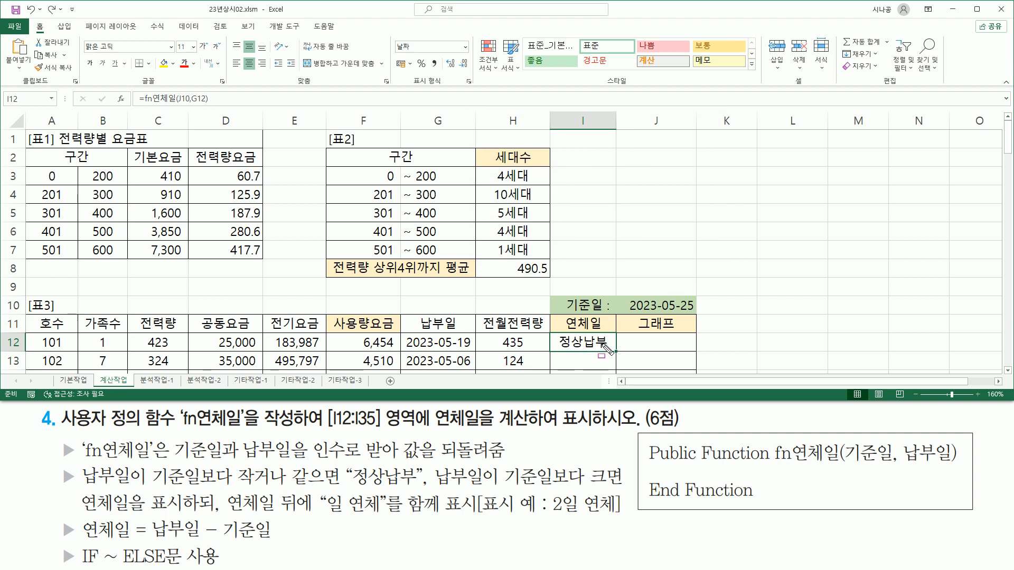
key(Escape)
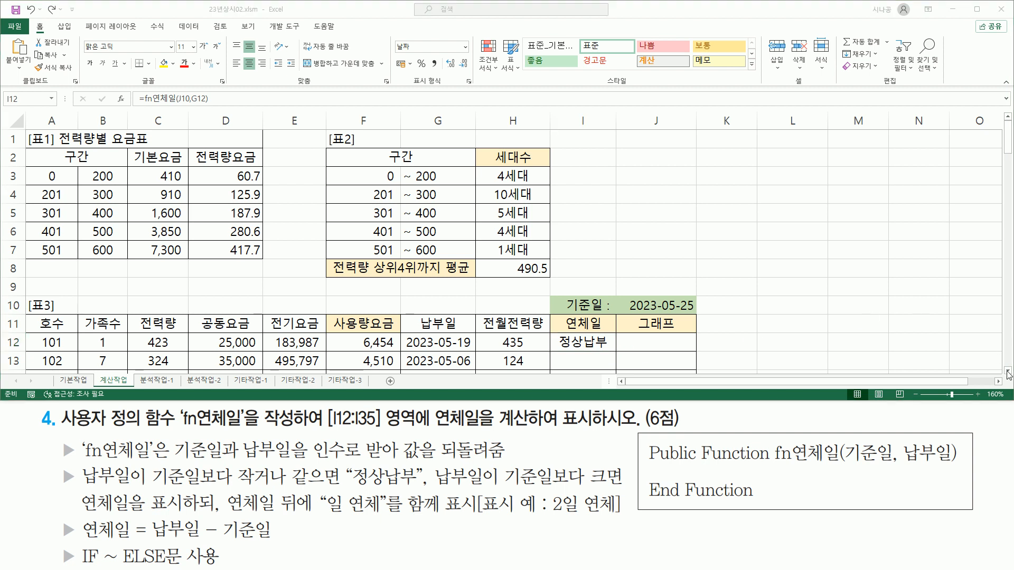
Compare the 납부일 dates in G12:G15 with the 기준일 in J10 and the corresponding 연체일 cells.
click(1008, 372)
click(1008, 371)
click(1008, 372)
click(1007, 371)
click(1007, 371)
click(1007, 371)
click(1008, 372)
click(1008, 371)
drag(554, 188, 610, 202)
mouse_move(408, 189)
mouse_down()
mouse_move(478, 209)
mouse_move(472, 204)
mouse_up()
drag(560, 208, 604, 219)
drag(409, 210, 469, 221)
drag(564, 226, 597, 233)
drag(416, 229, 470, 238)
drag(558, 244, 607, 257)
mouse_move(419, 244)
mouse_down()
mouse_move(468, 246)
mouse_move(467, 256)
mouse_up()
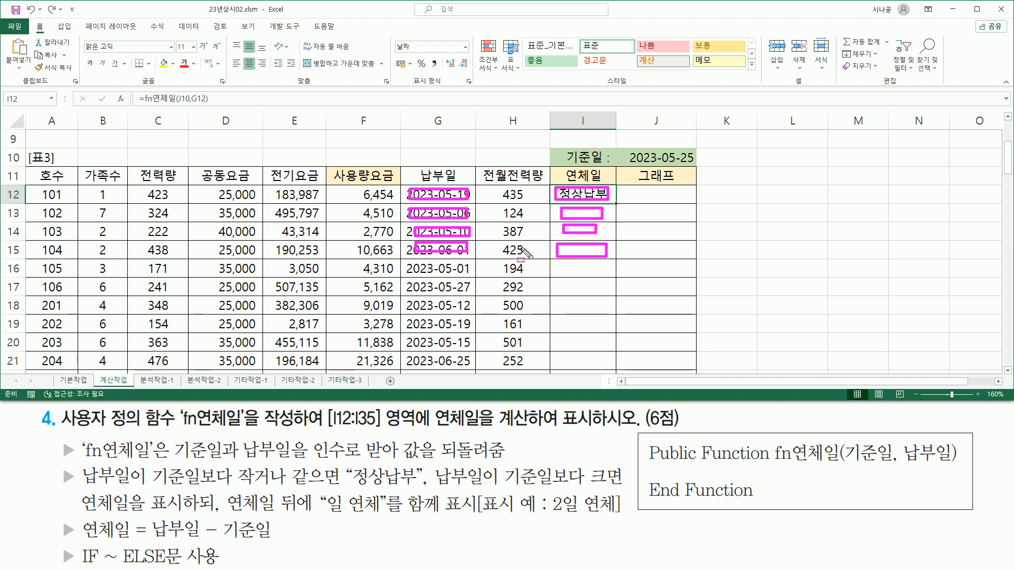
mouse_move(622, 152)
mouse_down()
mouse_move(695, 165)
mouse_move(621, 153)
mouse_move(674, 155)
mouse_move(697, 138)
mouse_up()
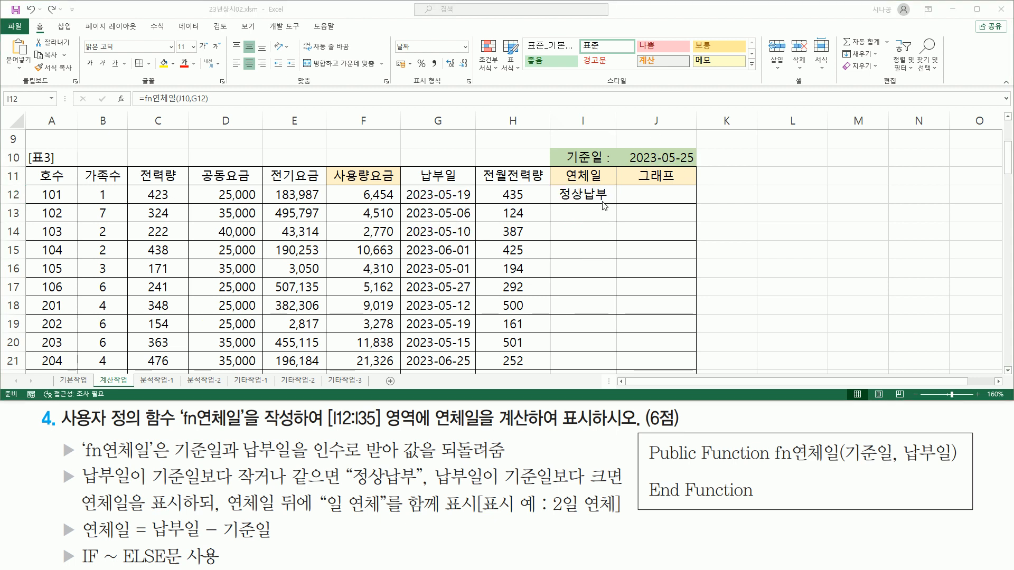
Make the J10 reference in the I12 formula absolute ($J$10) and fill the fn연체일 formula down to I35.
double_click(588, 195)
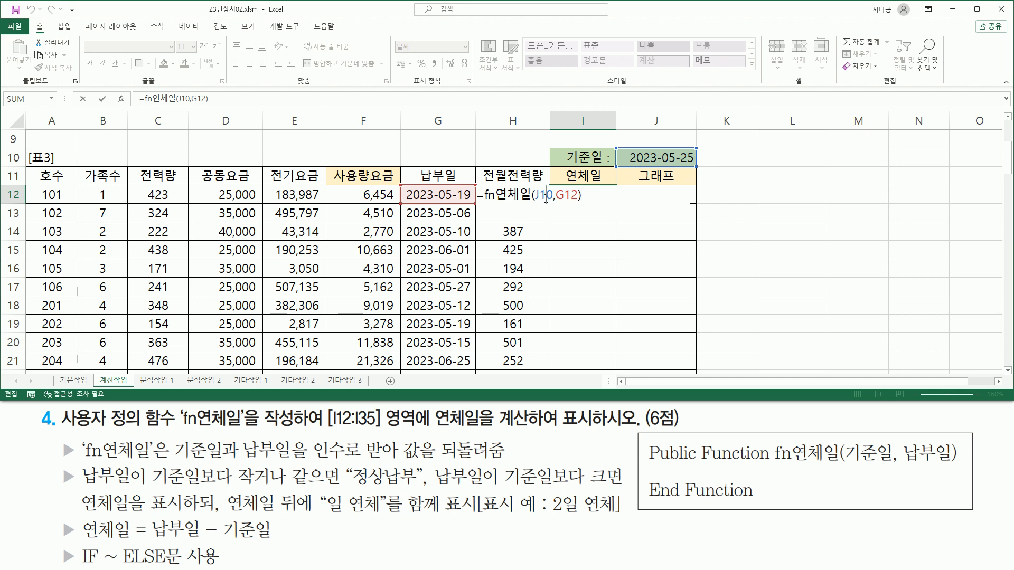
key(F4)
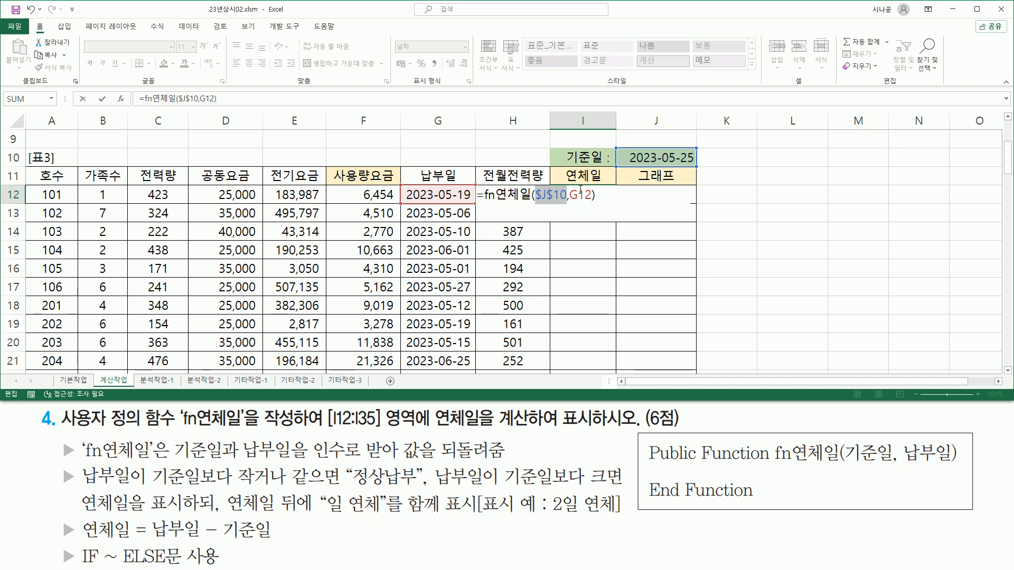
drag(616, 203, 613, 346)
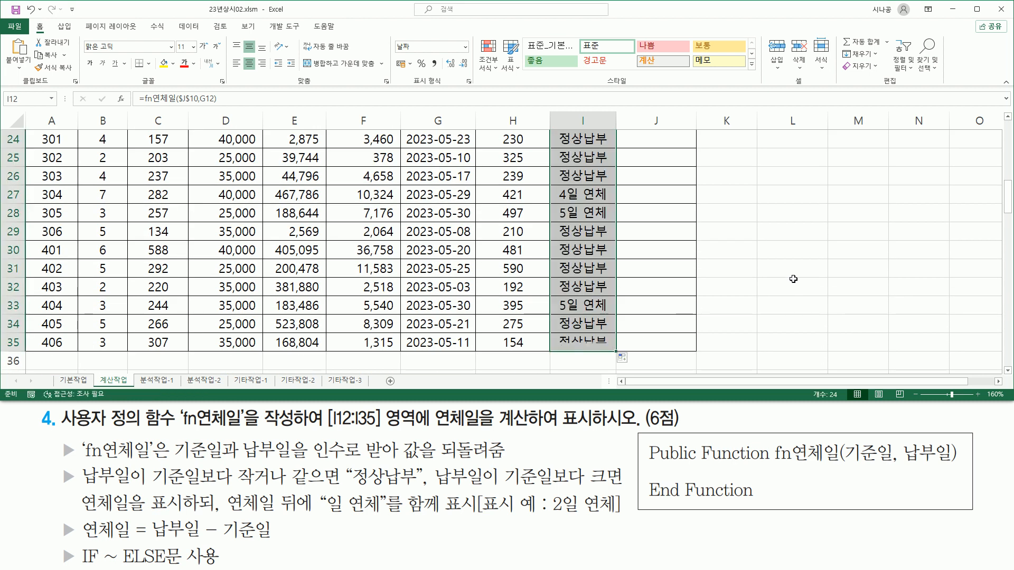
drag(1010, 186, 1010, 149)
click(580, 177)
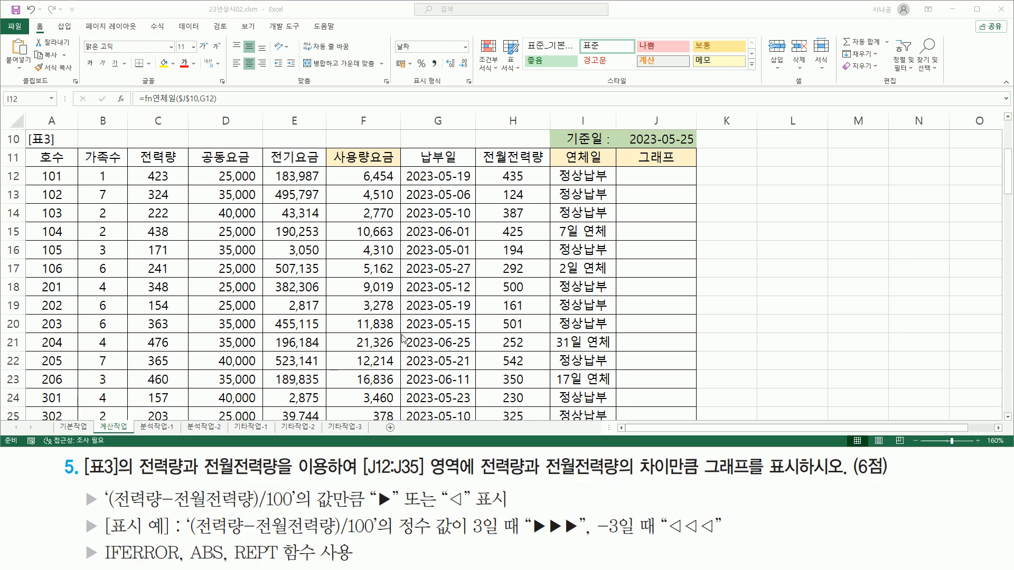
Review task 5's requirements for J12:J35: the source columns 전력량 and 전월전력량, the (전력량-전월전력량)/100 calculation and the ▶ and ◁ symbols.
drag(83, 454, 137, 479)
mouse_move(26, 131)
mouse_down()
mouse_move(681, 325)
mouse_move(697, 417)
mouse_up()
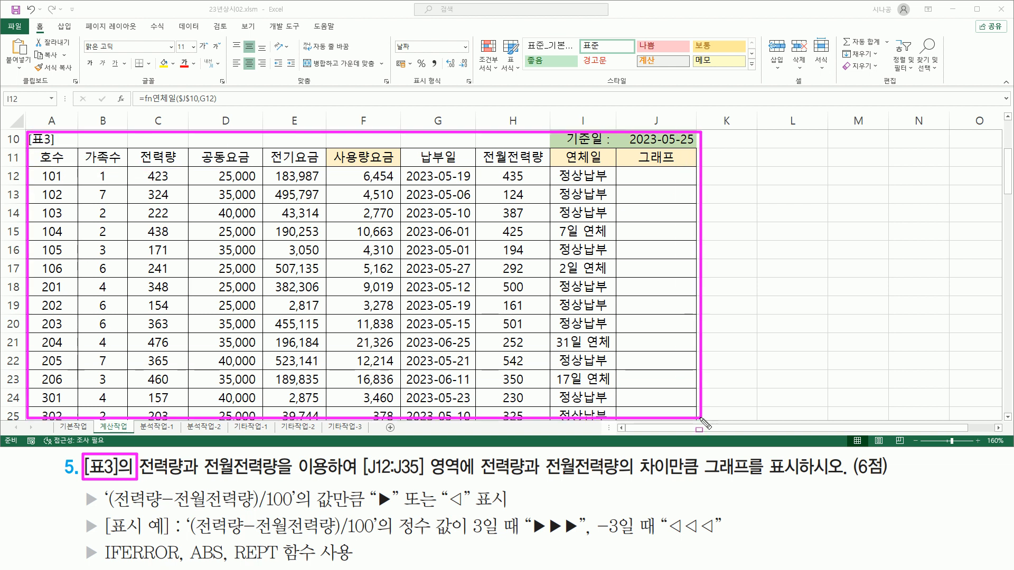
key(Escape)
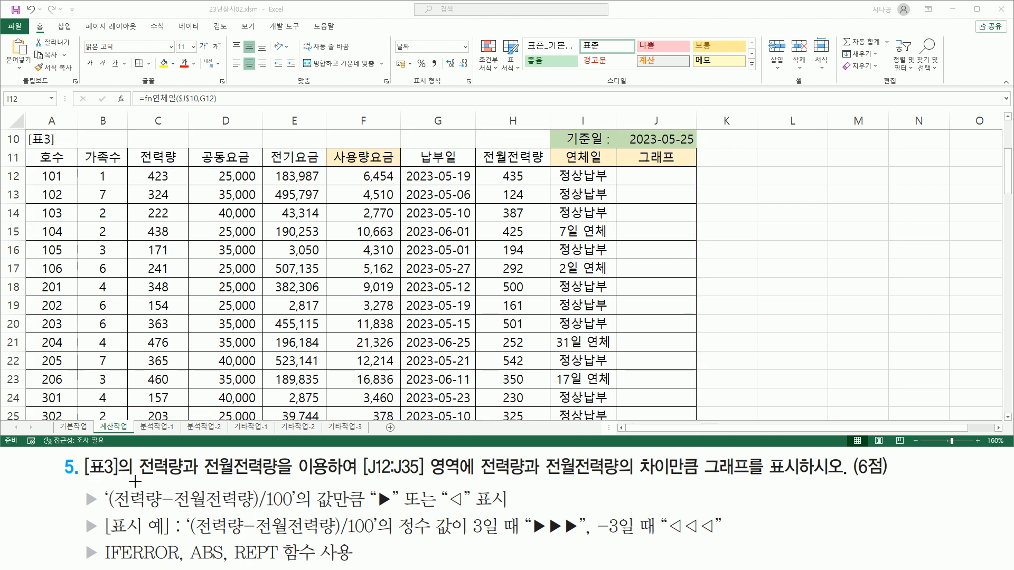
drag(139, 477, 276, 479)
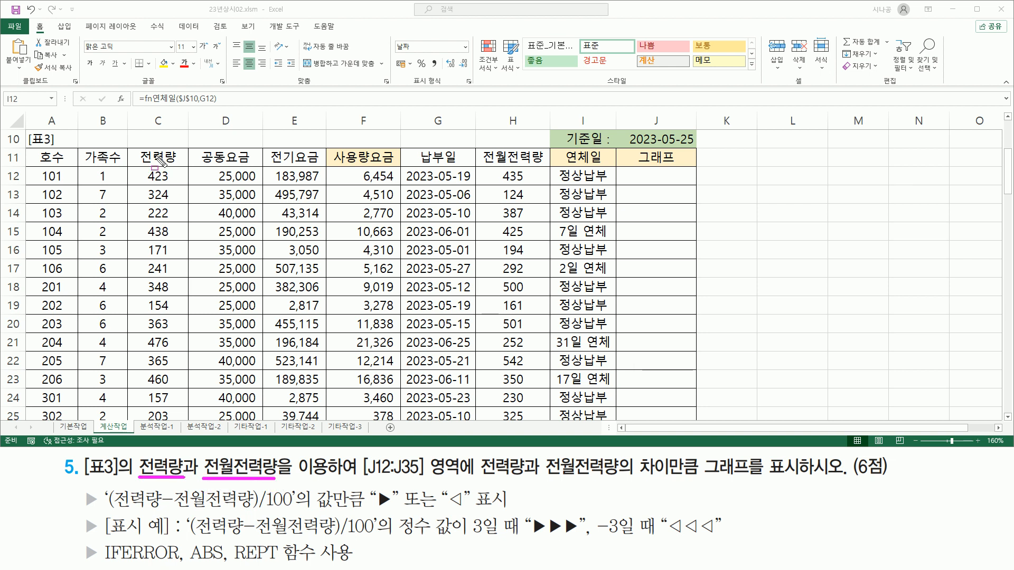
drag(138, 152, 184, 166)
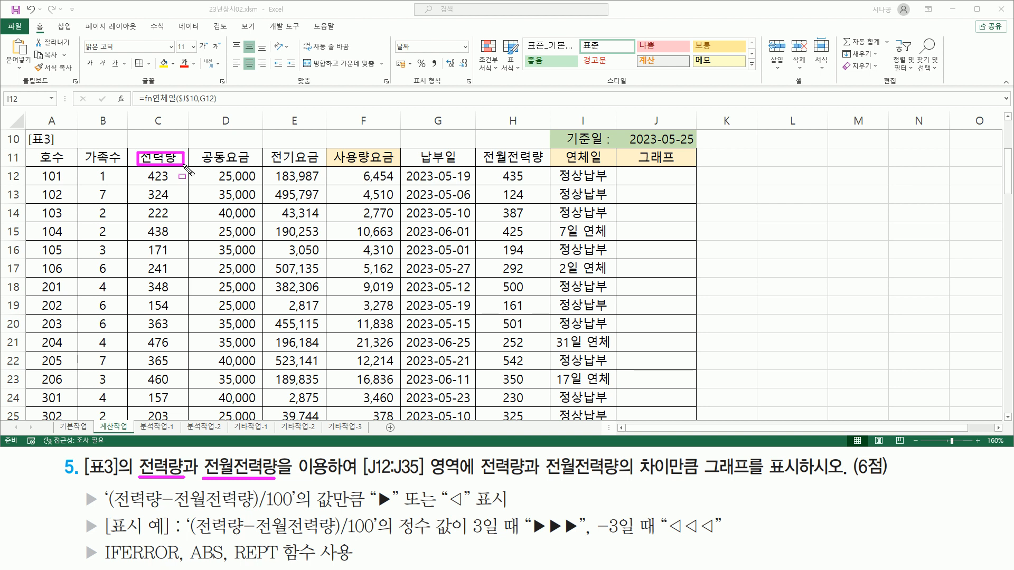
drag(480, 150, 551, 165)
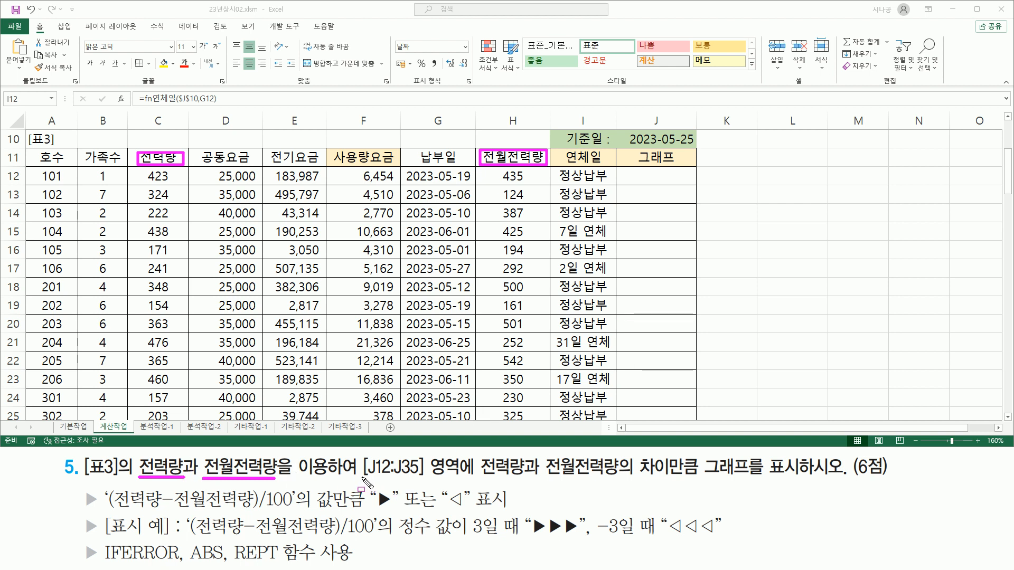
drag(362, 477, 464, 478)
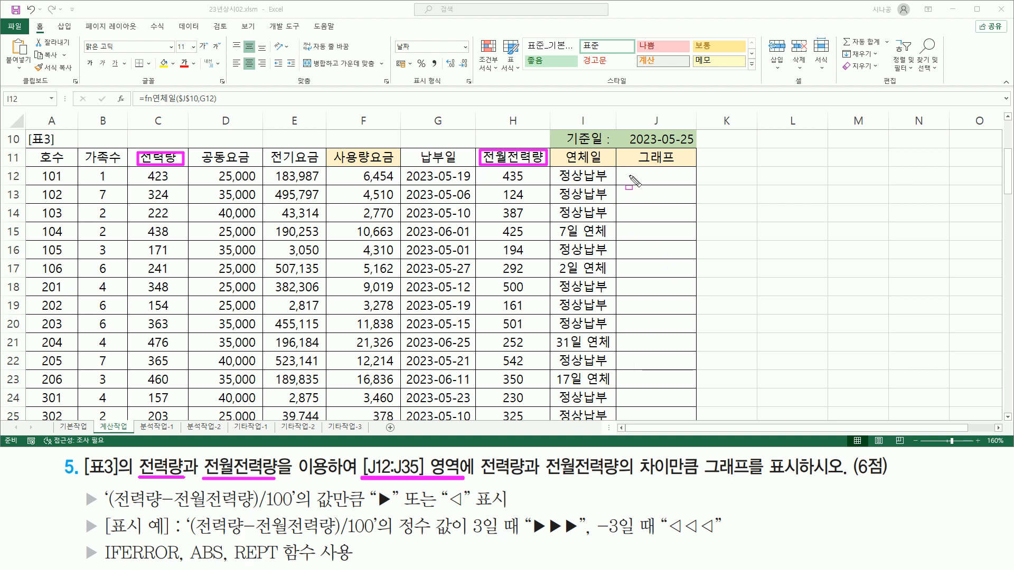
mouse_move(625, 170)
mouse_down()
mouse_move(661, 423)
mouse_move(694, 421)
mouse_up()
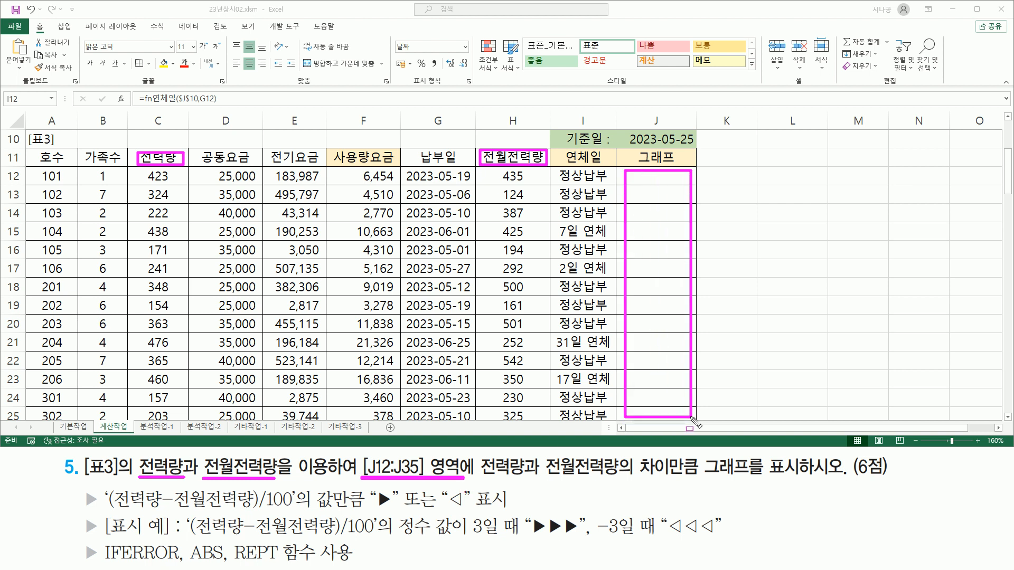
drag(480, 480, 845, 480)
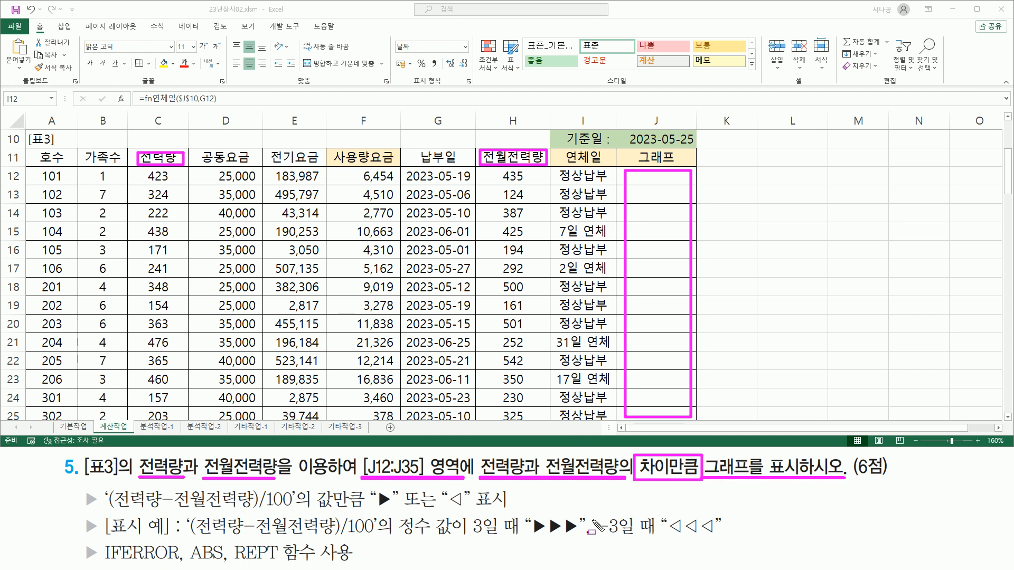
key(Escape)
drag(112, 510, 393, 511)
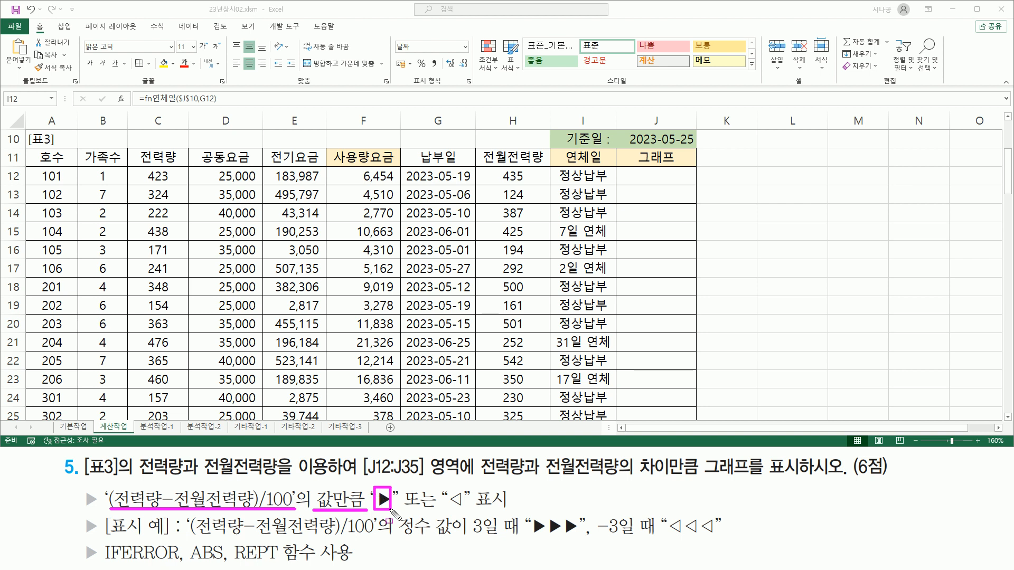
drag(450, 486, 467, 512)
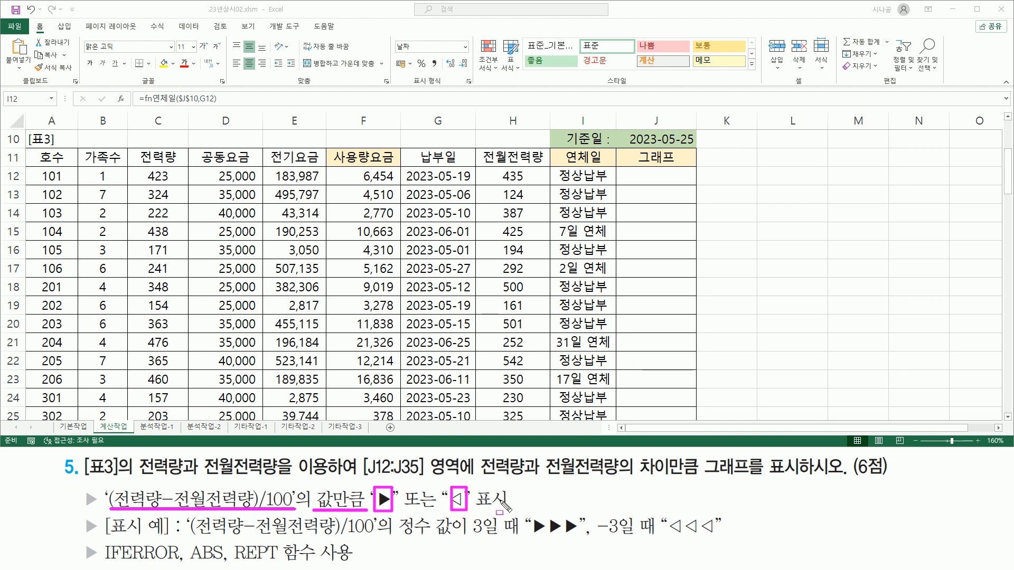
key(Escape)
mouse_move(109, 486)
mouse_down()
mouse_move(124, 505)
mouse_move(316, 520)
mouse_move(299, 511)
mouse_up()
key(Escape)
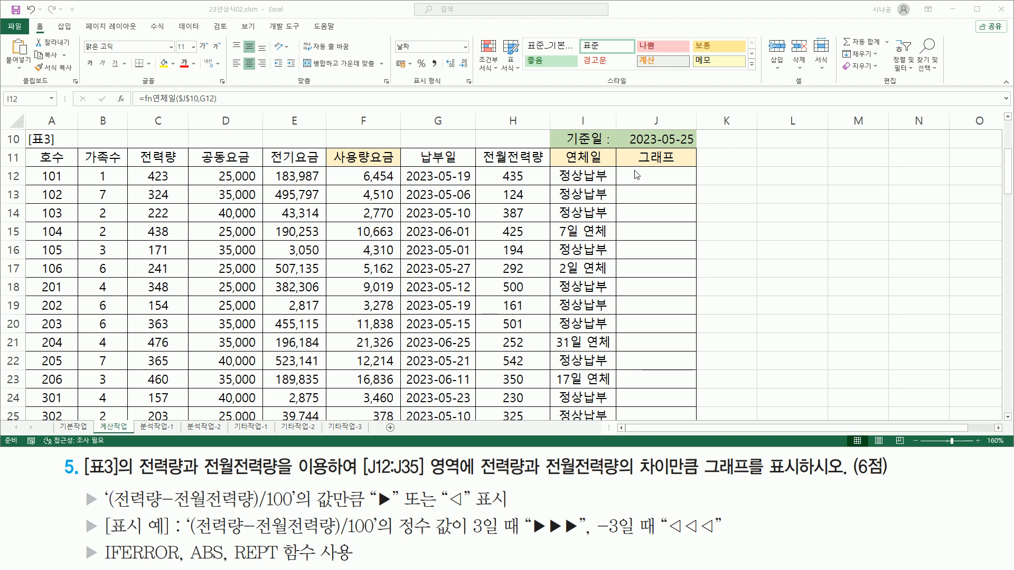
Enter the formula =(C12-H12)/100 in J12, the first cell of the 그래프 column.
click(661, 178)
text(=)
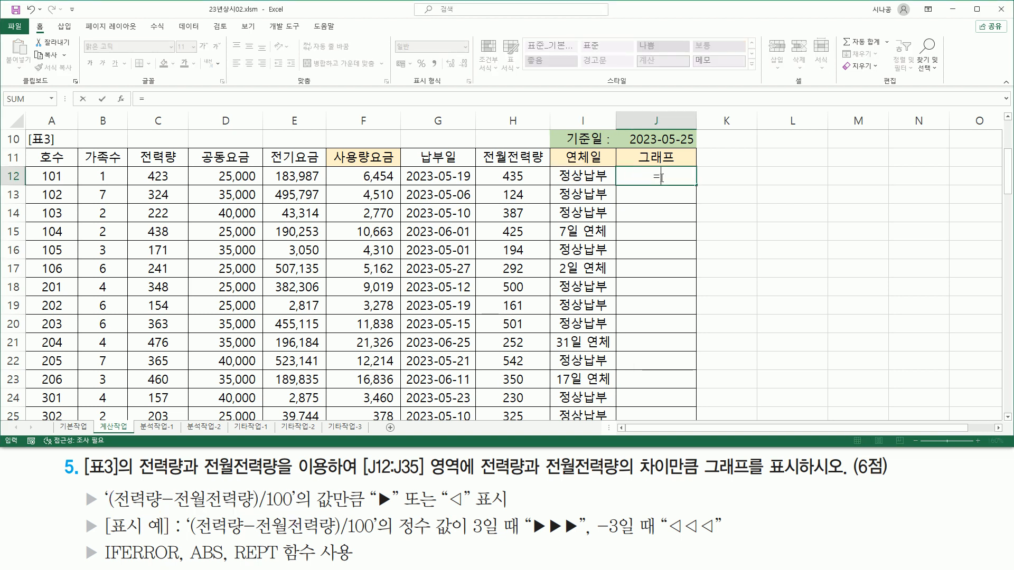
text(()
click(157, 176)
text(-)
click(511, 183)
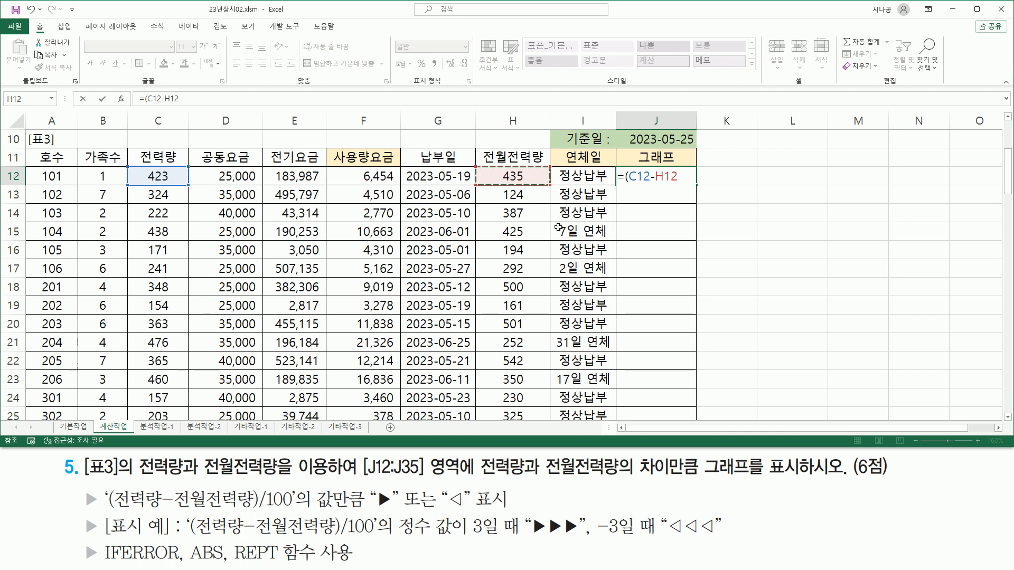
text()/100)
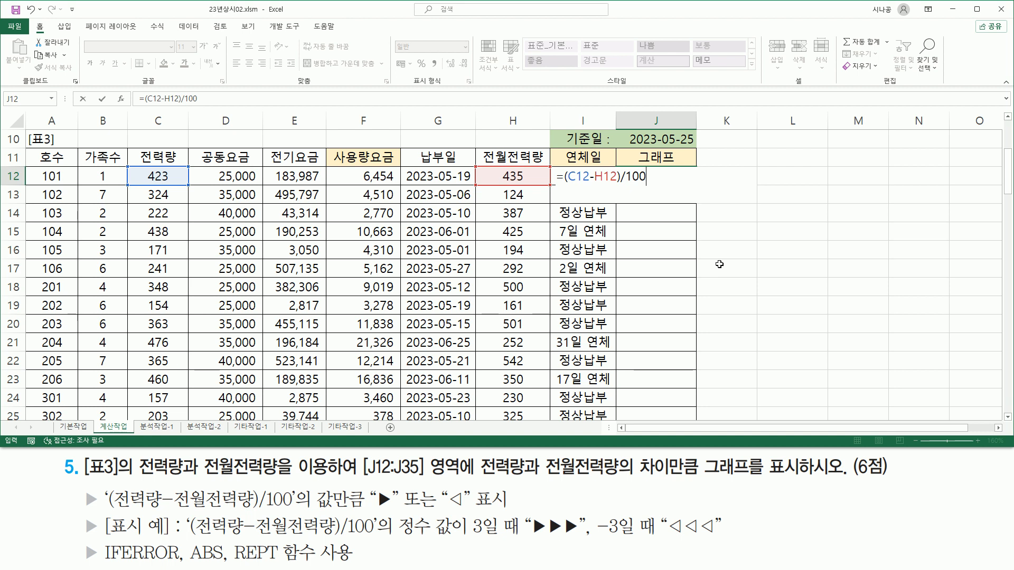
key(Return)
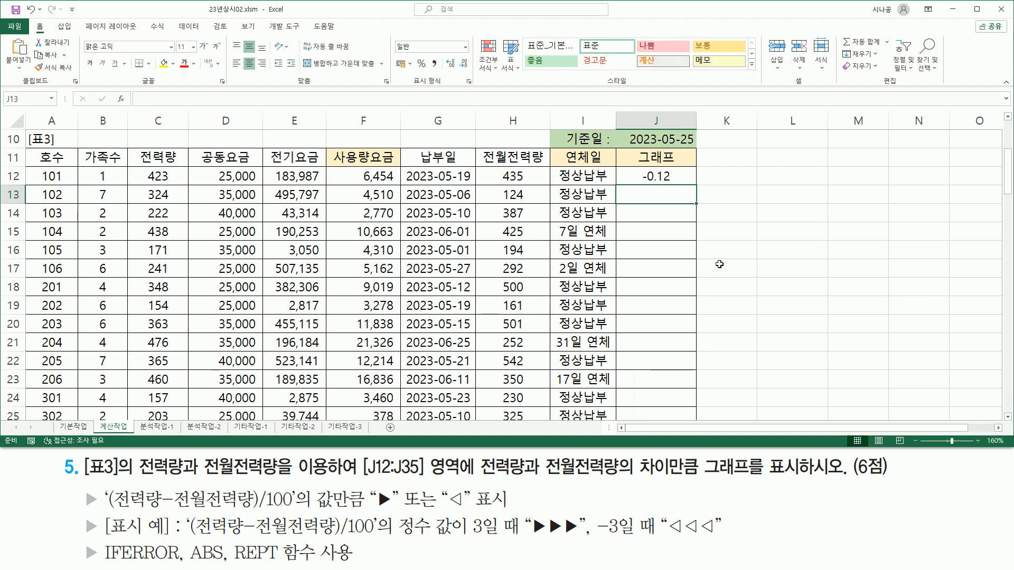
Fill the J12 formula down through the 그래프 column of [표3].
click(671, 179)
drag(696, 185, 719, 365)
scroll(765, 330, up, 6)
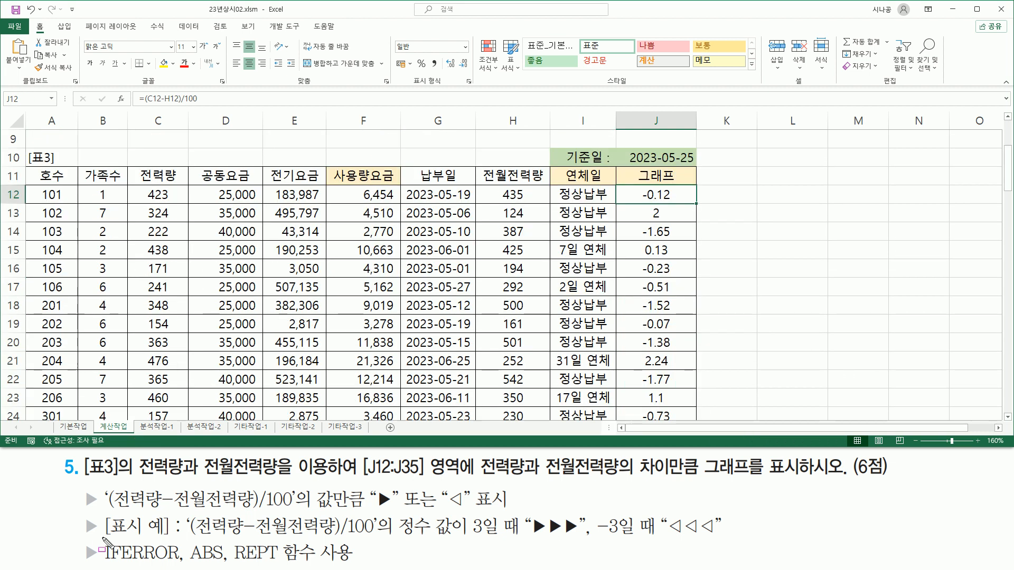
Check task 5's display example, cut (C12-H12)/100 out of the J12 formula and start a REPT function in its place.
mouse_move(102, 538)
mouse_down()
mouse_move(366, 550)
mouse_move(379, 516)
mouse_move(522, 540)
mouse_up()
mouse_move(470, 513)
mouse_down()
mouse_move(484, 539)
mouse_move(577, 538)
mouse_up()
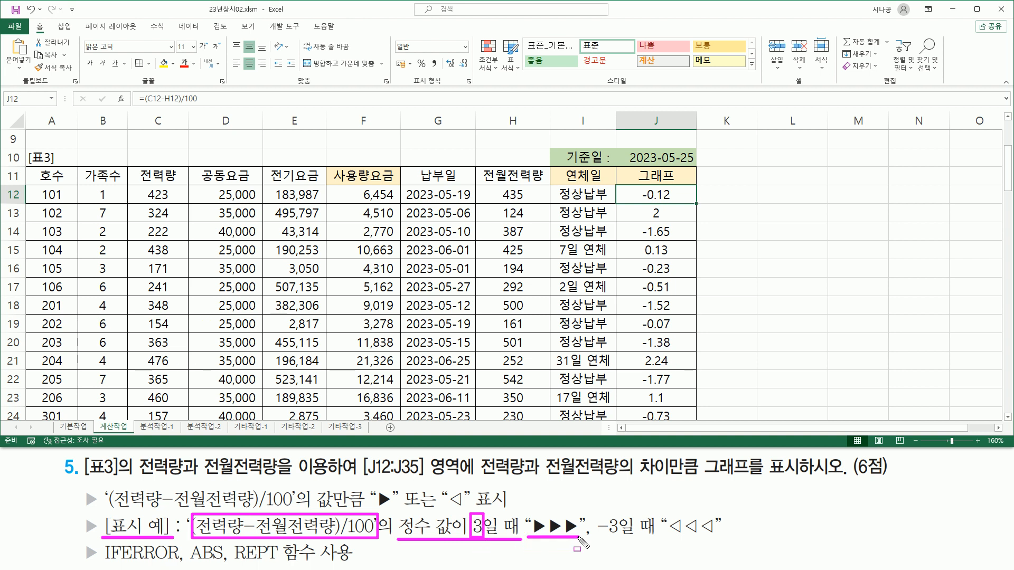
mouse_move(599, 513)
mouse_down()
mouse_move(621, 540)
mouse_move(717, 538)
mouse_up()
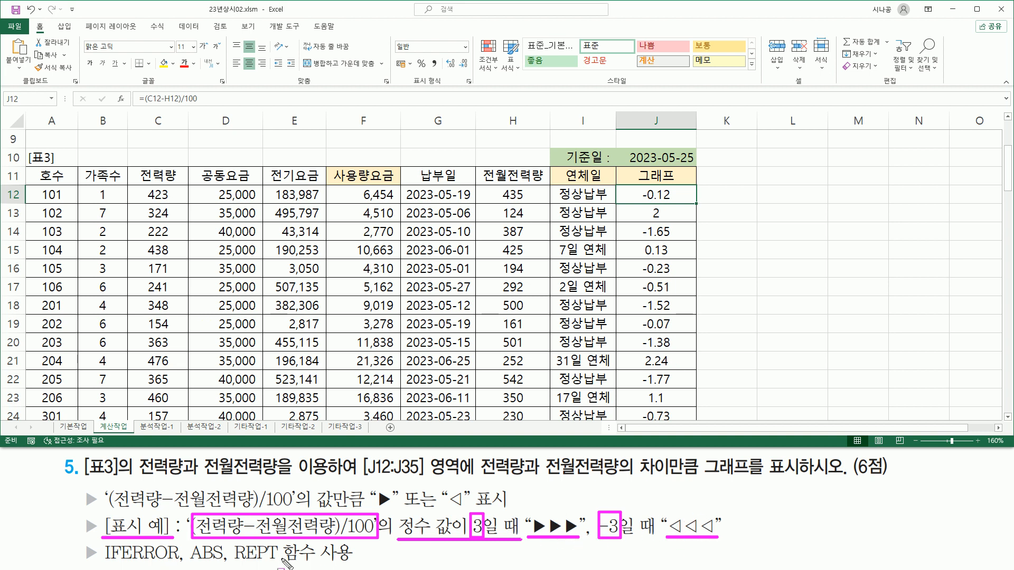
drag(230, 564, 291, 566)
key(Escape)
key(F2)
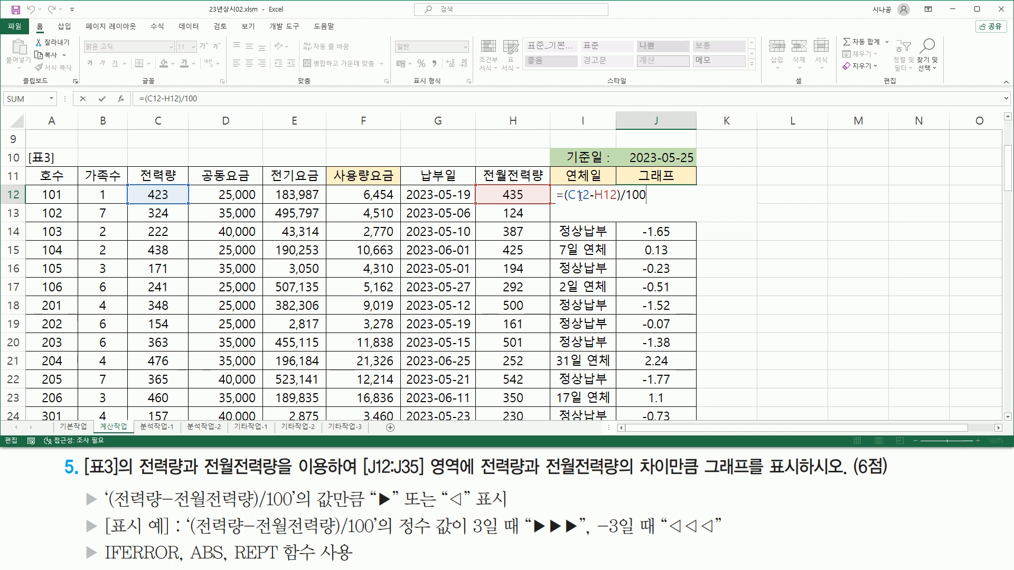
drag(565, 196, 727, 201)
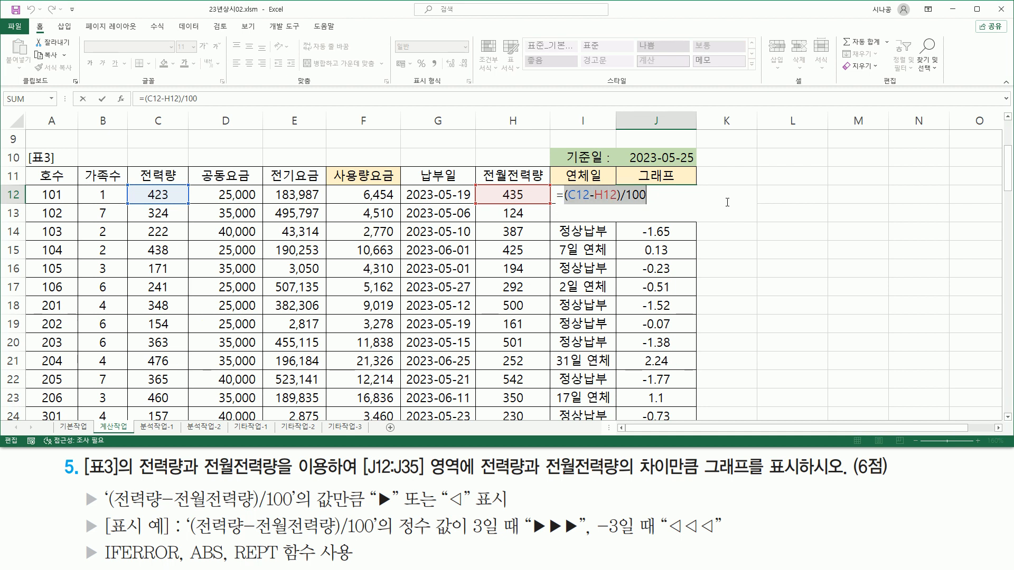
key(ctrl+x)
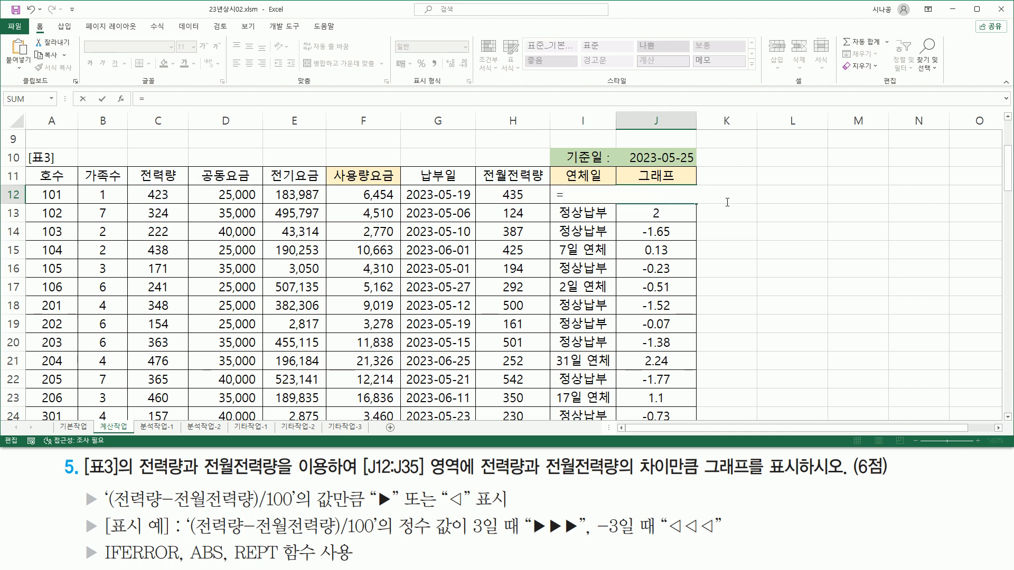
text(rept)
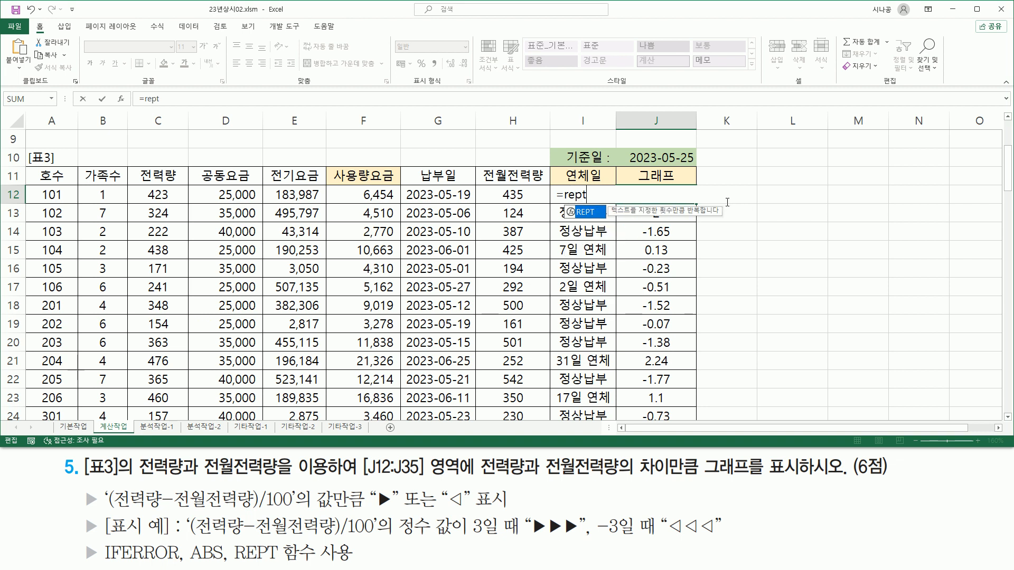
key(Tab)
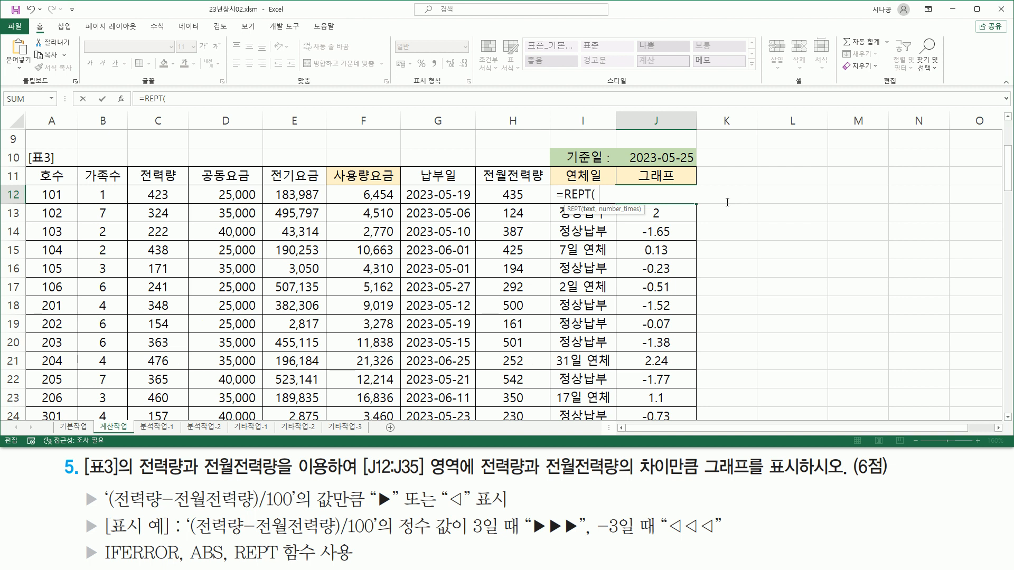
Give REPT the special character "▶" as its text and (C12-H12)/100 as its repeat count, and close the function.
text("ㅁ)
key(Hangul_Hanja)
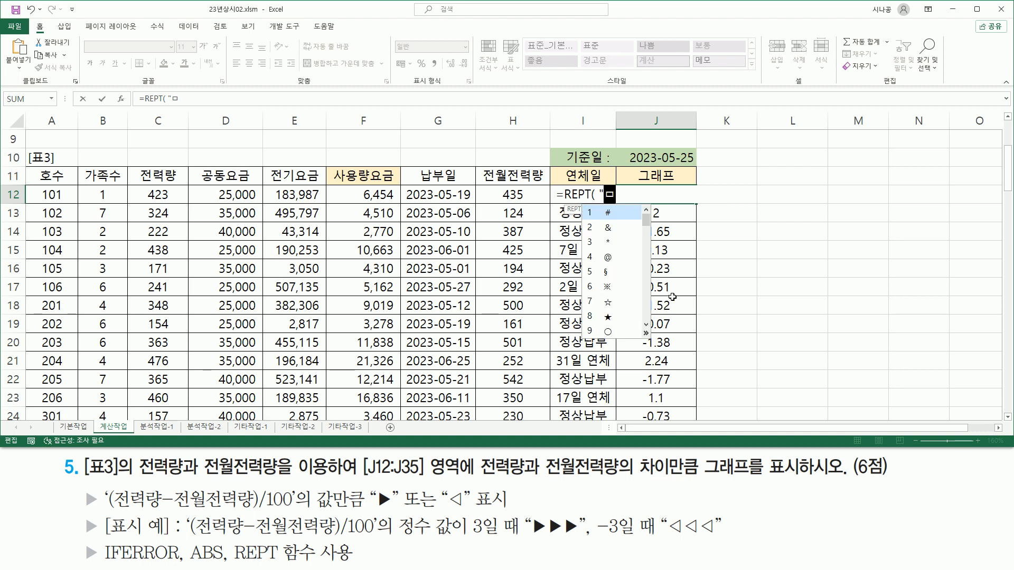
click(646, 334)
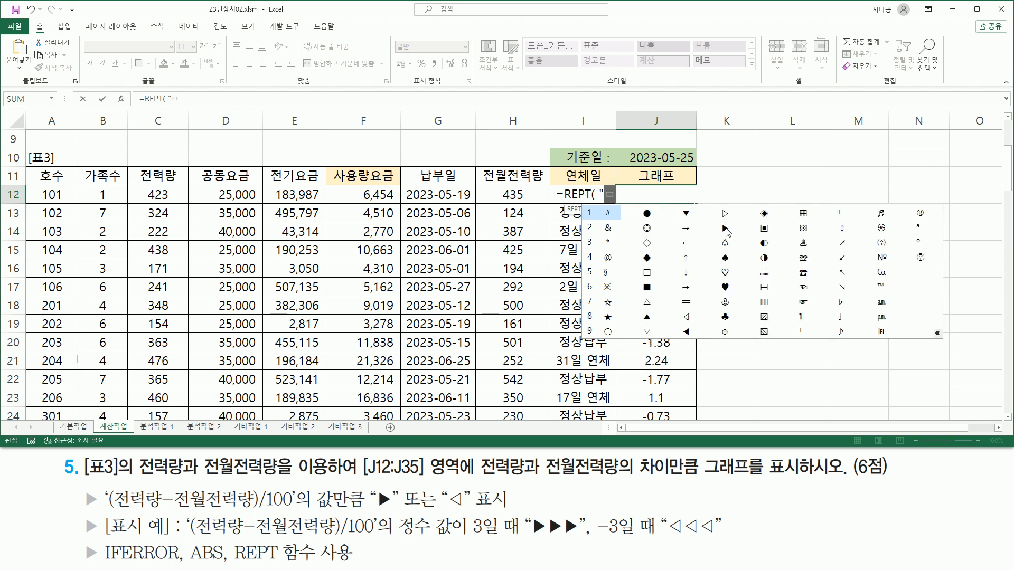
click(727, 230)
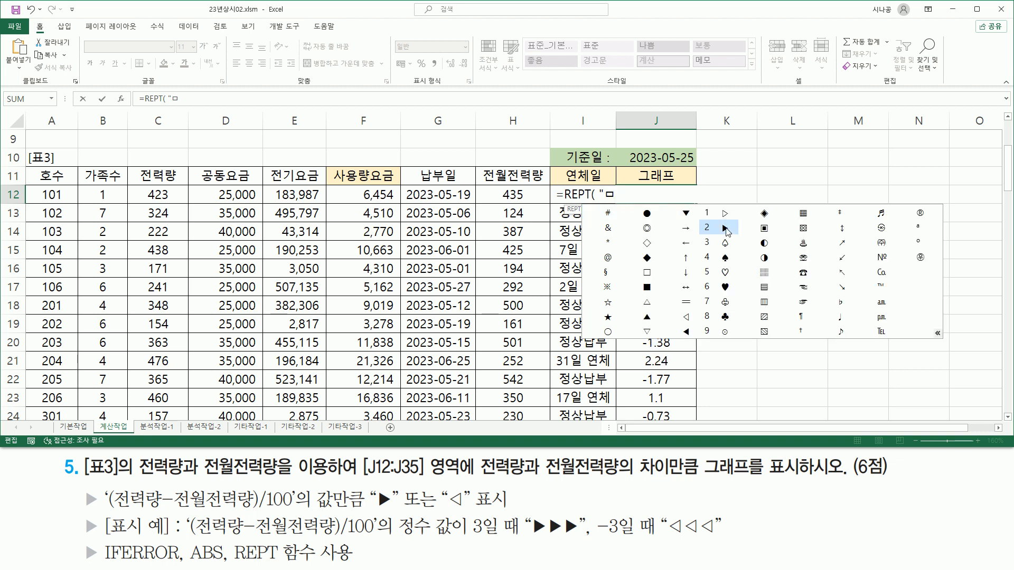
click(726, 228)
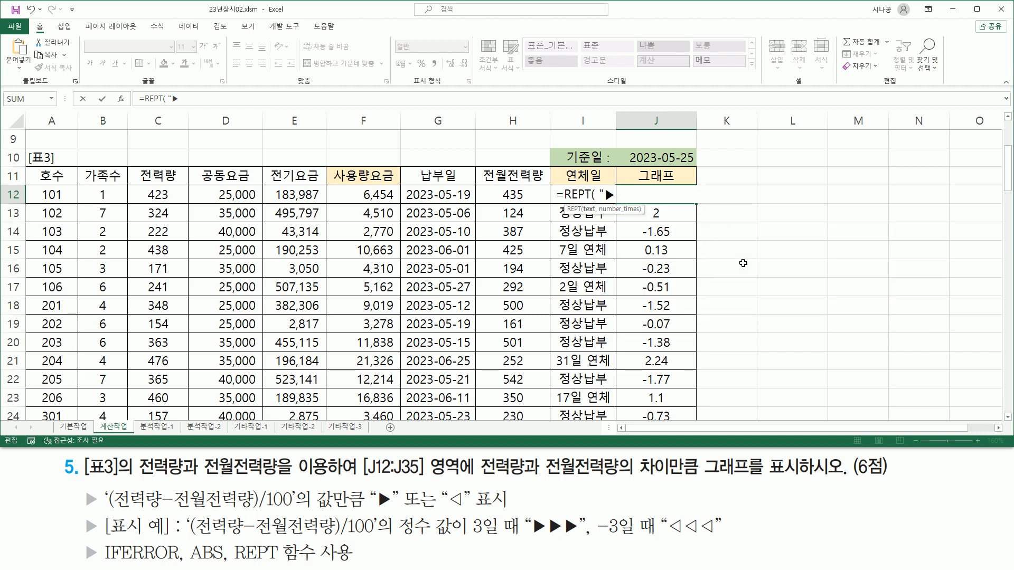
text(", (C12-H12)/100)
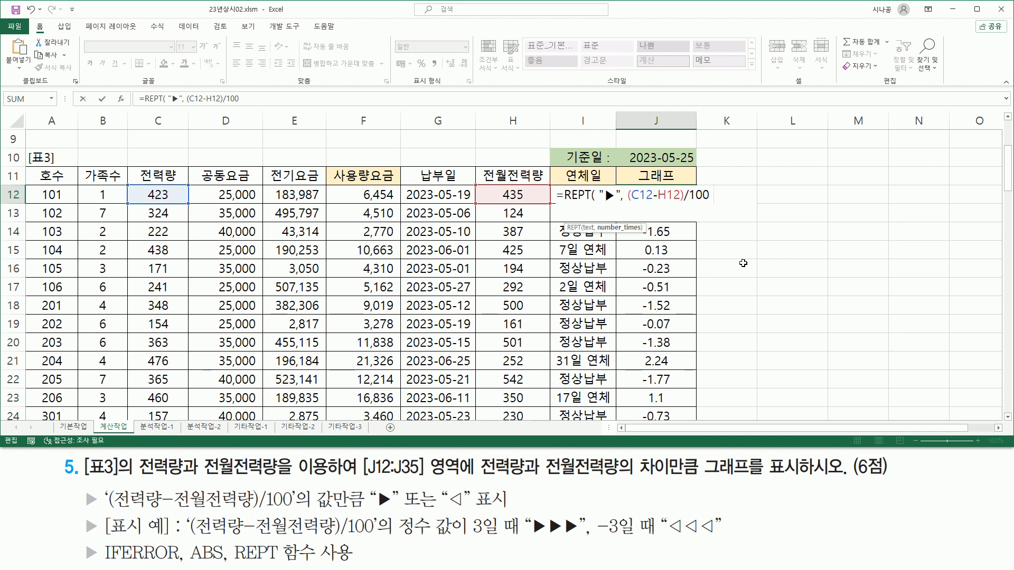
text( ))
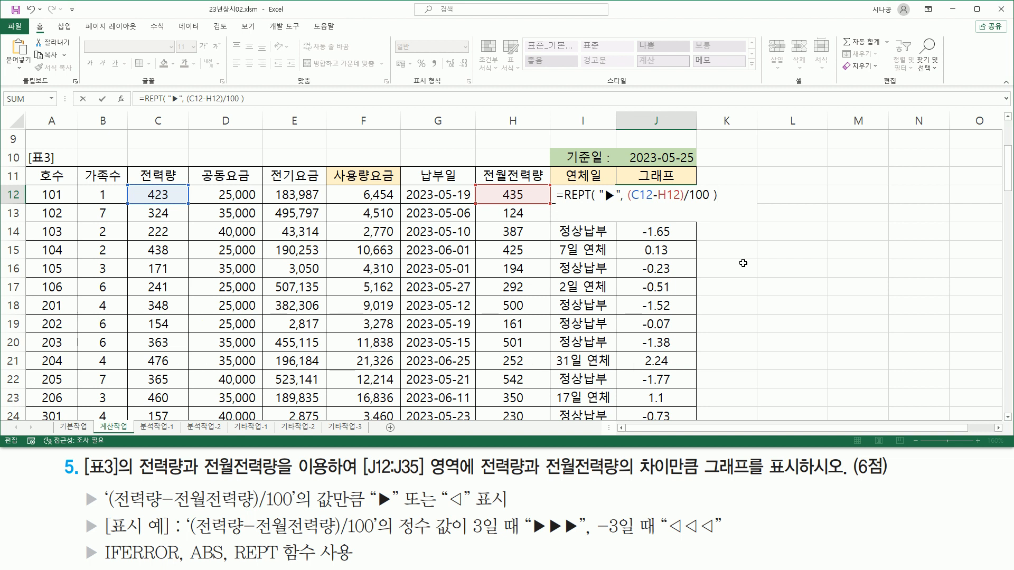
Commit the REPT formula in J12 and reopen it to review its text and repeat-count arguments.
key(Return)
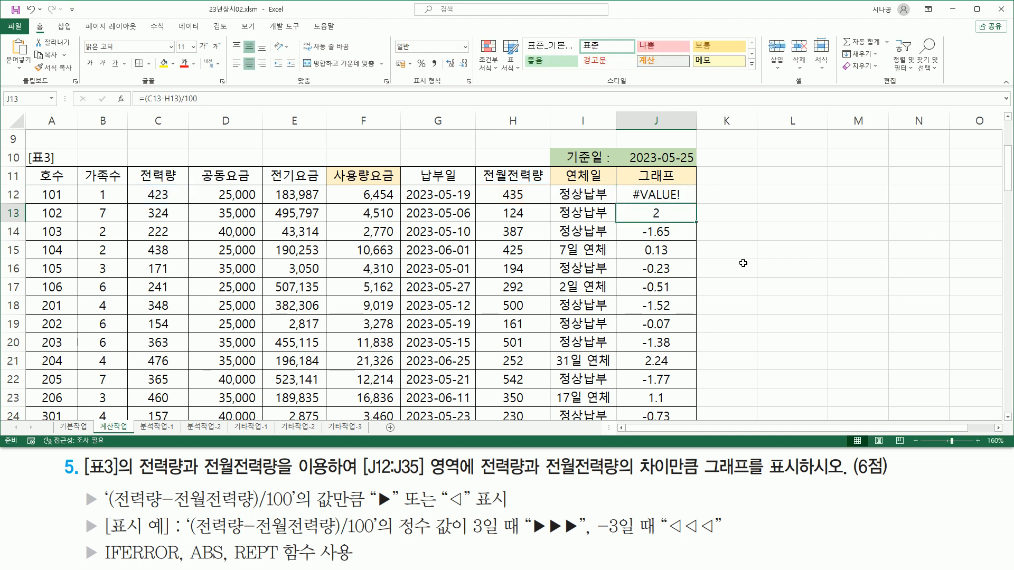
click(668, 196)
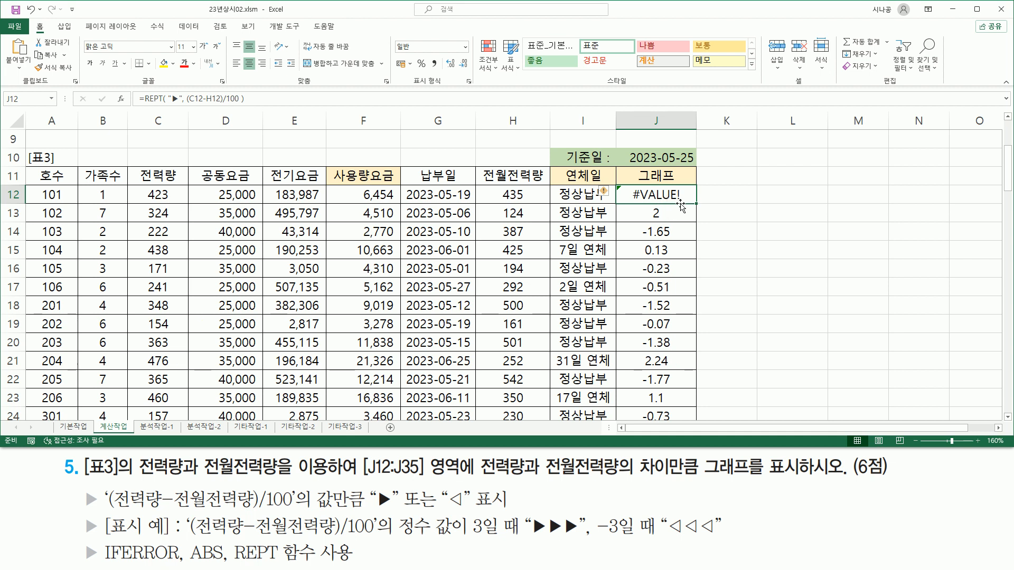
double_click(666, 197)
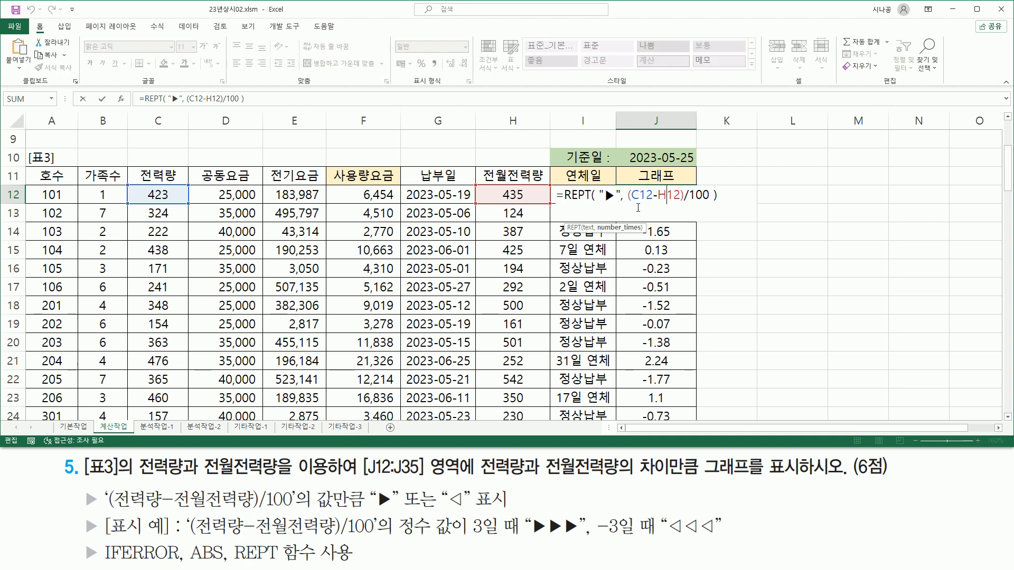
drag(600, 203, 711, 202)
key(Escape)
key(Return)
Fill the J12 REPT formula down the 그래프 column through J35.
click(661, 194)
drag(697, 203, 697, 222)
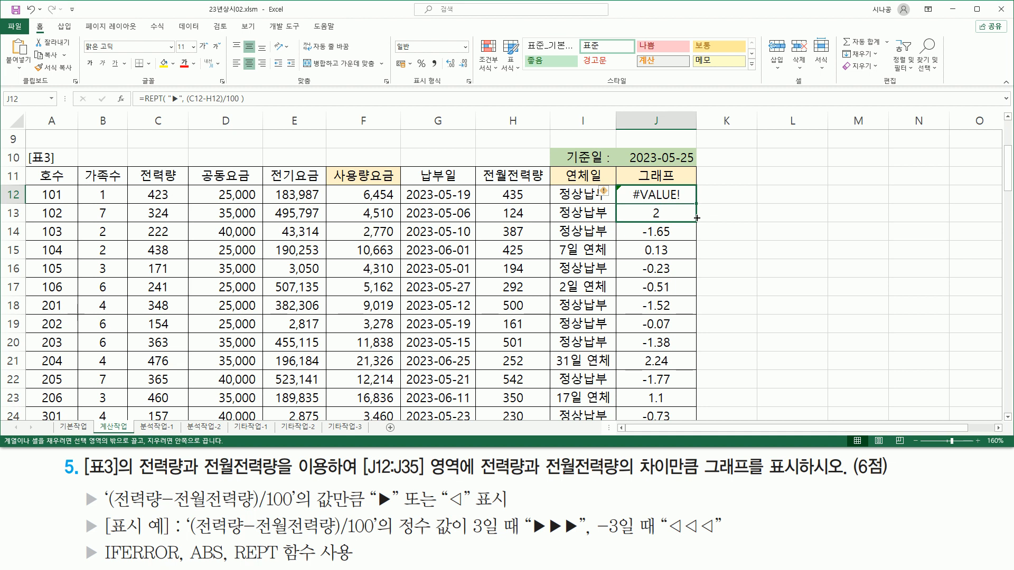
drag(697, 218, 692, 239)
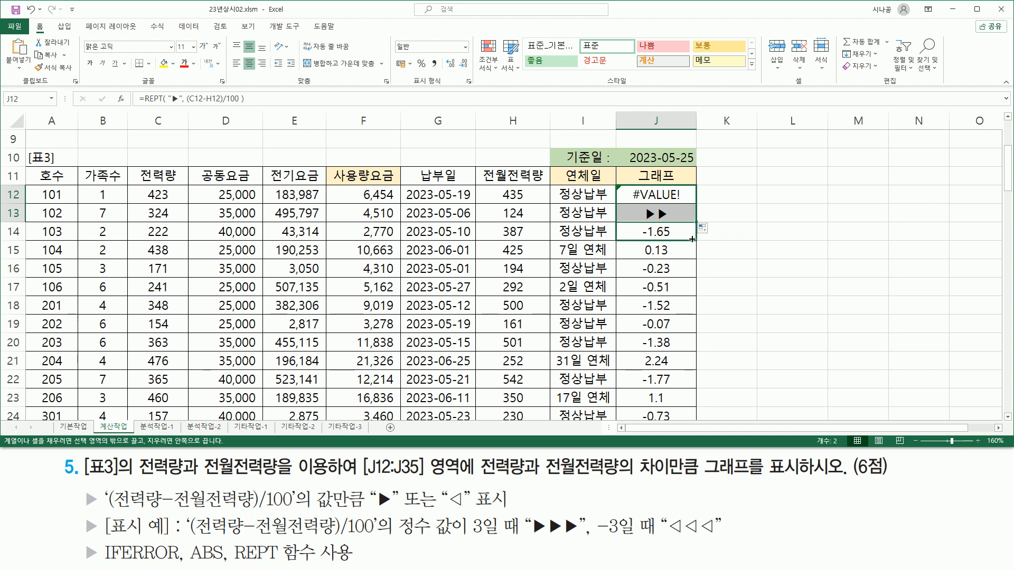
drag(692, 239, 693, 259)
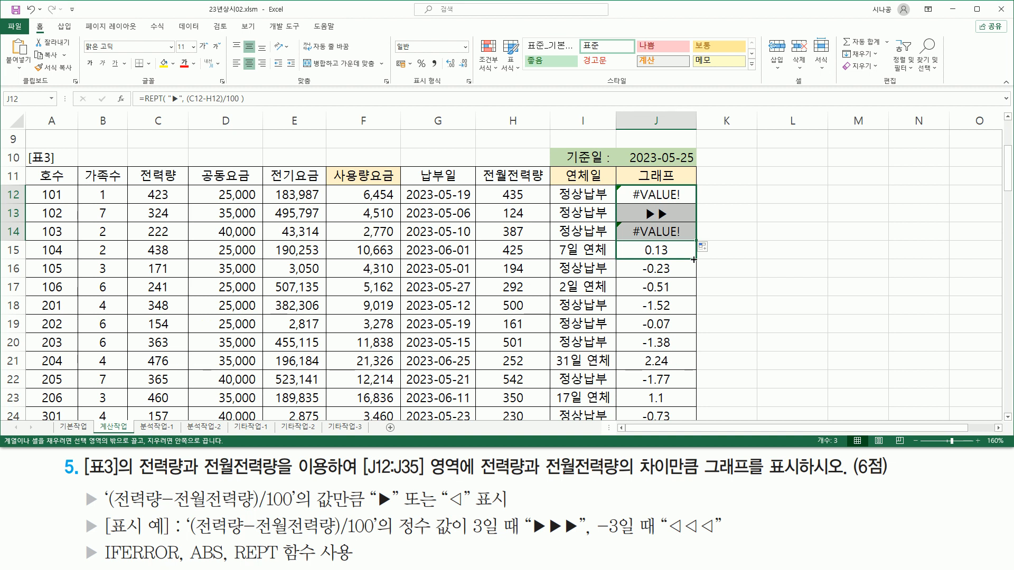
drag(693, 259, 682, 346)
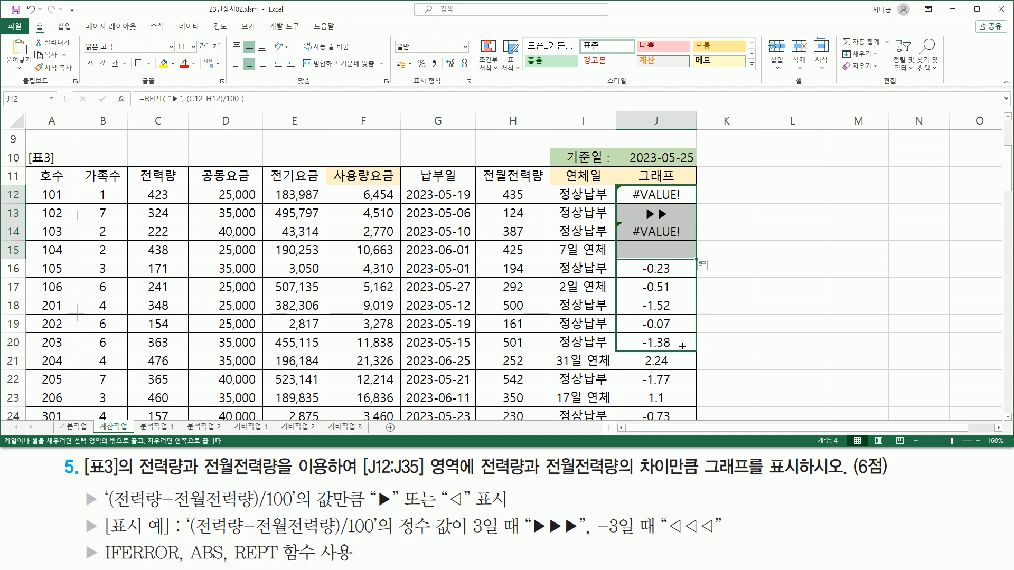
drag(682, 346, 690, 373)
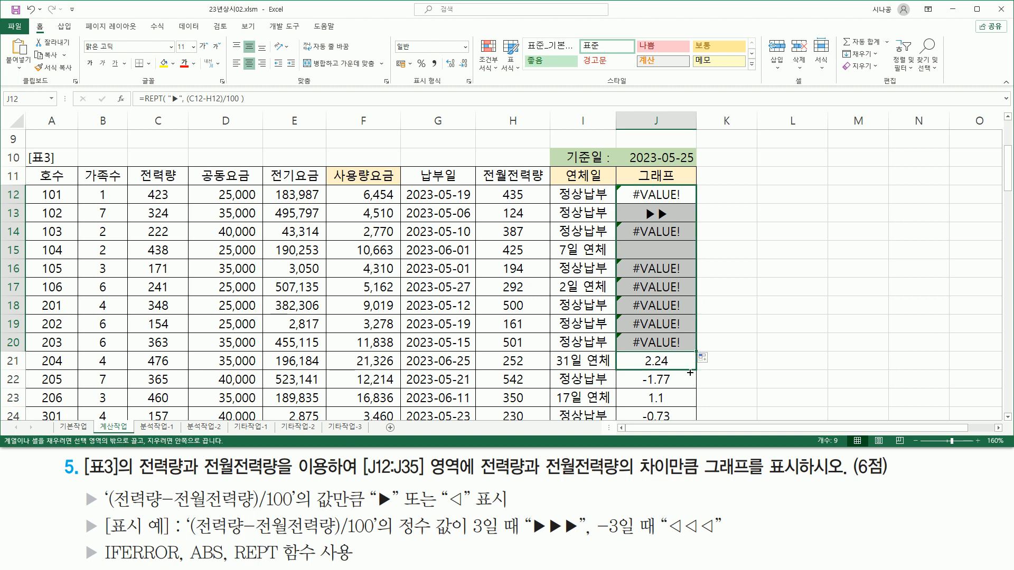
drag(690, 373, 690, 411)
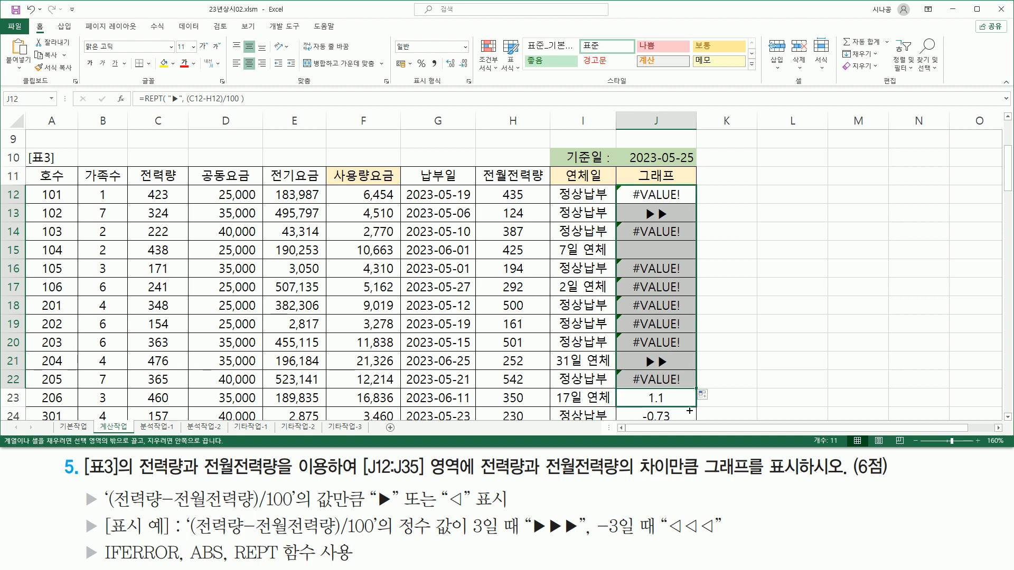
drag(690, 411, 697, 389)
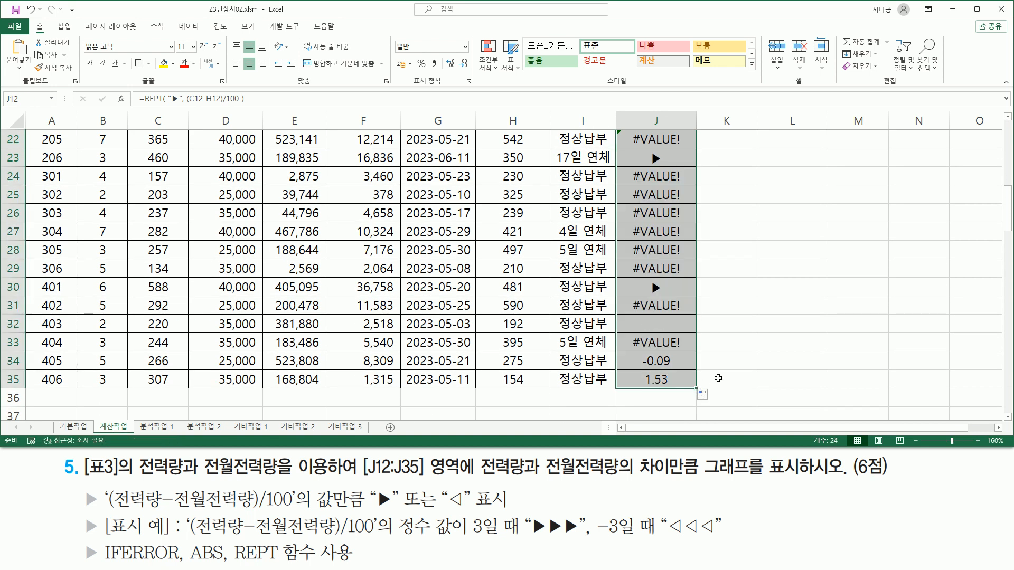
drag(1008, 216, 1006, 176)
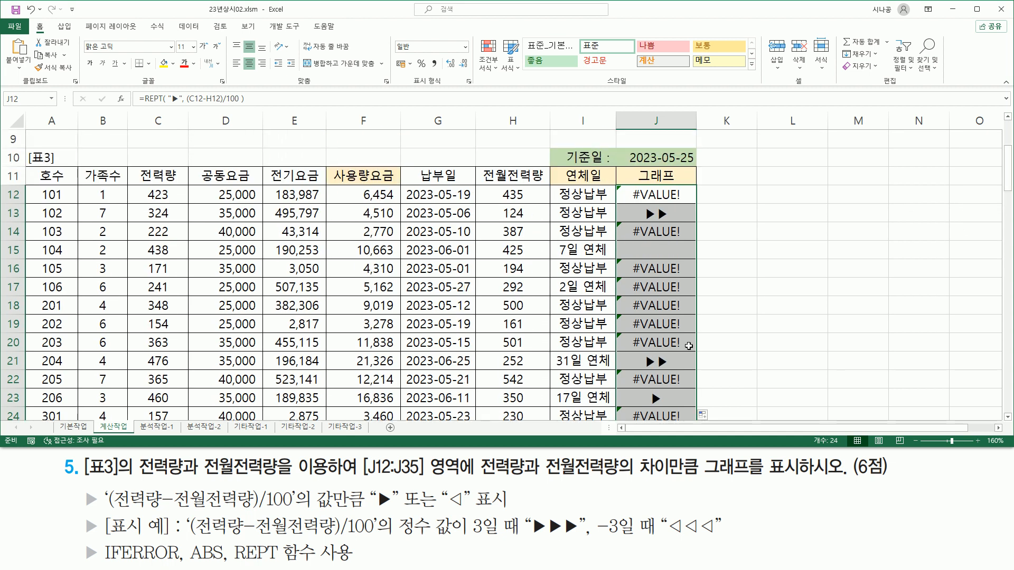
Compare task 5's display examples for 3 and -3 with the filled 그래프 cells, and check the functions the task requires.
drag(397, 536, 579, 541)
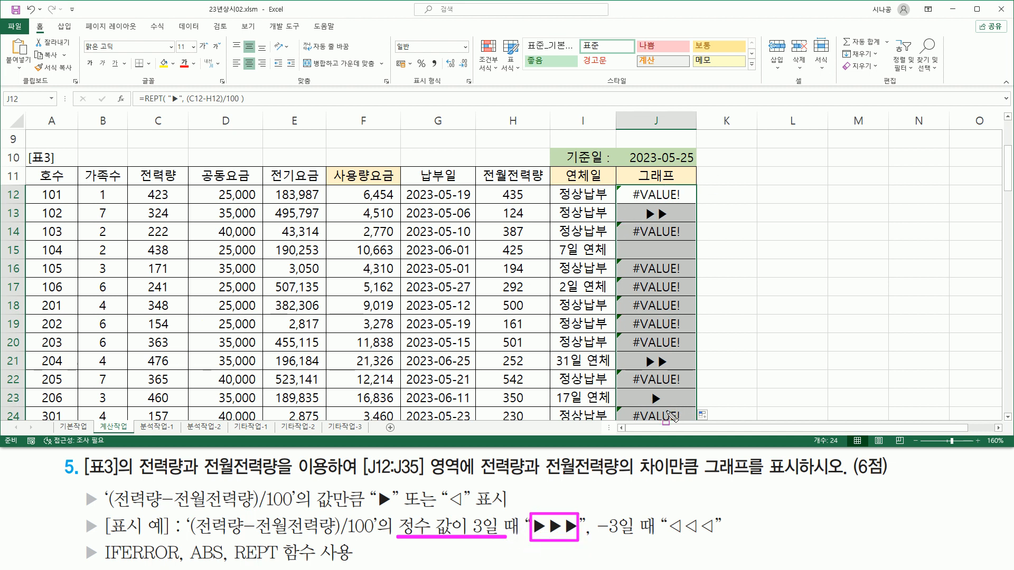
key(Escape)
mouse_move(593, 513)
mouse_down()
mouse_move(622, 539)
mouse_move(721, 537)
mouse_up()
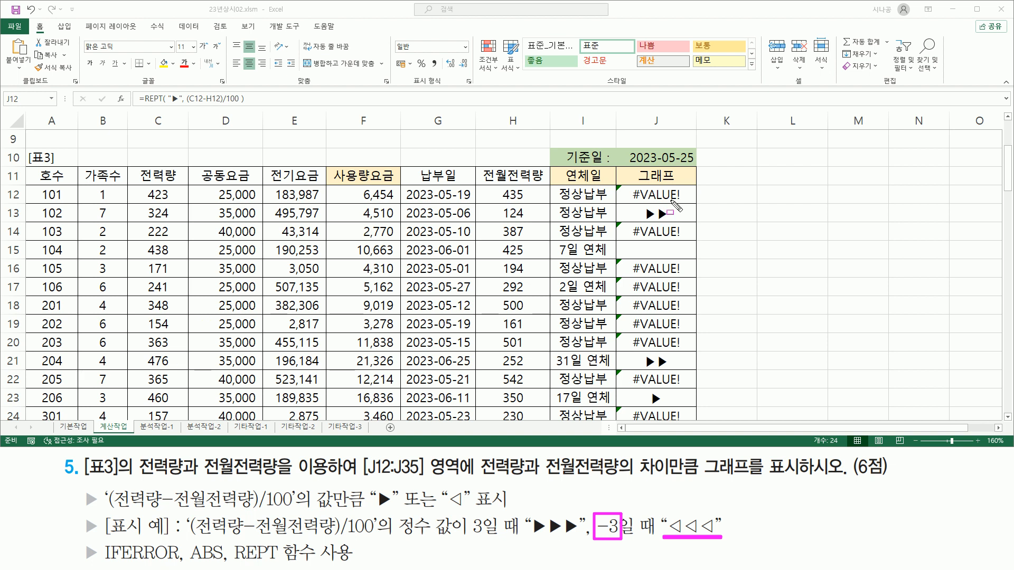
drag(630, 202, 680, 201)
drag(626, 238, 692, 239)
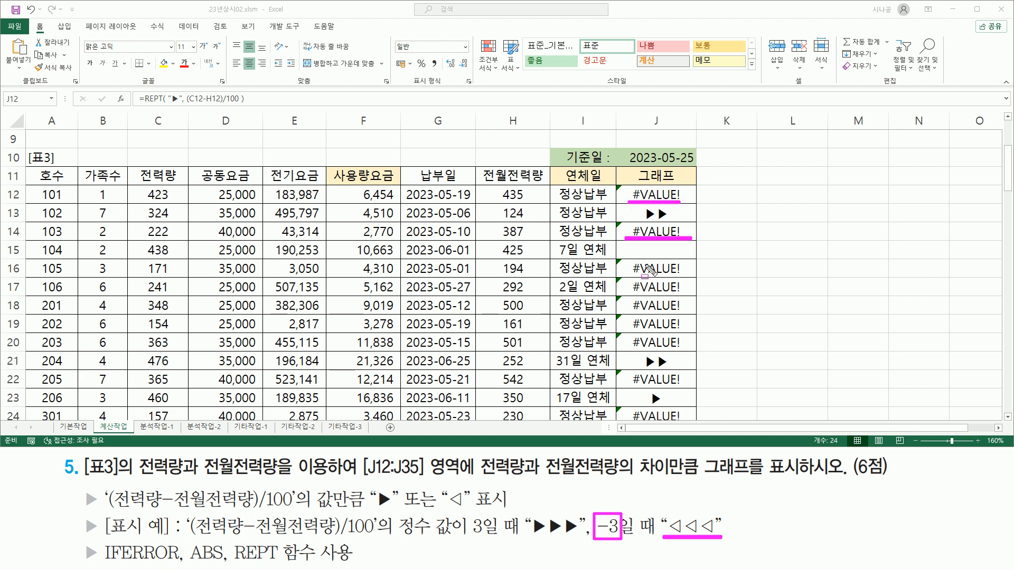
drag(628, 275, 682, 276)
drag(629, 296, 687, 294)
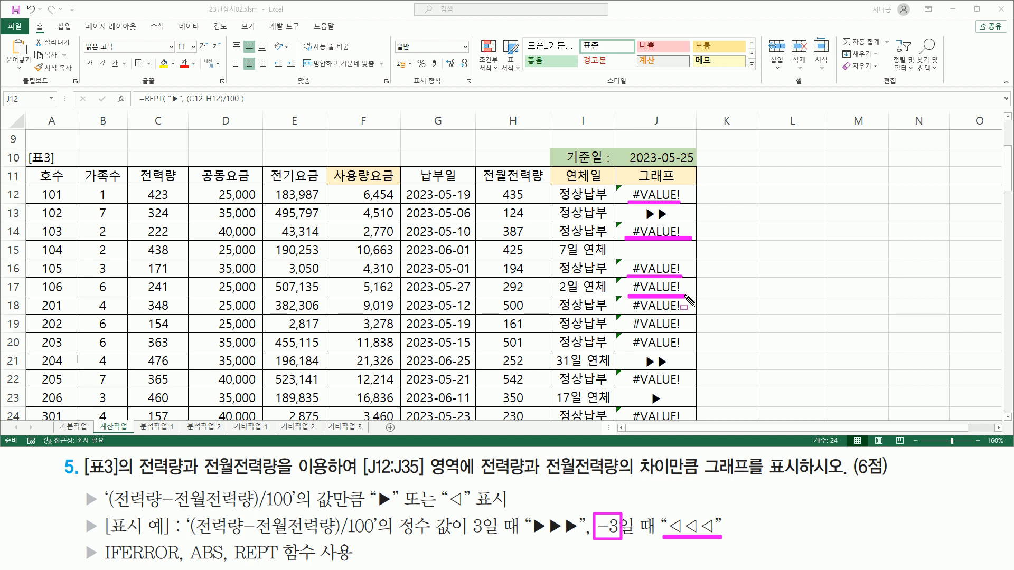
drag(629, 314, 683, 313)
drag(629, 332, 679, 331)
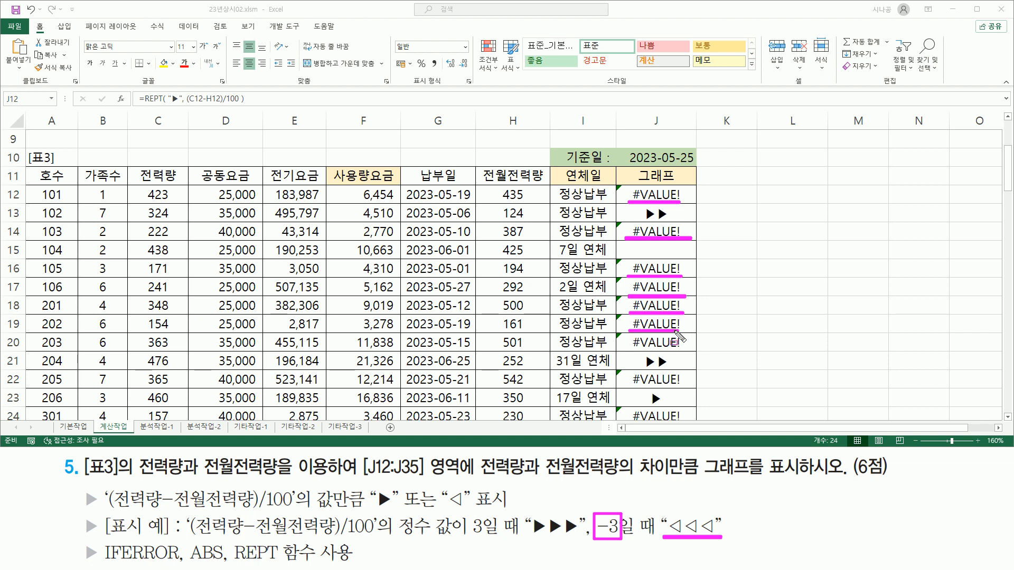
mouse_move(101, 541)
mouse_down()
mouse_move(105, 564)
mouse_move(182, 564)
mouse_up()
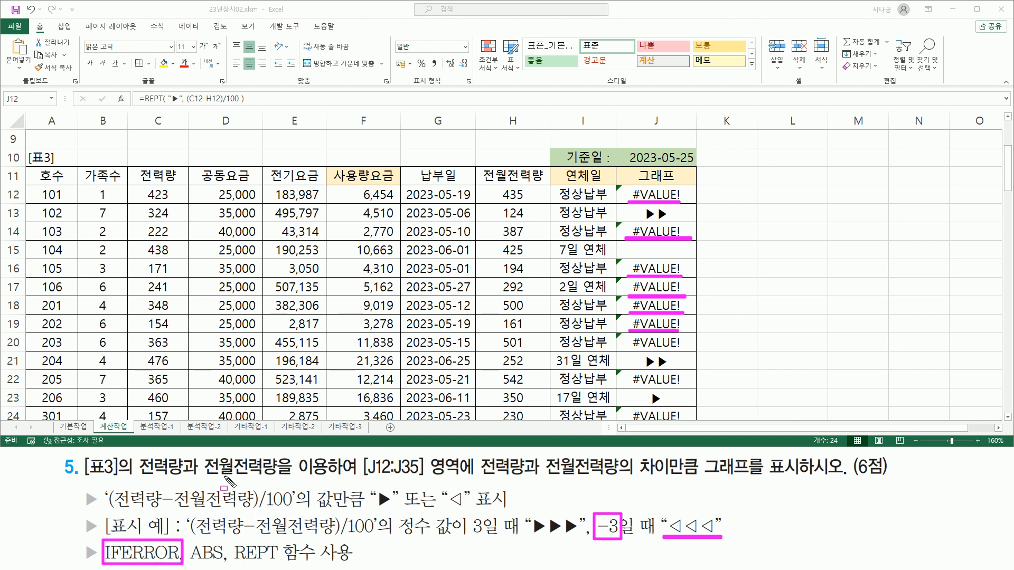
key(Escape)
Wrap the REPT function in J12 in IFERROR as its value argument and add a comma for the value_if_error argument.
double_click(653, 195)
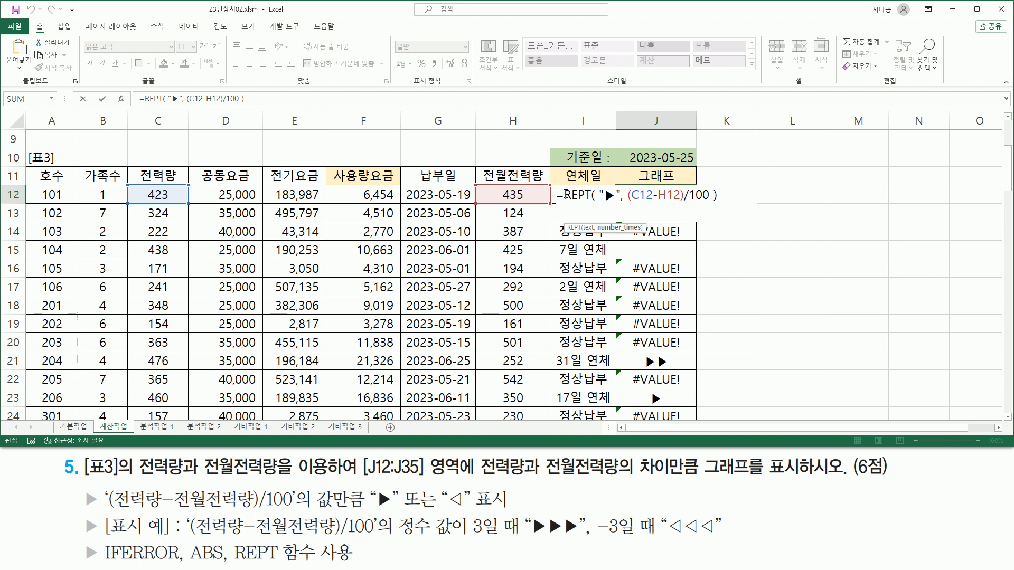
click(565, 195)
text(iferr)
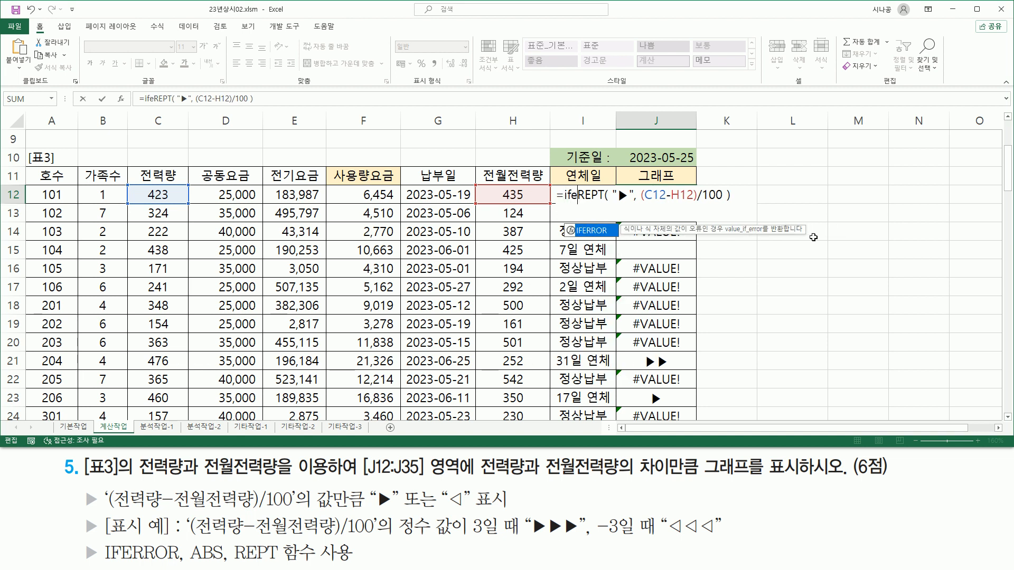
key(Tab)
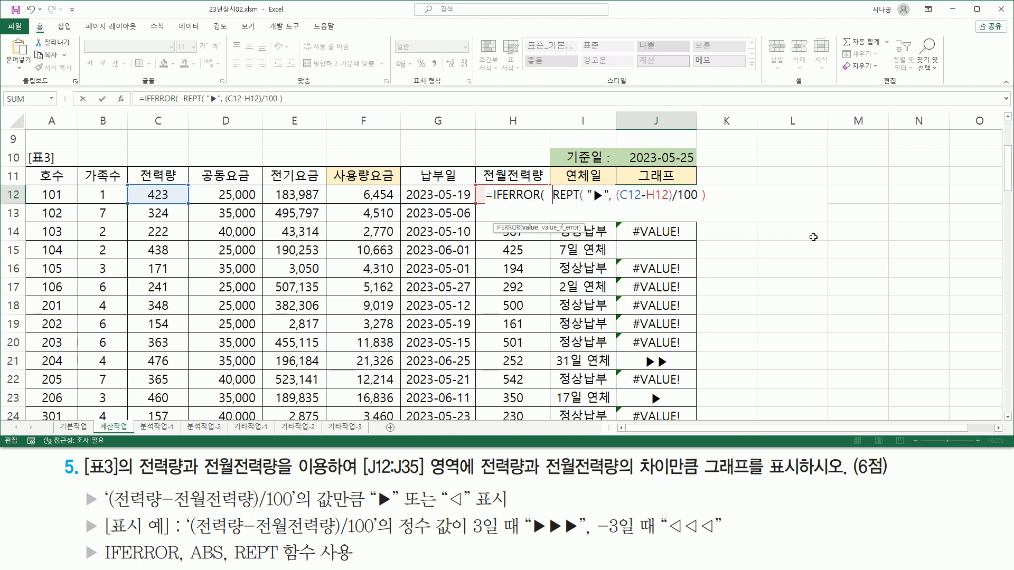
key(shift+End)
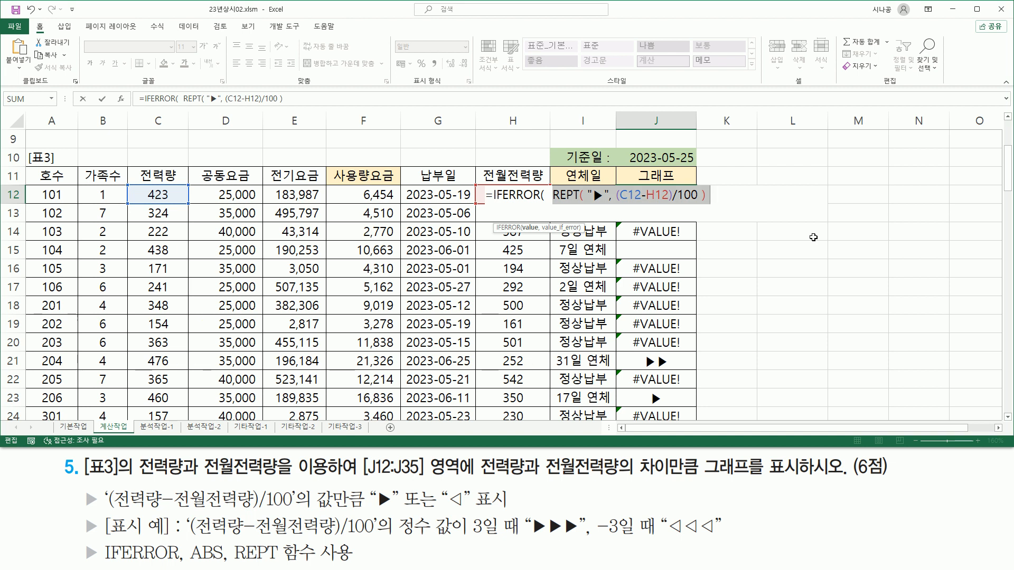
key(End)
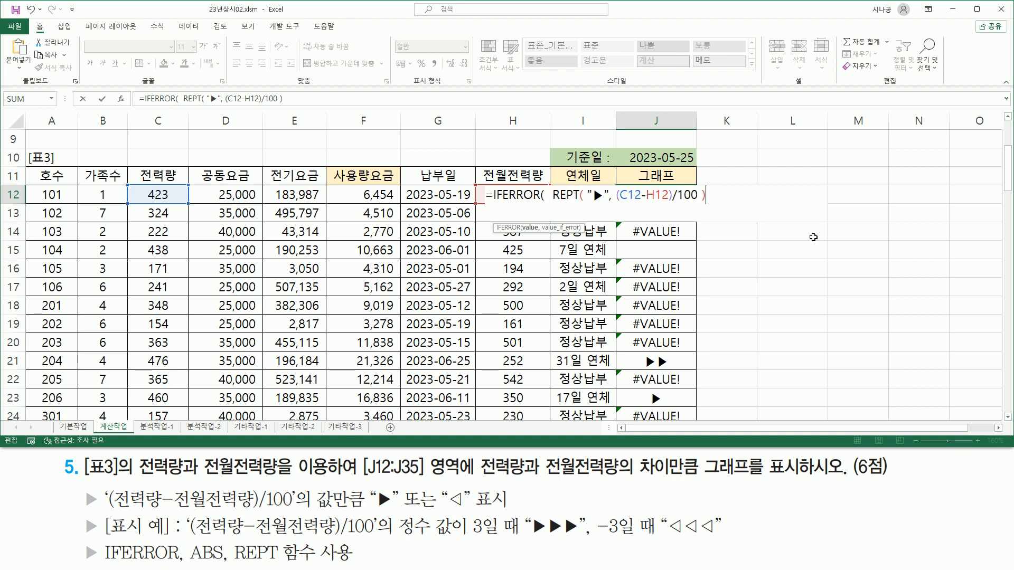
text(,)
Copy the REPT("▶", (C12-H12)/100) expression and paste it as the value_if_error argument of IFERROR.
drag(556, 196, 705, 195)
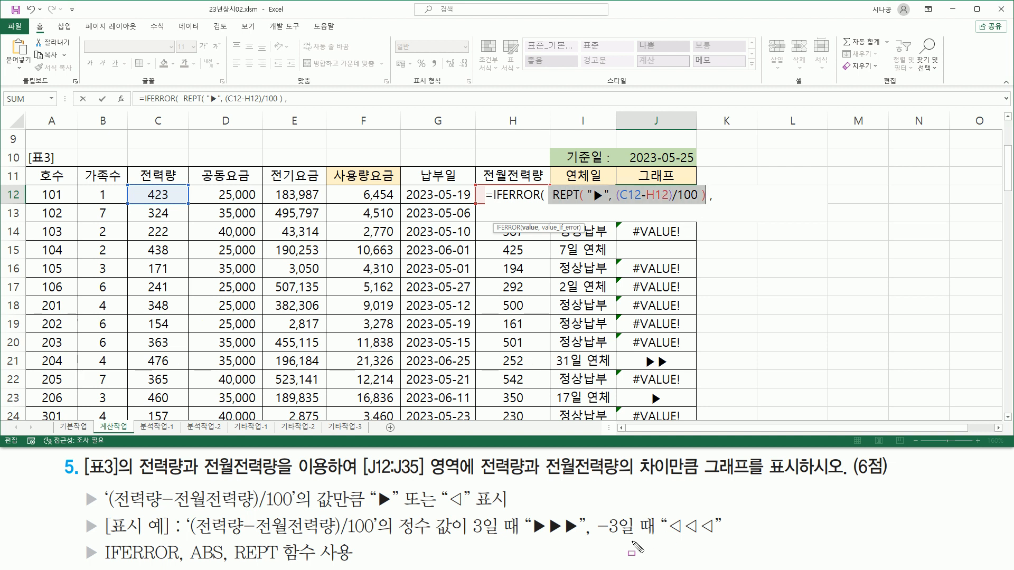
drag(595, 536, 622, 535)
drag(189, 541, 228, 566)
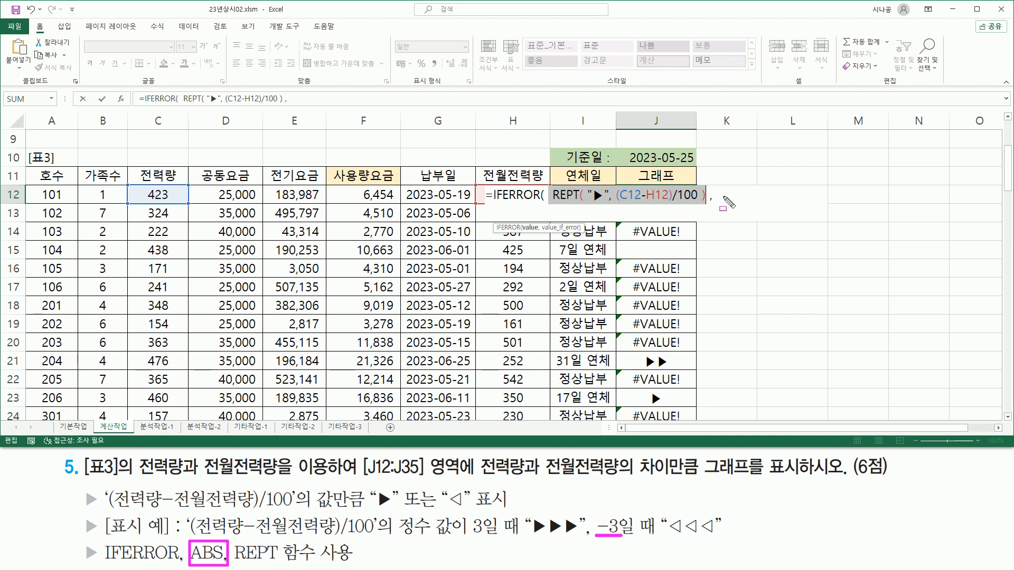
drag(548, 204, 706, 205)
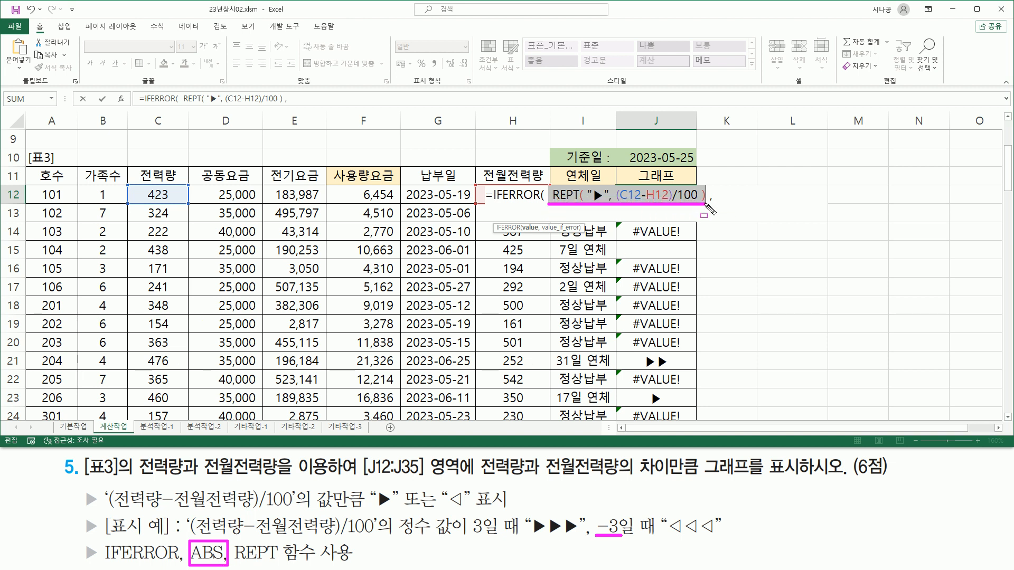
key(Escape)
click(554, 195)
drag(554, 195, 707, 193)
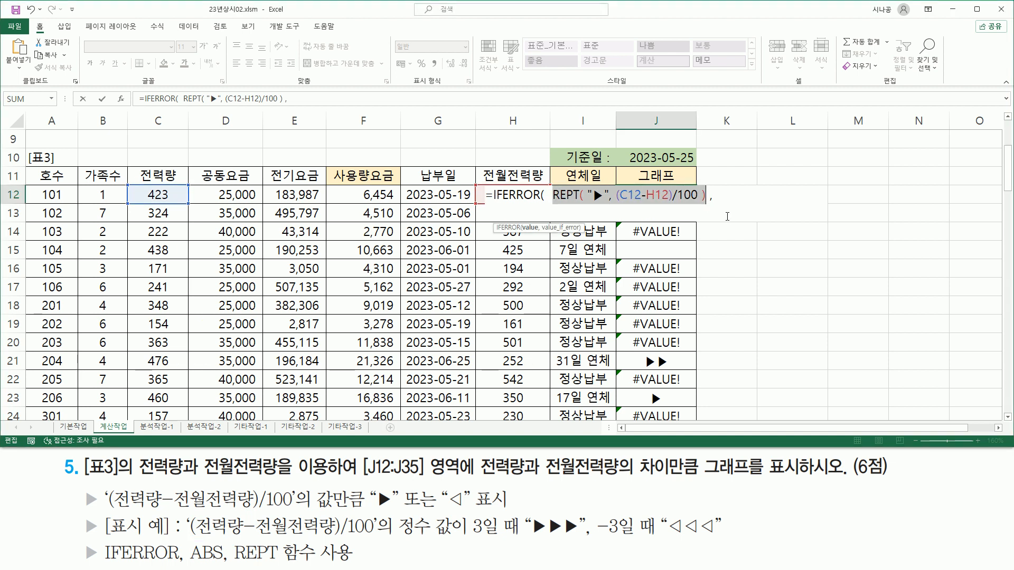
key(ctrl+c)
click(732, 205)
key(ctrl+v)
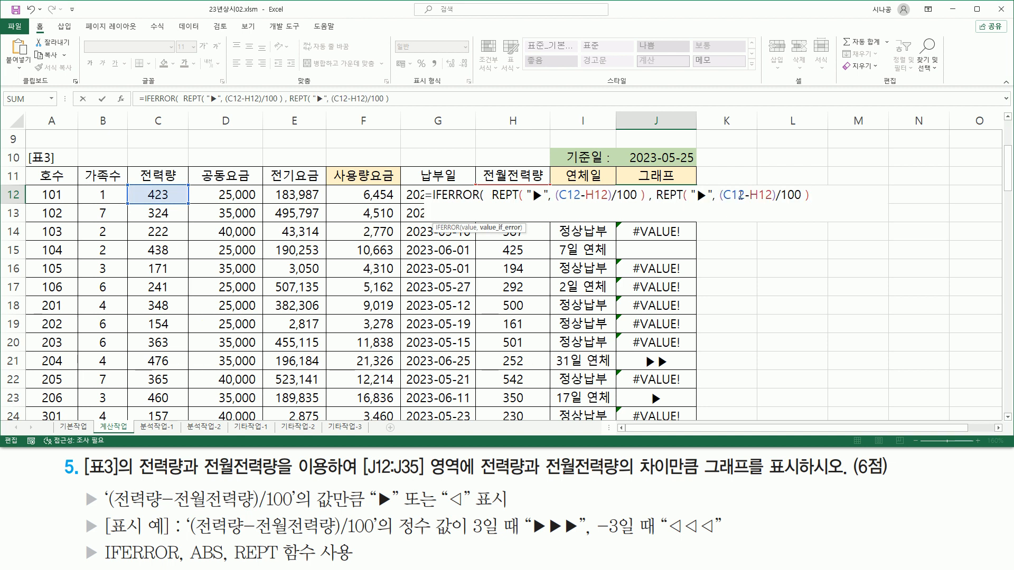
Wrap the repeat count (C12-H12)/100 of the second REPT function in ABS.
drag(720, 195, 802, 196)
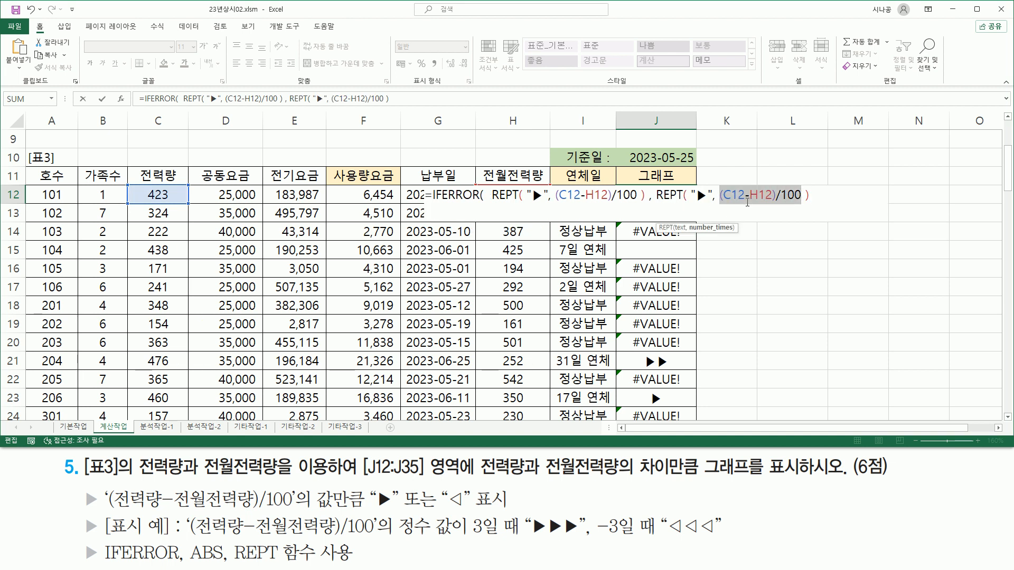
click(722, 206)
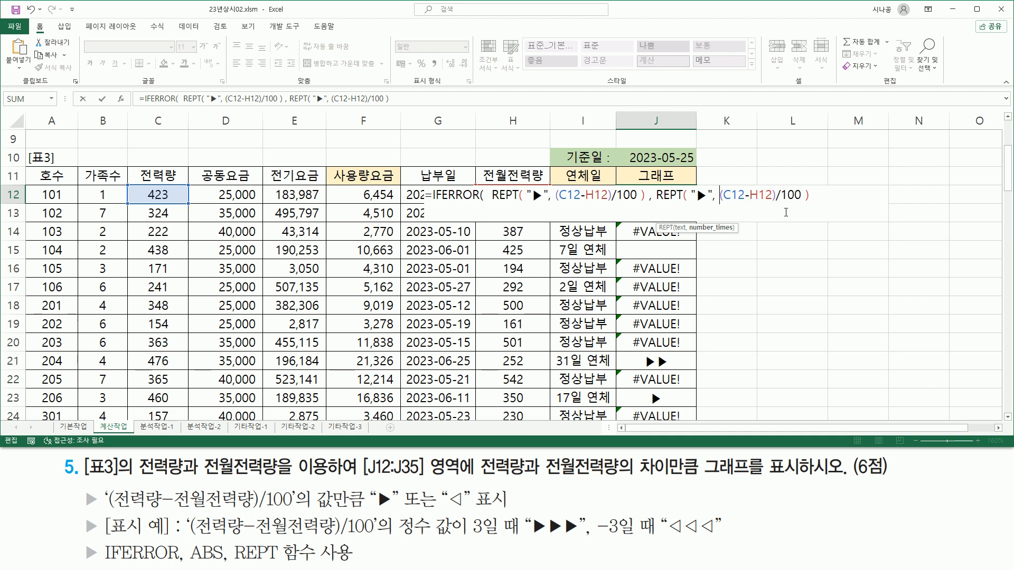
text(abs(  )
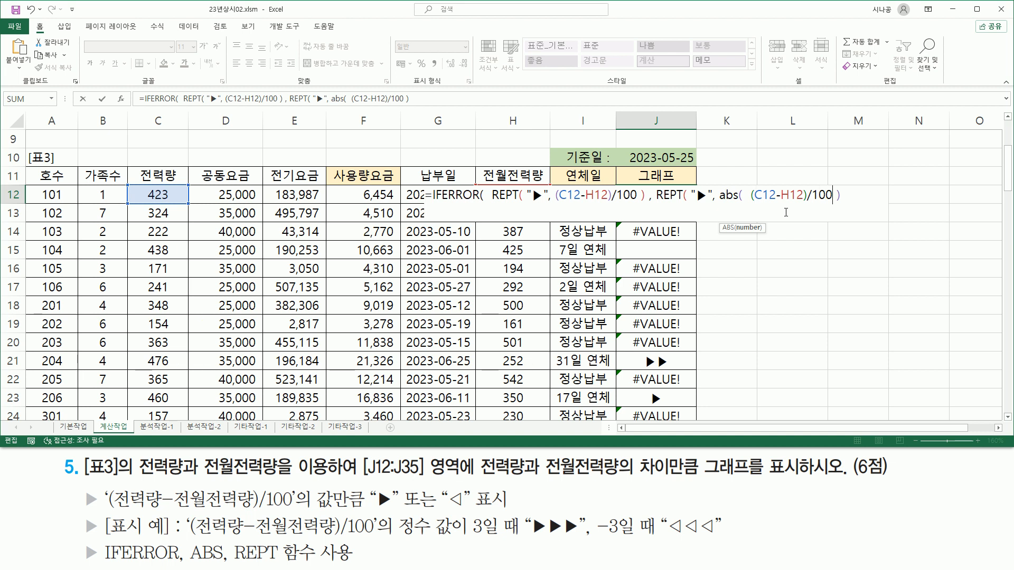
text(  ))
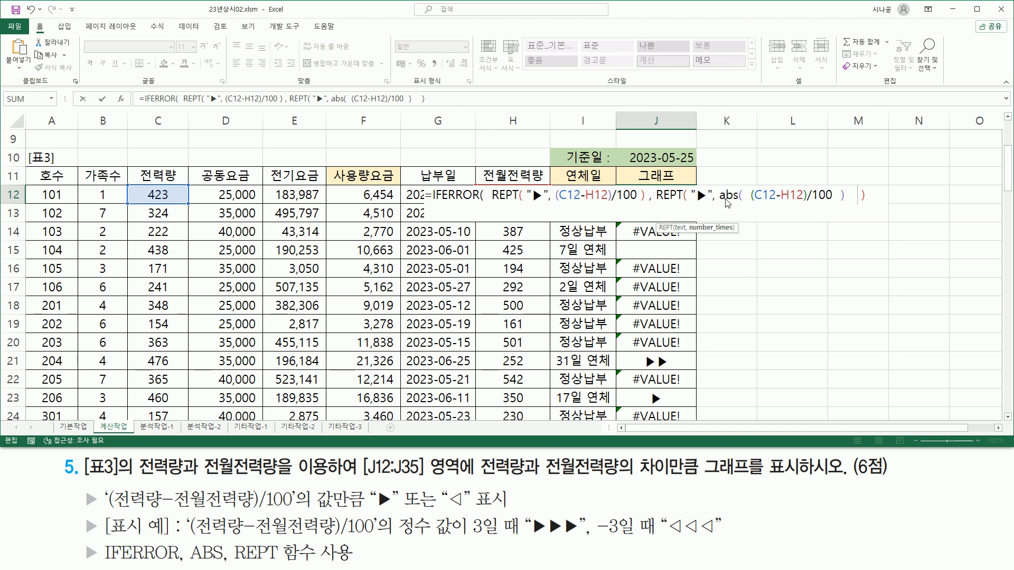
drag(719, 204, 852, 205)
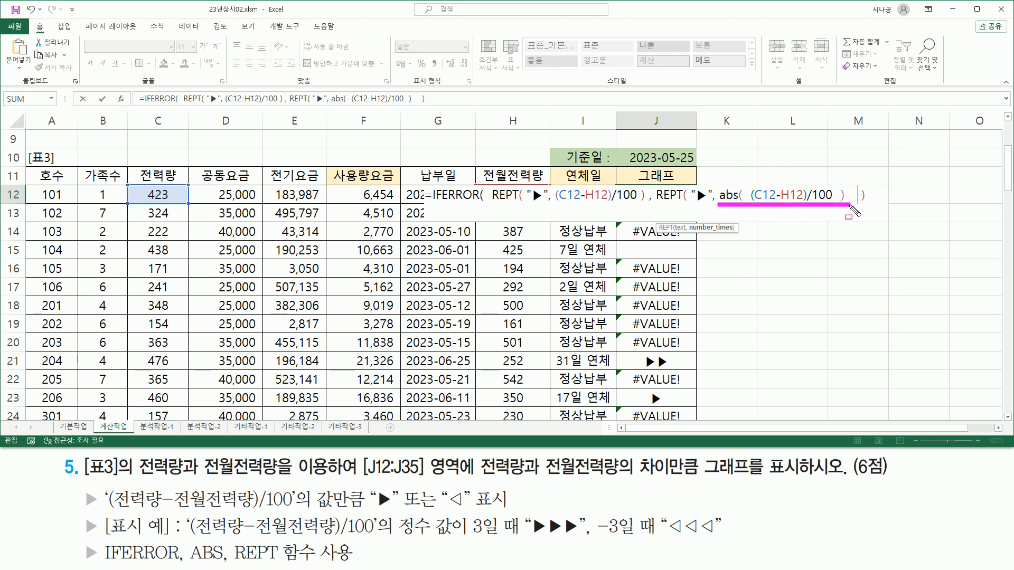
key(Escape)
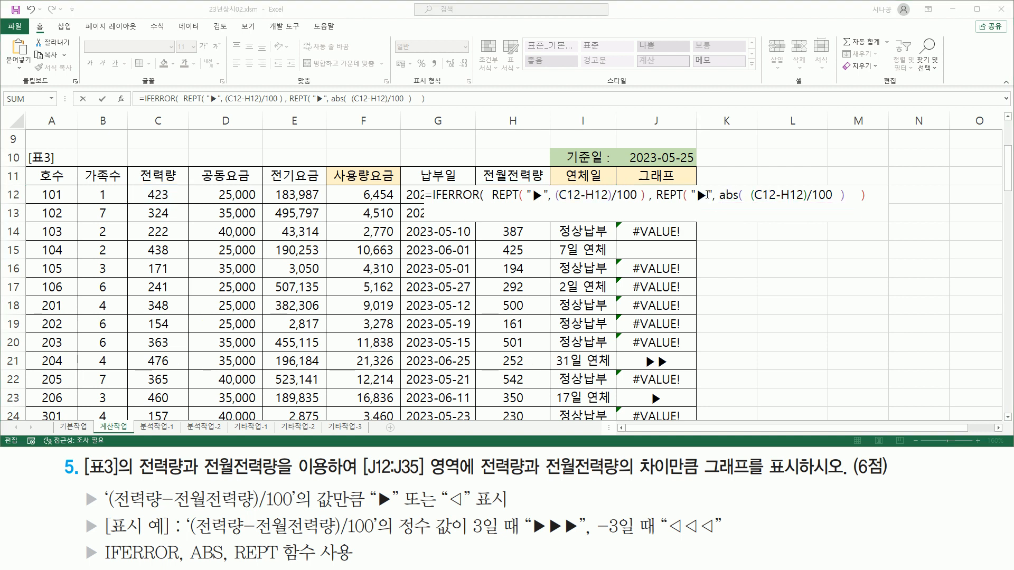
Replace the ▶ text in the second REPT function of J12 with the special character ◁.
drag(697, 196, 707, 196)
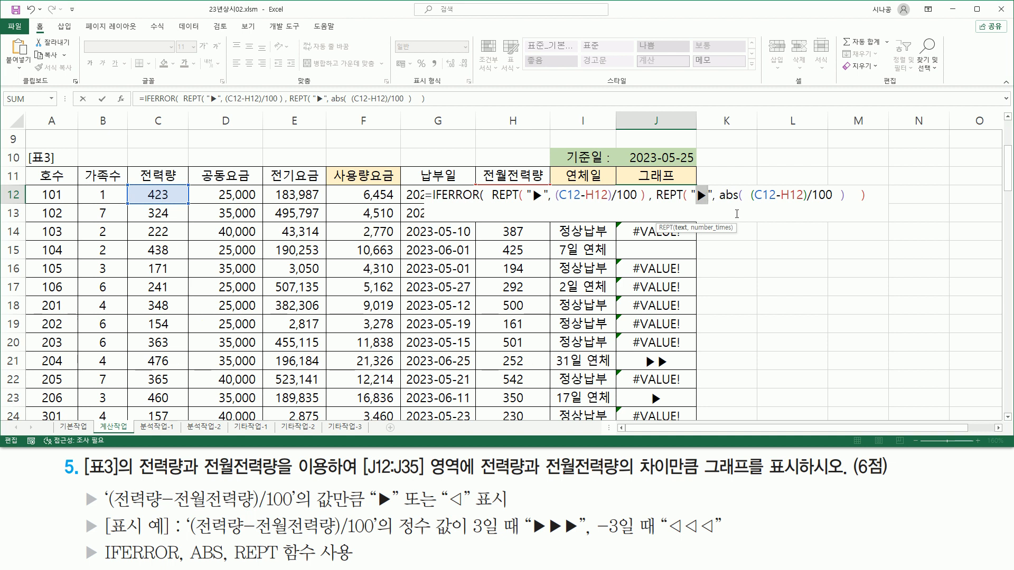
text(a)
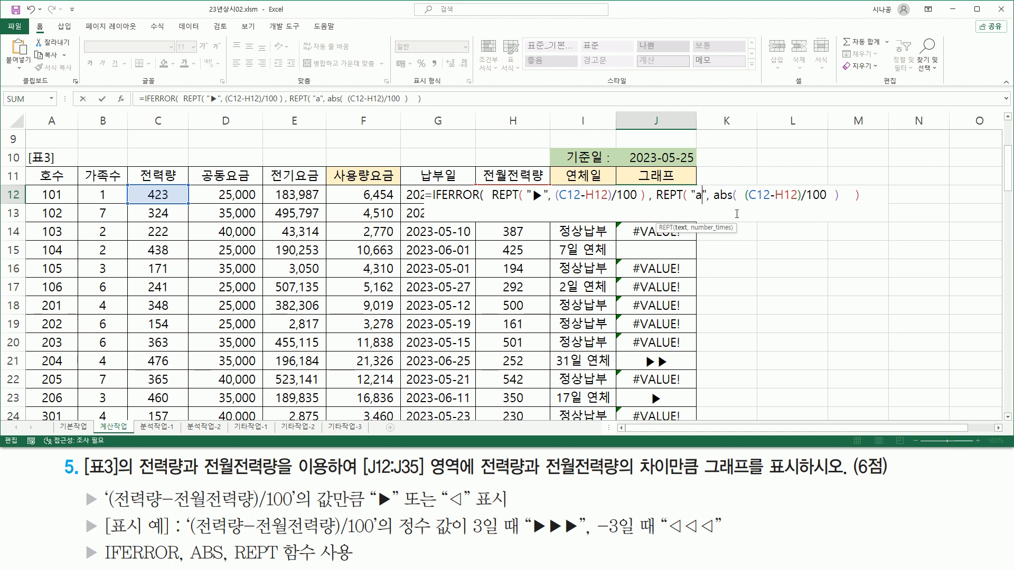
key(BackSpace)
text(ㅁ)
key(Hangul_Hanja)
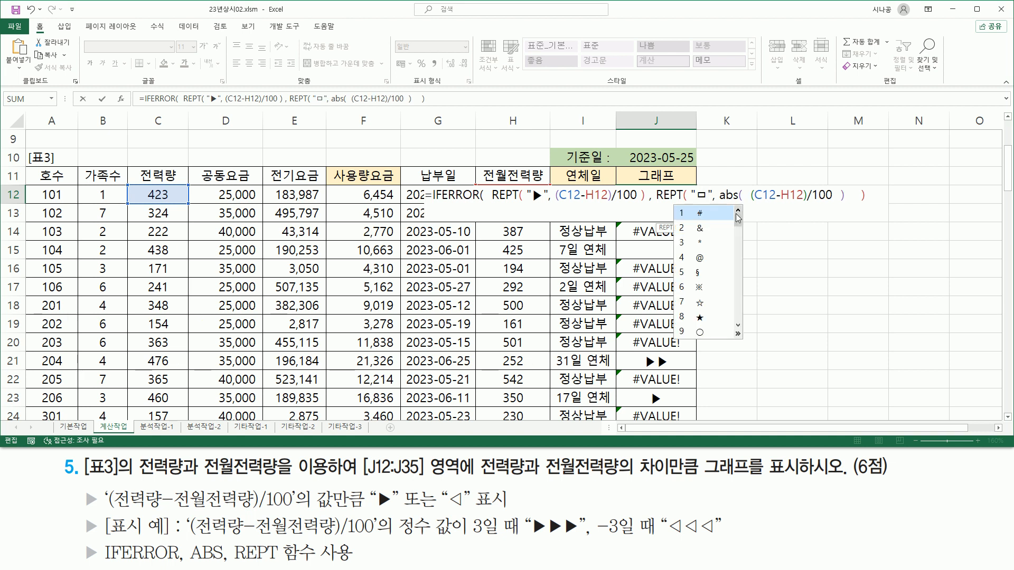
click(739, 334)
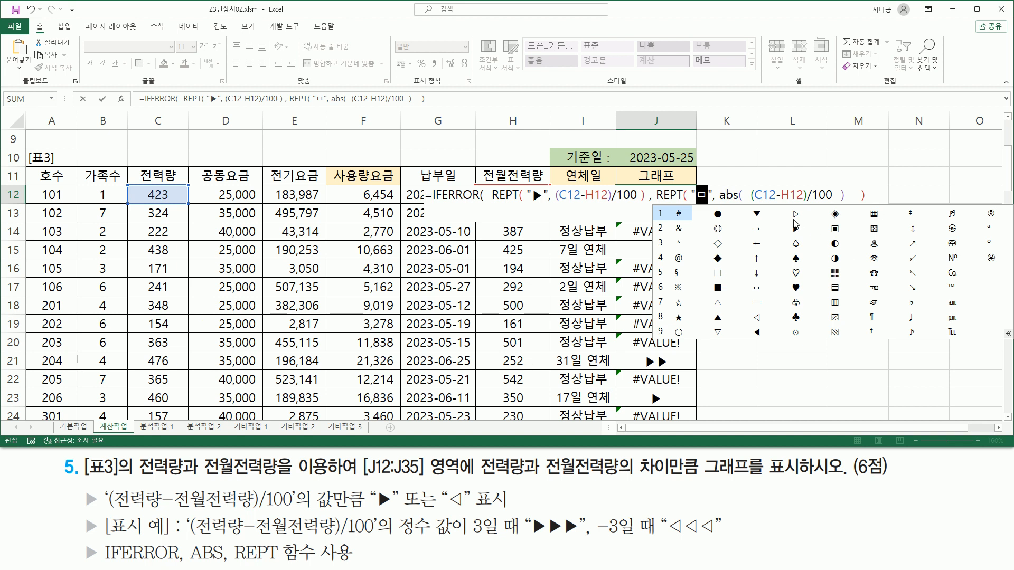
click(757, 318)
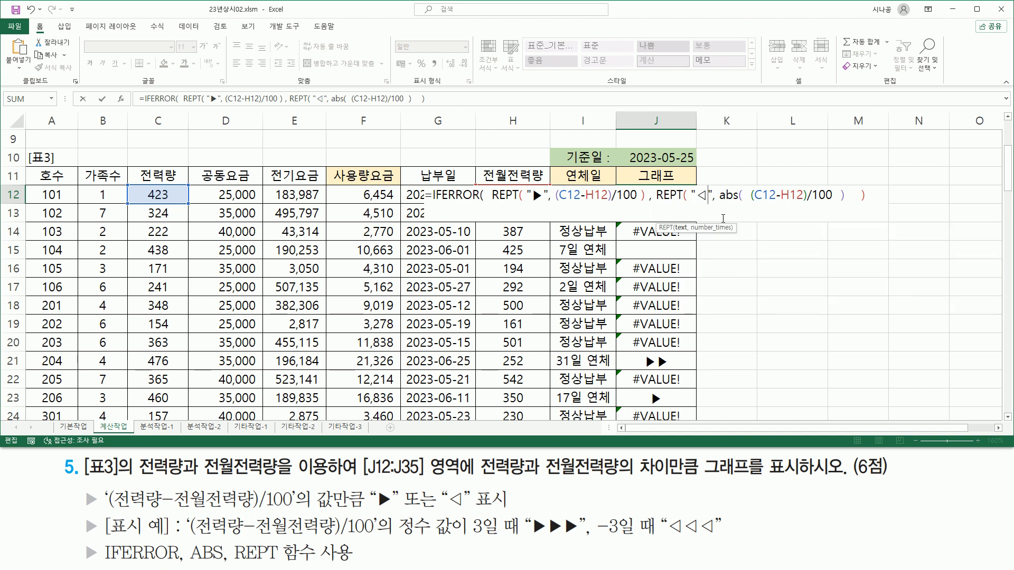
Close the IFERROR formula in J12 with its final parenthesis and fill it down through J35.
click(886, 204)
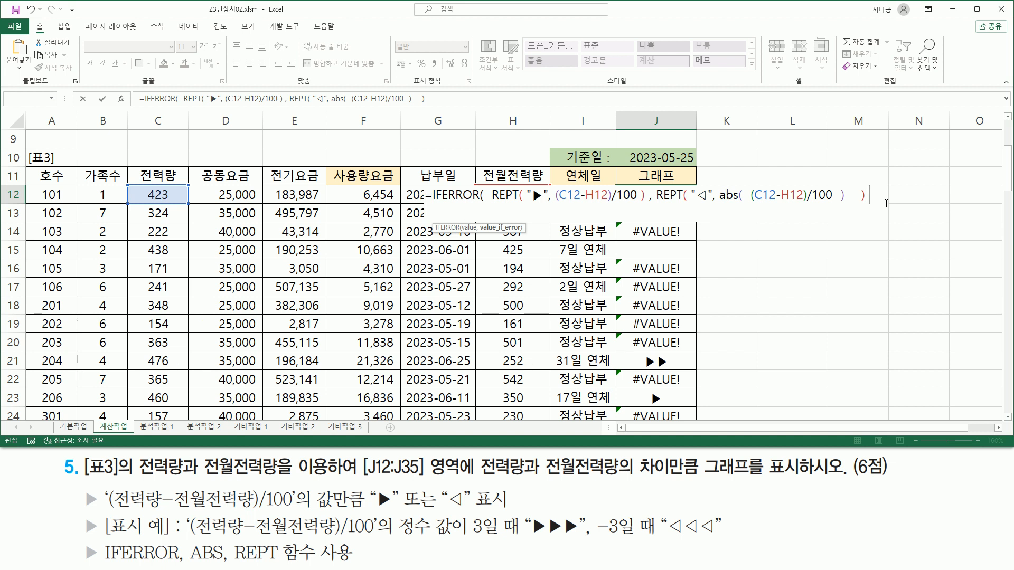
text())
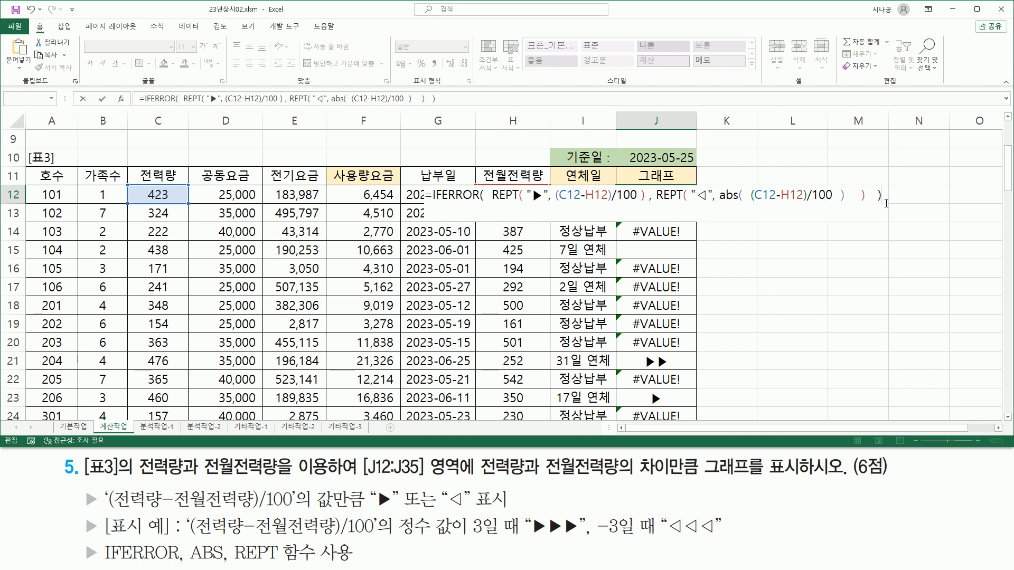
key(Return)
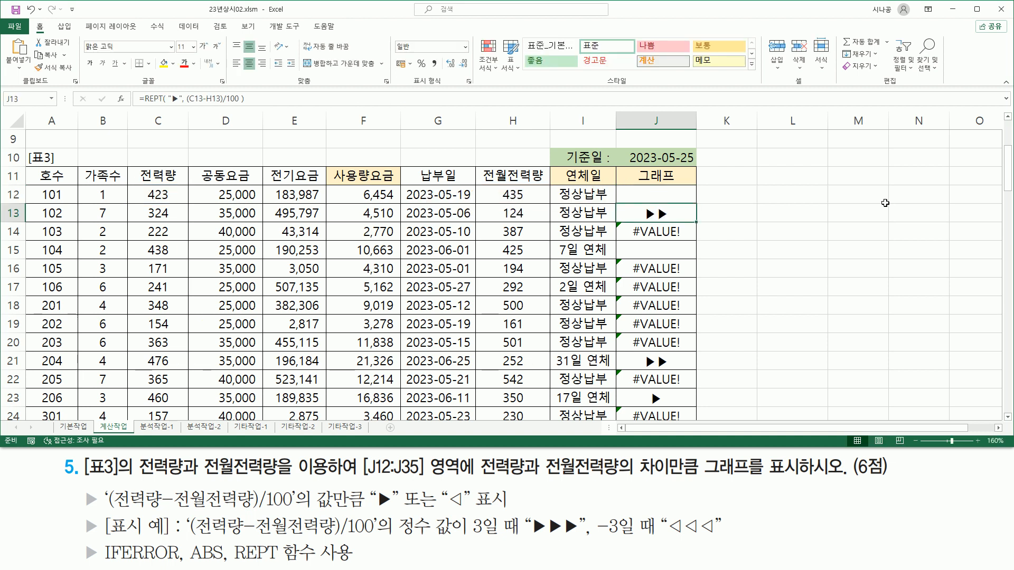
click(667, 197)
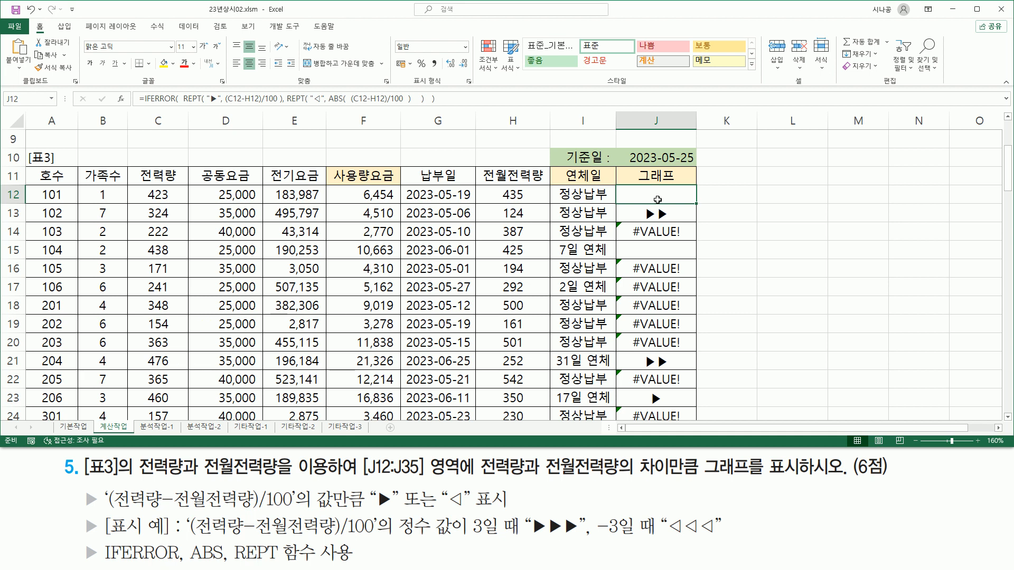
mouse_move(697, 204)
mouse_down()
mouse_move(688, 414)
mouse_move(683, 384)
mouse_up()
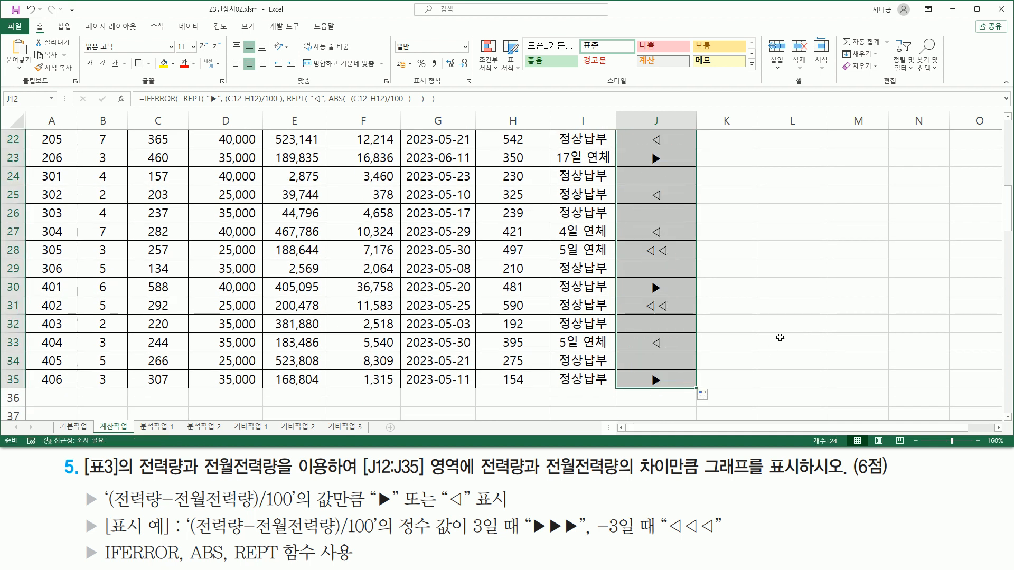
Place J12's finished IFERROR formula as red text in cell D9, above 표3.
scroll(852, 311, up, 4)
click(656, 176)
scroll(238, 230, up, 2)
click(238, 230)
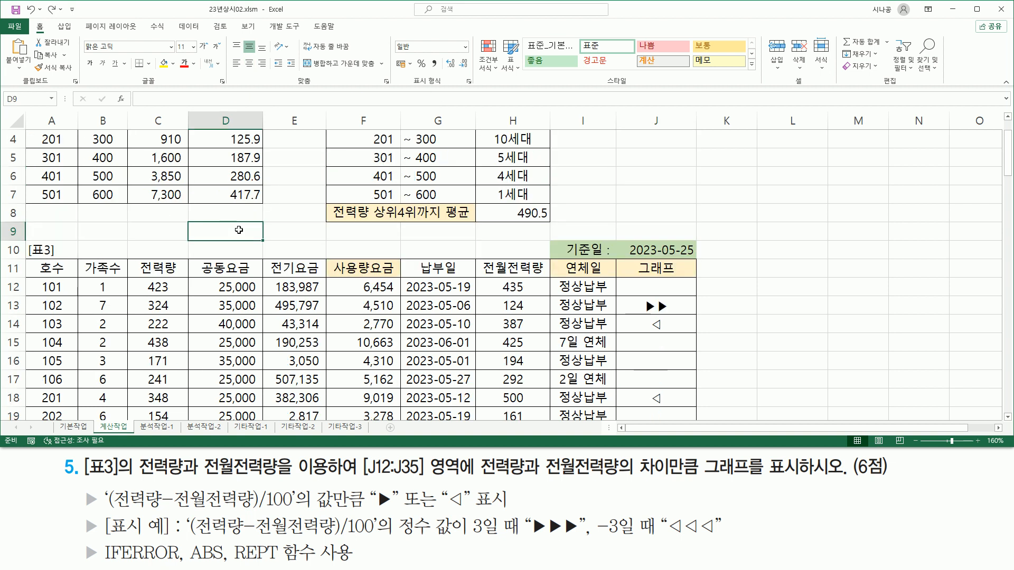
key(ctrl+v)
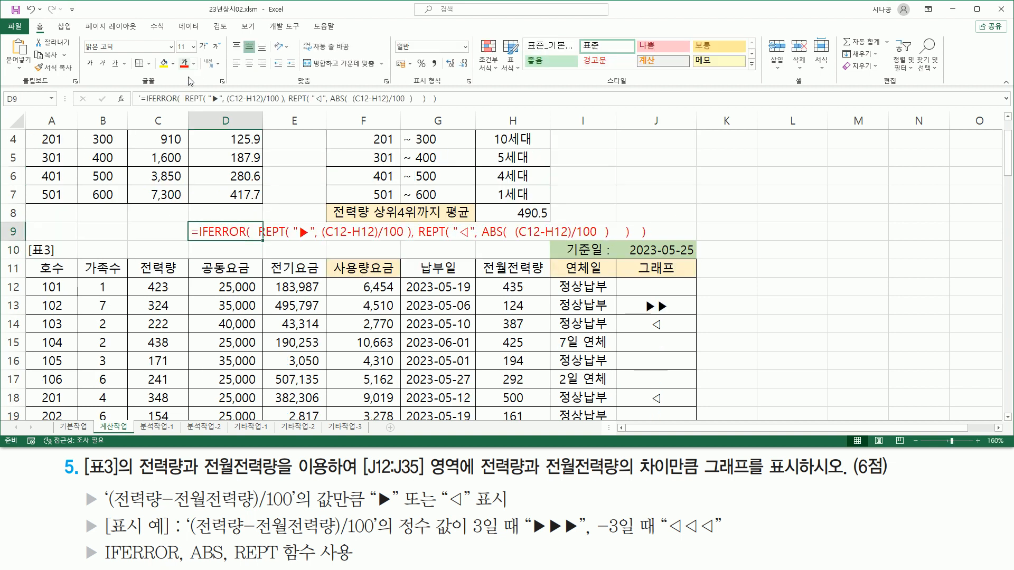
click(259, 355)
Review the formula text in row 9 against task 5, checking the (전력량-전월전력량)/100 expression and the REPT, IFERROR and ABS parts.
key(ctrl+2)
mouse_move(110, 512)
mouse_down()
mouse_move(295, 513)
mouse_move(294, 482)
mouse_up()
drag(322, 238, 404, 238)
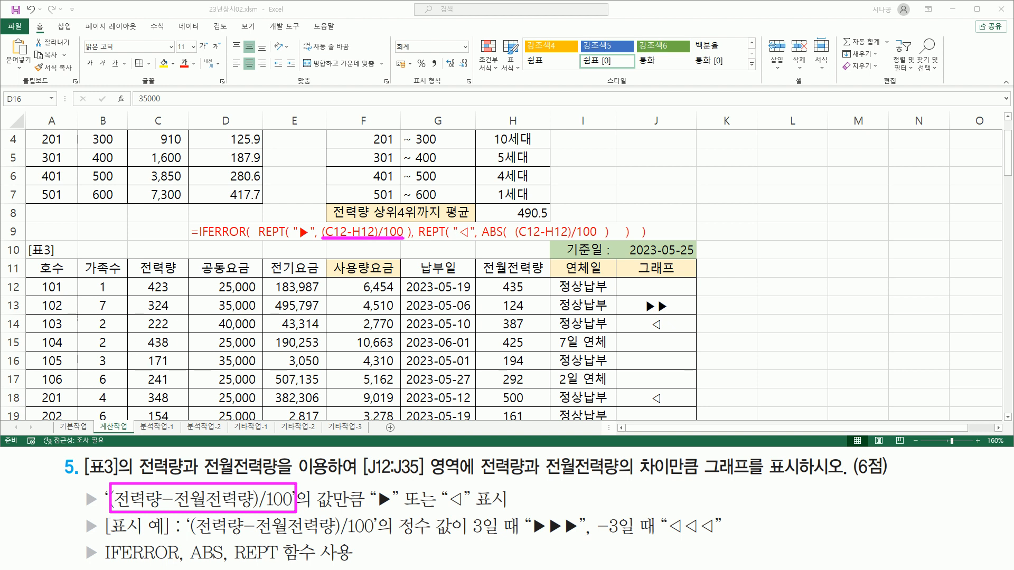
mouse_move(350, 214)
mouse_down()
mouse_move(358, 225)
mouse_move(375, 201)
mouse_up()
mouse_move(294, 238)
mouse_down()
mouse_move(313, 238)
mouse_move(284, 216)
mouse_up()
drag(296, 248, 304, 245)
drag(255, 244, 409, 246)
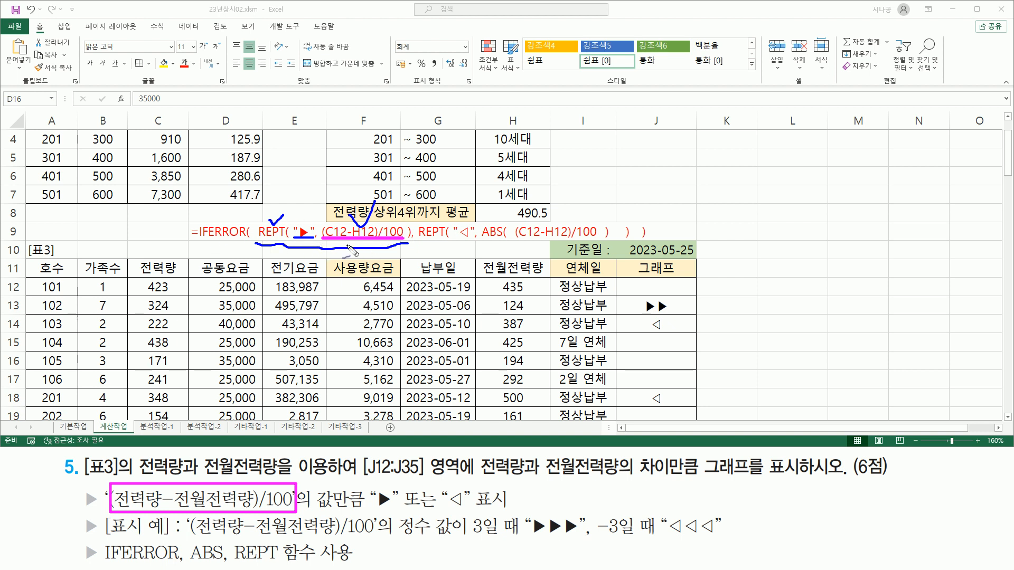
mouse_move(216, 215)
mouse_down()
mouse_move(223, 224)
mouse_move(238, 203)
mouse_up()
mouse_move(418, 221)
mouse_down()
mouse_move(418, 240)
mouse_move(444, 247)
mouse_move(605, 246)
mouse_move(617, 226)
mouse_move(555, 215)
mouse_move(427, 221)
mouse_up()
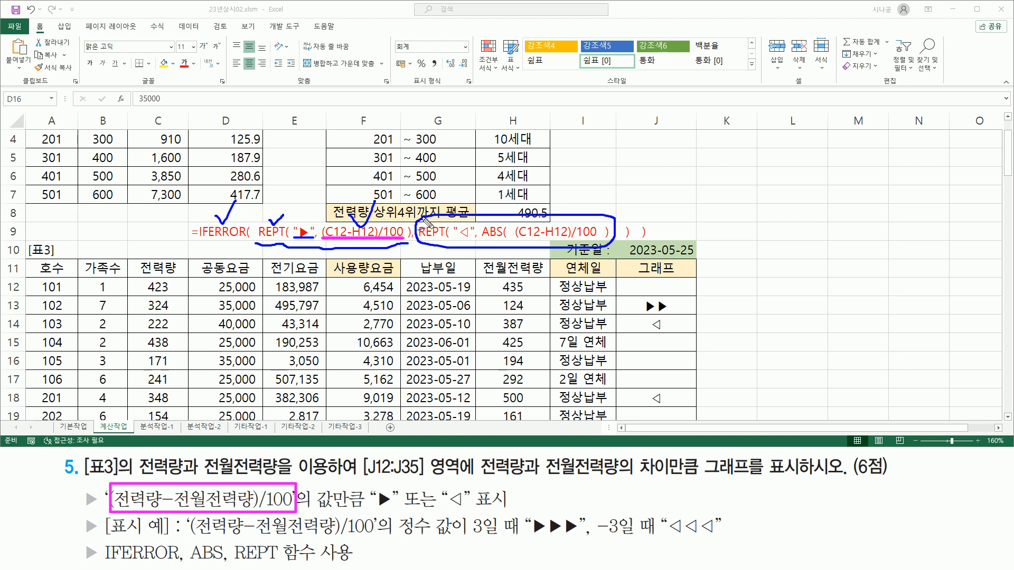
mouse_move(515, 238)
mouse_down()
mouse_move(603, 242)
mouse_move(608, 226)
mouse_move(528, 221)
mouse_move(521, 245)
mouse_move(516, 204)
mouse_up()
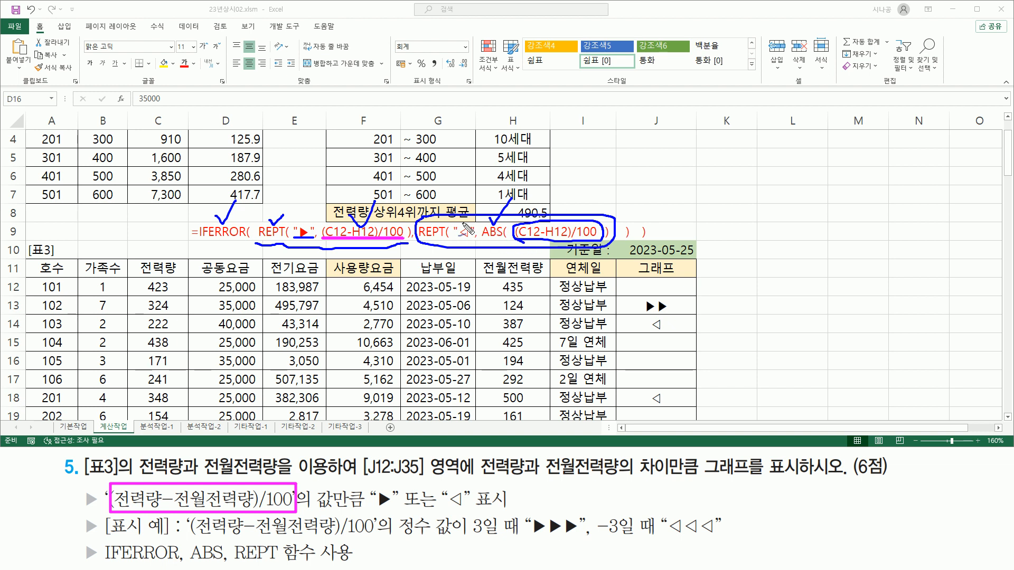
drag(463, 219, 474, 205)
key(Escape)
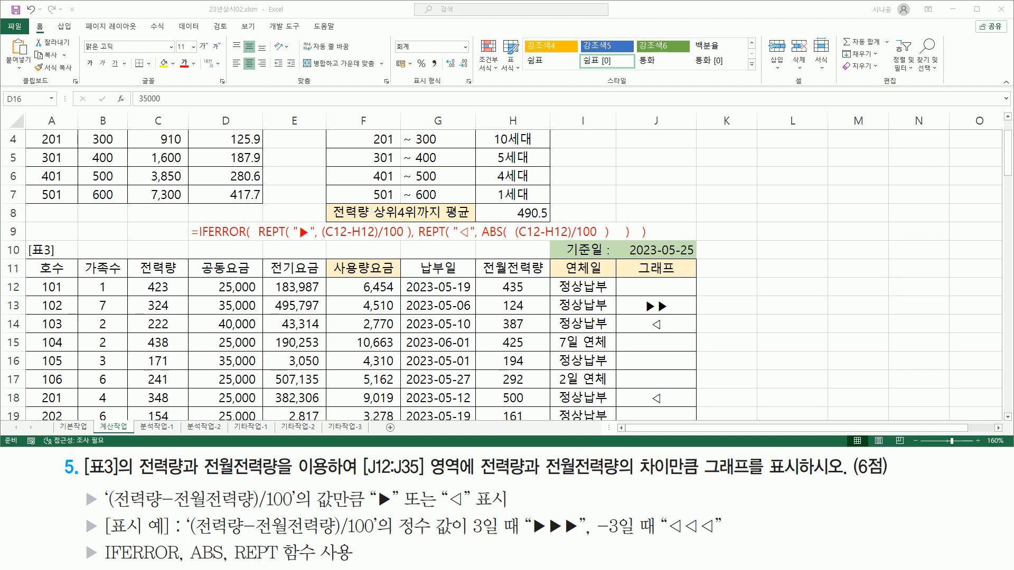
scroll(299, 206, up, 1)
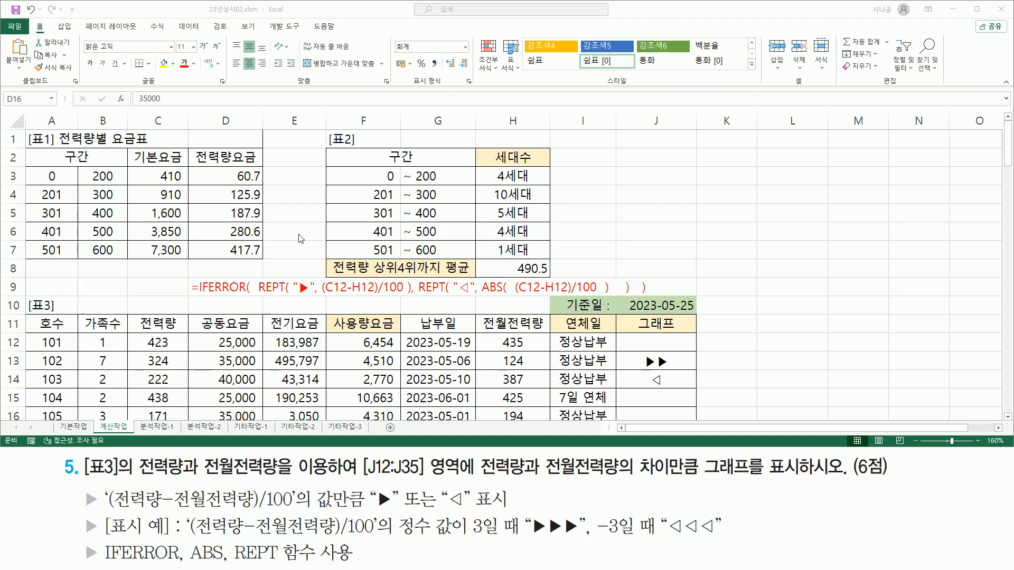